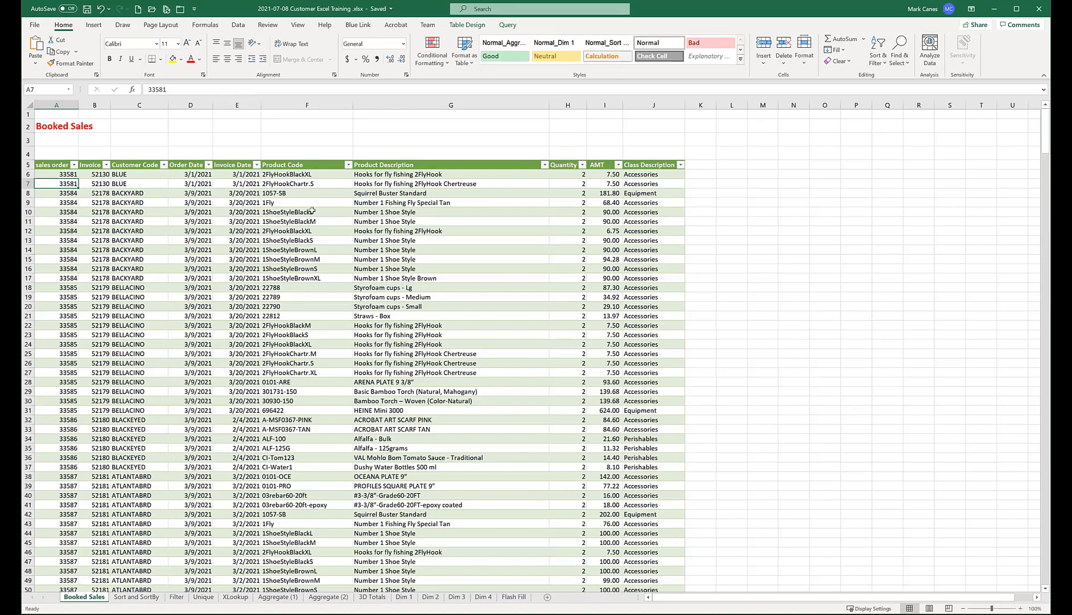
Step: Refresh the data of the Booked Sales table
{"action": "left_click", "coordinate": [278, 202]}
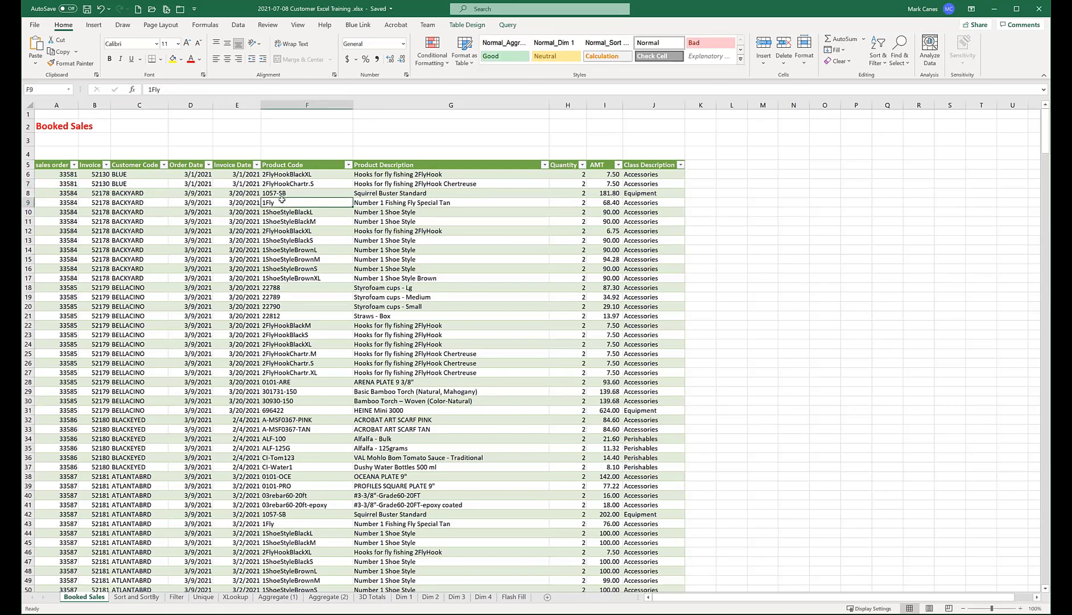
{"action": "right_click", "coordinate": [282, 193]}
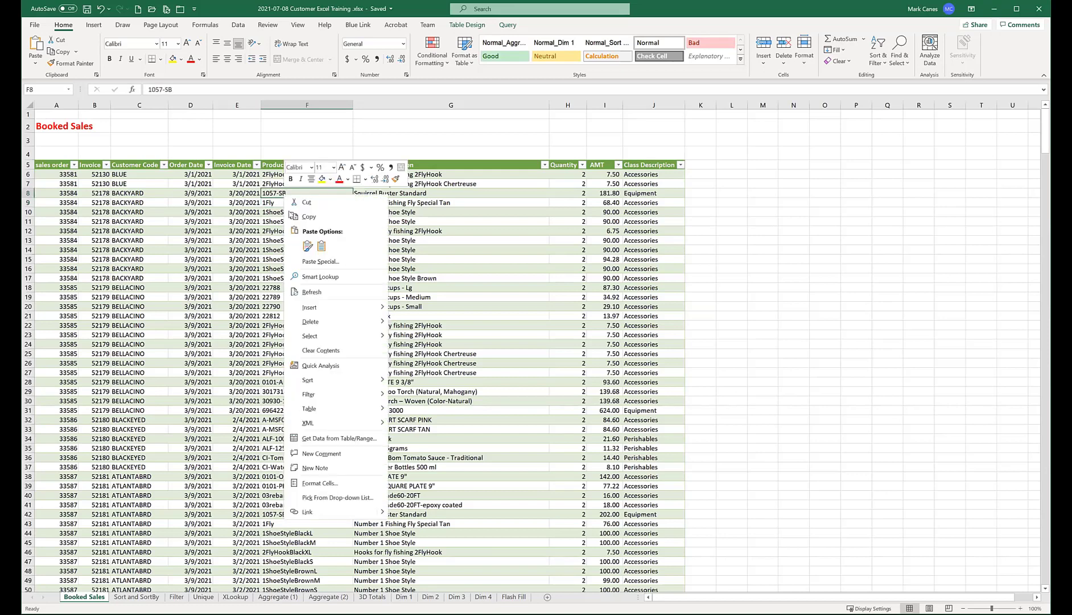
{"action": "left_click", "coordinate": [313, 292]}
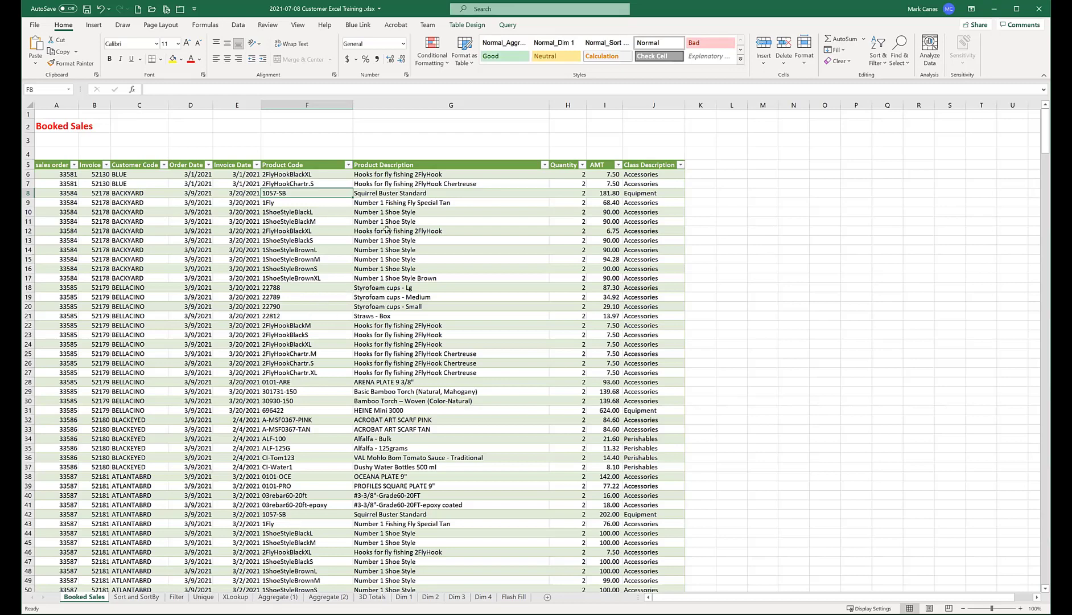
Step: Look through the Booked Sales table down to its last row and return to its beginning
{"action": "left_click", "coordinate": [448, 228]}
{"action": "scroll", "coordinate": [546, 284], "scroll_direction": "down", "scroll_amount": 5}
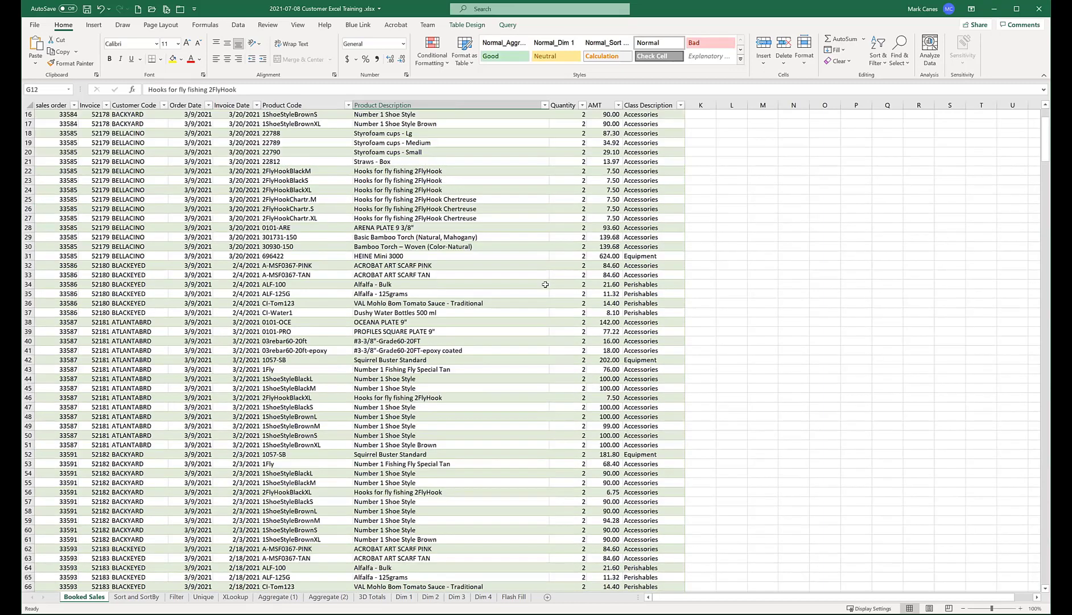
{"action": "scroll", "coordinate": [546, 284], "scroll_direction": "down", "scroll_amount": 20}
{"action": "scroll", "coordinate": [542, 284], "scroll_direction": "down", "scroll_amount": 10}
{"action": "scroll", "coordinate": [542, 284], "scroll_direction": "down", "scroll_amount": 20}
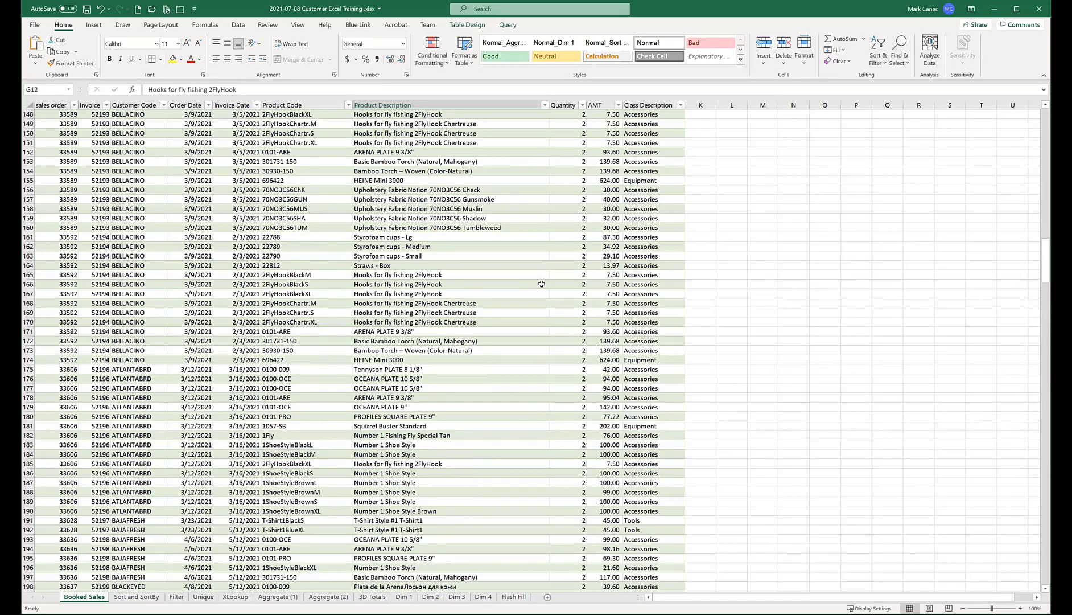
{"action": "scroll", "coordinate": [536, 281], "scroll_direction": "down", "scroll_amount": 12}
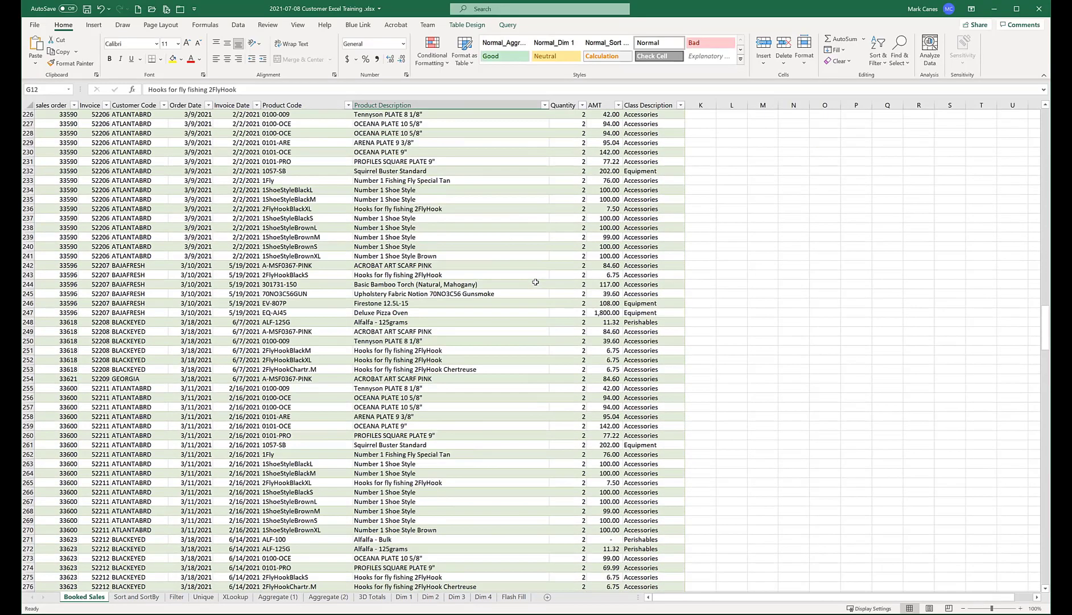
{"action": "scroll", "coordinate": [480, 280], "scroll_direction": "down", "scroll_amount": 2}
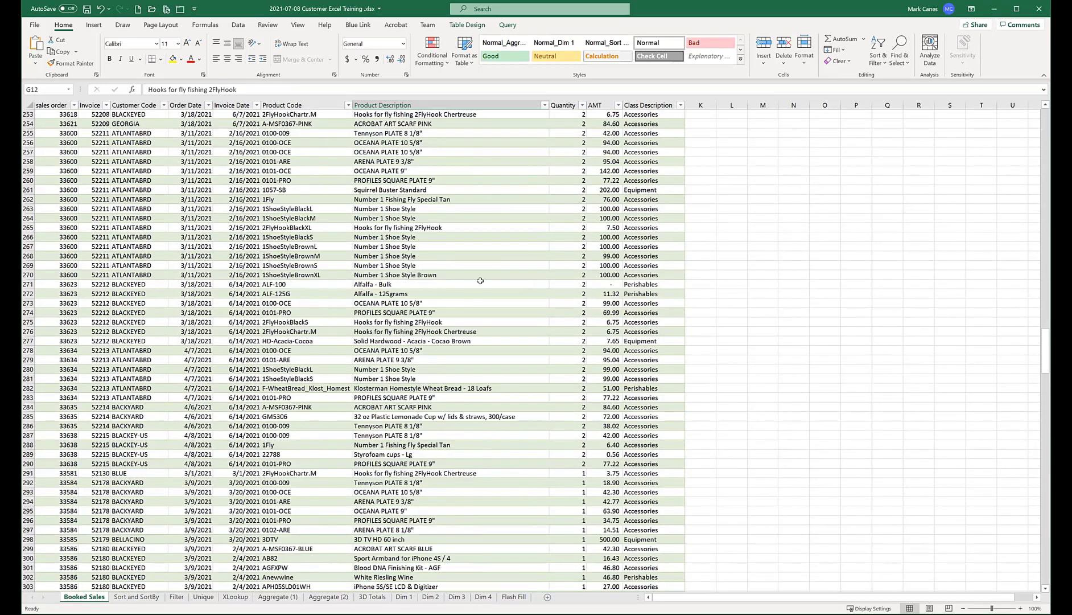
{"action": "scroll", "coordinate": [601, 279], "scroll_direction": "down", "scroll_amount": 14}
{"action": "scroll", "coordinate": [602, 281], "scroll_direction": "down", "scroll_amount": 20}
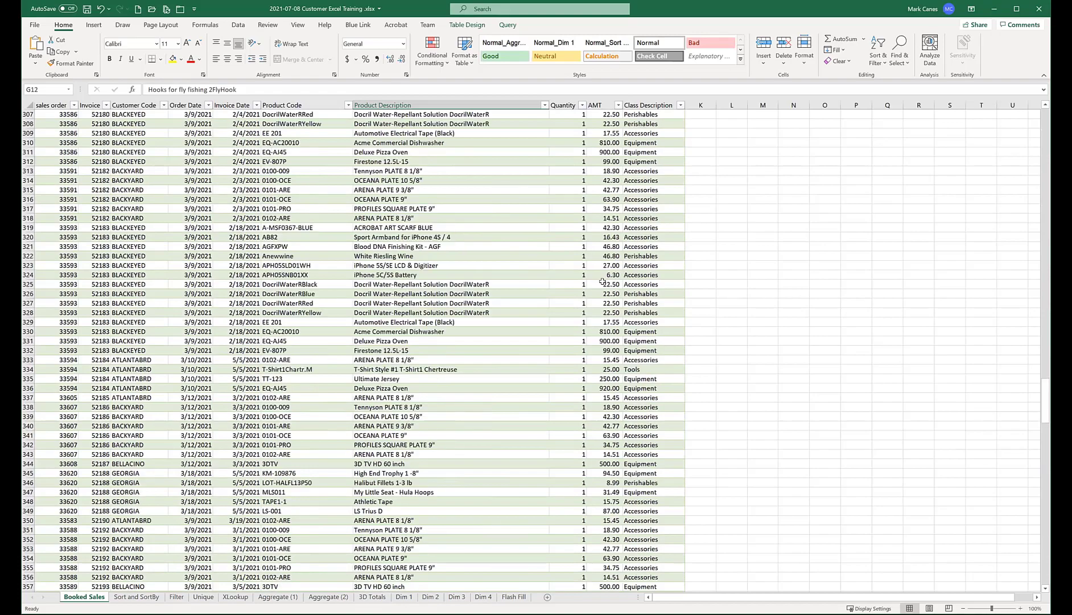
{"action": "scroll", "coordinate": [602, 283], "scroll_direction": "down", "scroll_amount": 8}
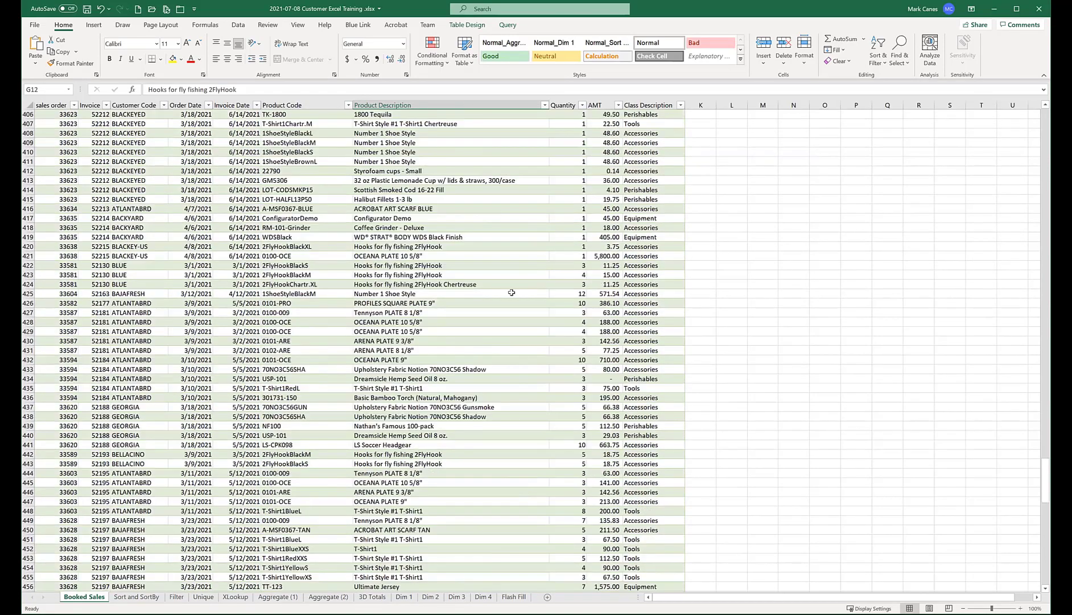
{"action": "key", "text": "ctrl+Down"}
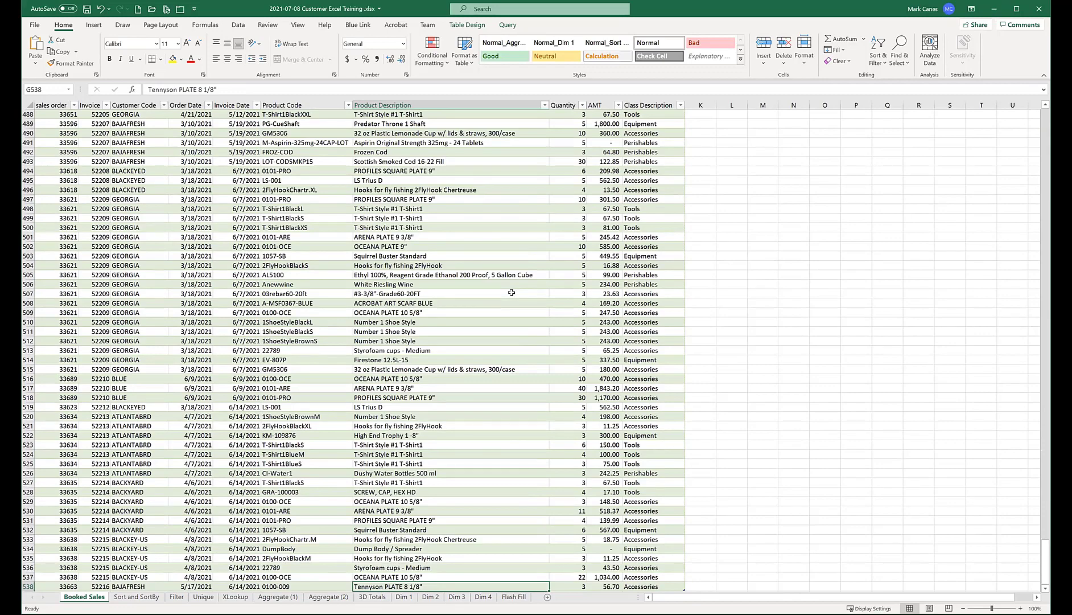
{"action": "key", "text": "ctrl+Up"}
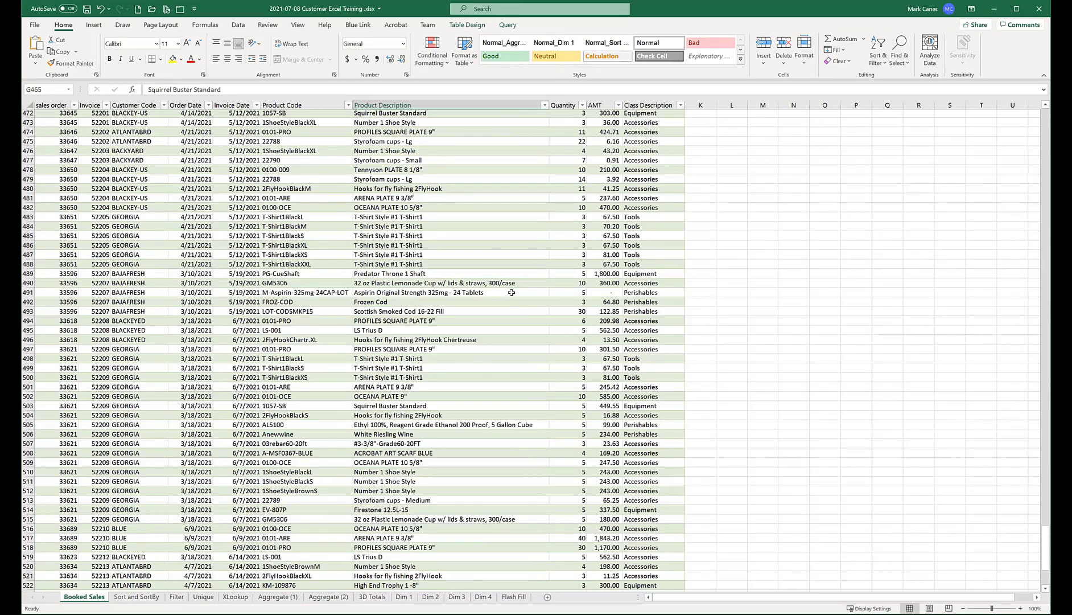
{"action": "scroll", "coordinate": [393, 232], "scroll_direction": "up", "scroll_amount": 12}
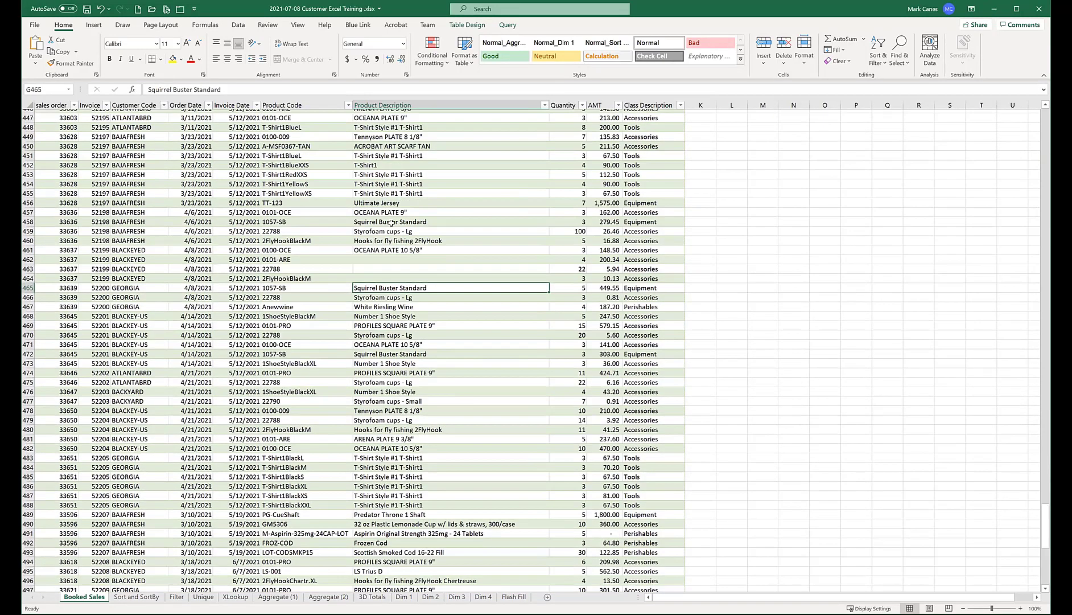
{"action": "scroll", "coordinate": [378, 204], "scroll_direction": "up", "scroll_amount": 20}
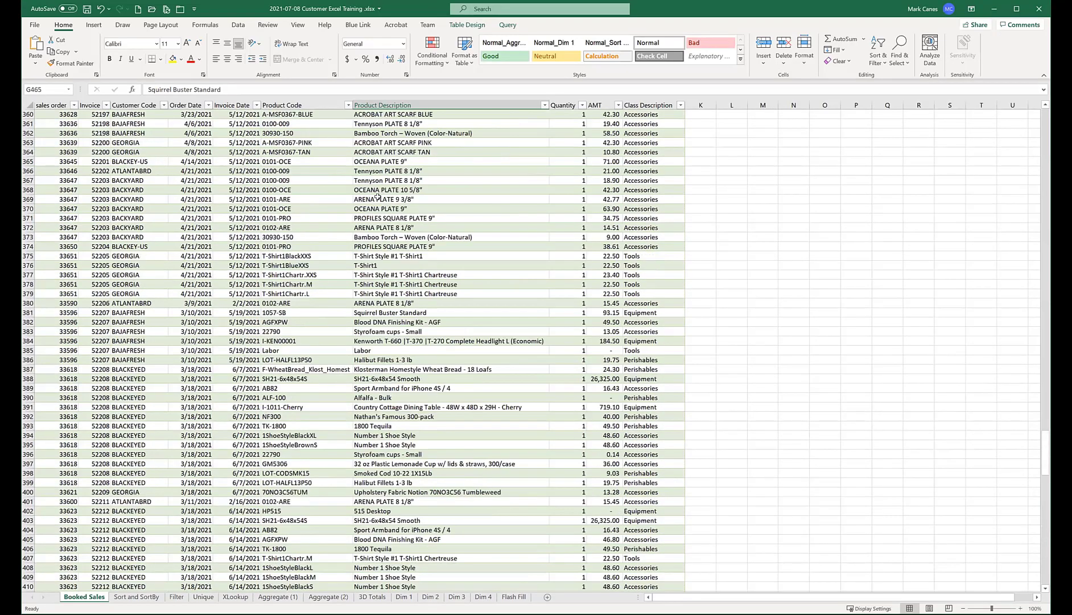
{"action": "scroll", "coordinate": [378, 197], "scroll_direction": "up", "scroll_amount": 8}
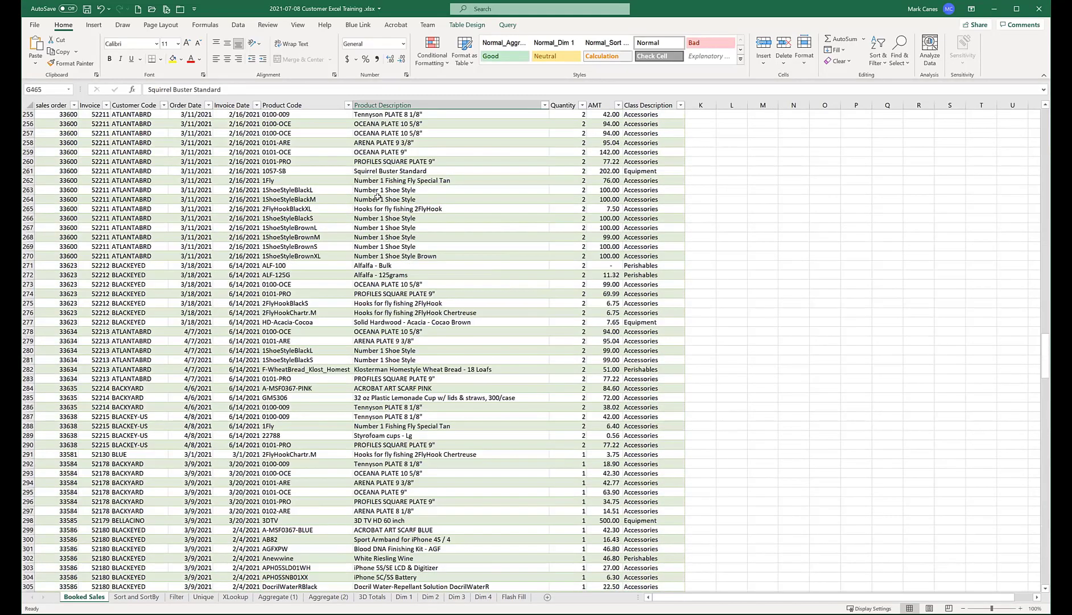
{"action": "scroll", "coordinate": [377, 197], "scroll_direction": "up", "scroll_amount": 20}
{"action": "left_click", "coordinate": [378, 122]}
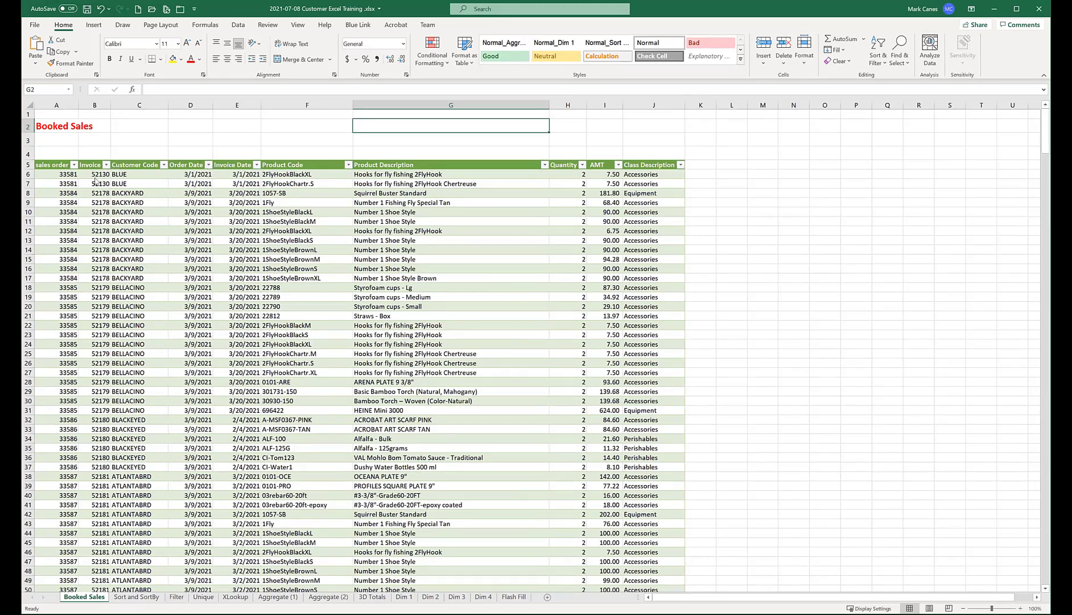
Step: Examine the sort and filter options of the Invoice column, and highlight the whole column
{"action": "left_click", "coordinate": [105, 164]}
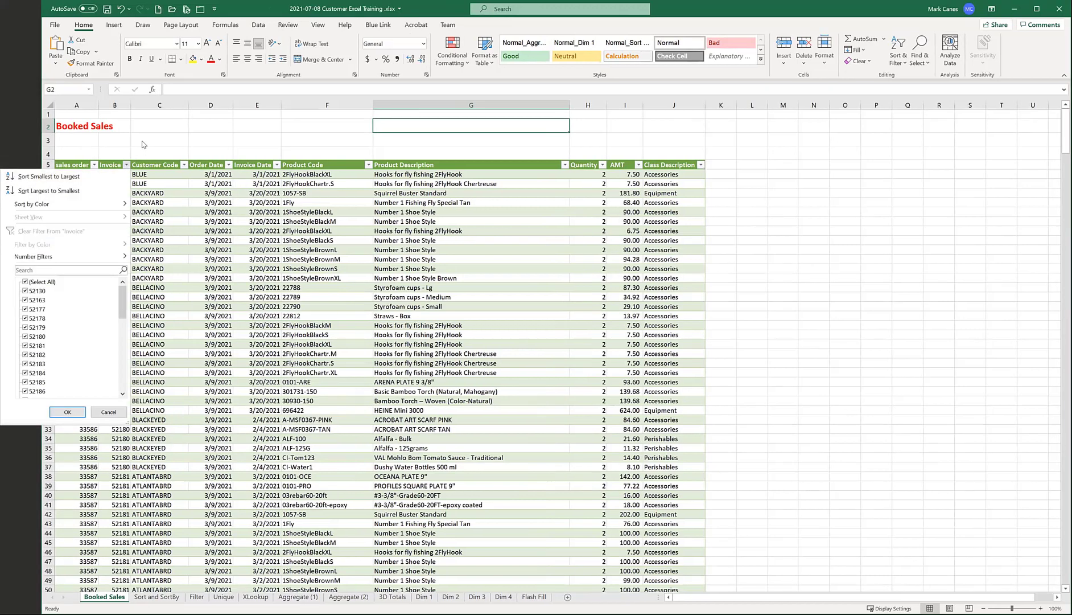
{"action": "left_click", "coordinate": [141, 141]}
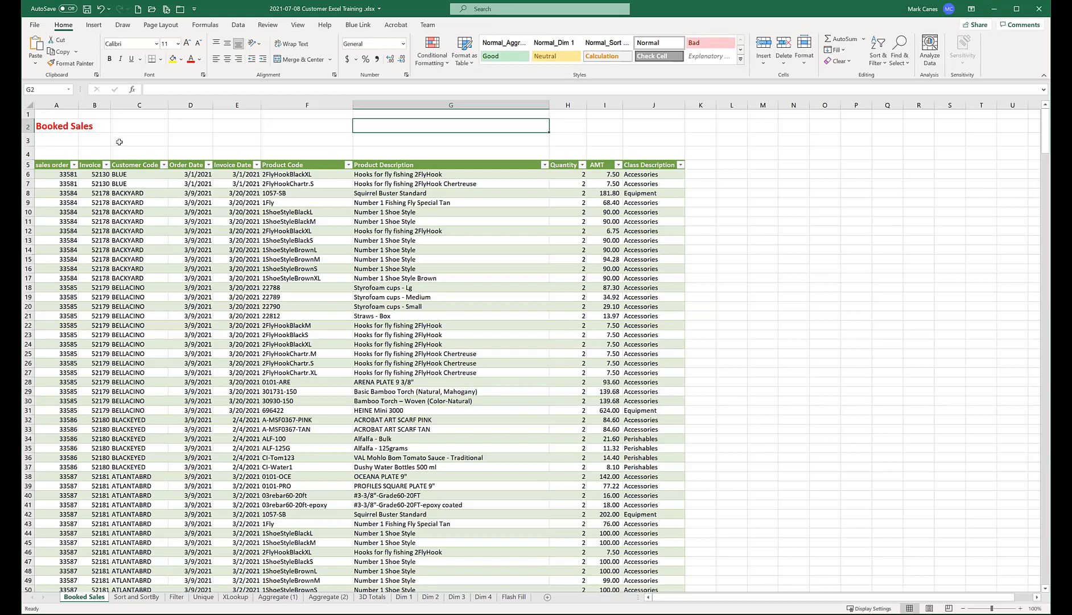
{"action": "key", "text": "ctrl+space"}
{"action": "left_click", "coordinate": [94, 105]}
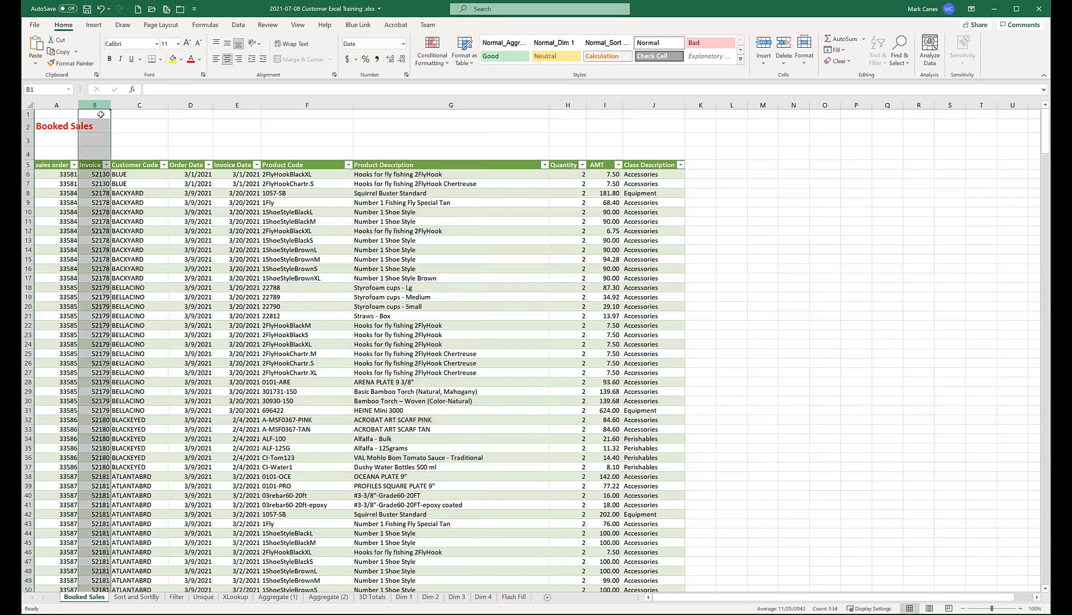
{"action": "left_click", "coordinate": [95, 139]}
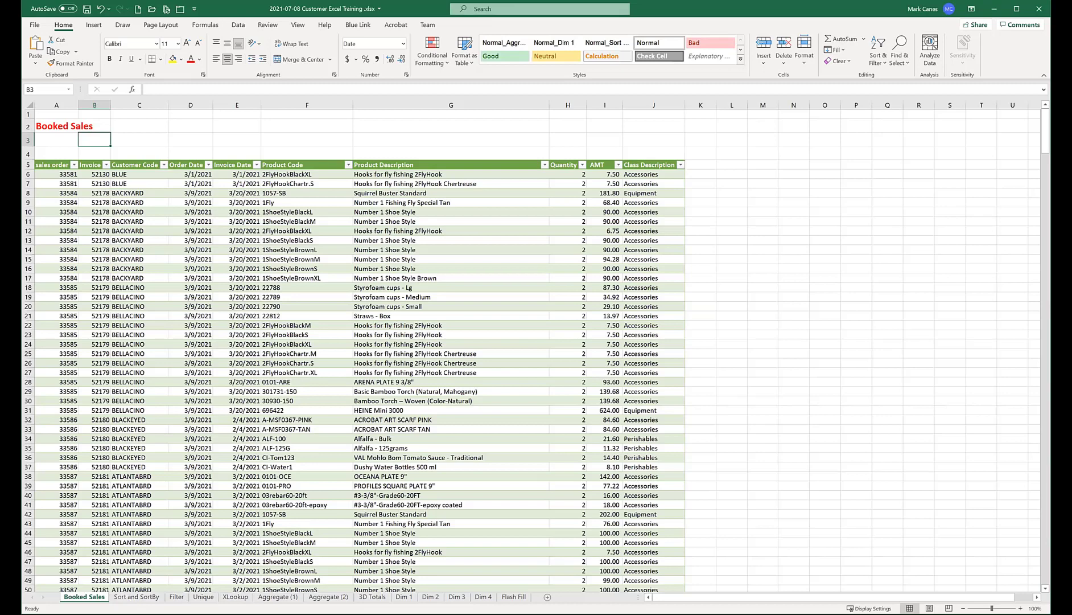
Step: Enlarge the Sort and SortBy sheet to 145% and the Booked Sales sheet to 130%
{"action": "left_click", "coordinate": [137, 596]}
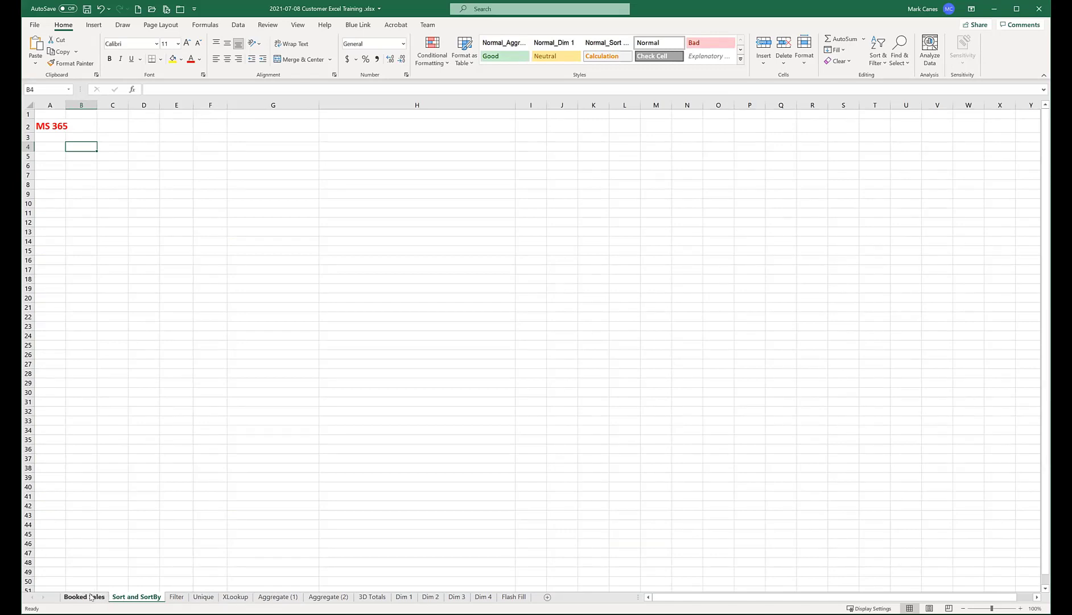
{"action": "key", "text": "ctrl+Page_Up"}
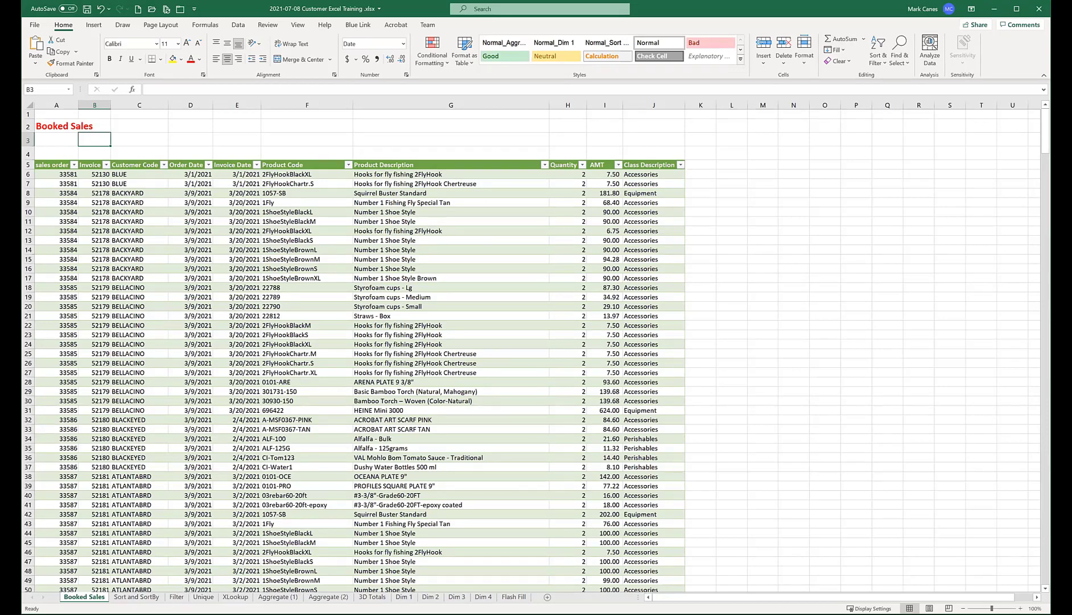
{"action": "left_click", "coordinate": [138, 596]}
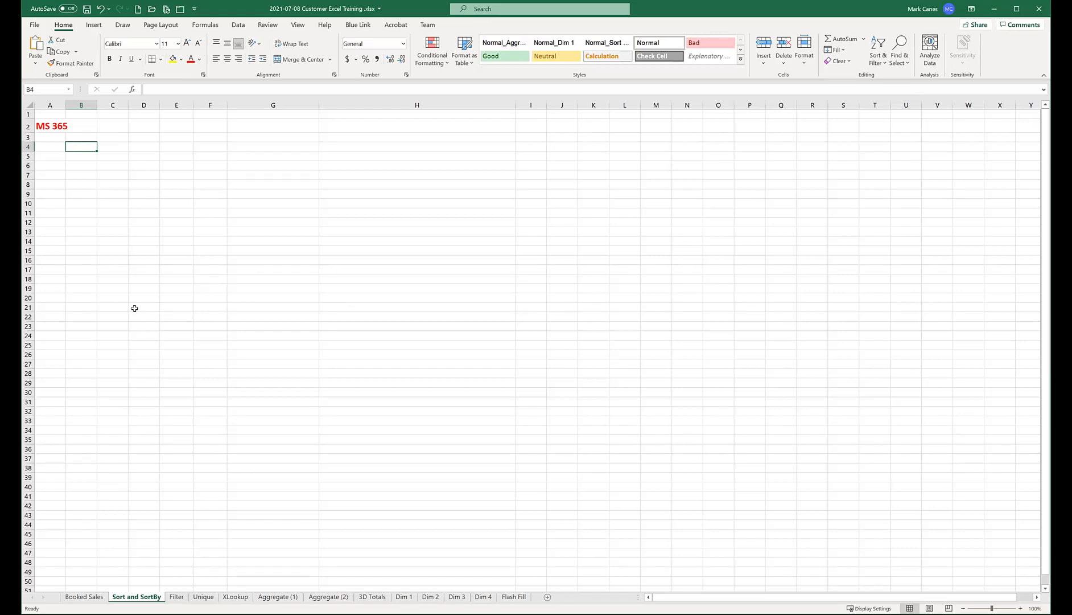
{"action": "scroll", "coordinate": [134, 306], "scroll_direction": "up", "scroll_amount": 1}
{"action": "scroll", "coordinate": [133, 305], "scroll_direction": "up", "scroll_amount": 1}
{"action": "scroll", "coordinate": [133, 306], "scroll_direction": "up", "scroll_amount": 1}
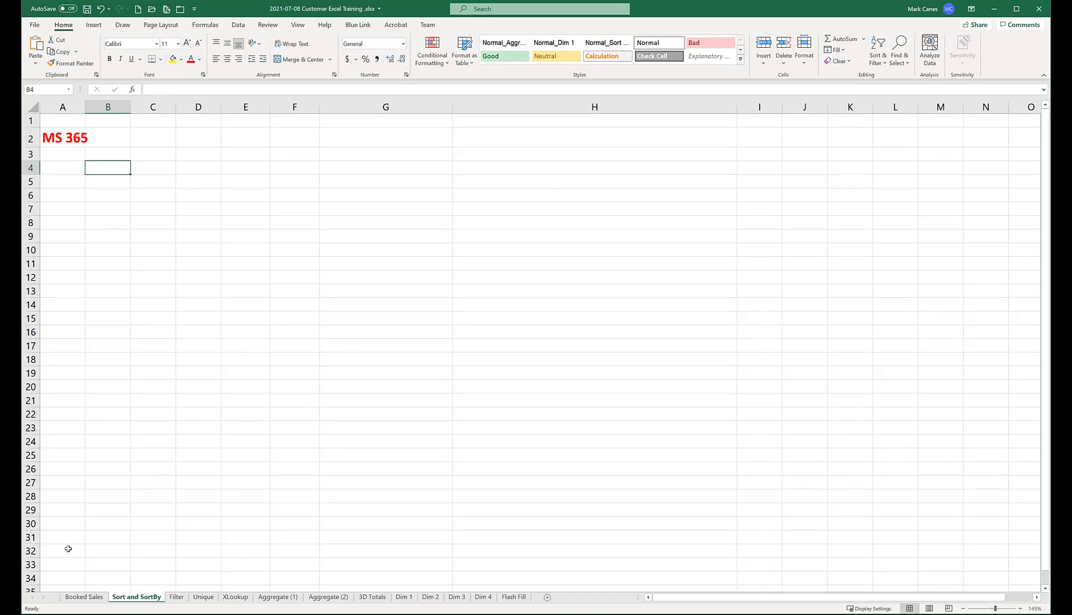
{"action": "left_click", "coordinate": [80, 595]}
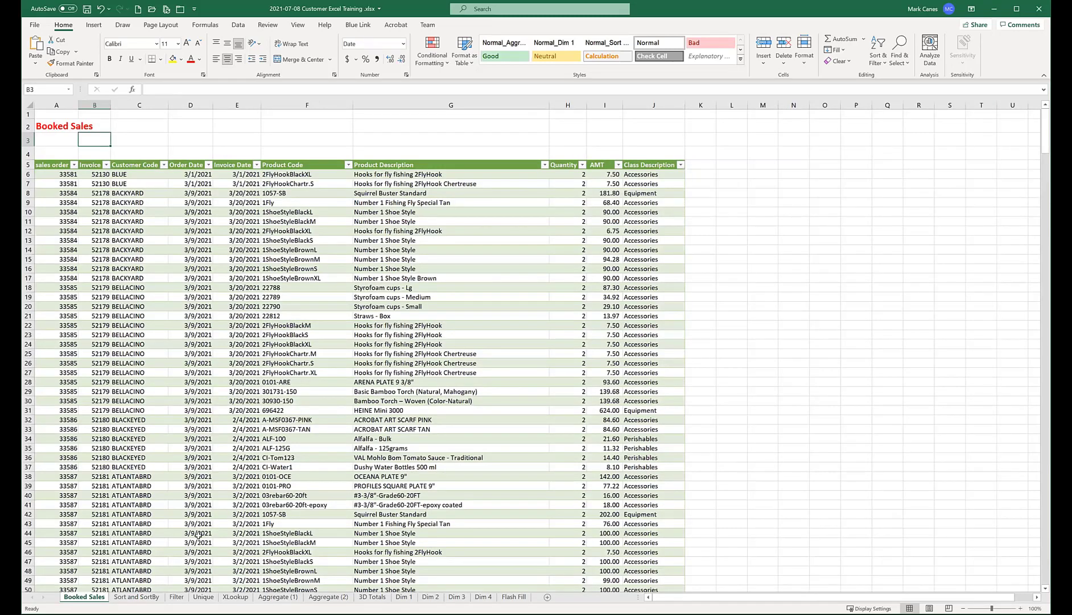
{"action": "scroll", "coordinate": [200, 533], "scroll_direction": "up", "scroll_amount": 2}
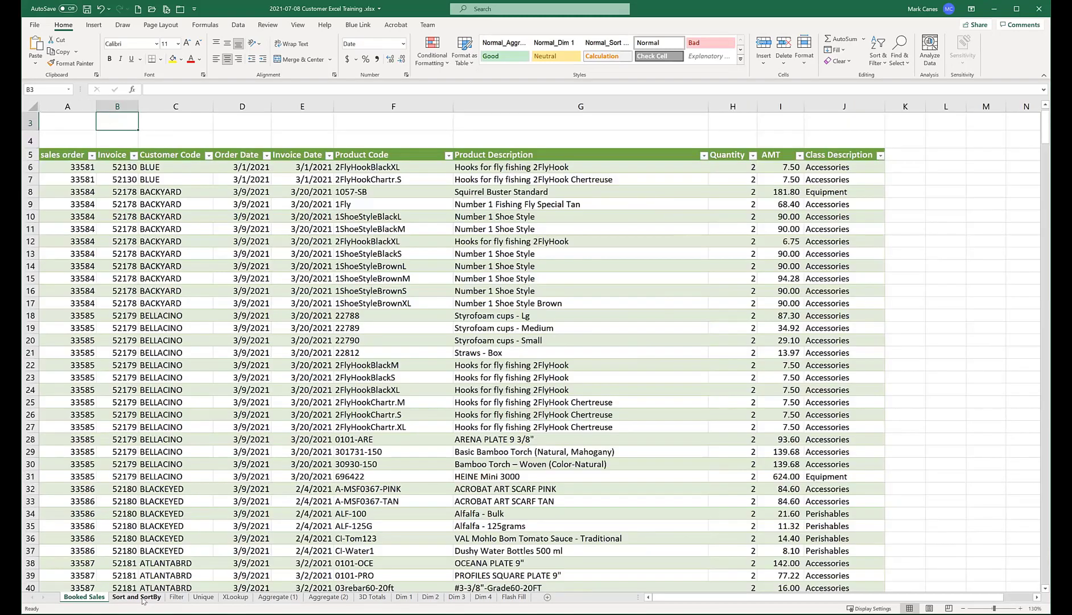
Step: In B4 of the Sort and SortBy sheet, enter a SORT formula covering the Booked Sales table's Order Date through Product Code columns
{"action": "left_click", "coordinate": [142, 598]}
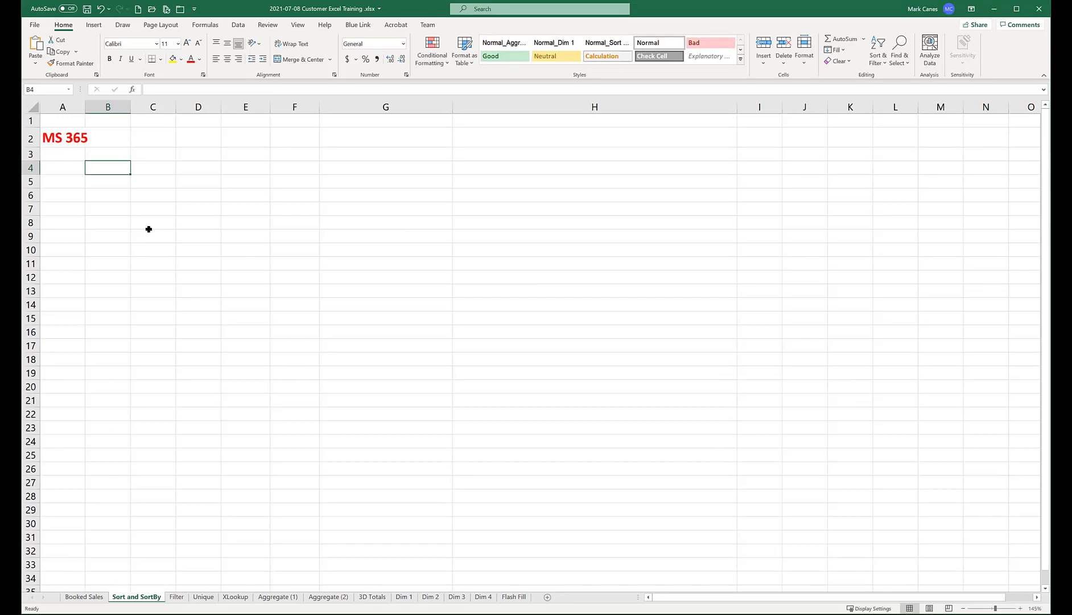
{"action": "type", "text": "=sort"}
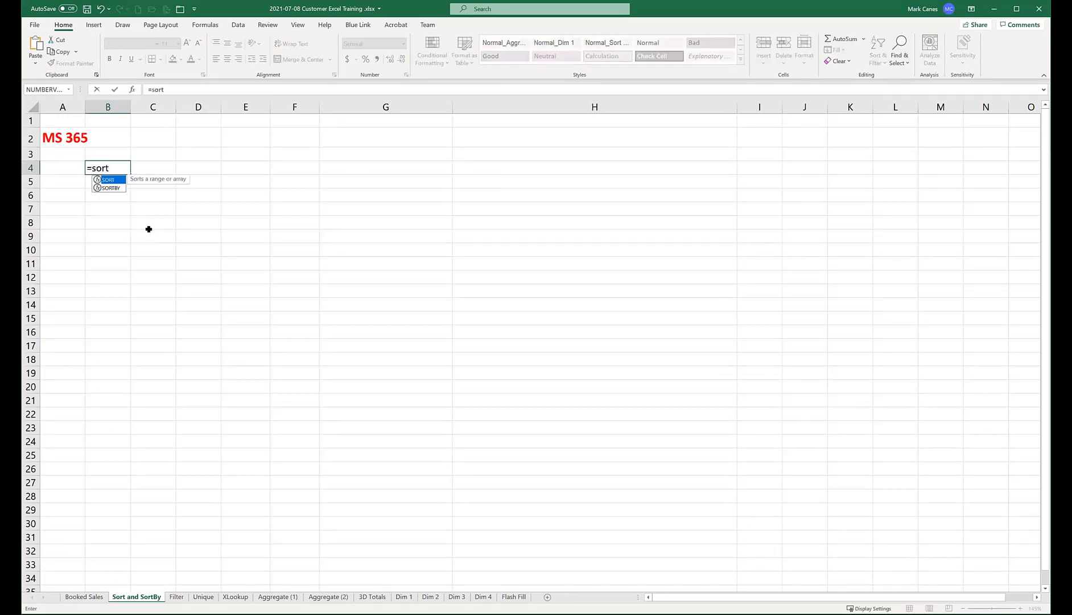
{"action": "type", "text": "("}
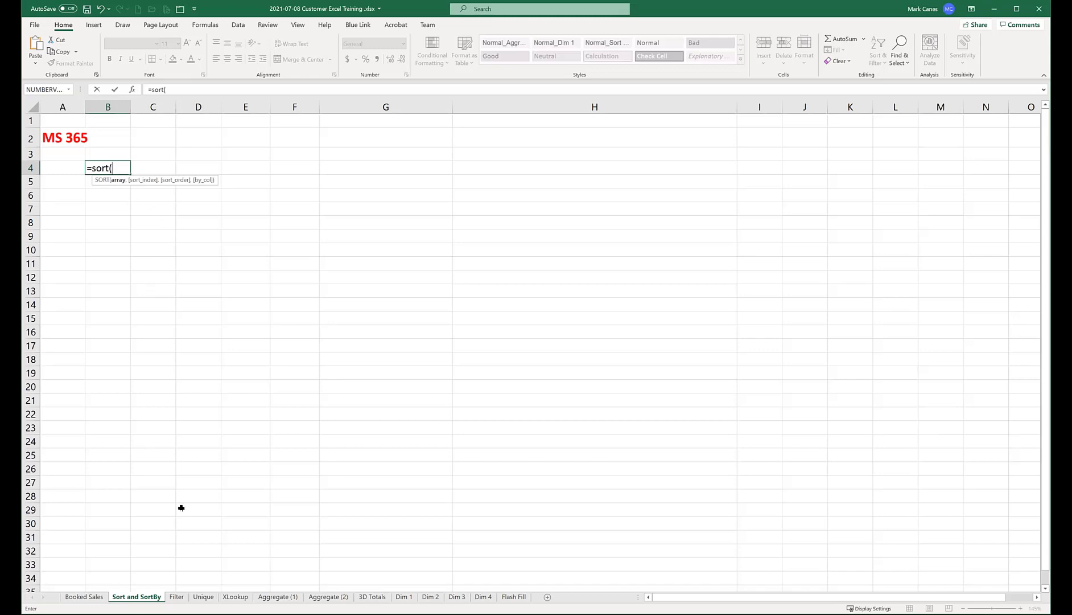
{"action": "left_click", "coordinate": [91, 596]}
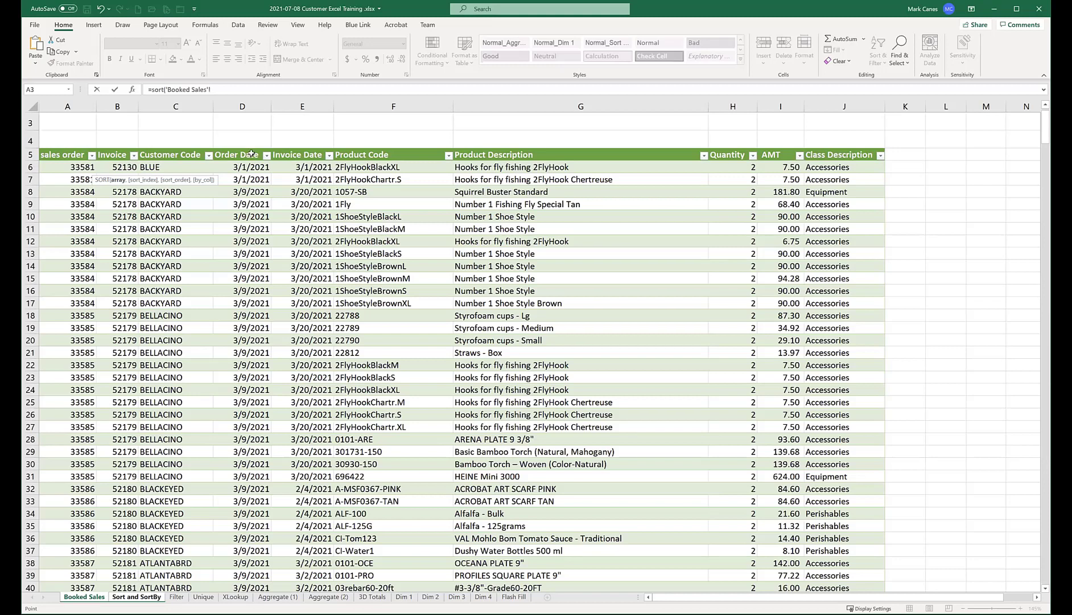
{"action": "left_click_drag", "start_coordinate": [250, 146], "coordinate": [301, 146]}
{"action": "left_click_drag", "start_coordinate": [381, 163], "coordinate": [381, 162]}
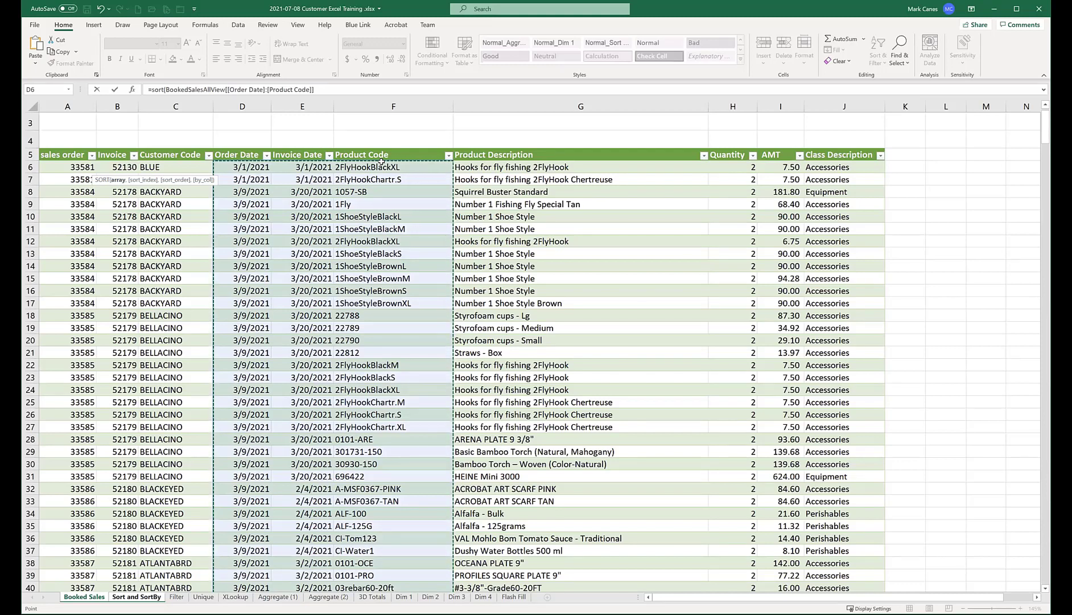
{"action": "type", "text": ")"}
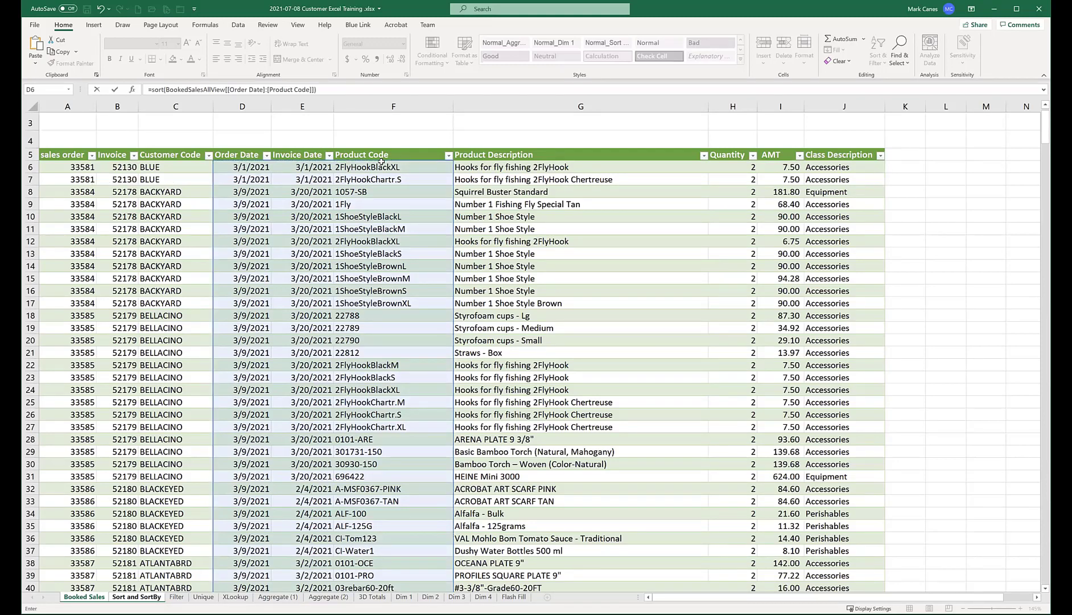
{"action": "key", "text": "Return"}
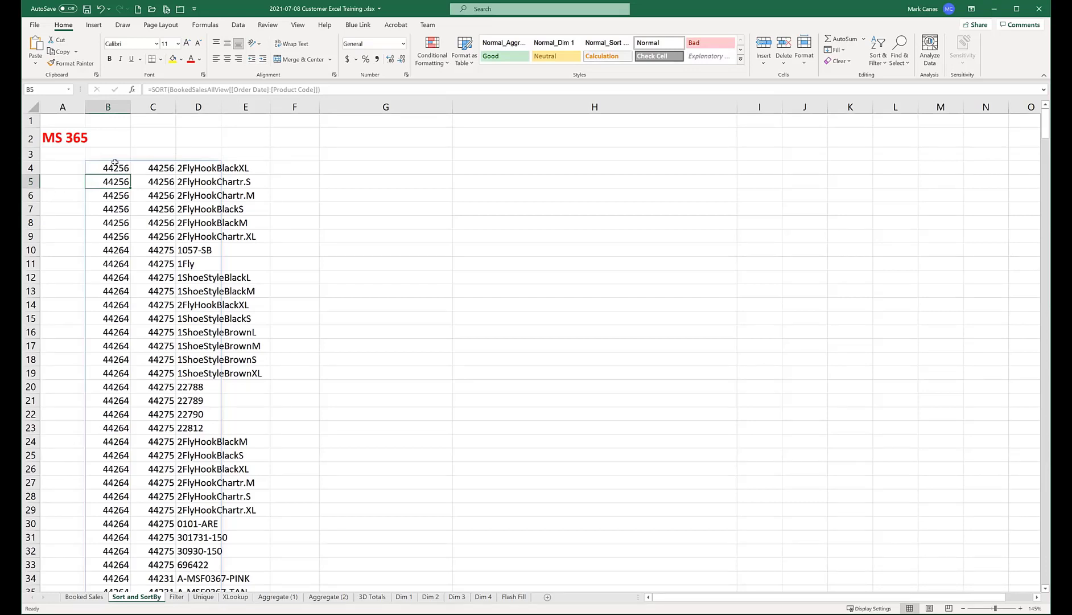
Step: Compare the sorted output with the Booked Sales table and review the SORT formula in B4
{"action": "left_click", "coordinate": [80, 597]}
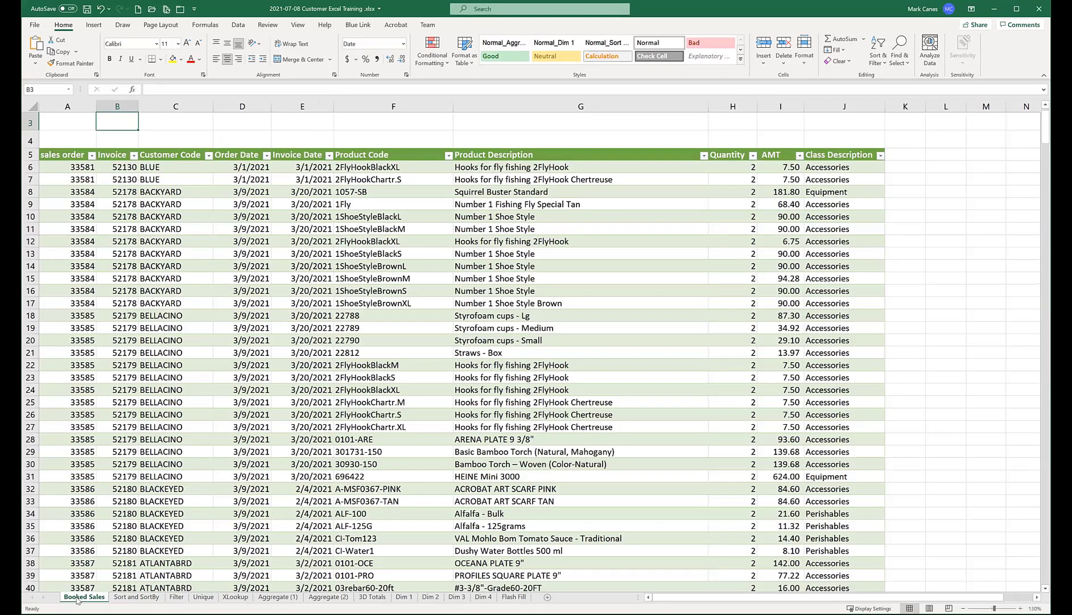
{"action": "left_click", "coordinate": [134, 597]}
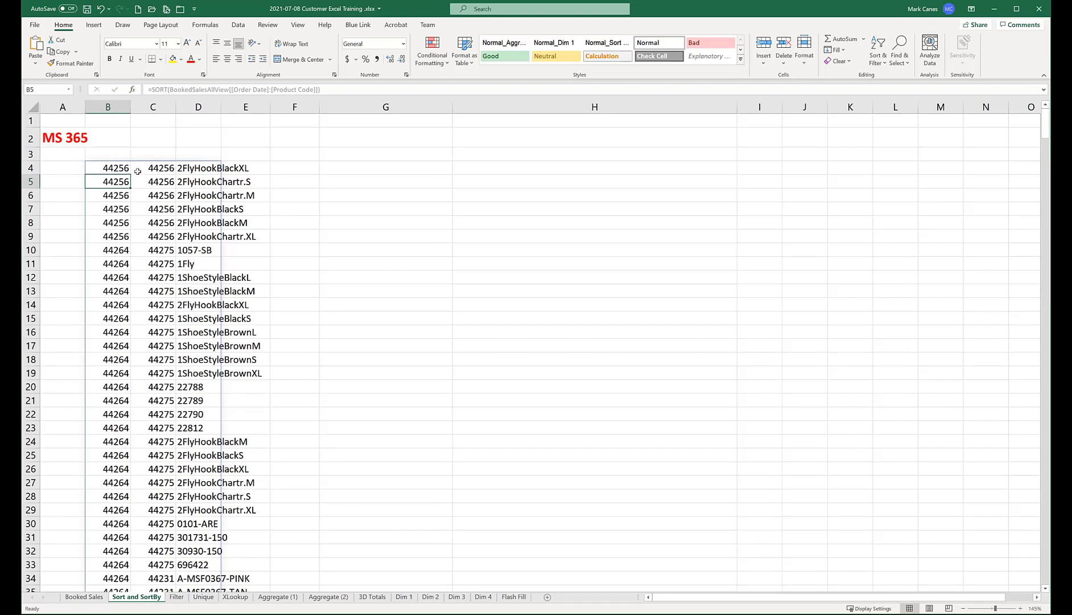
{"action": "left_click", "coordinate": [120, 167]}
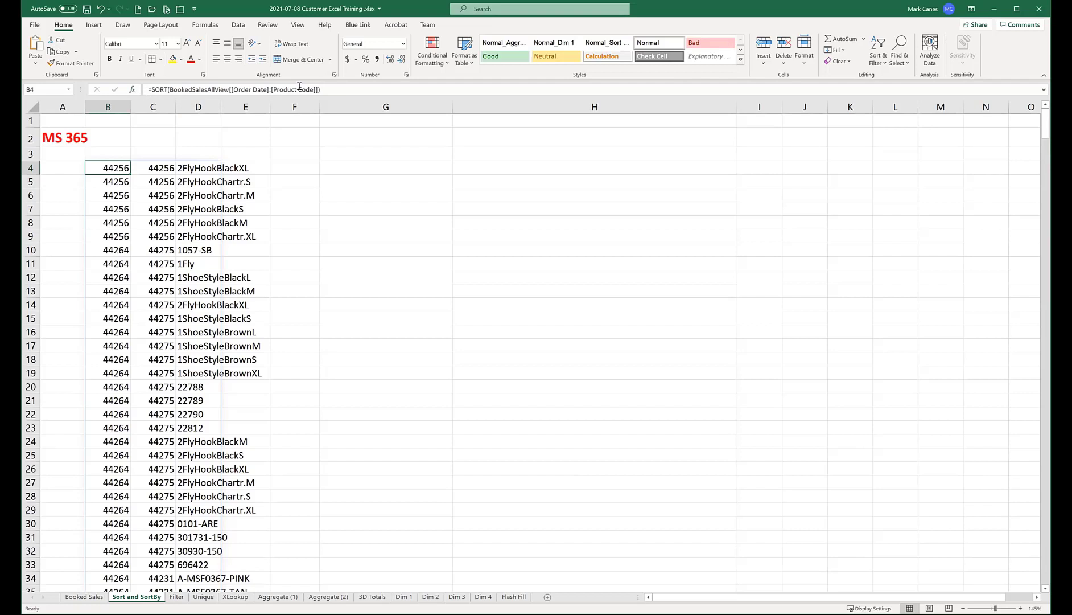
Step: Review the whole SORT formula in B4 and the formula shown for the spilled cell B6
{"action": "left_click_drag", "start_coordinate": [321, 90], "coordinate": [119, 90]}
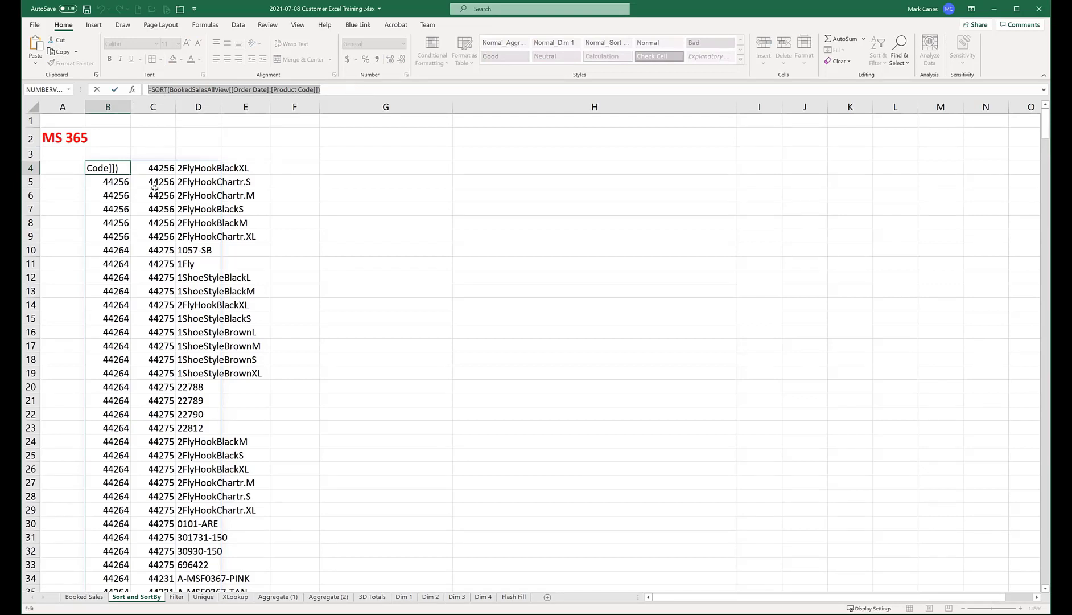
{"action": "left_click", "coordinate": [345, 92]}
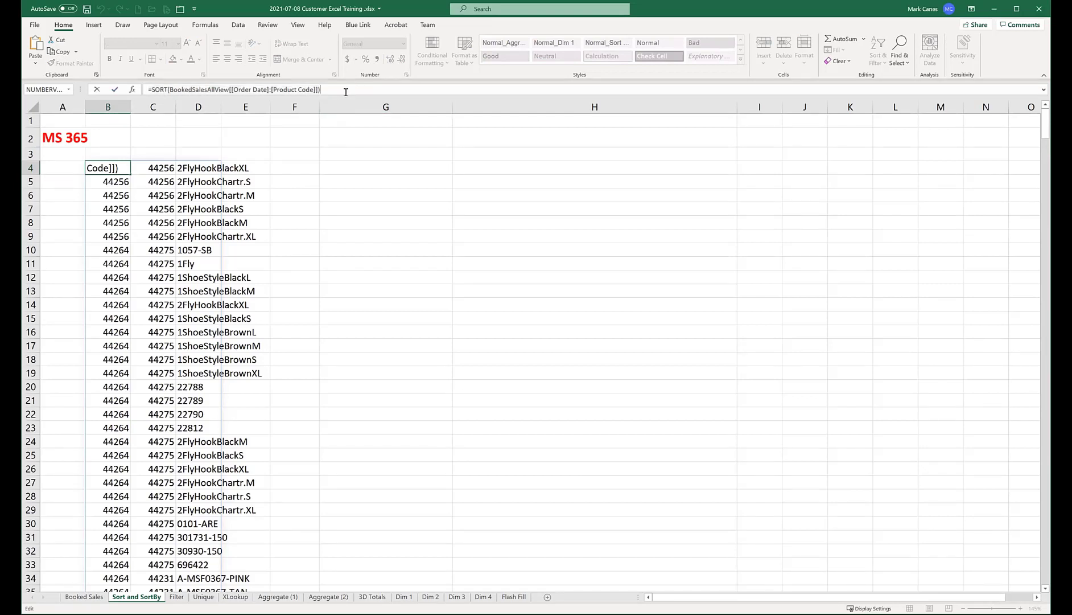
{"action": "left_click", "coordinate": [124, 196]}
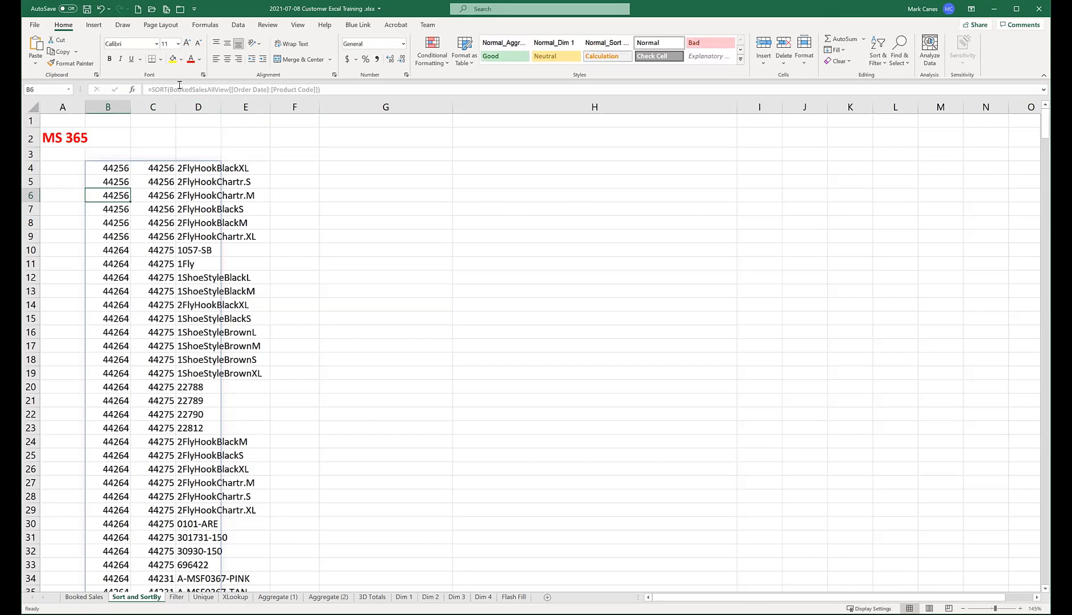
Step: Clear the formula in B4 and start a new SORT formula with the whole Booked Sales table as its array
{"action": "left_click", "coordinate": [117, 167]}
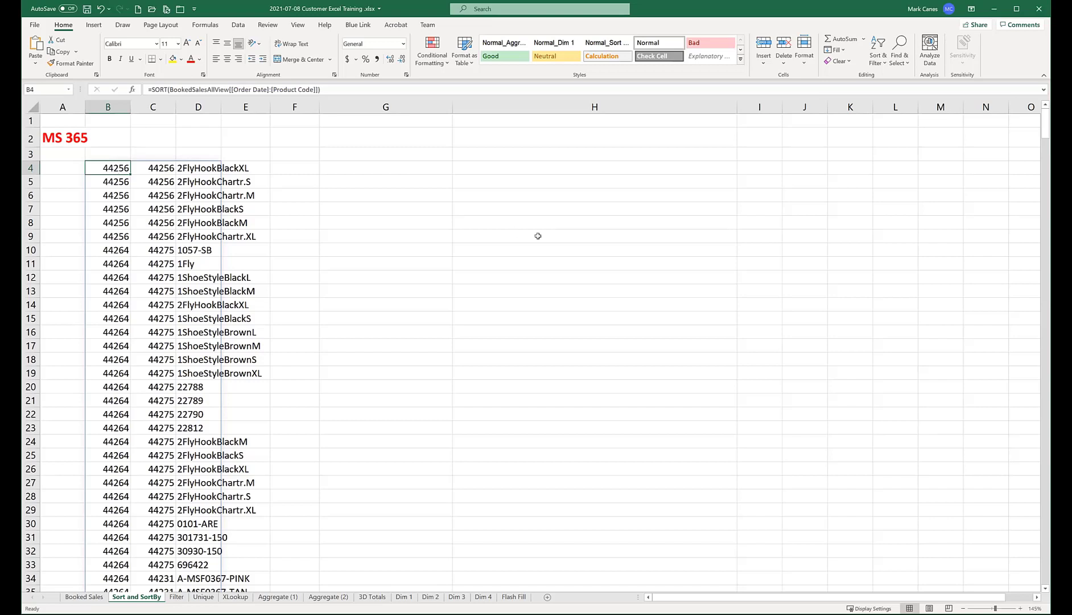
{"action": "key", "text": "Delete"}
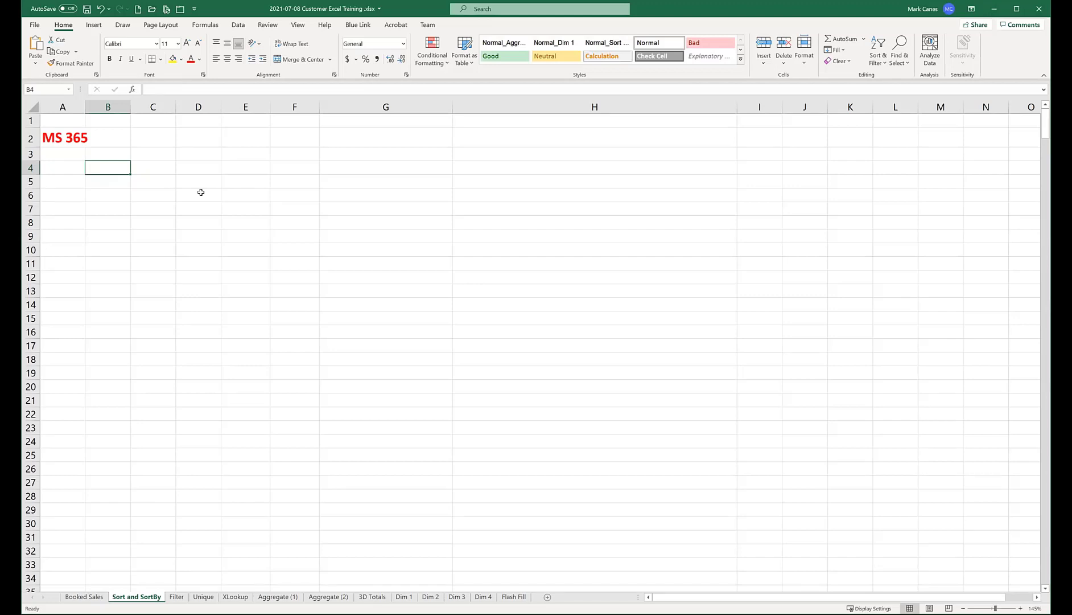
{"action": "type", "text": "="}
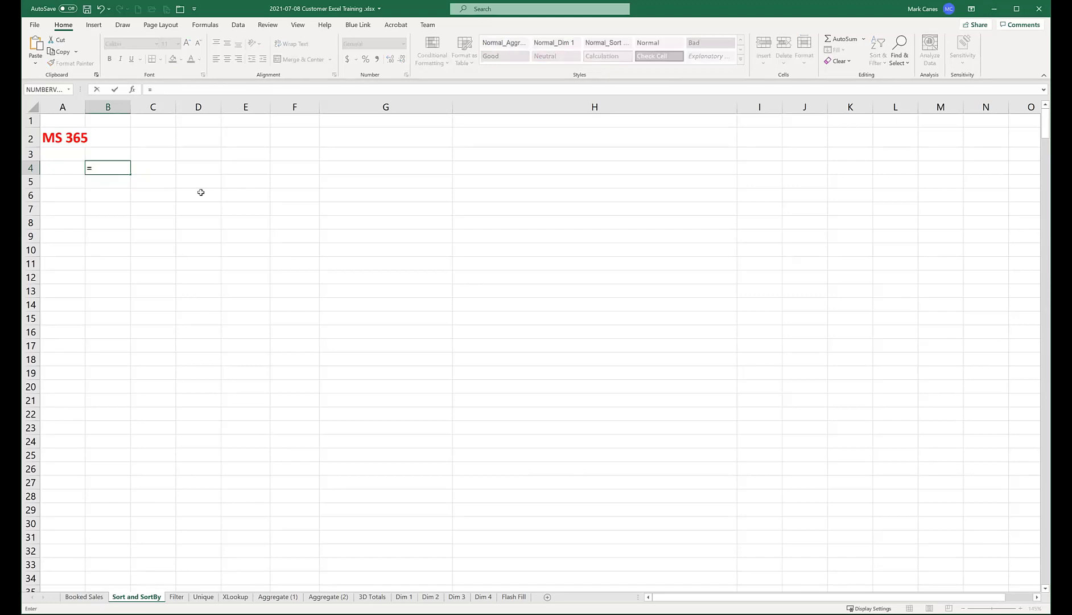
{"action": "type", "text": "sort("}
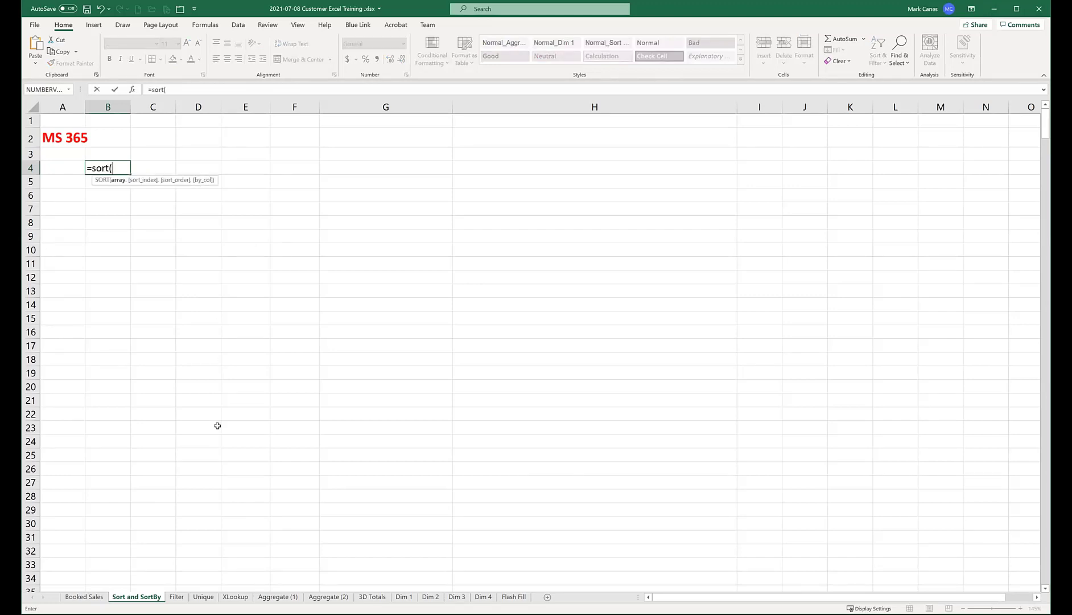
{"action": "left_click", "coordinate": [92, 597]}
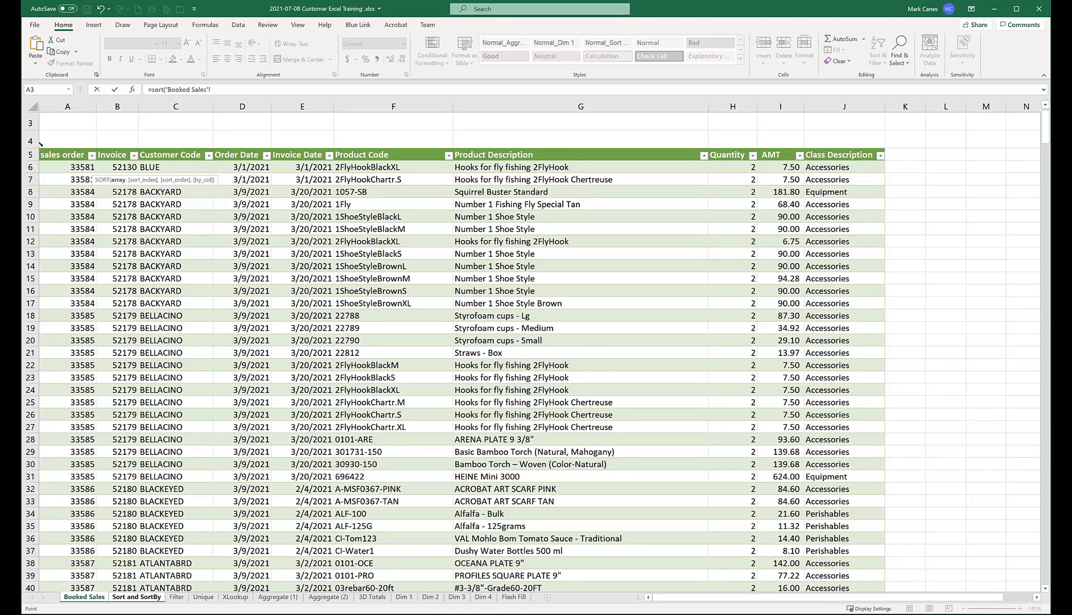
{"action": "left_click", "coordinate": [41, 144]}
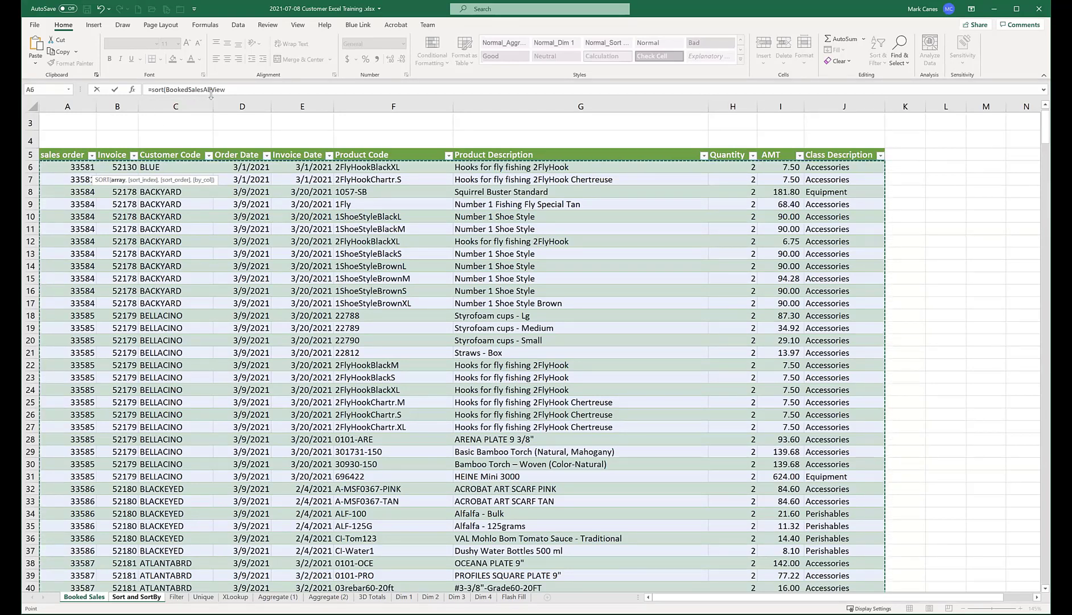
{"action": "type", "text": ","}
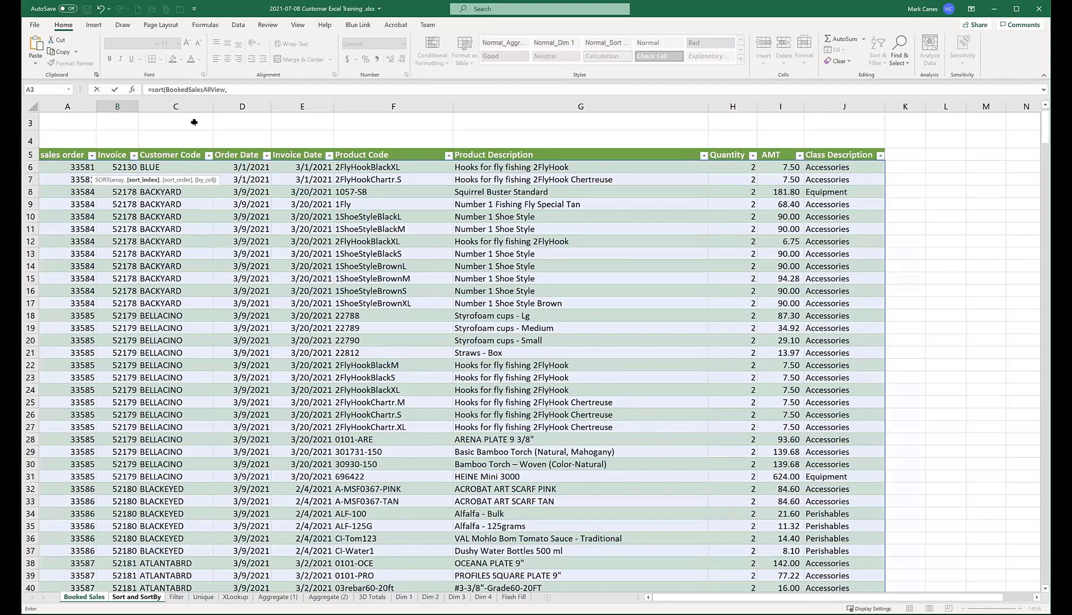
Step: Complete the SORT formula with sort index 9 and descending order (-1)
{"action": "left_click", "coordinate": [245, 91]}
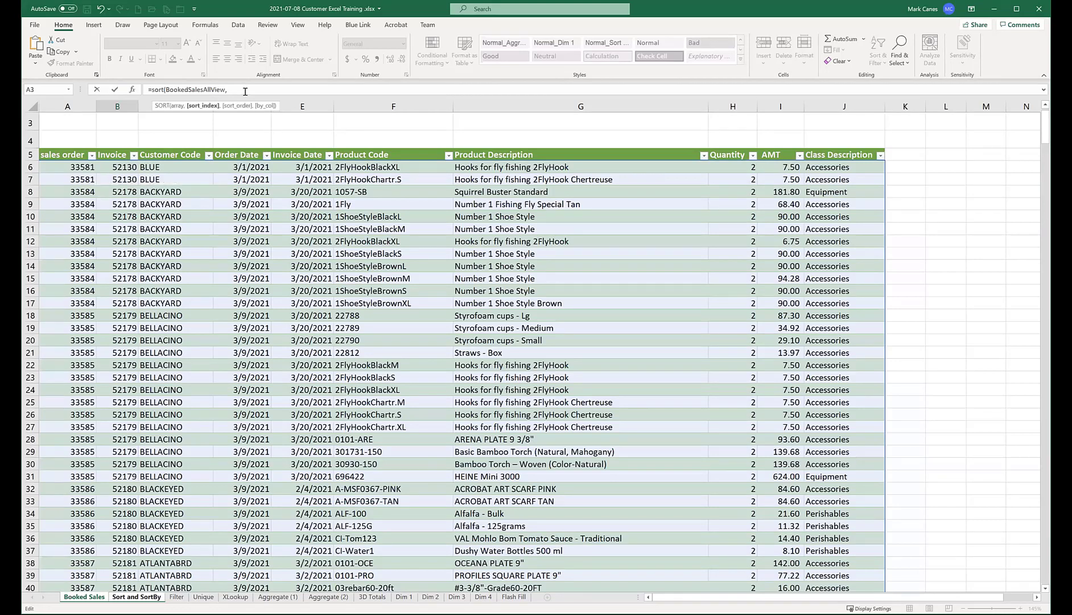
{"action": "type", "text": "9,"}
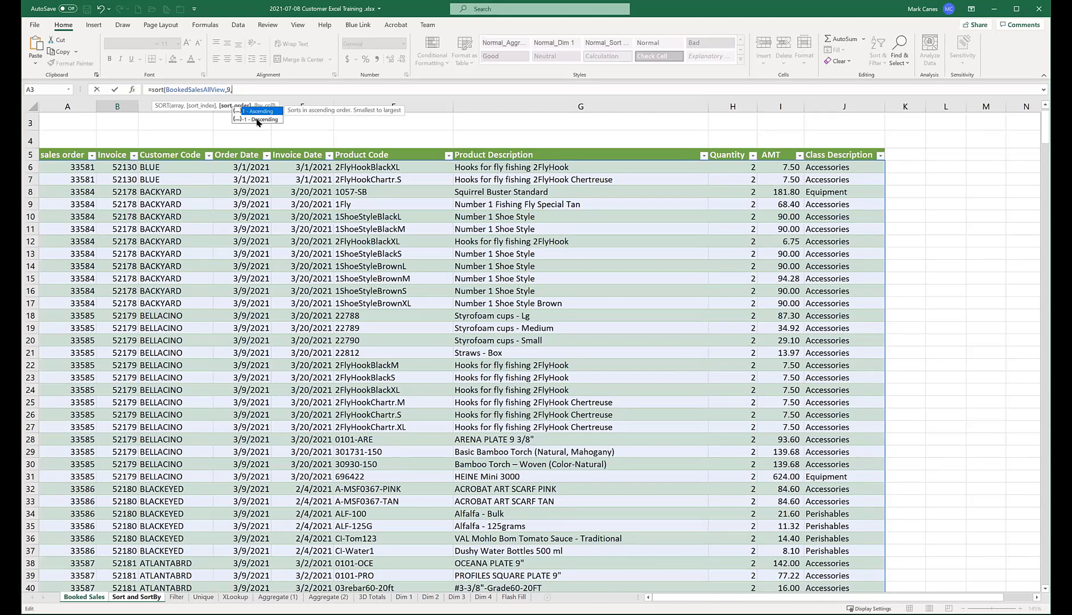
{"action": "double_click", "coordinate": [257, 121]}
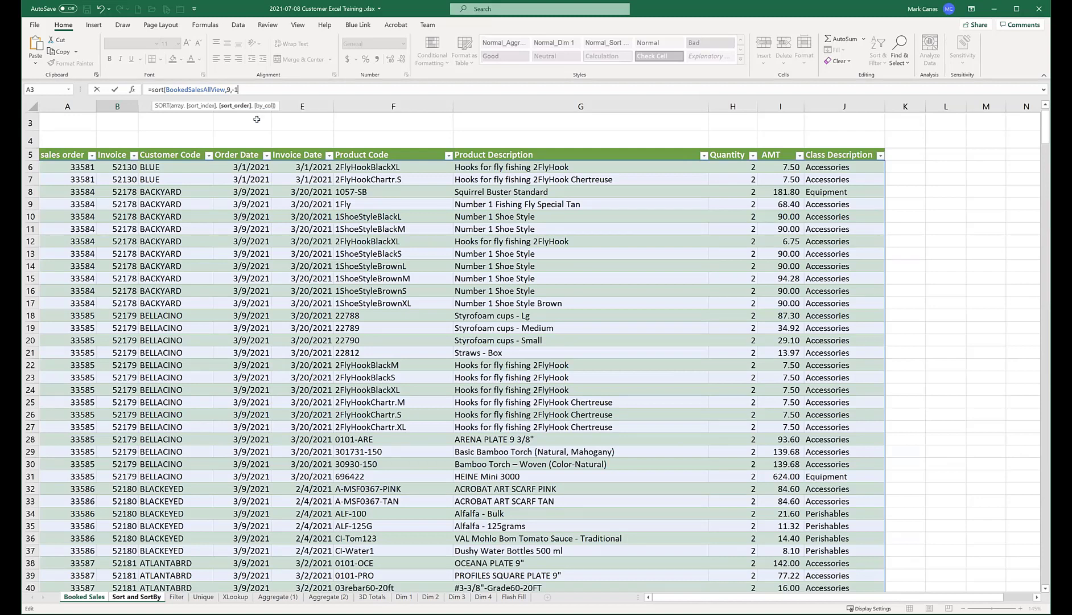
{"action": "type", "text": ")"}
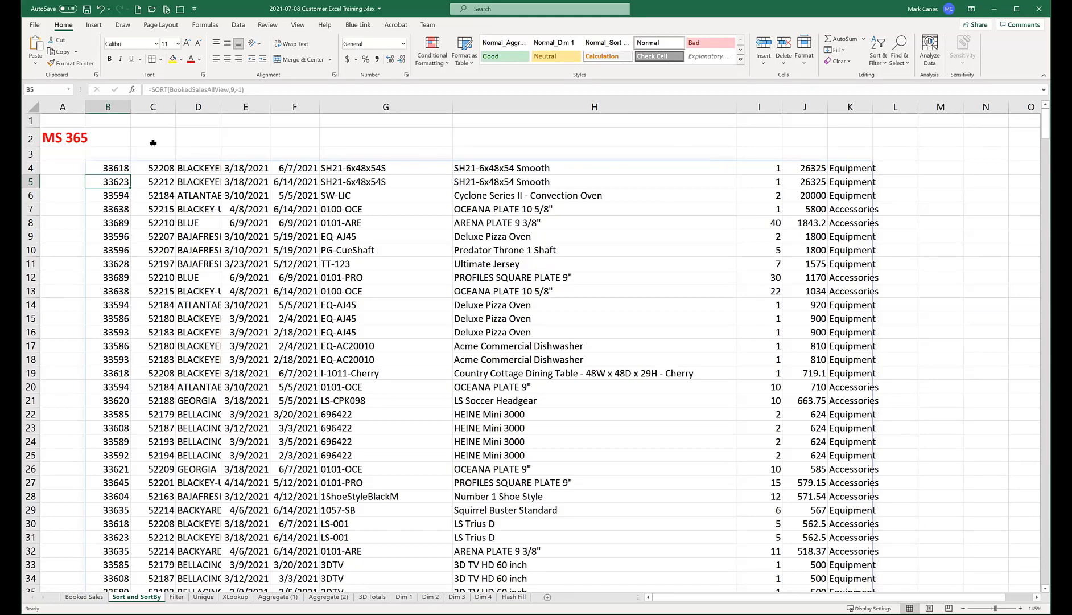
Step: Apply the comma number style to column J, which holds the amounts on the Sort and SortBy sheet
{"action": "left_click_drag", "start_coordinate": [111, 103], "coordinate": [142, 106]}
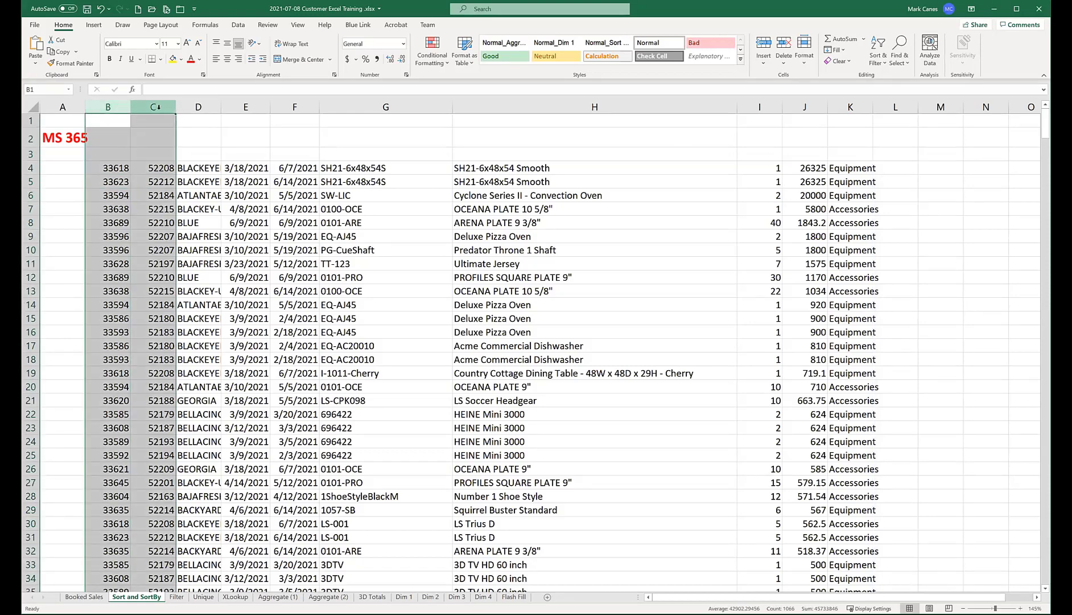
{"action": "left_click", "coordinate": [403, 44]}
{"action": "left_click", "coordinate": [402, 44]}
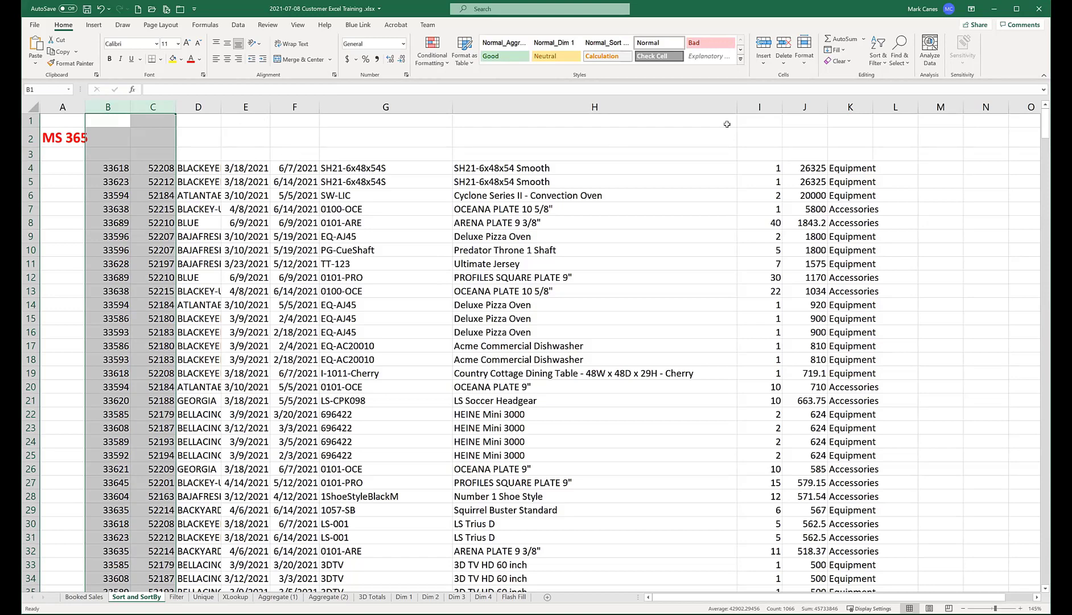
{"action": "left_click", "coordinate": [760, 107]}
{"action": "left_click", "coordinate": [809, 107]}
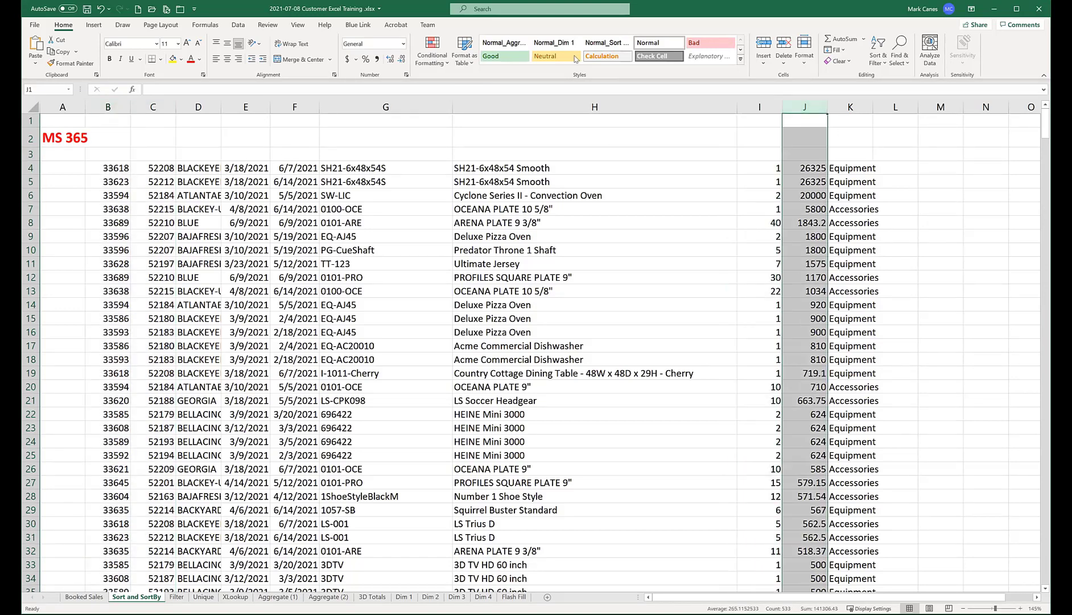
{"action": "left_click", "coordinate": [376, 59]}
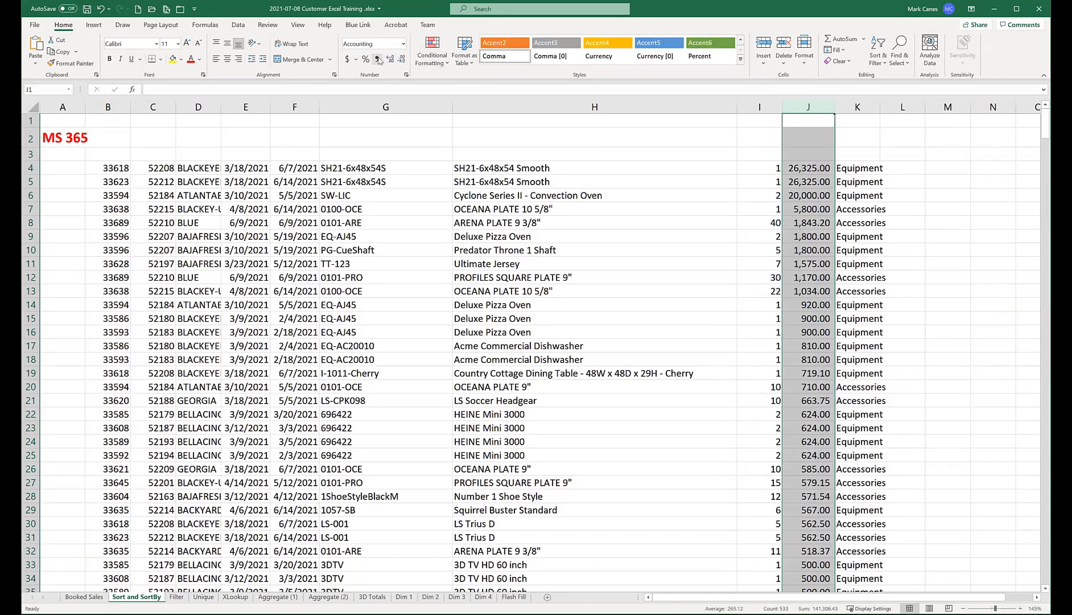
{"action": "left_click", "coordinate": [829, 153]}
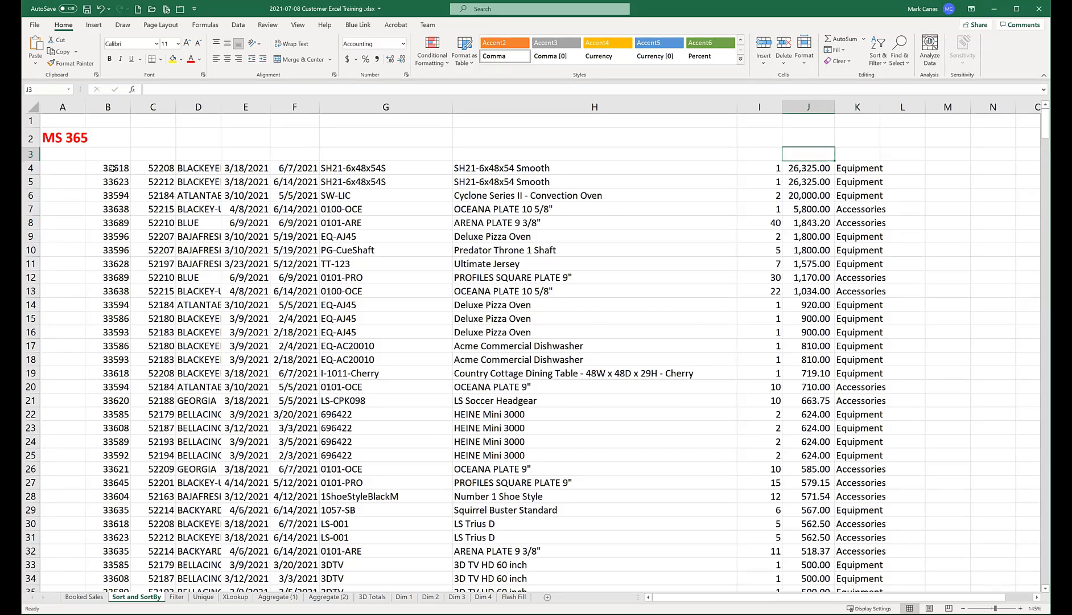
Step: Set the AMT in cell I27 of the Booked Sales sheet to 98787896, and widen column J on the Sort and SortBy sheet
{"action": "left_click", "coordinate": [93, 596]}
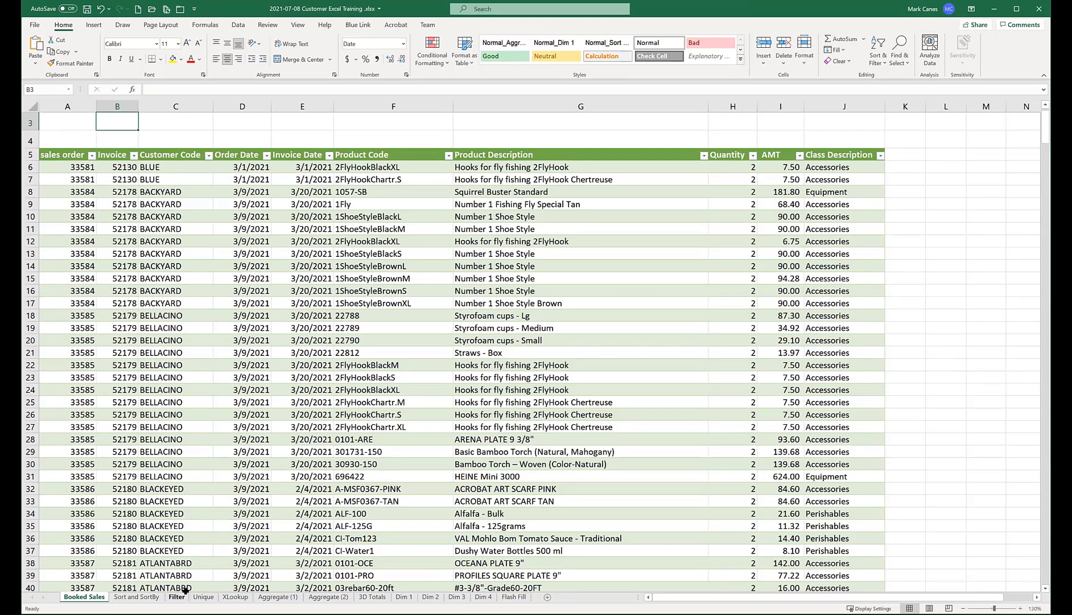
{"action": "left_click", "coordinate": [144, 597]}
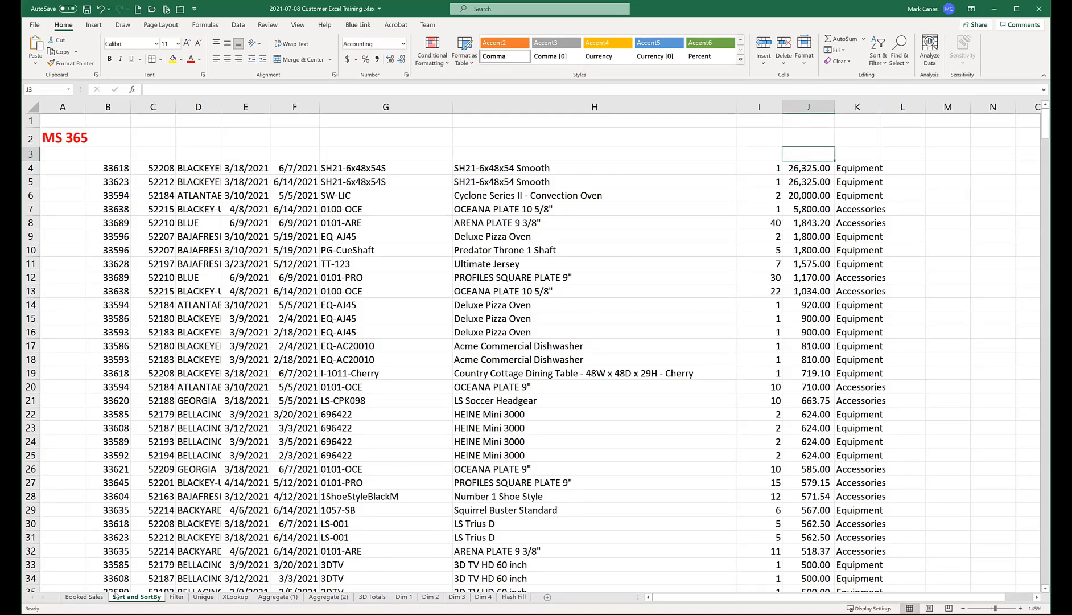
{"action": "left_click", "coordinate": [84, 596], "text": "ctrl"}
{"action": "key", "text": "ctrl+Page_Up"}
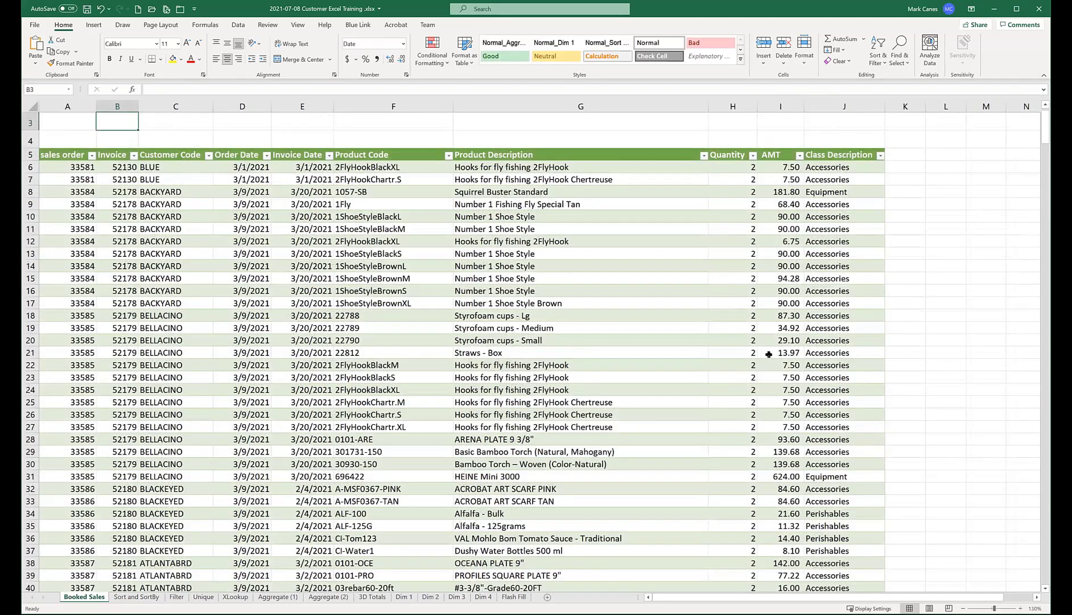
{"action": "left_click", "coordinate": [785, 427]}
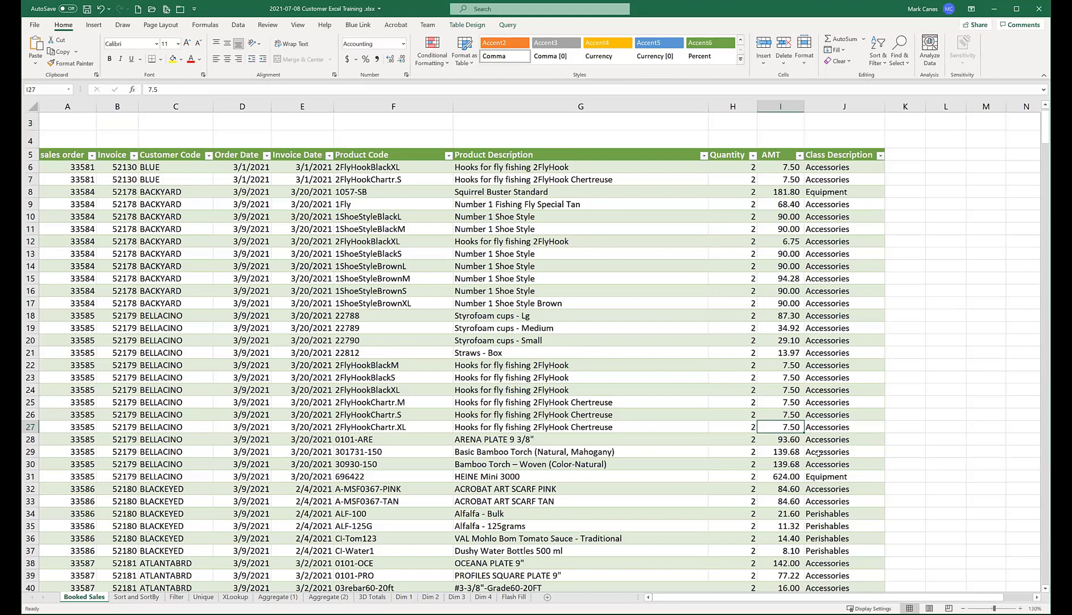
{"action": "type", "text": "987878"}
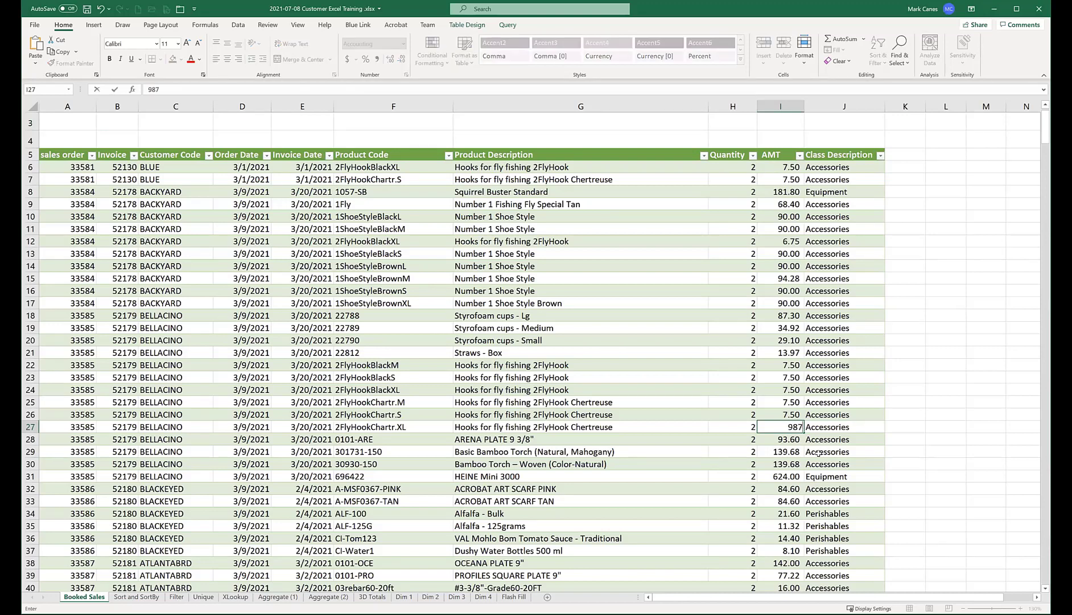
{"action": "type", "text": "96"}
{"action": "key", "text": "Return"}
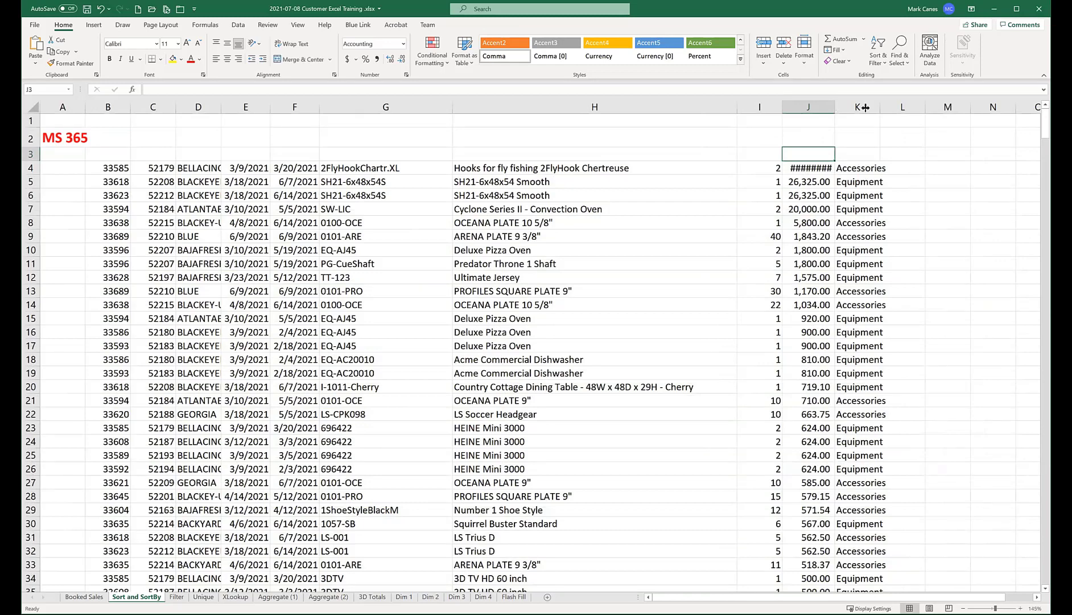
{"action": "left_click_drag", "start_coordinate": [835, 108], "coordinate": [870, 108]}
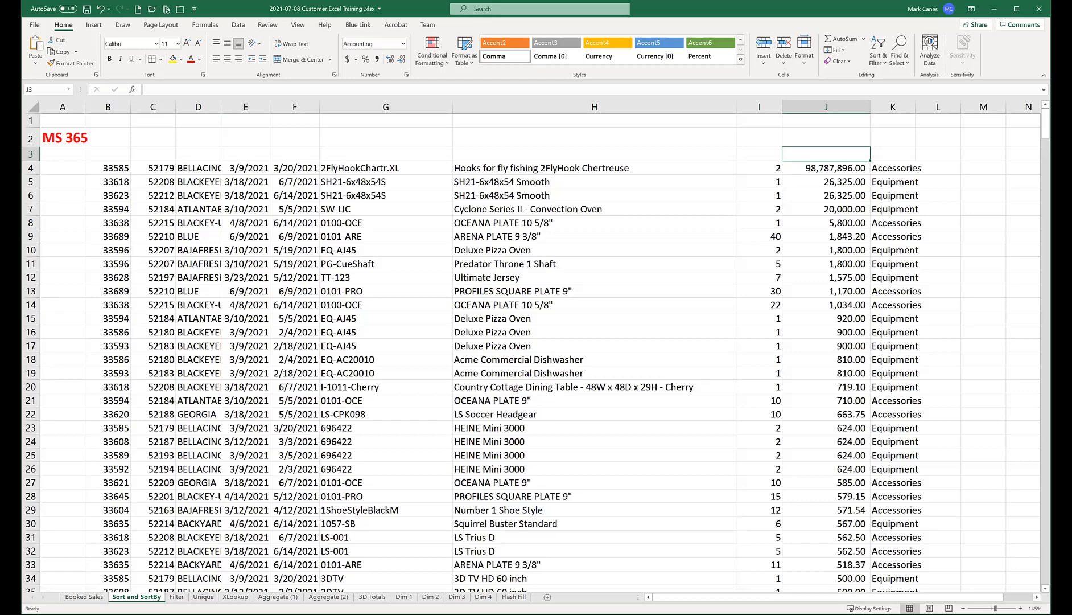
Step: Undo the widening of column J and the AMT edit in I27, and return to the Sort and SortBy sheet
{"action": "left_click", "coordinate": [94, 595]}
{"action": "key", "text": "ctrl+Page_Down"}
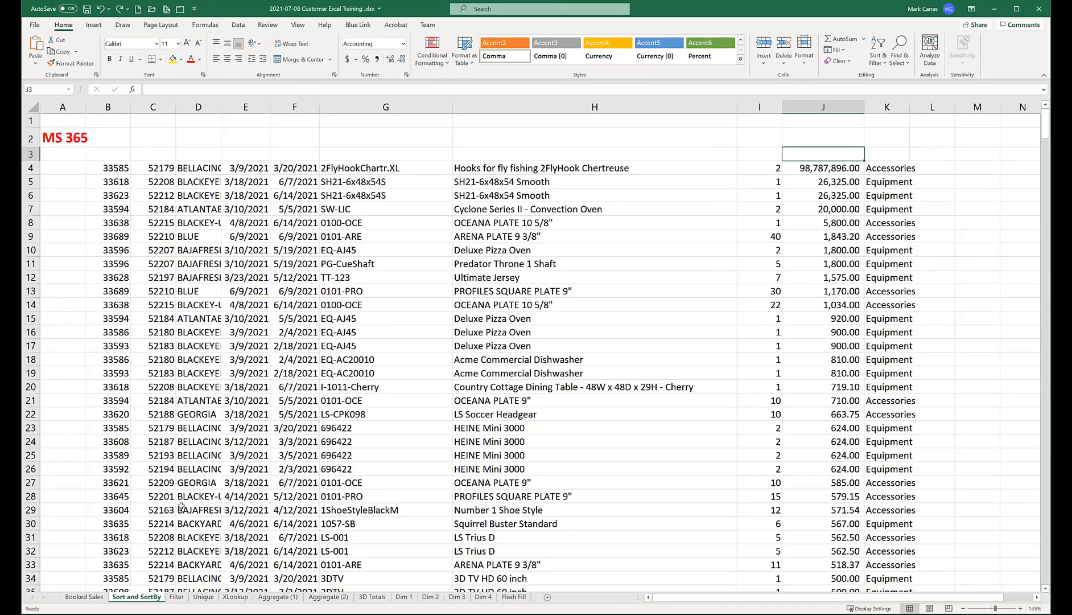
{"action": "key", "text": "ctrl+z"}
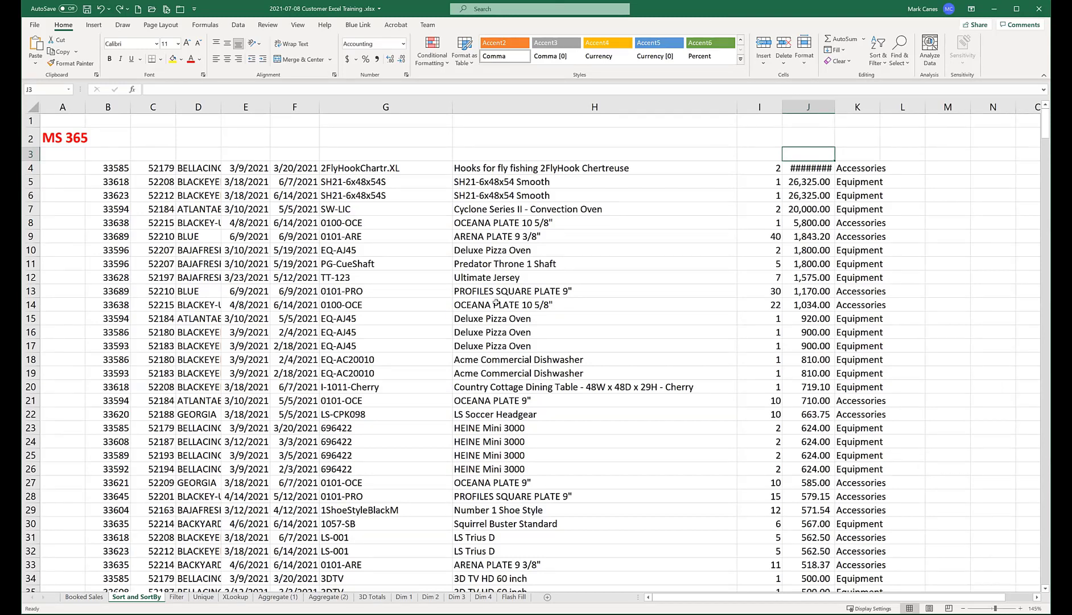
{"action": "key", "text": "ctrl+Page_Up"}
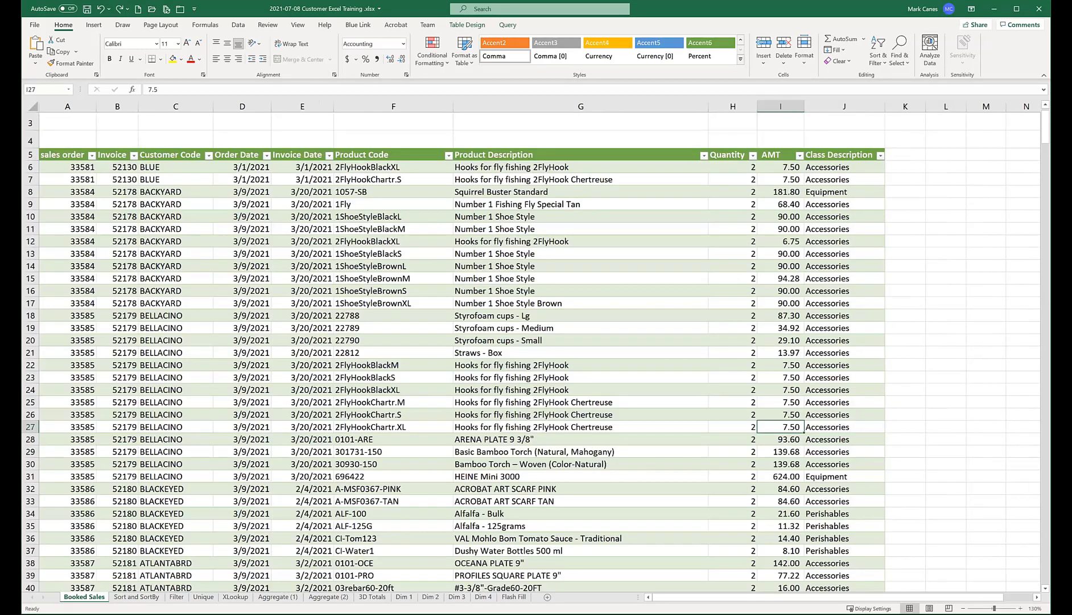
{"action": "left_click", "coordinate": [136, 597]}
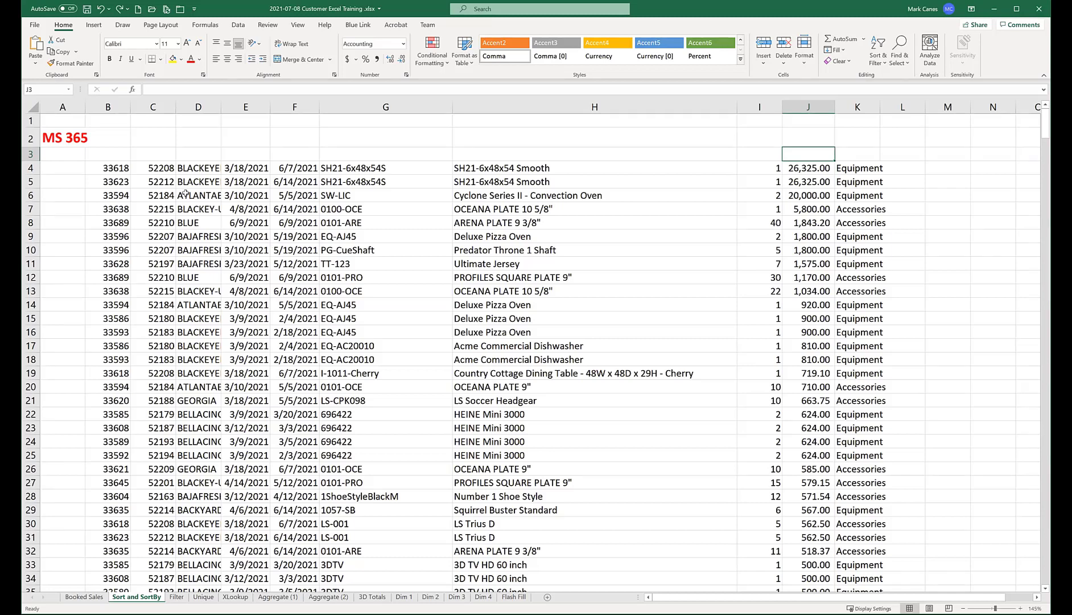
Step: Replace the SORT formula in B4 with a SORTBY formula whose array spans Invoice Date through Product Description in the Booked Sales table
{"action": "left_click", "coordinate": [116, 166]}
{"action": "key", "text": "Delete"}
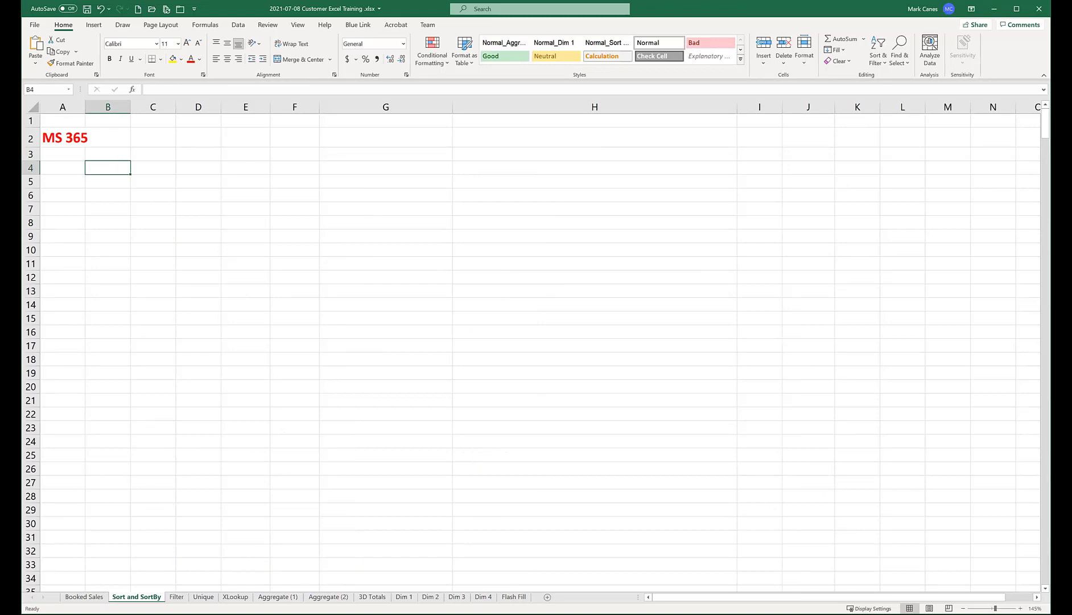
{"action": "type", "text": "="}
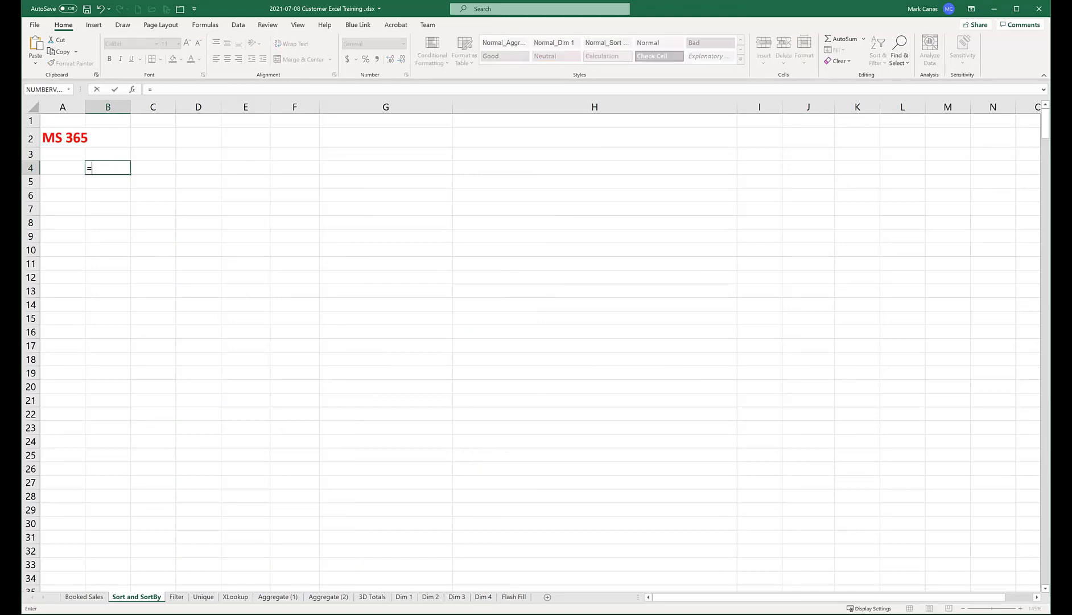
{"action": "type", "text": "sortby"}
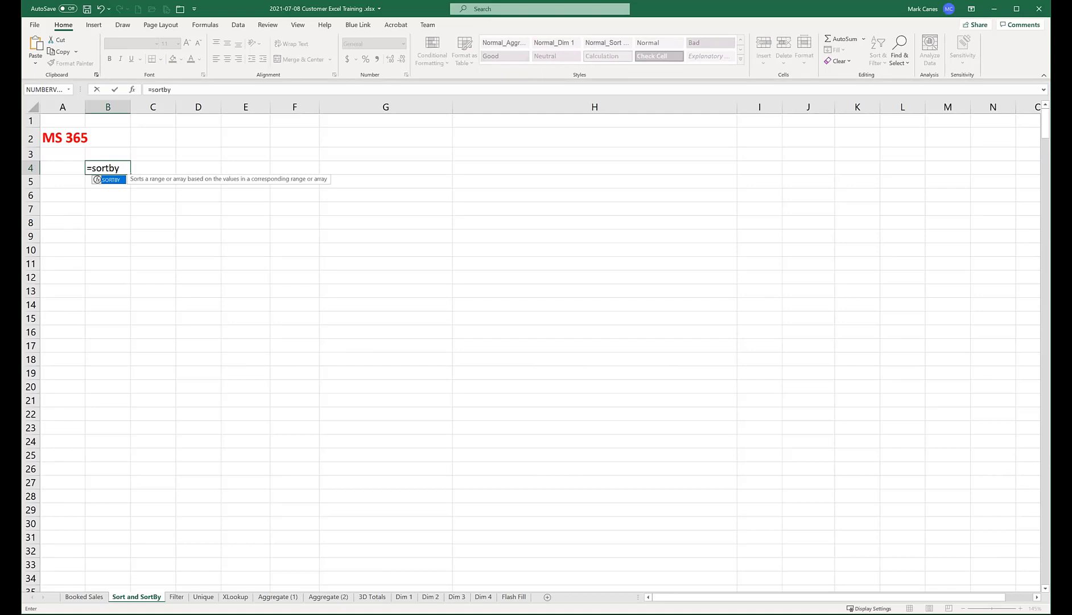
{"action": "type", "text": "("}
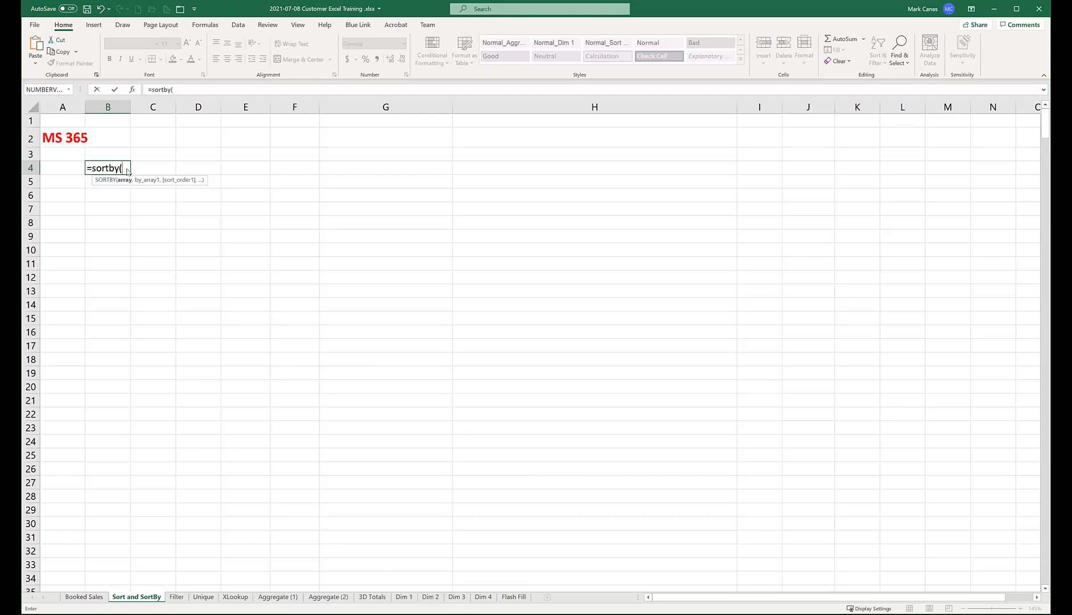
{"action": "left_click", "coordinate": [85, 597]}
{"action": "scroll", "coordinate": [151, 154], "scroll_direction": "down", "scroll_amount": 1}
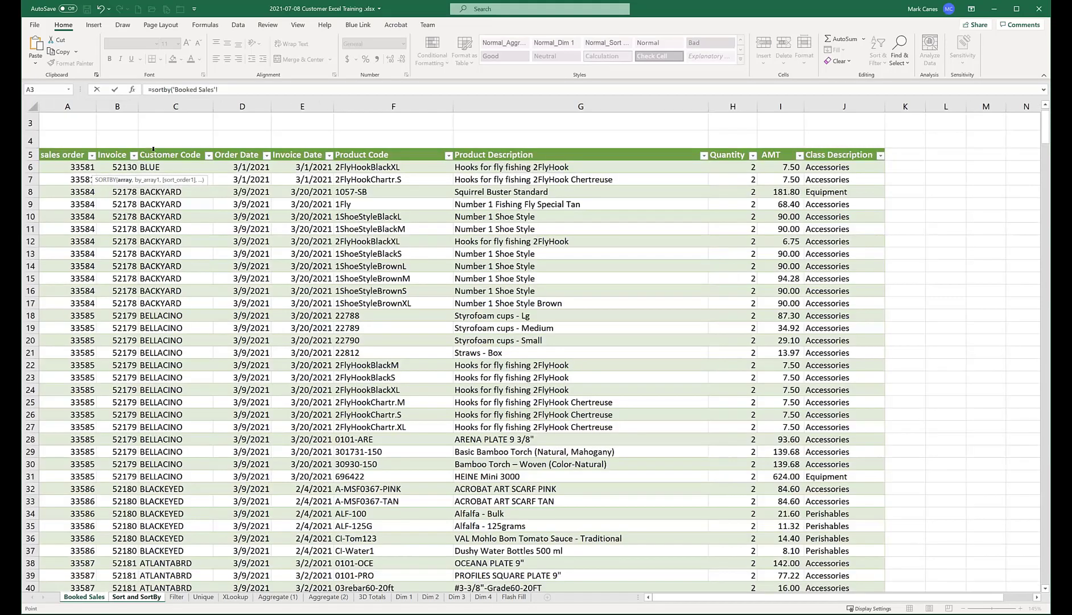
{"action": "left_click", "coordinate": [337, 150]}
{"action": "left_click_drag", "start_coordinate": [338, 151], "coordinate": [464, 165]}
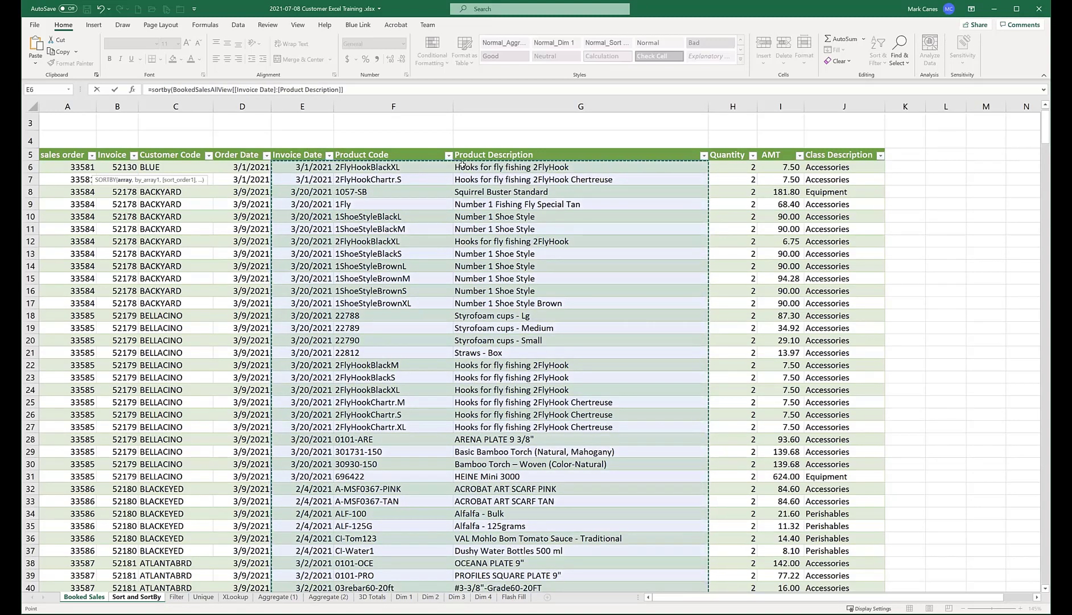
Step: Complete the SORTBY formula with AMT as the by_array and descending order (-1), and auto-fit columns C and D
{"action": "type", "text": ","}
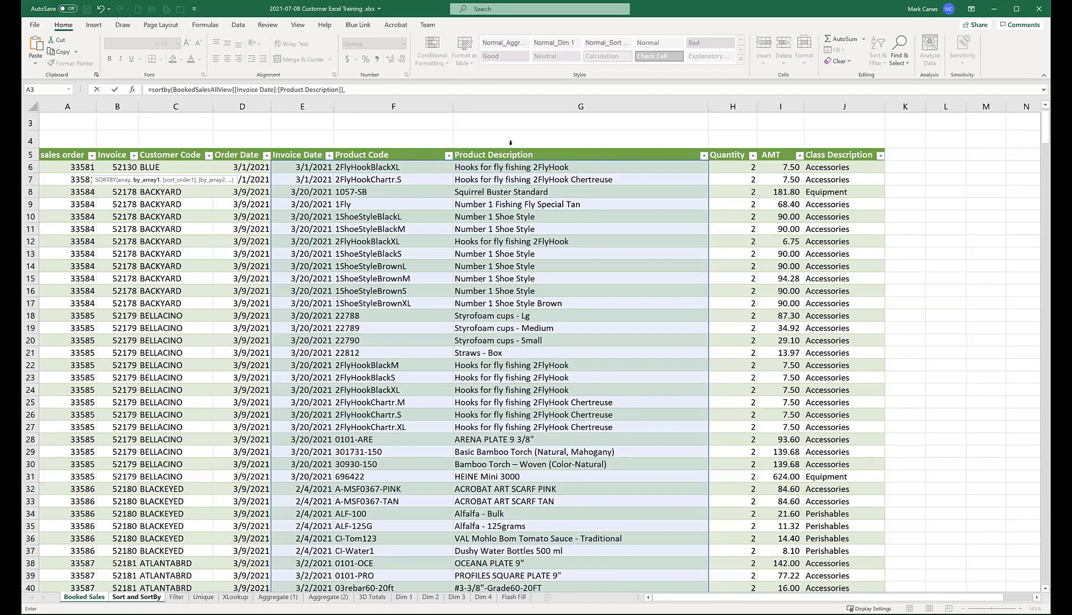
{"action": "left_click", "coordinate": [785, 145]}
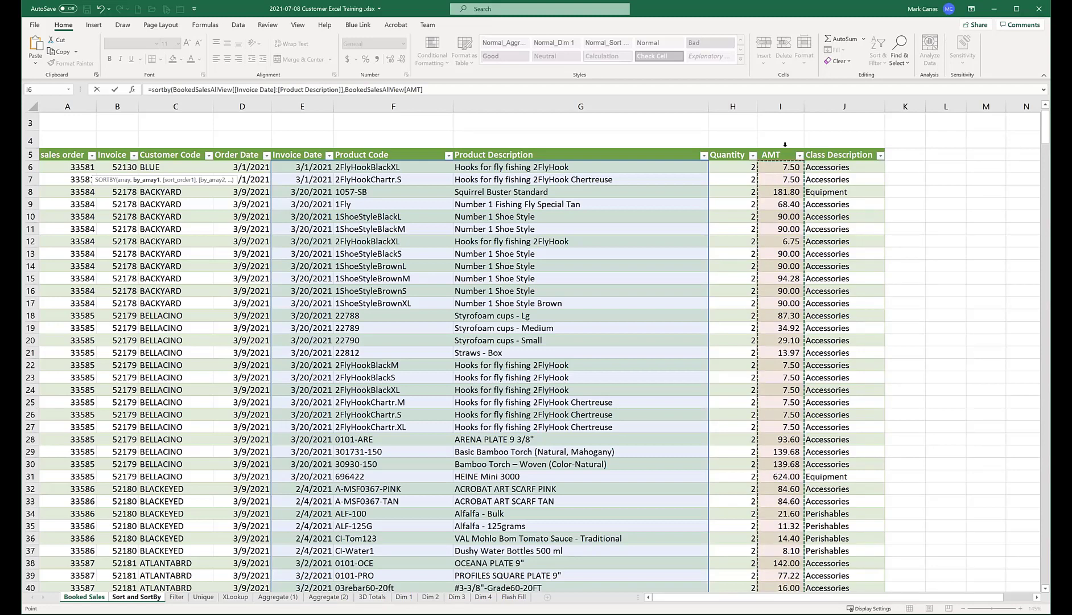
{"action": "type", "text": ","}
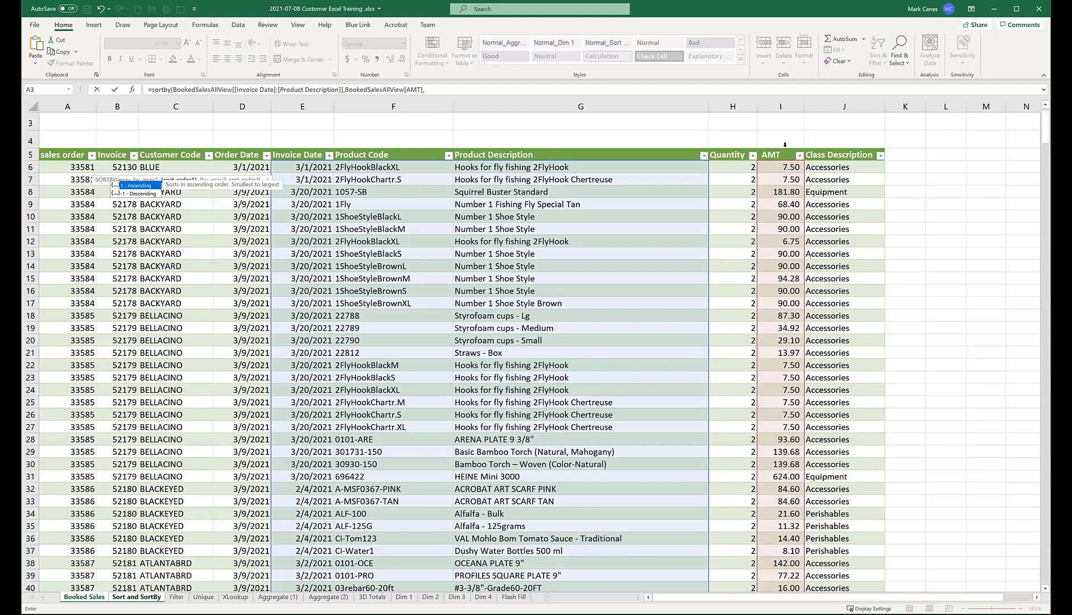
{"action": "double_click", "coordinate": [140, 193]}
{"action": "type", "text": ")"}
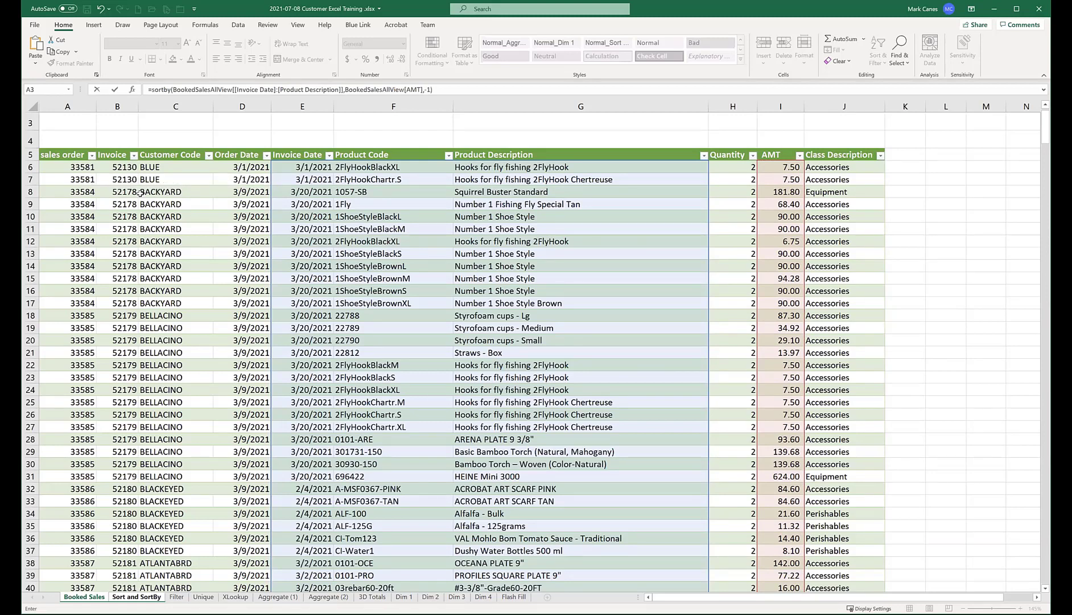
{"action": "key", "text": "Return"}
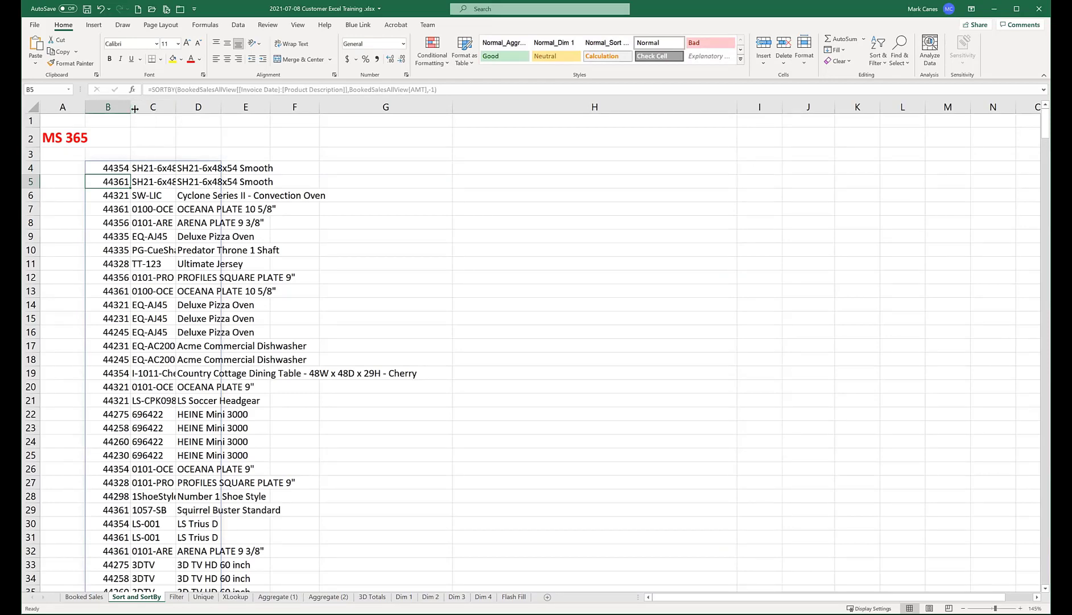
{"action": "double_click", "coordinate": [175, 107]}
{"action": "double_click", "coordinate": [309, 107]}
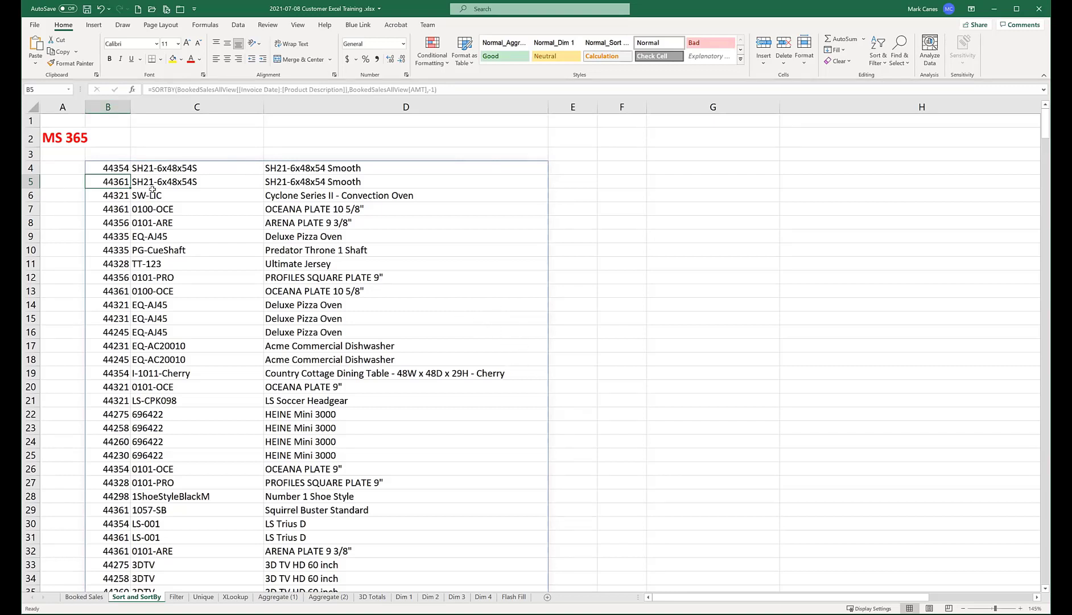
Step: Clear the SORTBY formula from B4 and enter the note "Teach users how to Sort" in cell C22
{"action": "left_click", "coordinate": [118, 167]}
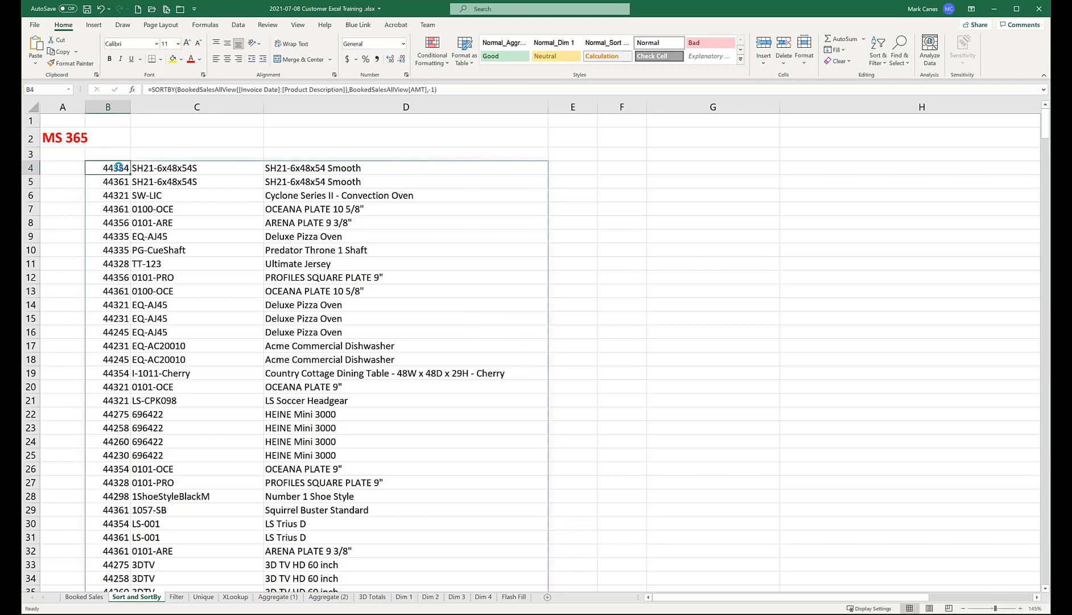
{"action": "key", "text": "Delete"}
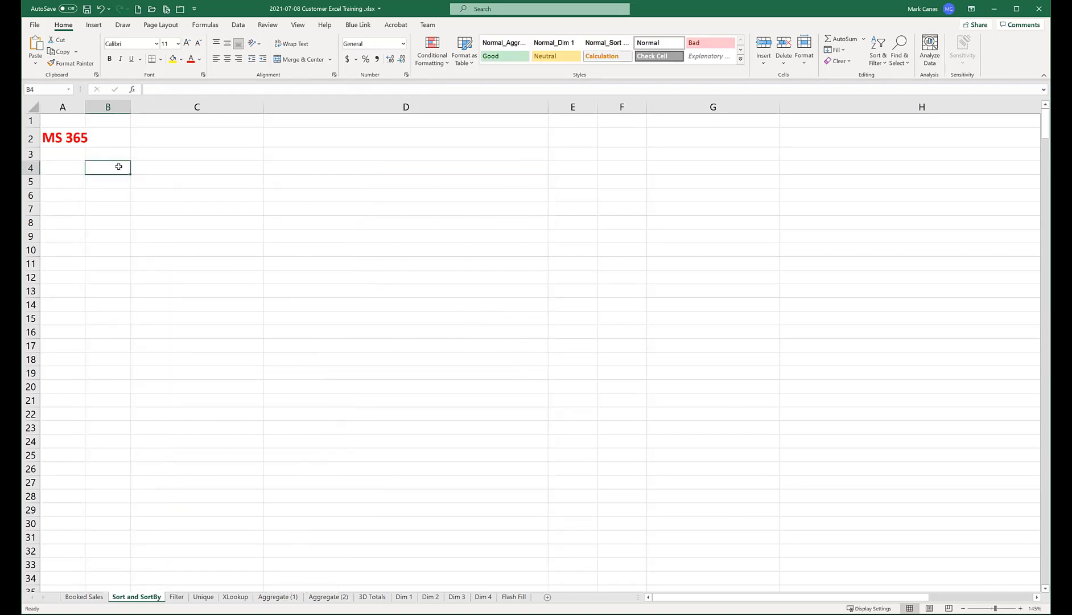
{"action": "left_click", "coordinate": [227, 412]}
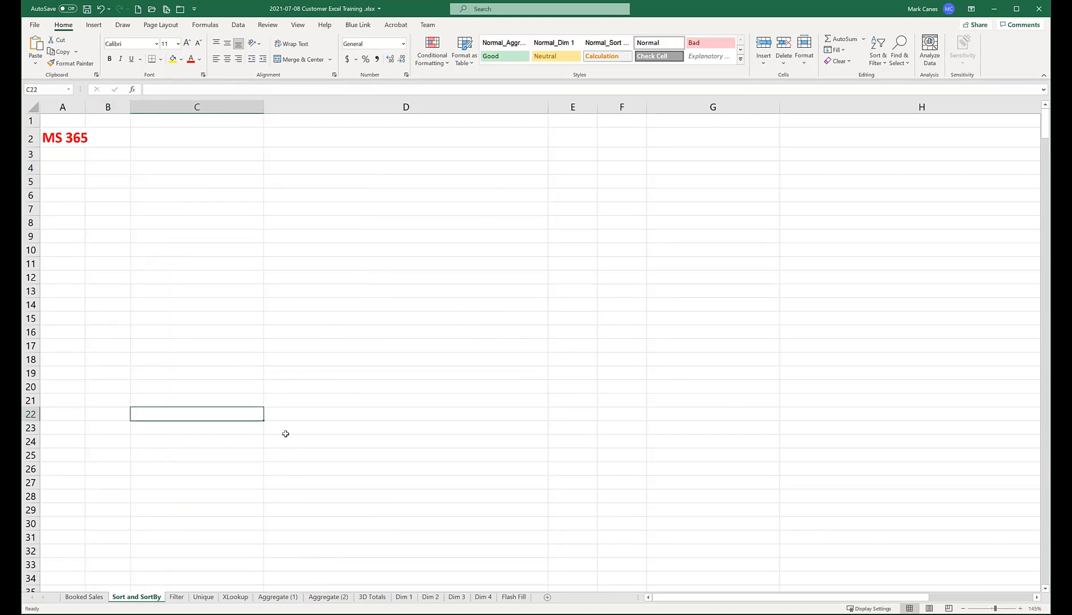
{"action": "type", "text": "Tec"}
{"action": "key", "text": "BackSpace"}
{"action": "type", "text": "a"}
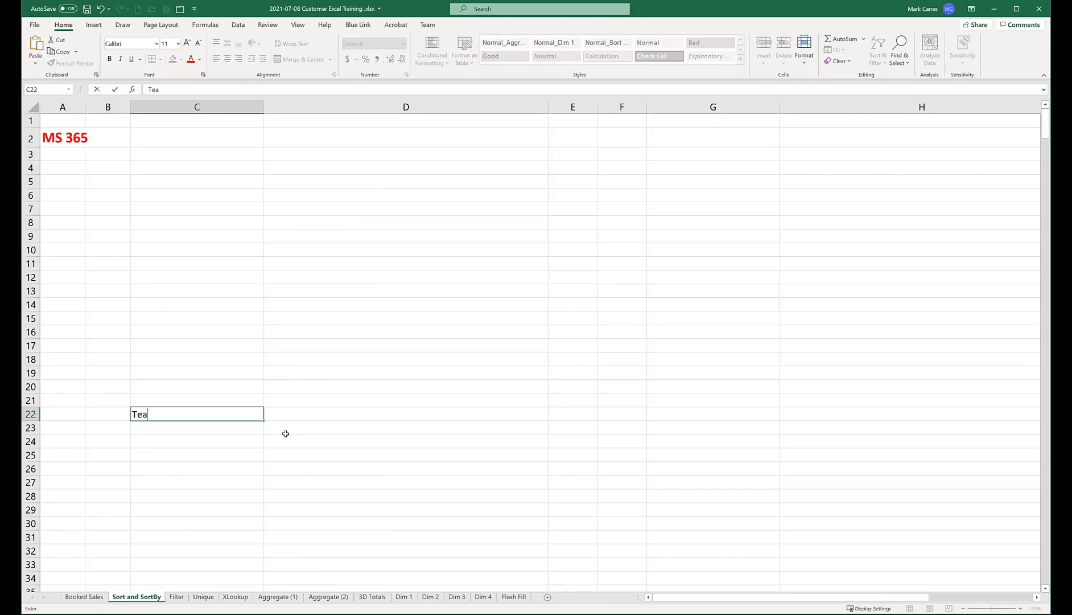
{"action": "type", "text": "ch users how to"}
{"action": "type", "text": "Sort"}
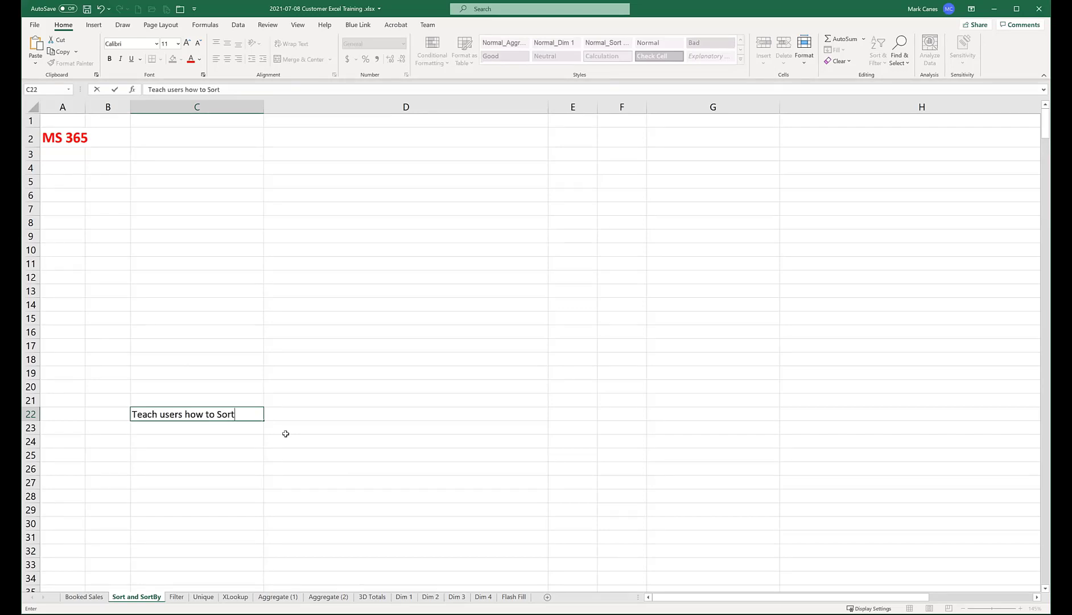
{"action": "key", "text": "Return"}
{"action": "key", "text": "Up"}
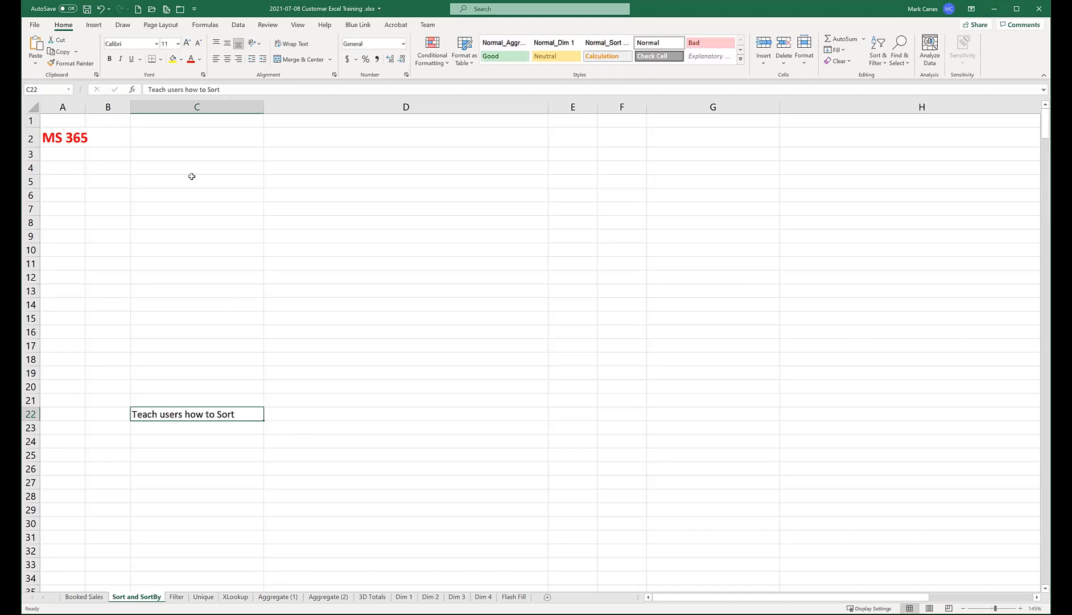
Step: Enter a SORT formula in B4 that takes the entire BookedSalesAllView table as its array, without optional arguments
{"action": "left_click", "coordinate": [112, 166]}
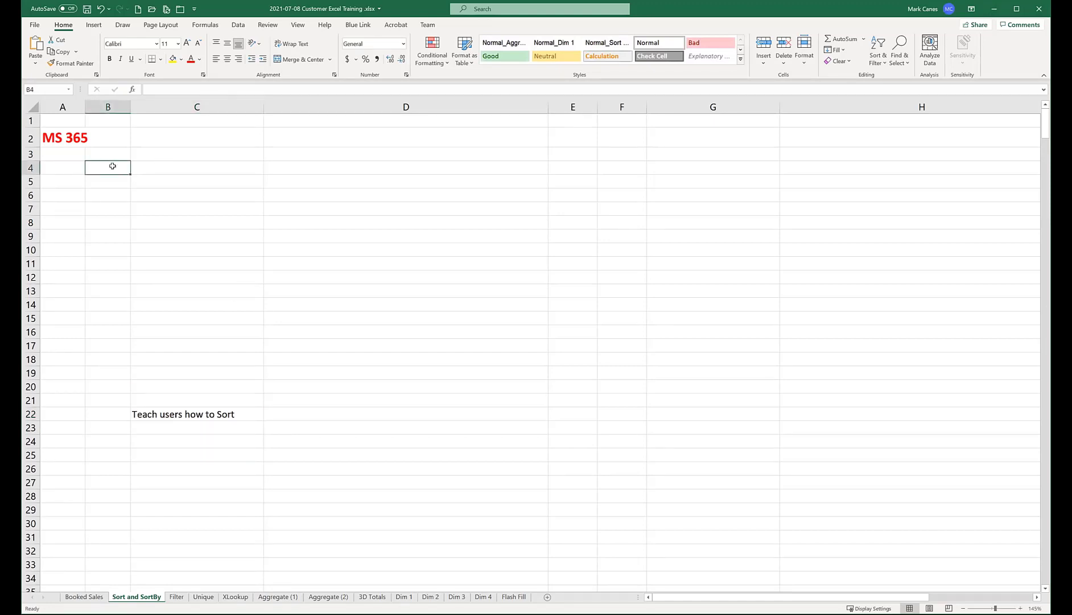
{"action": "type", "text": "=sort"}
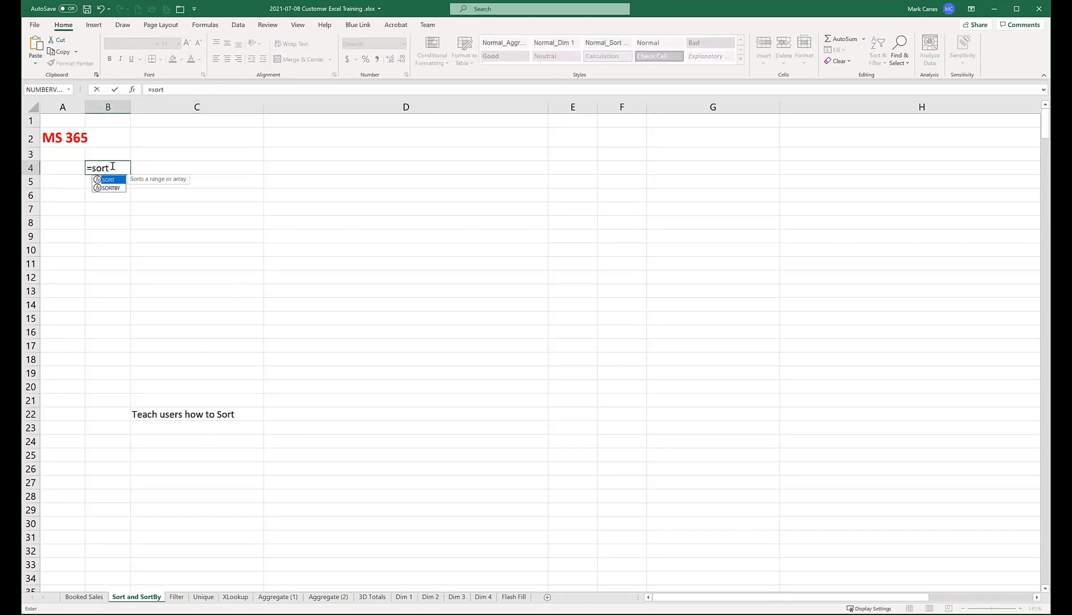
{"action": "type", "text": "("}
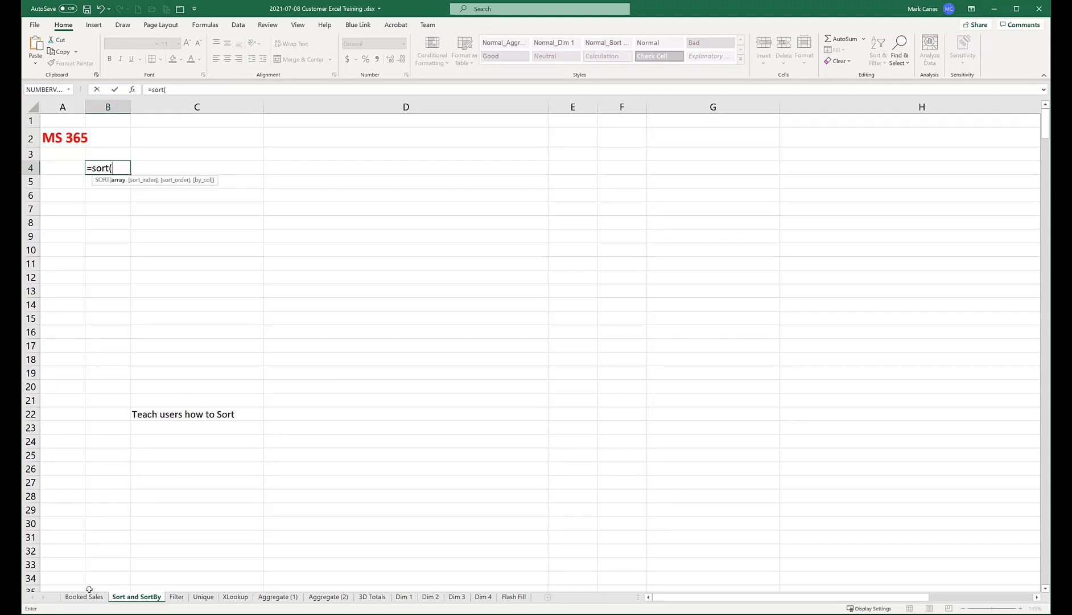
{"action": "left_click", "coordinate": [85, 597]}
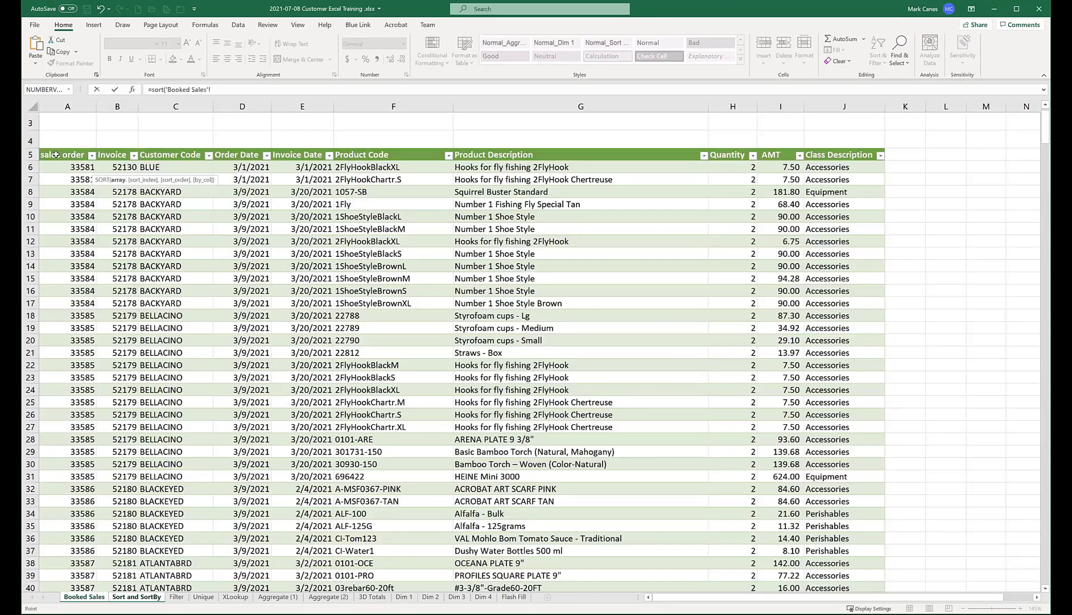
{"action": "left_click", "coordinate": [47, 146]}
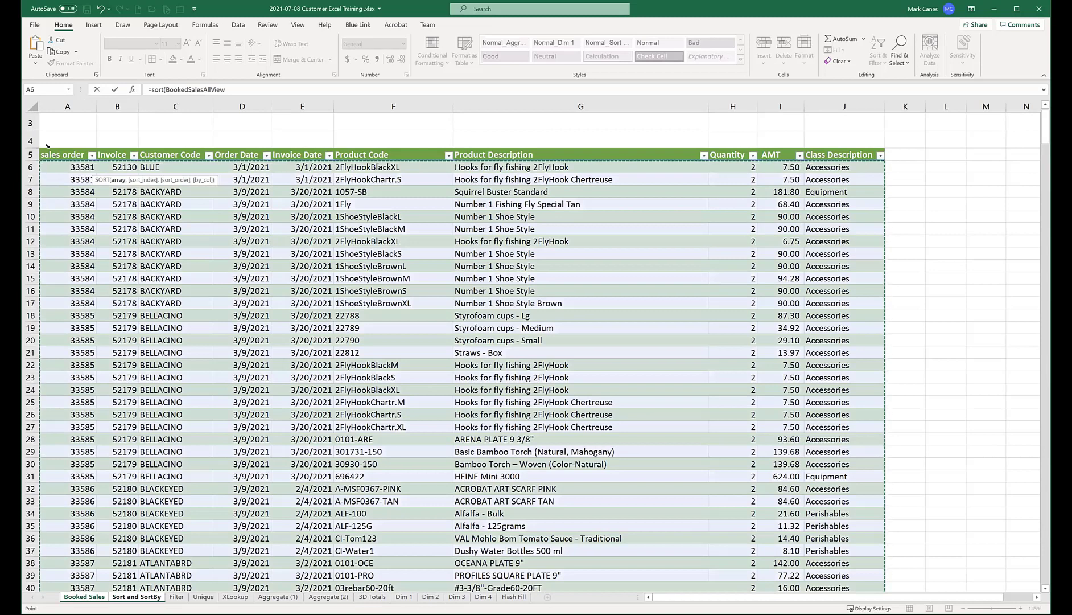
{"action": "type", "text": ")"}
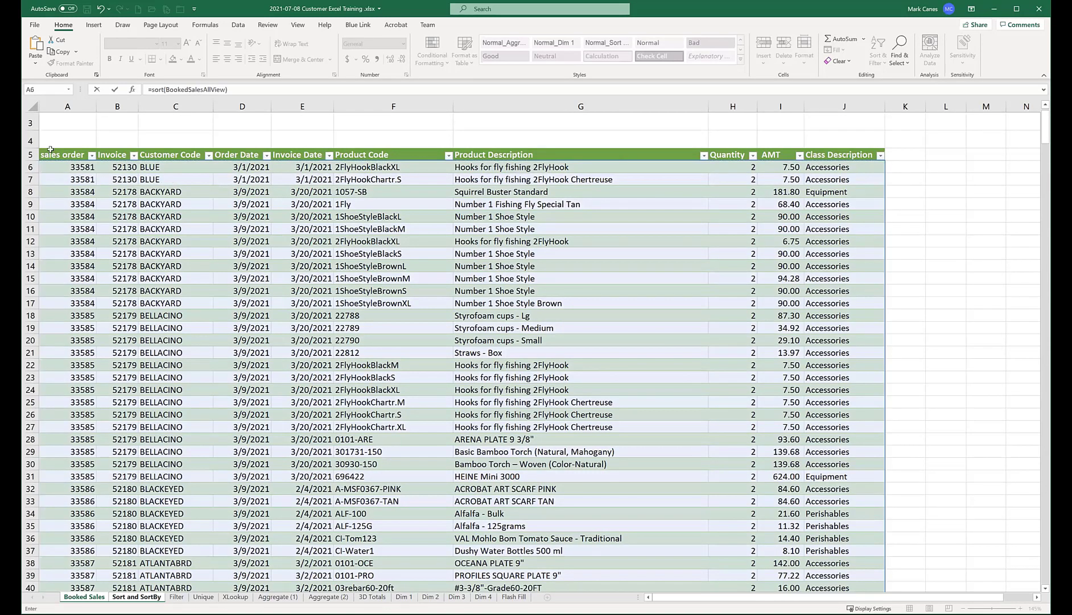
{"action": "key", "text": "Return"}
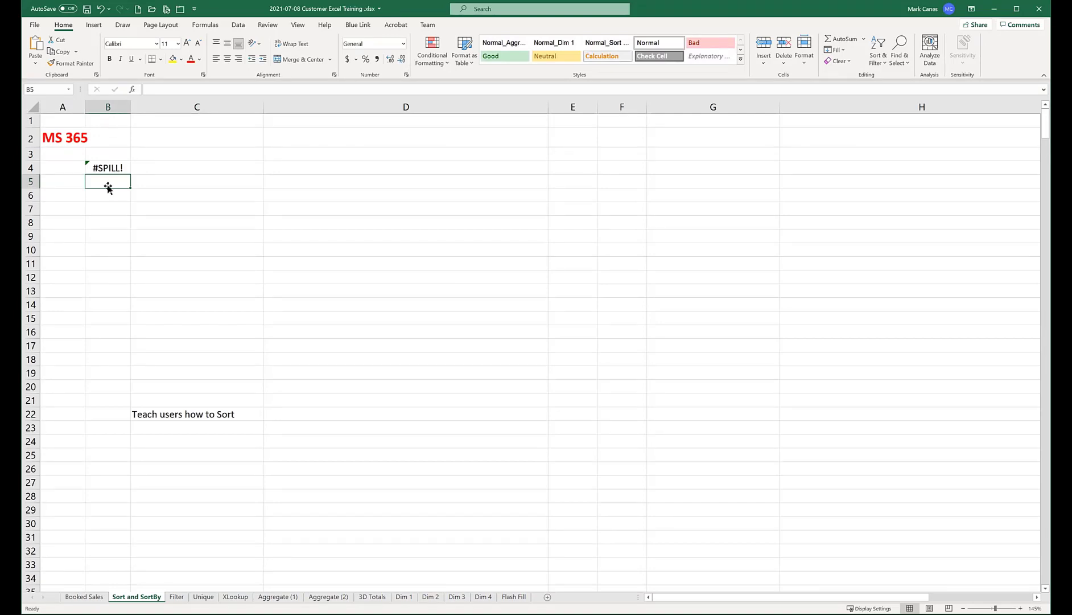
Step: Delete the note in C22 that lies in the SORT formula's spill range, and auto-fit columns C and D
{"action": "left_click", "coordinate": [106, 167]}
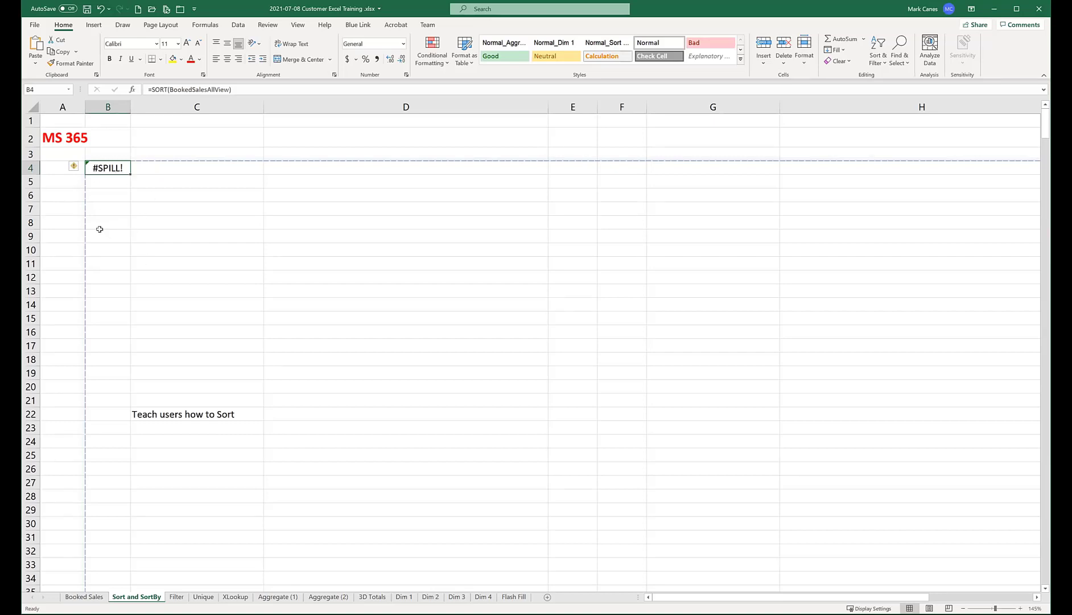
{"action": "scroll", "coordinate": [215, 350], "scroll_direction": "down", "scroll_amount": 1}
{"action": "scroll", "coordinate": [216, 350], "scroll_direction": "down", "scroll_amount": 20}
{"action": "scroll", "coordinate": [218, 347], "scroll_direction": "down", "scroll_amount": 4}
{"action": "scroll", "coordinate": [217, 347], "scroll_direction": "up", "scroll_amount": 20}
{"action": "left_click", "coordinate": [158, 416]}
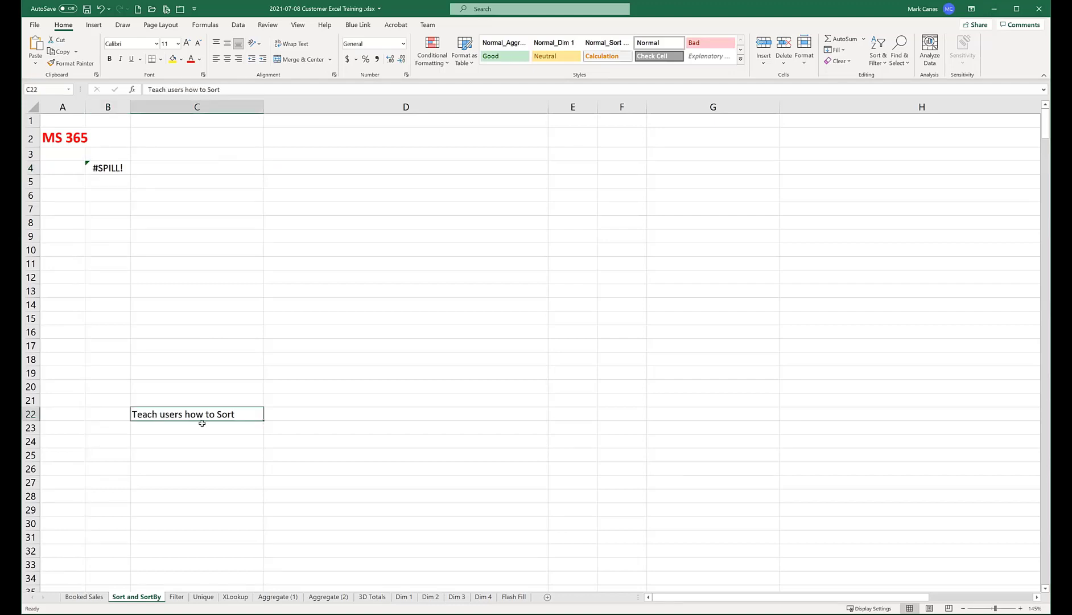
{"action": "key", "text": "Delete"}
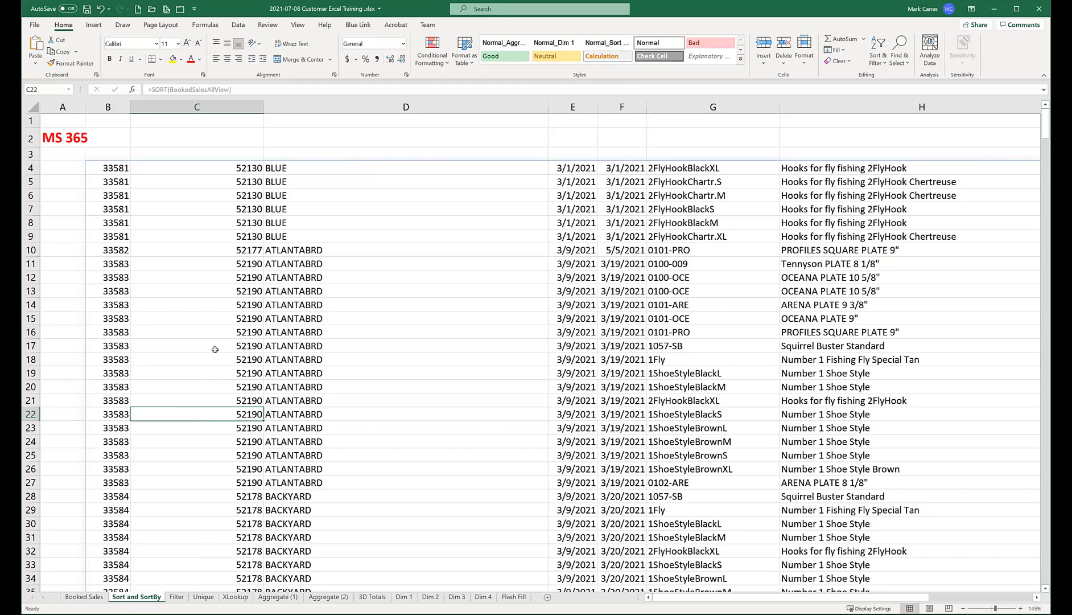
{"action": "double_click", "coordinate": [262, 107]}
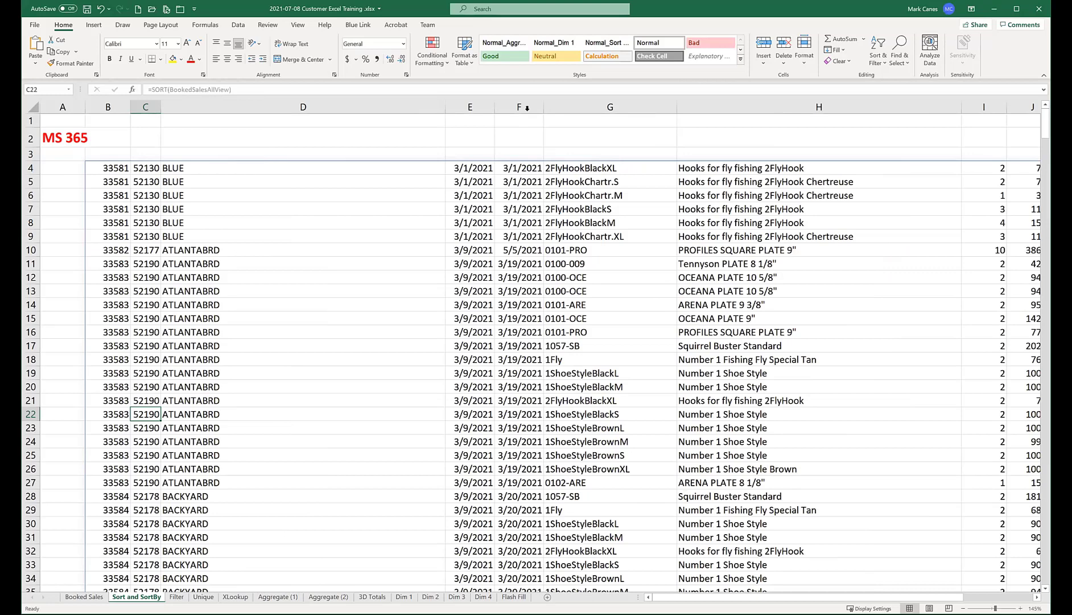
{"action": "double_click", "coordinate": [446, 107]}
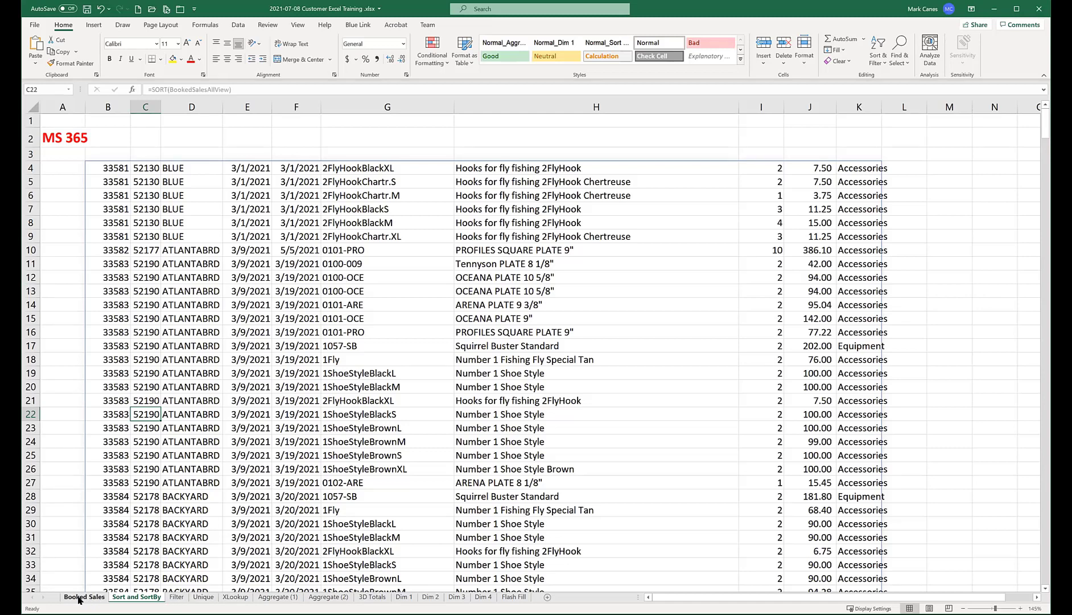
Step: Switch to the Booked Sales sheet
{"action": "key", "text": "ctrl+Page_Up"}
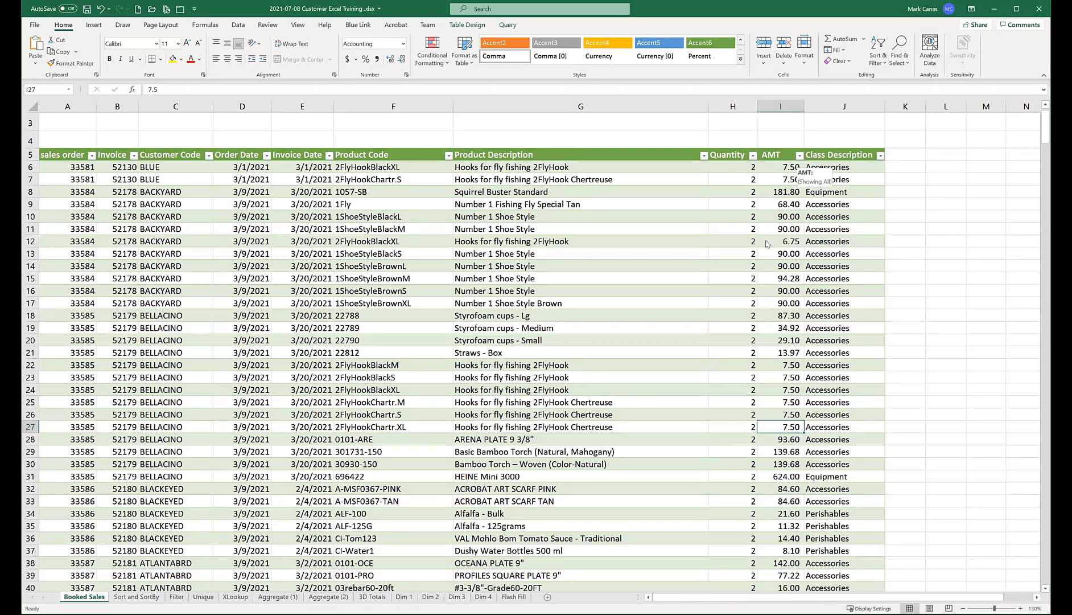
{"action": "left_click", "coordinate": [799, 155]}
{"action": "mouse_move", "coordinate": [764, 249]}
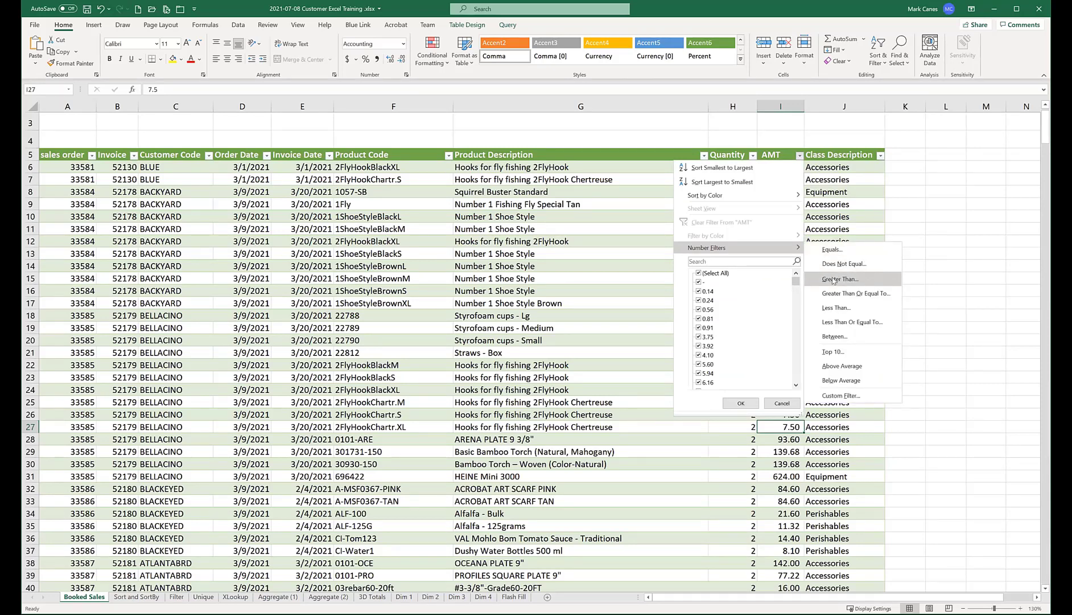
{"action": "left_click", "coordinate": [834, 281]}
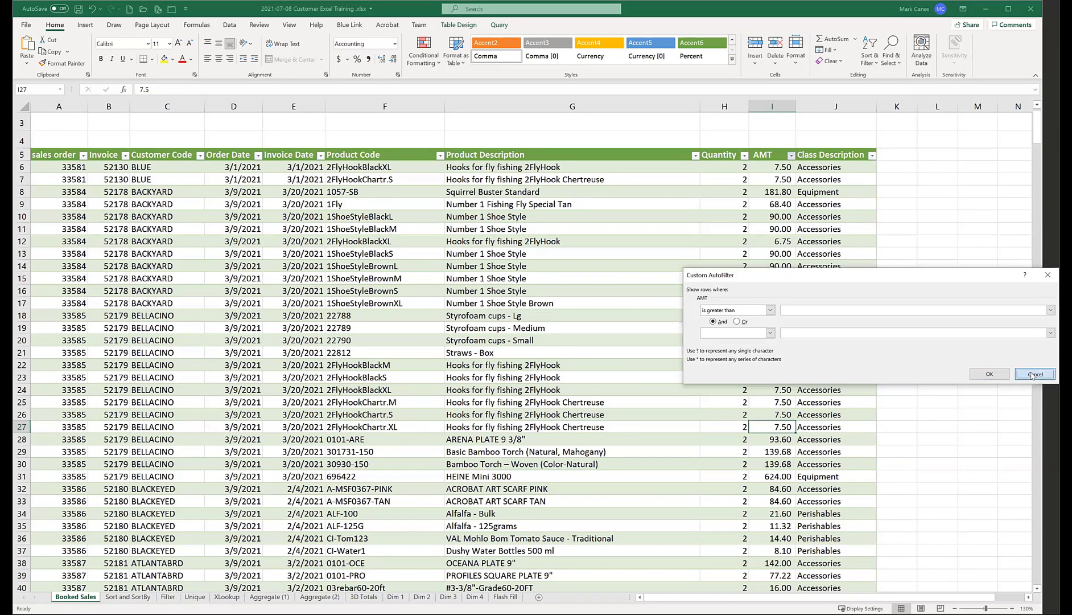
{"action": "key", "text": "Escape"}
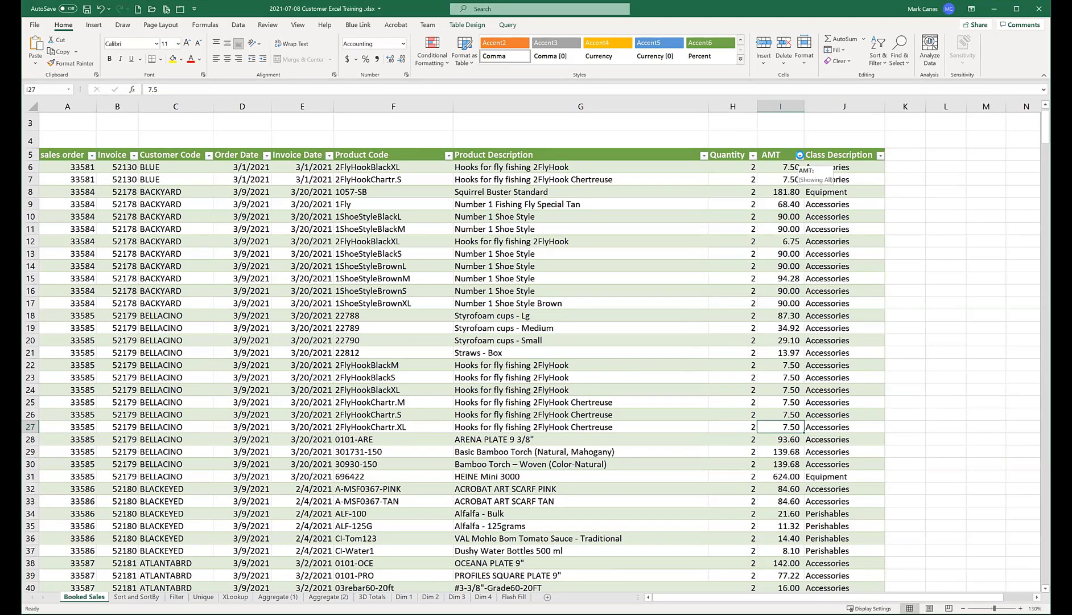
Step: Filter the AMT column to values greater than 100 and auto-fit that column's width
{"action": "key", "text": "alt+Down"}
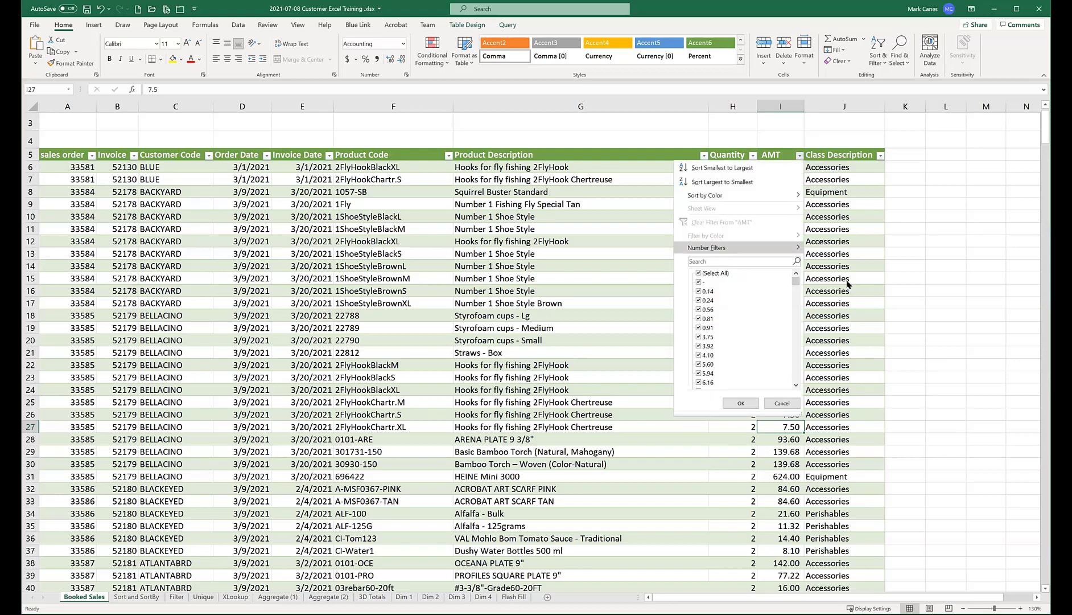
{"action": "mouse_move", "coordinate": [791, 248]}
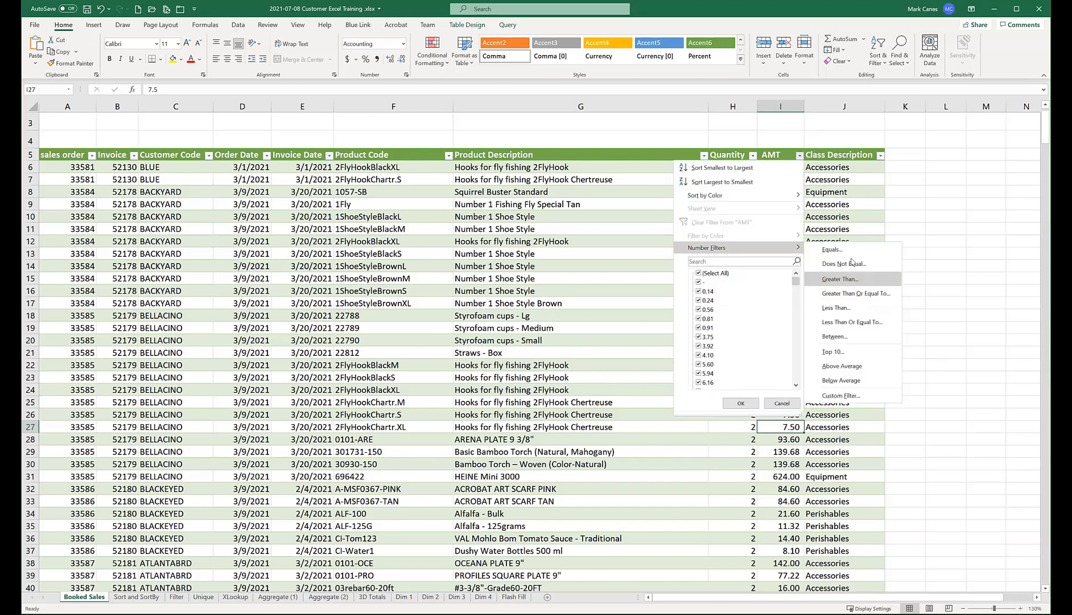
{"action": "left_click", "coordinate": [848, 278]}
{"action": "type", "text": "100"}
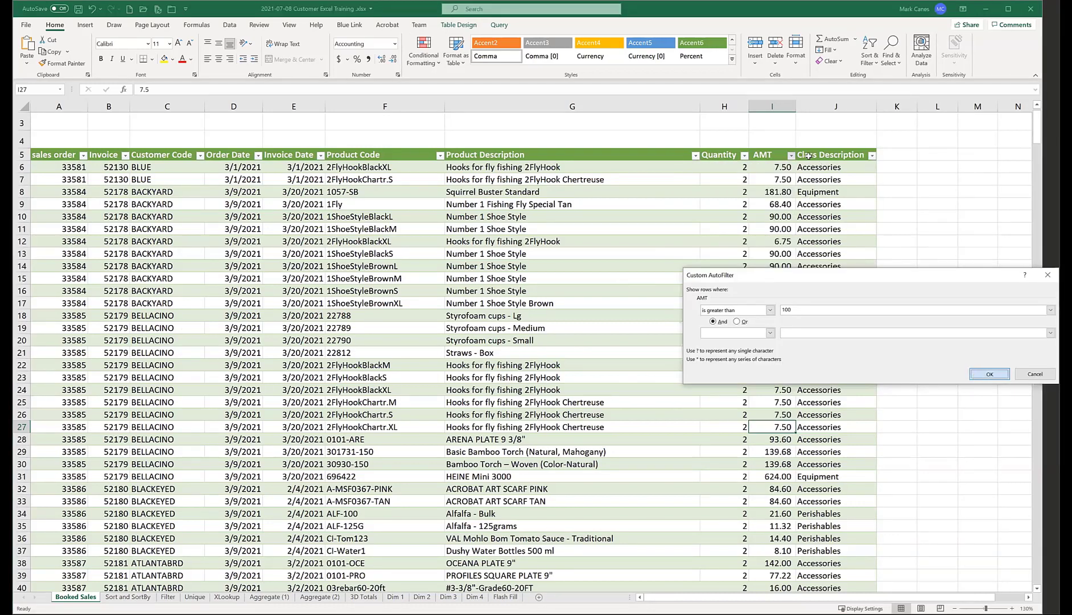
{"action": "key", "text": "Return"}
{"action": "double_click", "coordinate": [805, 106]}
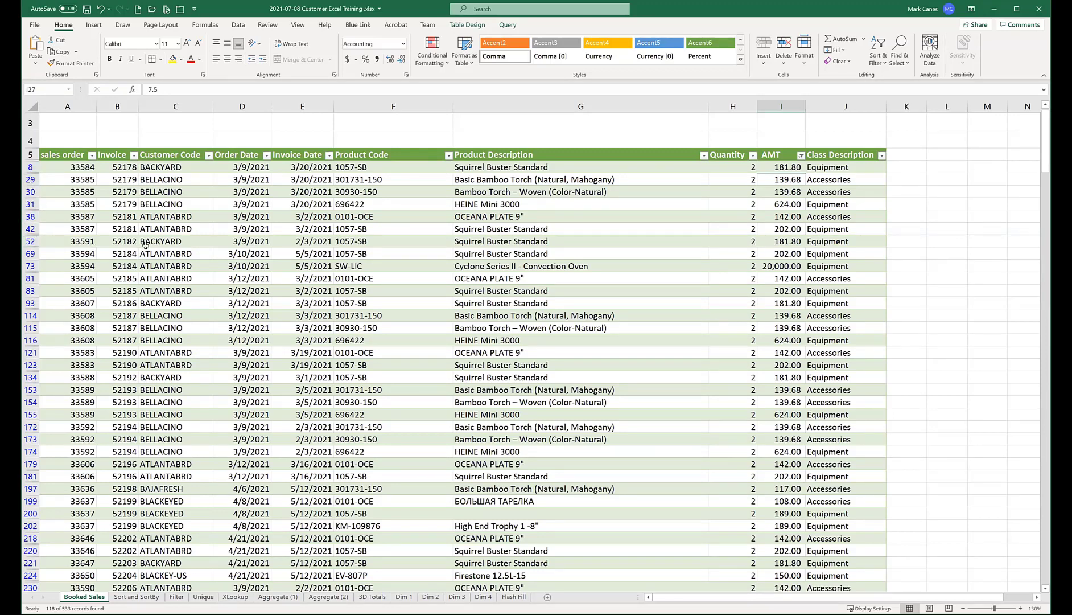
Step: Undo the AMT column's auto-fit and its greater-than filter
{"action": "key", "text": "ctrl+z"}
{"action": "key", "text": "ctrl+z"}
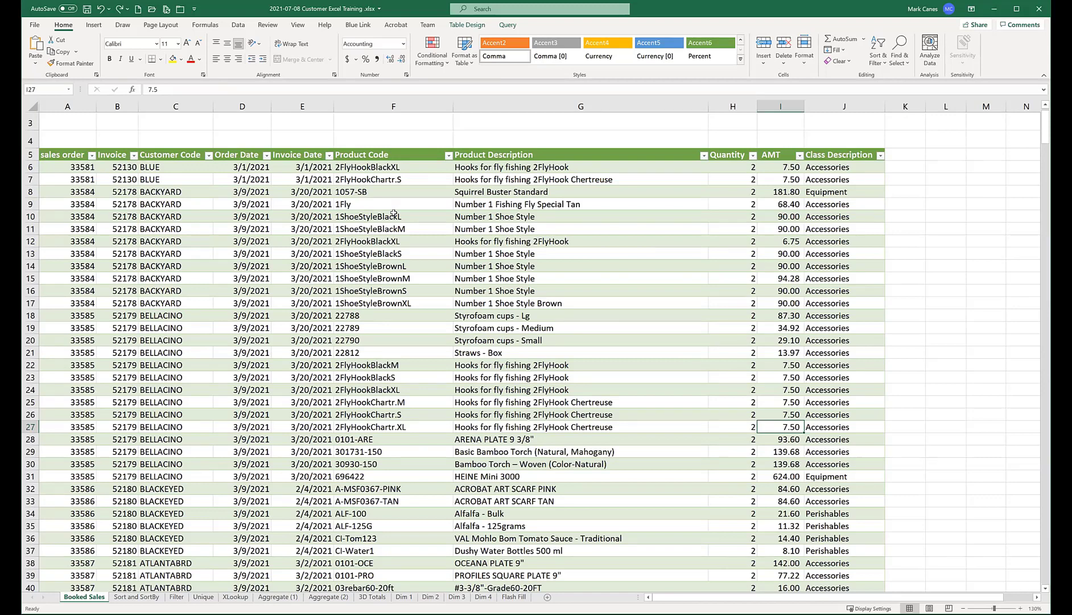
Step: Switch to the Filter sheet
{"action": "left_click", "coordinate": [177, 597]}
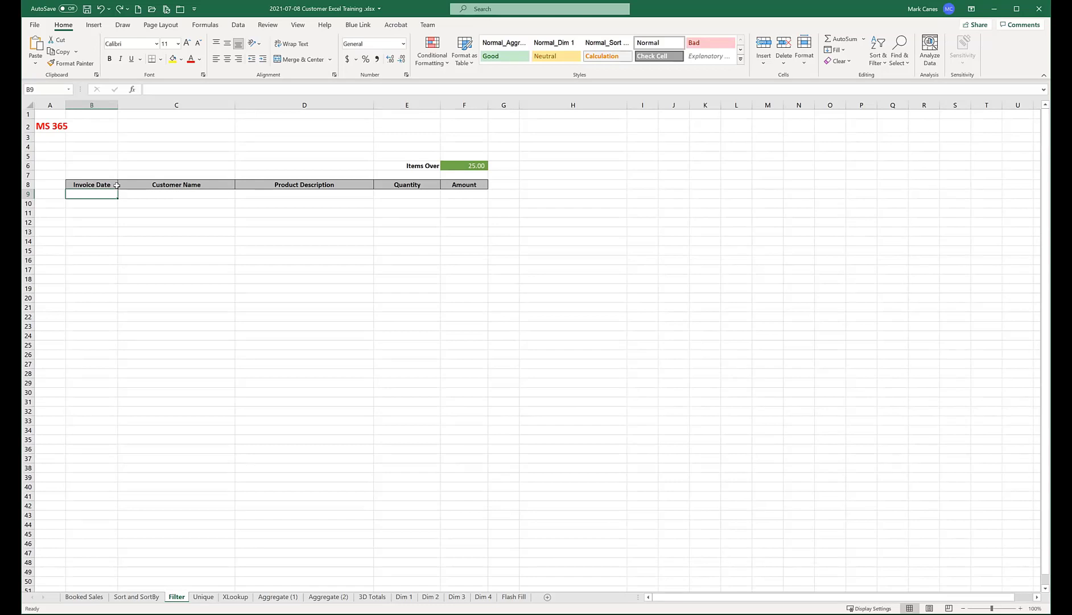
{"action": "left_click", "coordinate": [93, 325]}
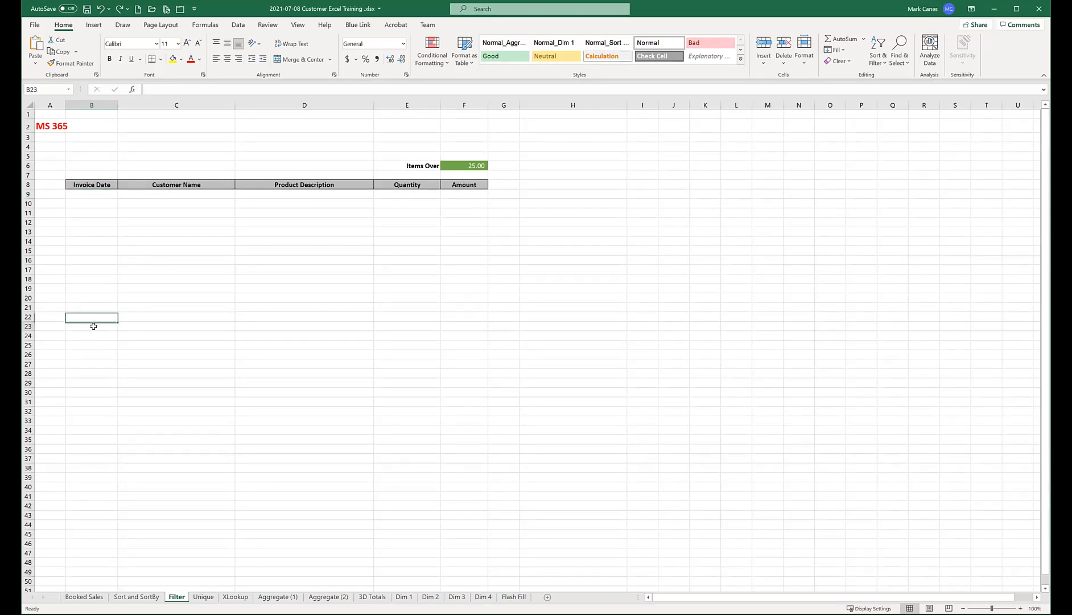
{"action": "left_click", "coordinate": [581, 271]}
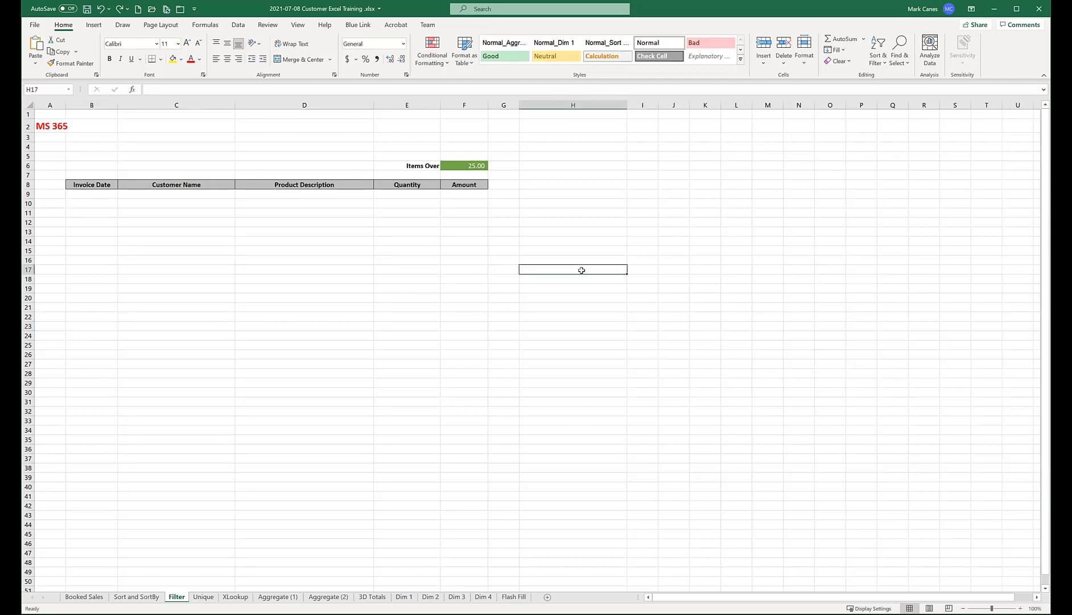
{"action": "scroll", "coordinate": [328, 328], "scroll_direction": "up", "scroll_amount": 3}
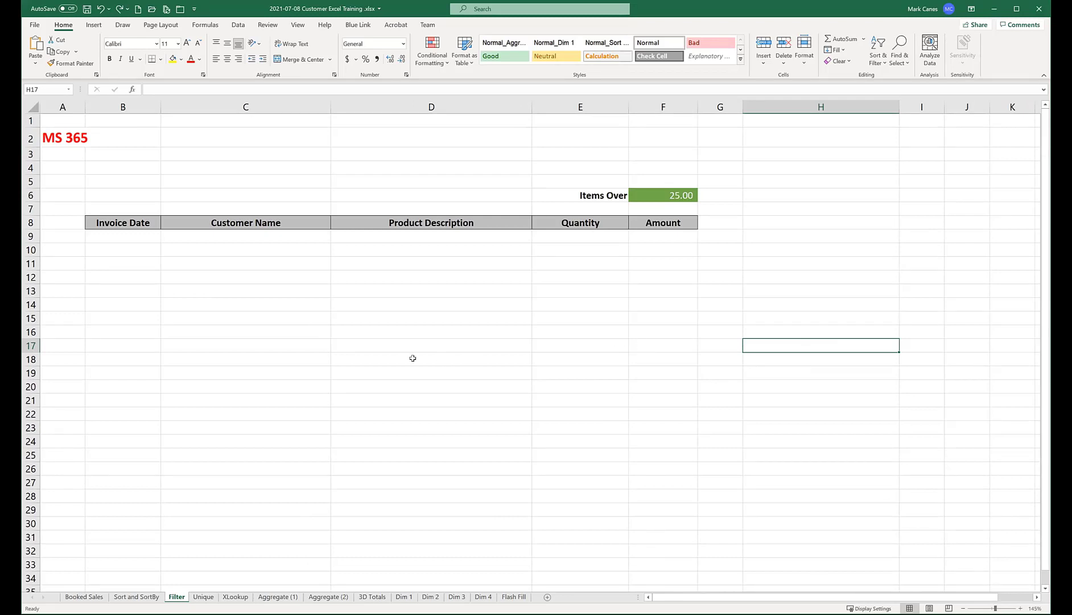
Step: Enter a FILTER formula in B18 on the entire BookedSalesAllView table, including rows whose Product Code equals the number 22790
{"action": "left_click", "coordinate": [101, 359]}
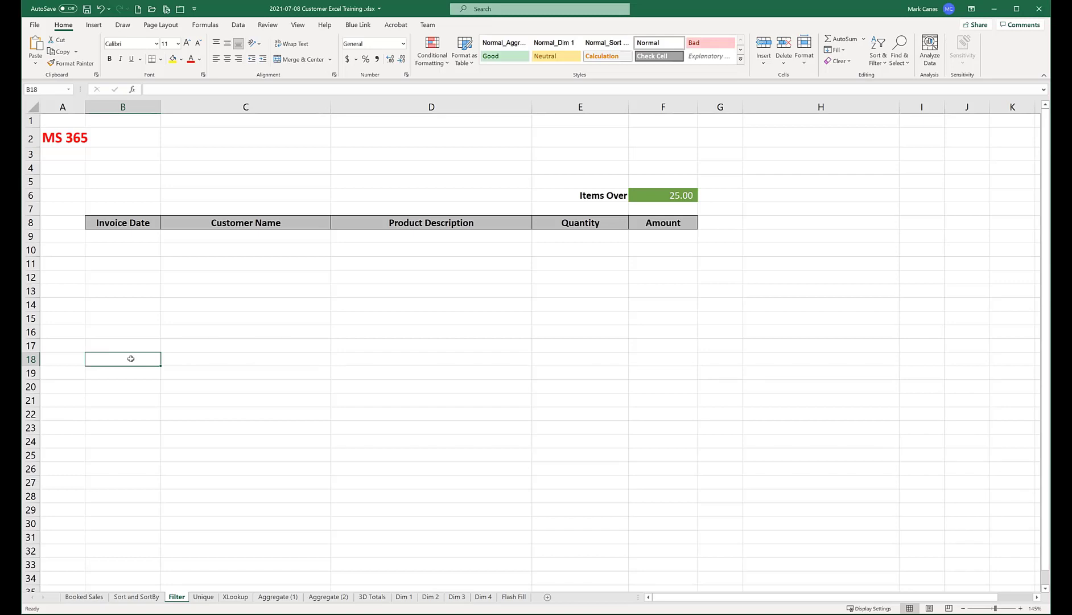
{"action": "type", "text": "="}
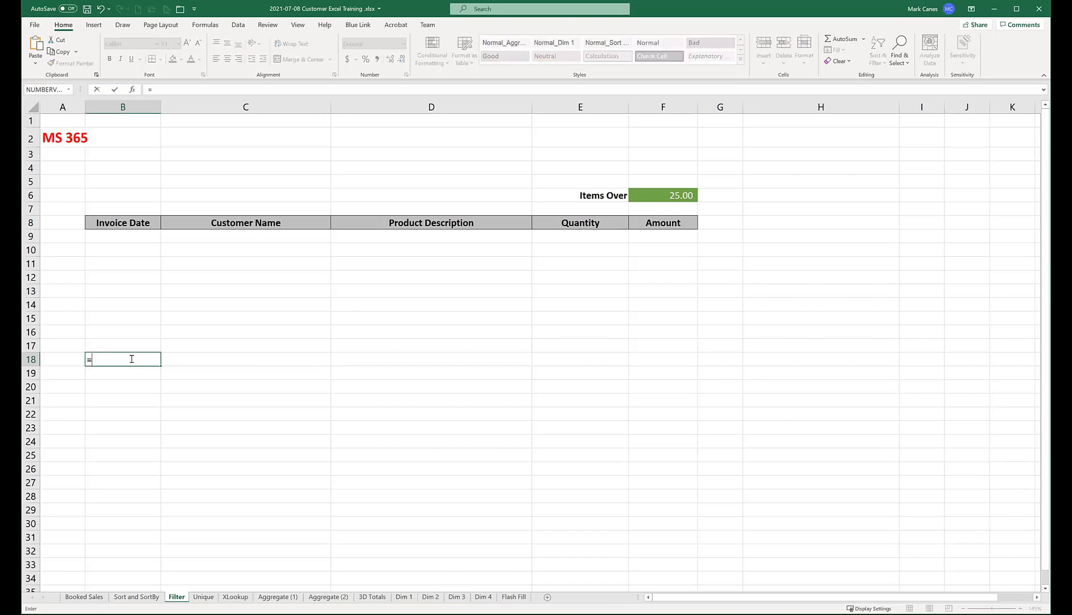
{"action": "type", "text": "filter"}
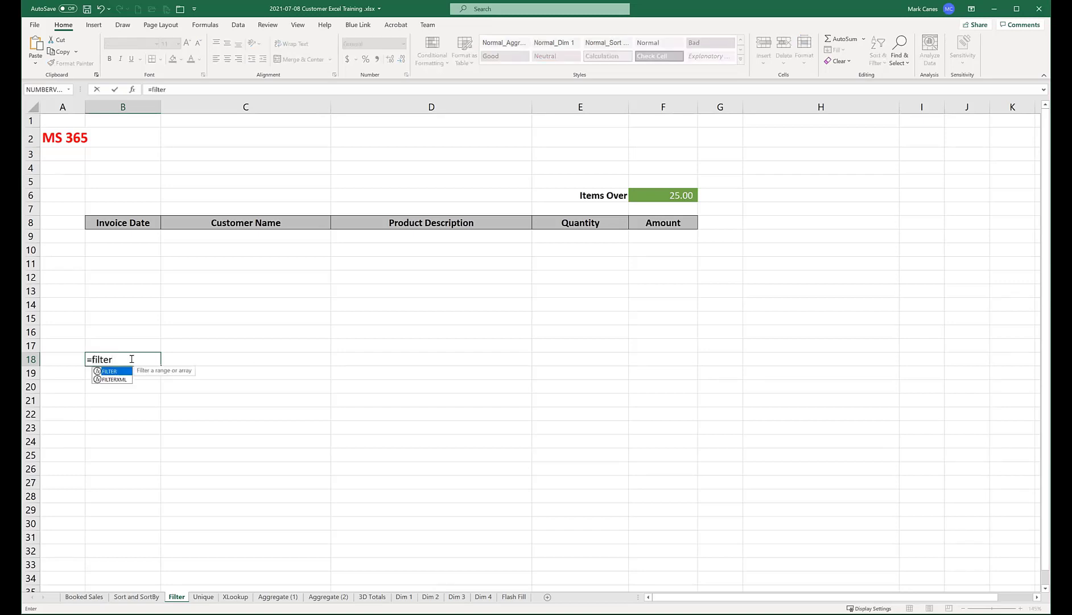
{"action": "type", "text": "("}
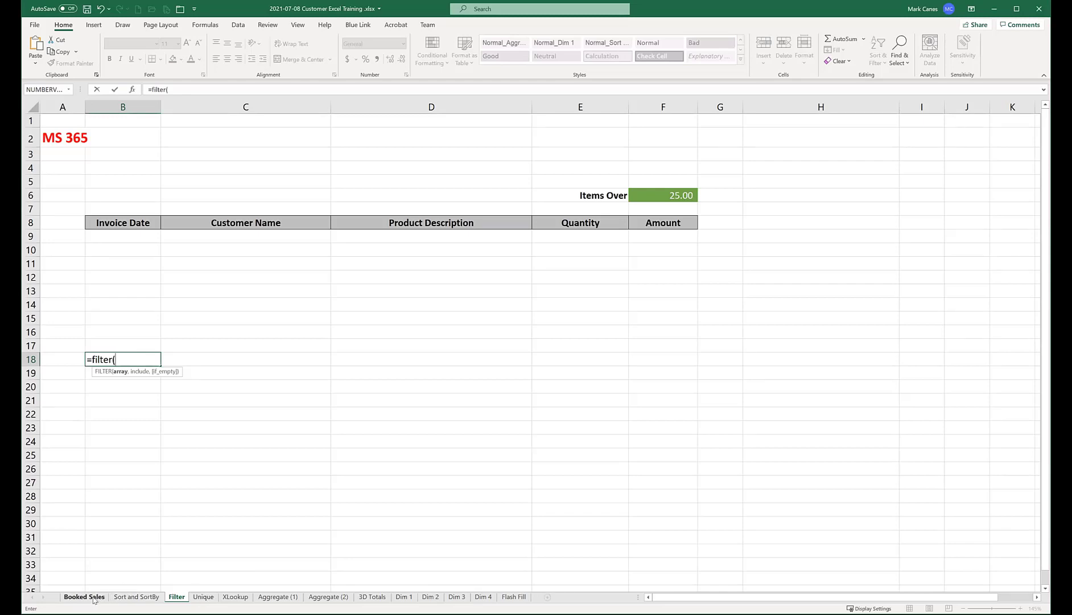
{"action": "left_click", "coordinate": [85, 596]}
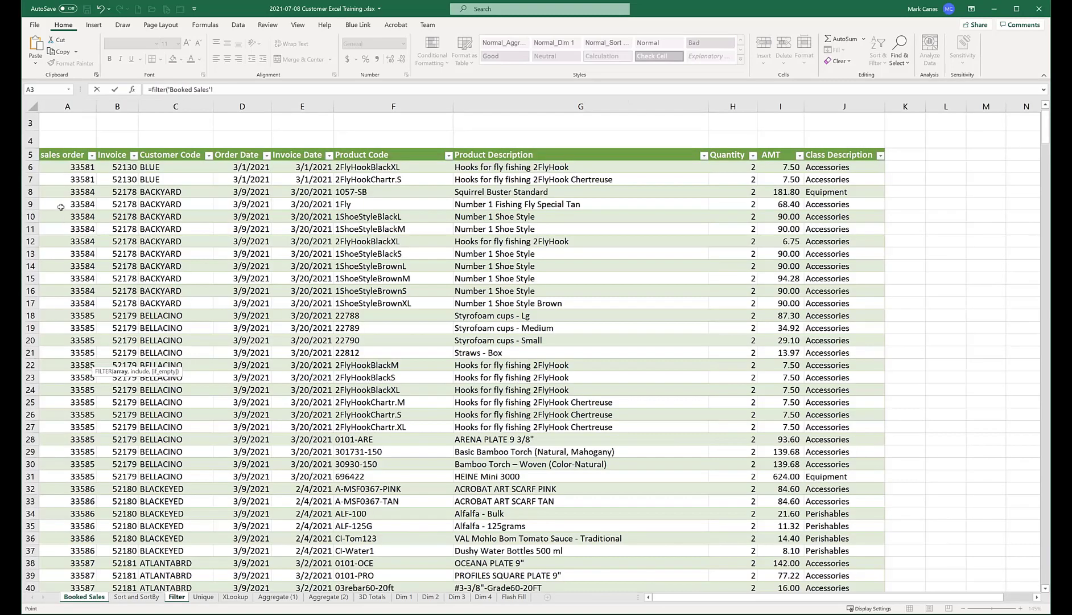
{"action": "left_click", "coordinate": [39, 146]}
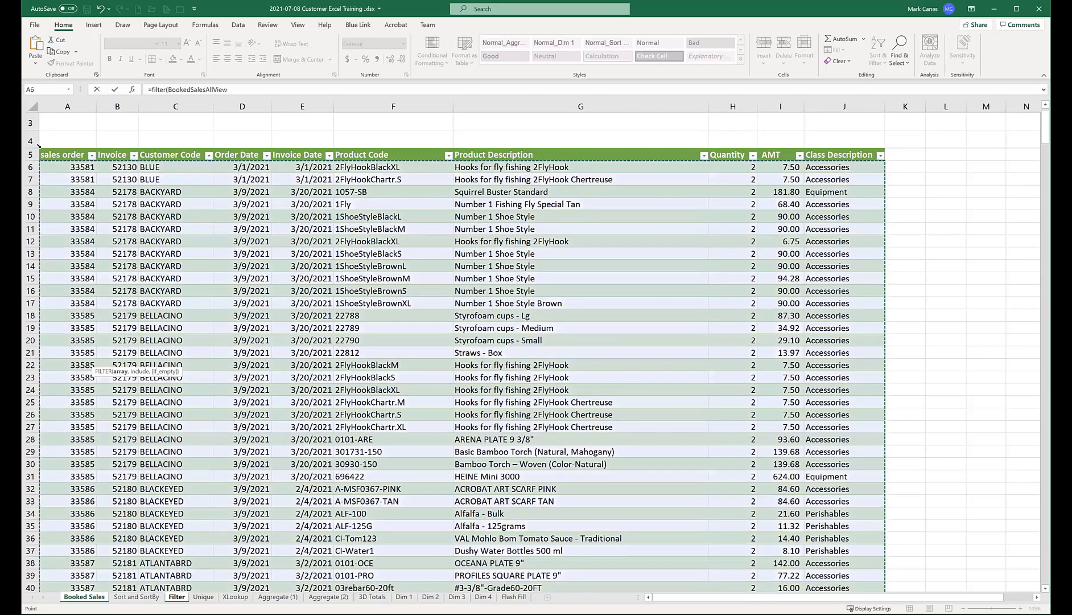
{"action": "type", "text": ","}
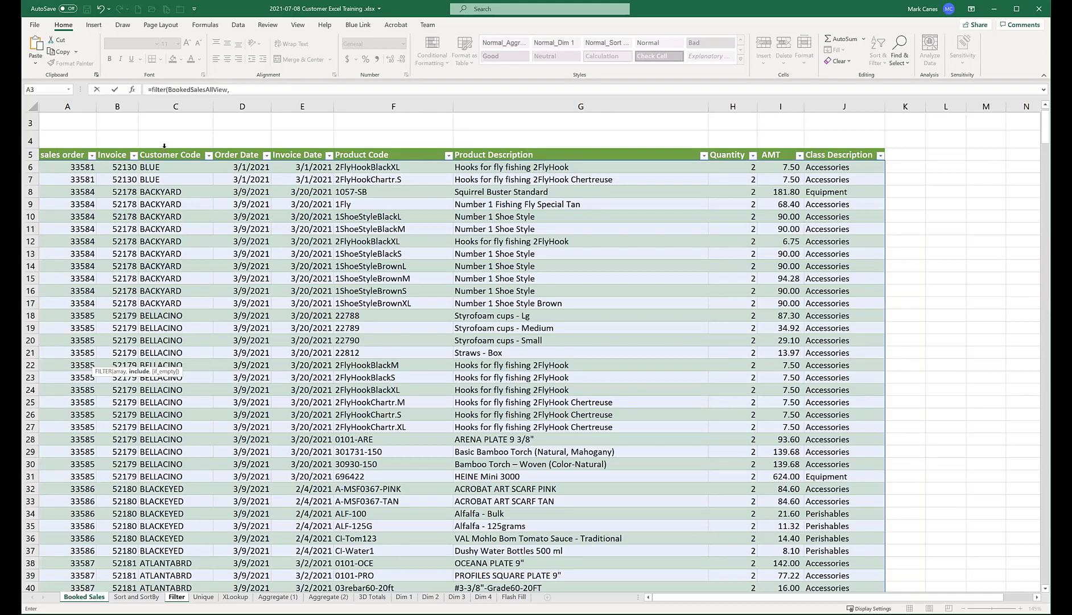
{"action": "left_click", "coordinate": [376, 145]}
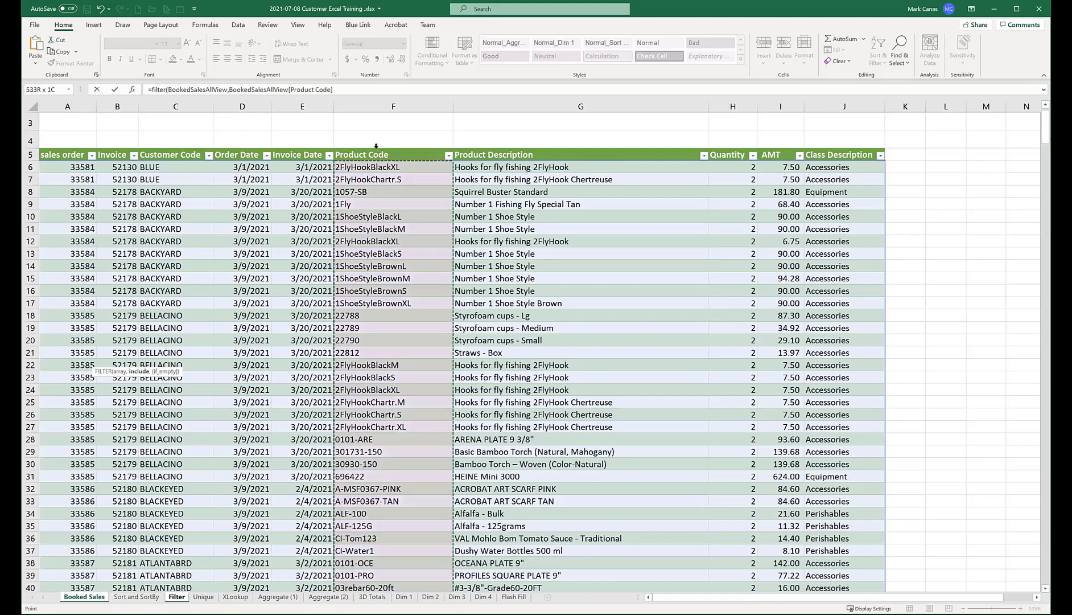
{"action": "type", "text": "=22790"}
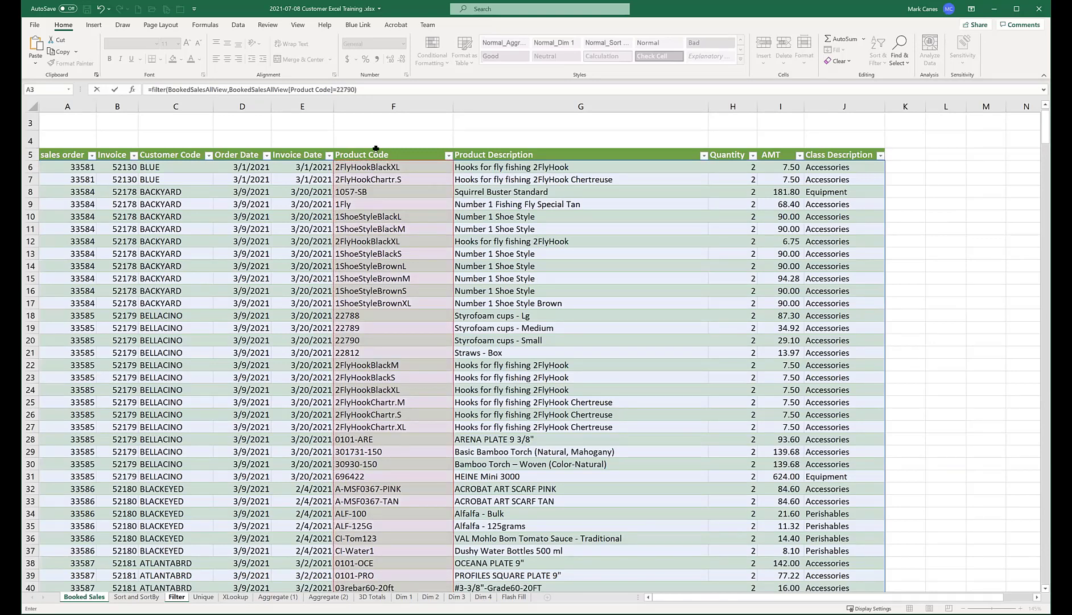
{"action": "key", "text": "Return"}
{"action": "key", "text": "Up"}
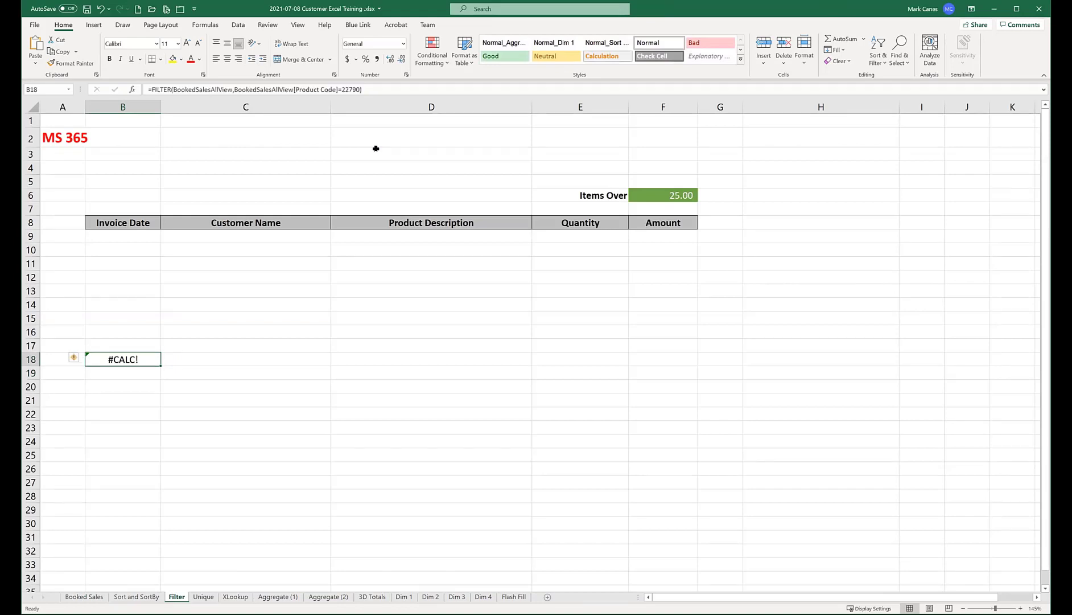
Step: Replace the formula in B18 with a FILTER of the BookedSalesAllView columns Product Code through Quantity where Quantity is greater than 10
{"action": "key", "text": "Delete"}
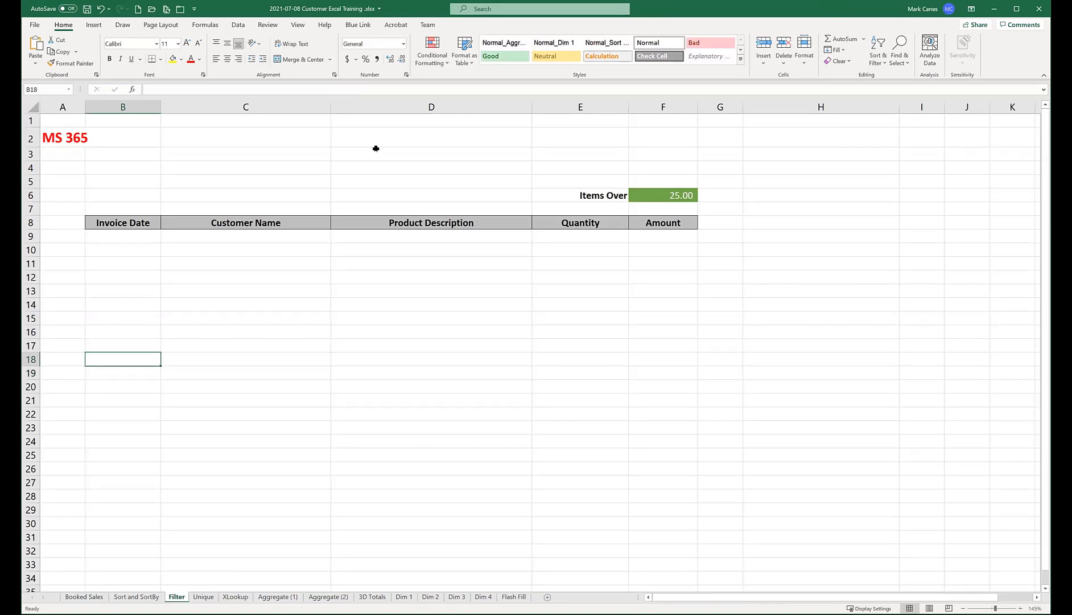
{"action": "type", "text": "="}
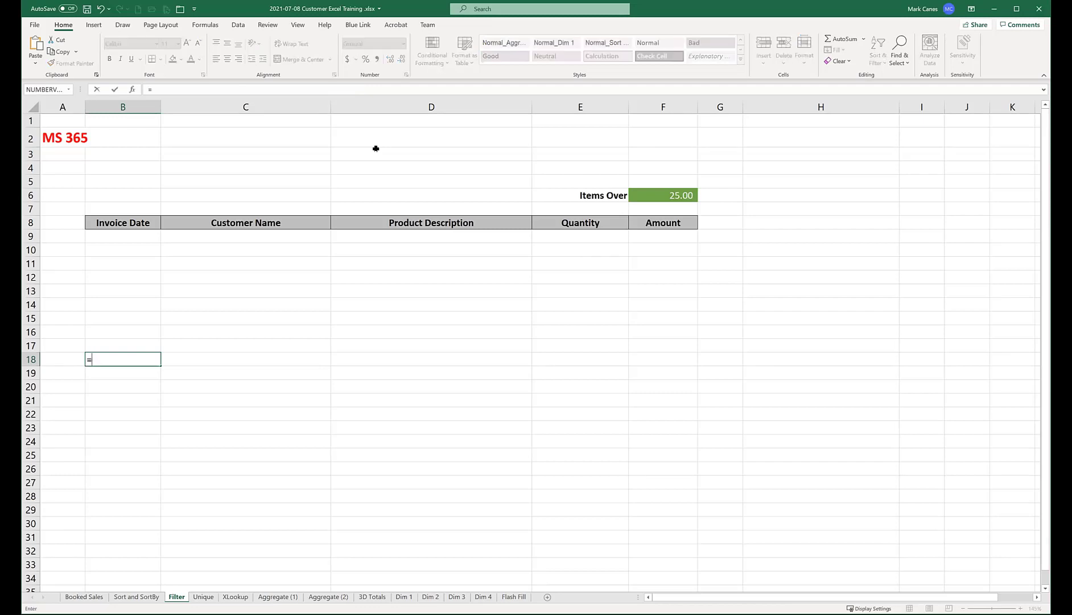
{"action": "type", "text": "filter("}
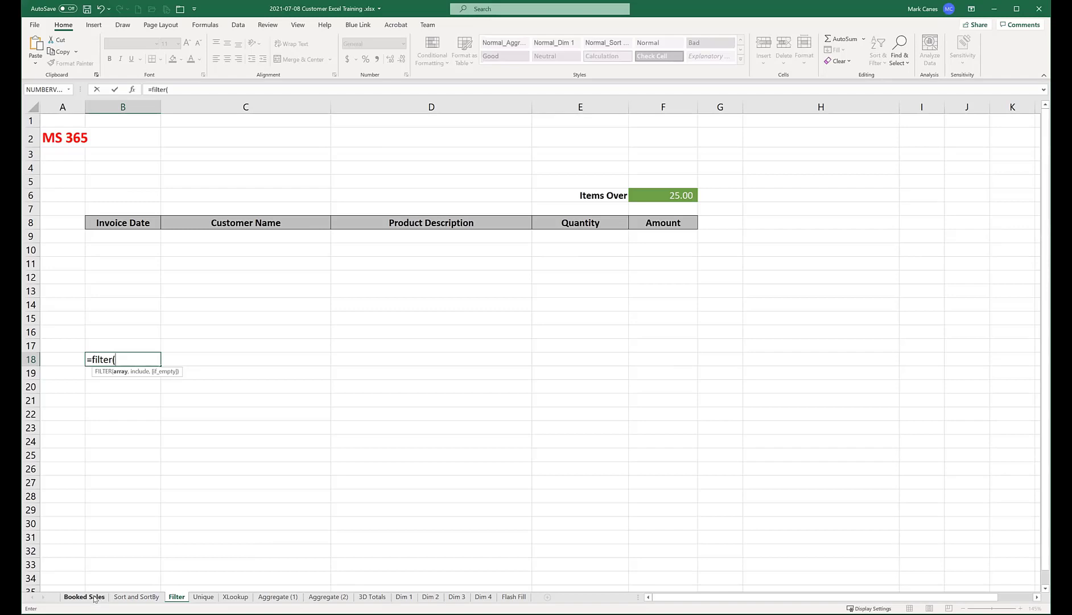
{"action": "left_click", "coordinate": [87, 597]}
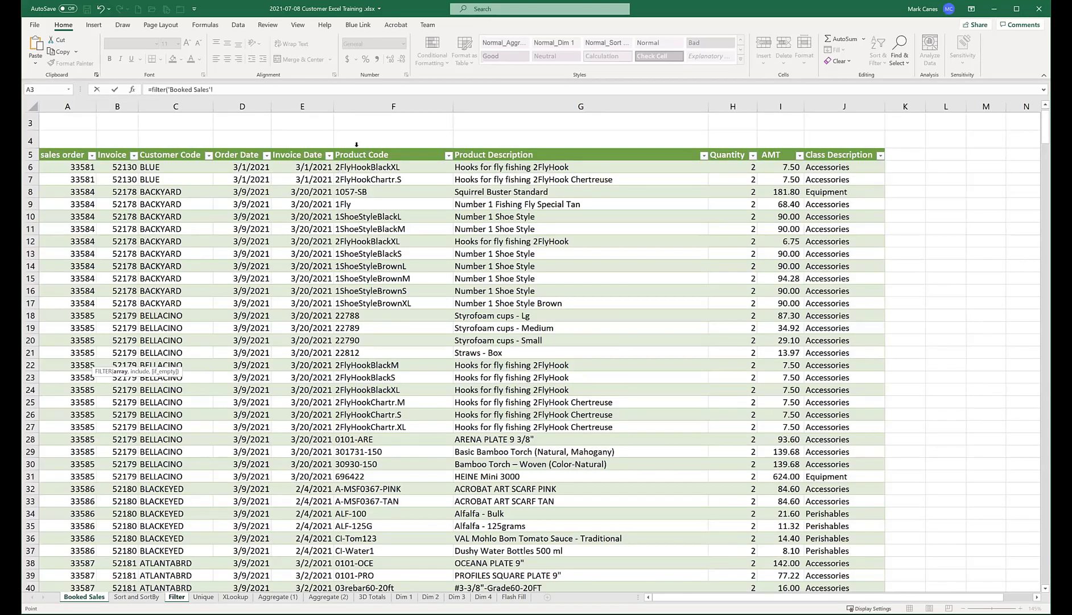
{"action": "left_click_drag", "start_coordinate": [356, 144], "coordinate": [722, 175]}
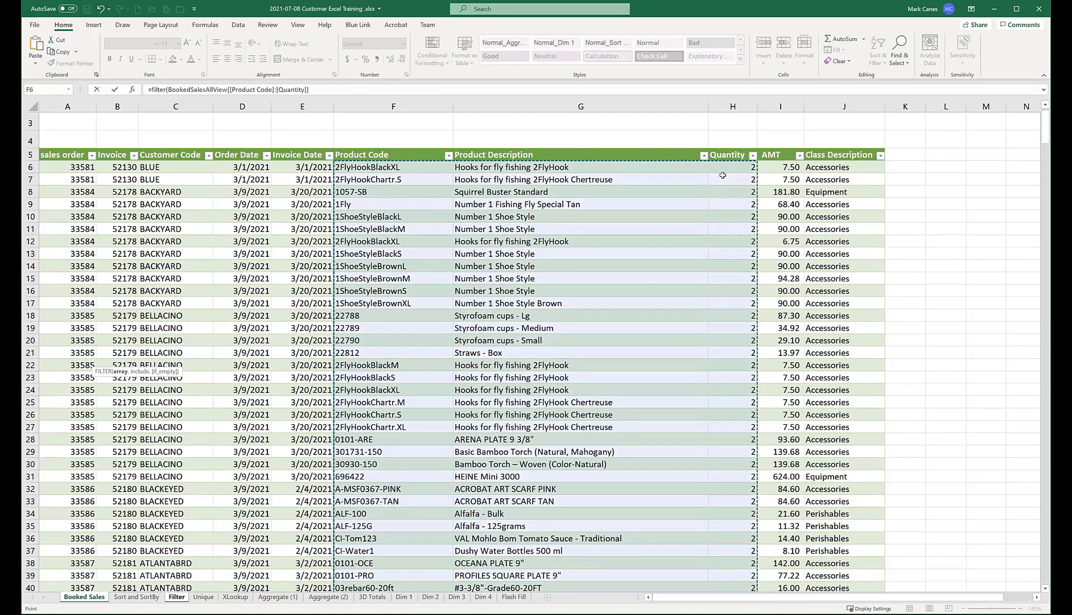
{"action": "type", "text": ","}
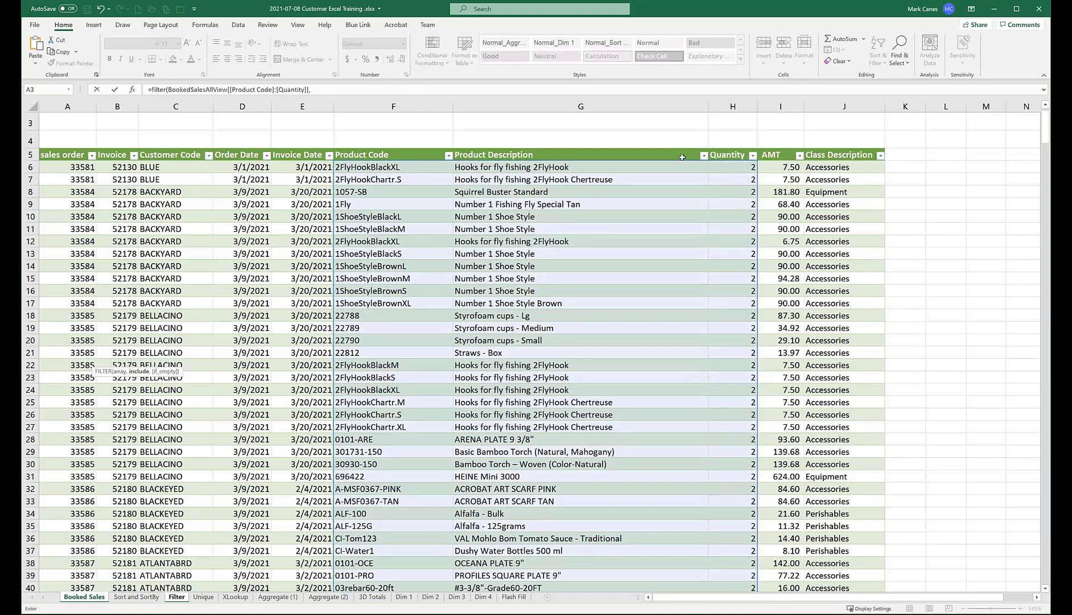
{"action": "left_click", "coordinate": [724, 145]}
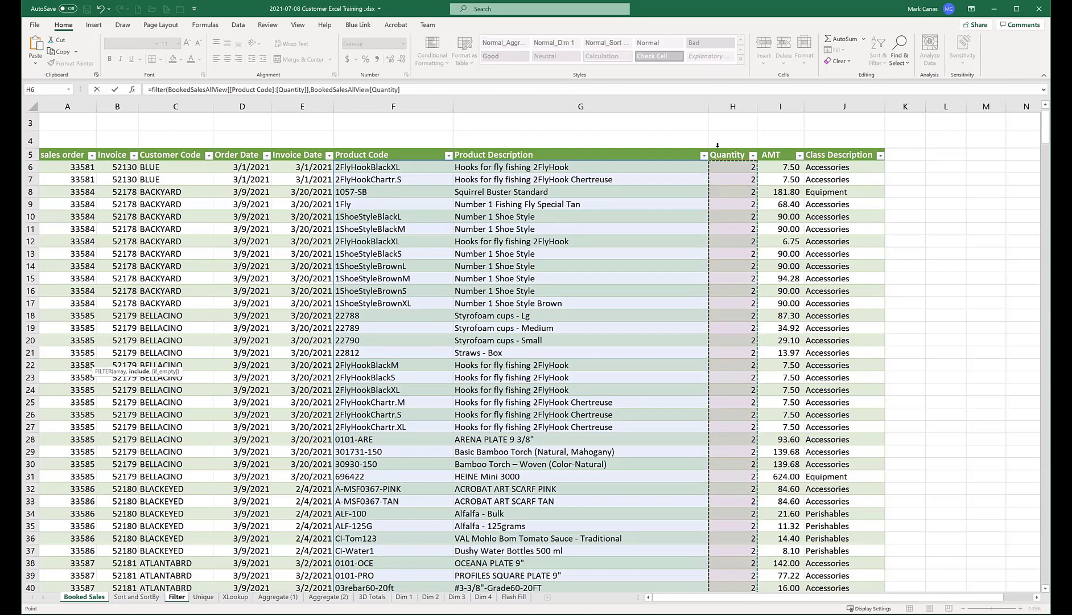
{"action": "type", "text": "<"}
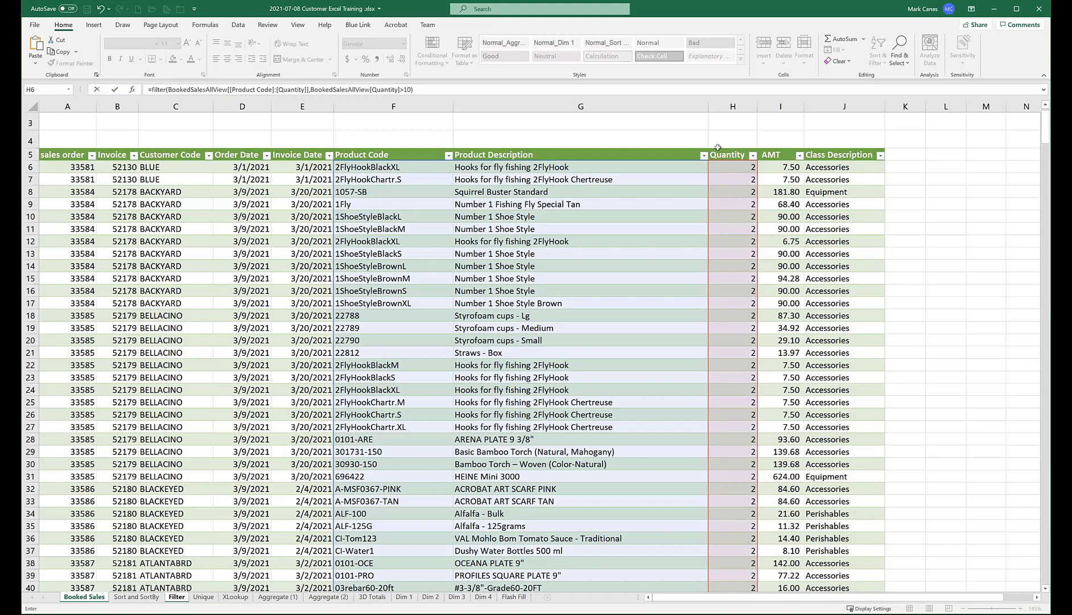
{"action": "key", "text": "Return"}
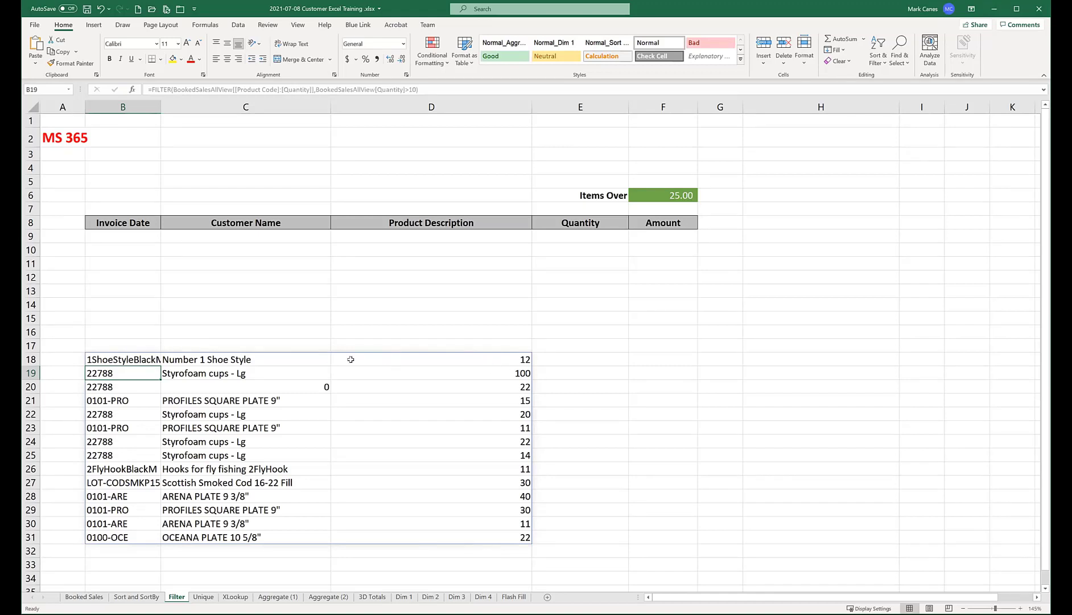
Step: Clear the FILTER formula from B18 and select B9 under the Invoice Date header
{"action": "left_click", "coordinate": [117, 357]}
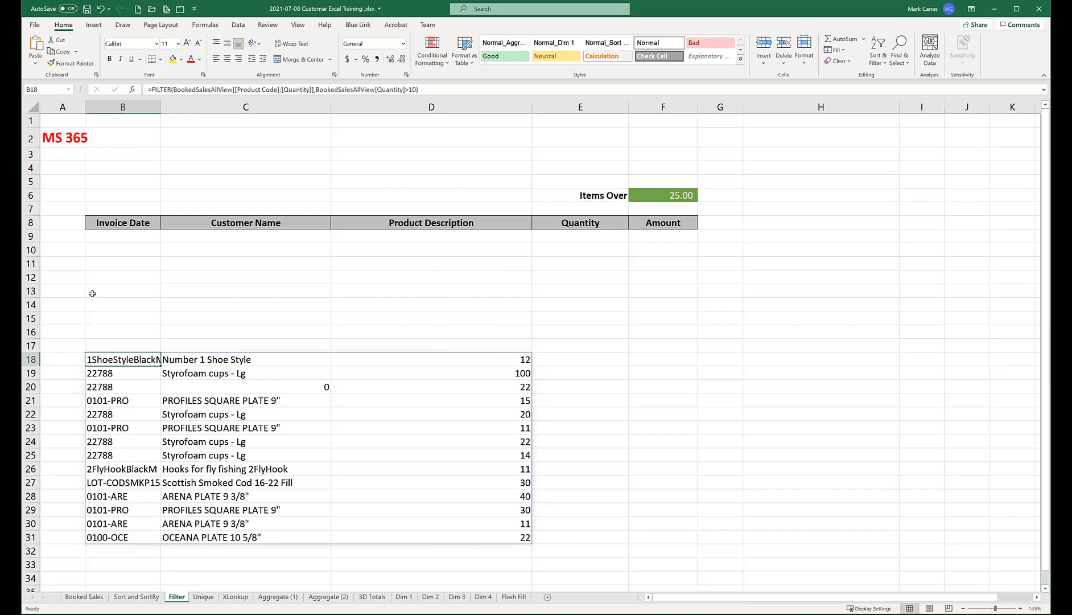
{"action": "key", "text": "Delete"}
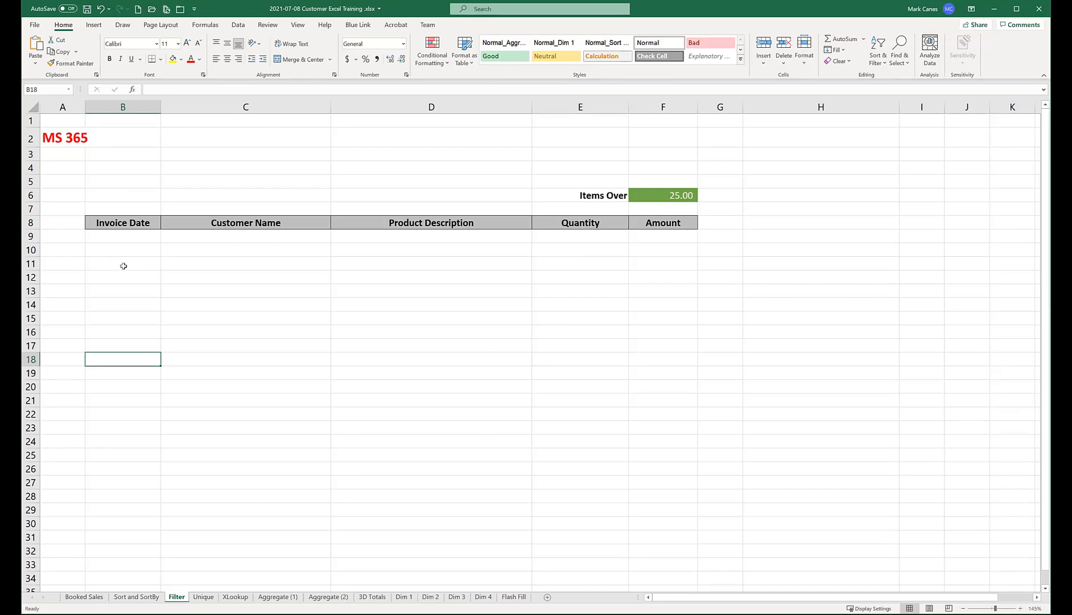
{"action": "left_click", "coordinate": [117, 236]}
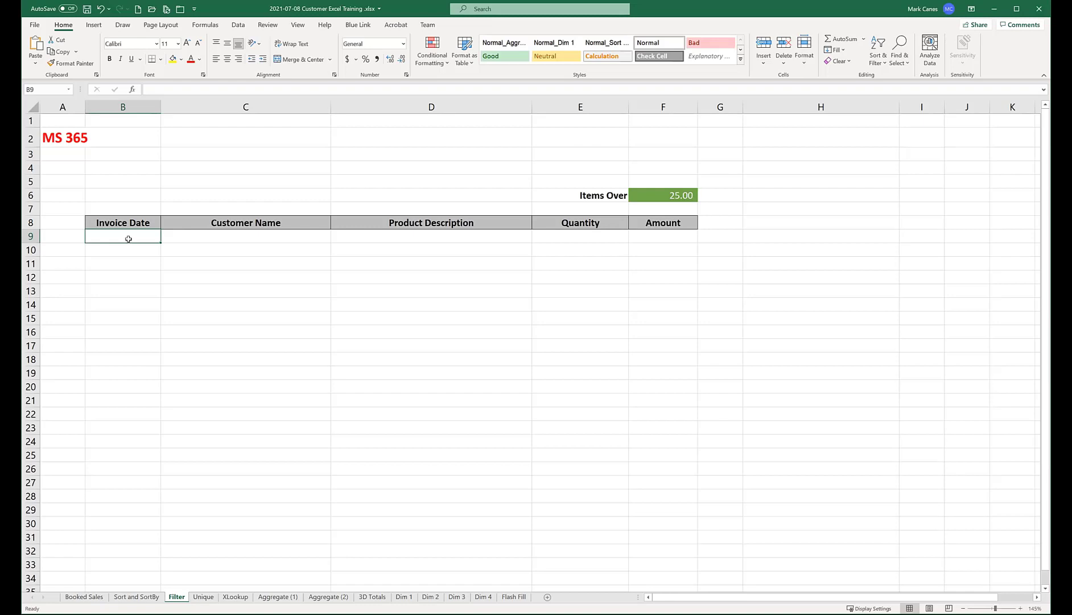
Step: Enter a FILTER formula in B9 returning BookedSalesAllView columns Invoice Date through AMT where AMT is greater than Filter!F6
{"action": "type", "text": "="}
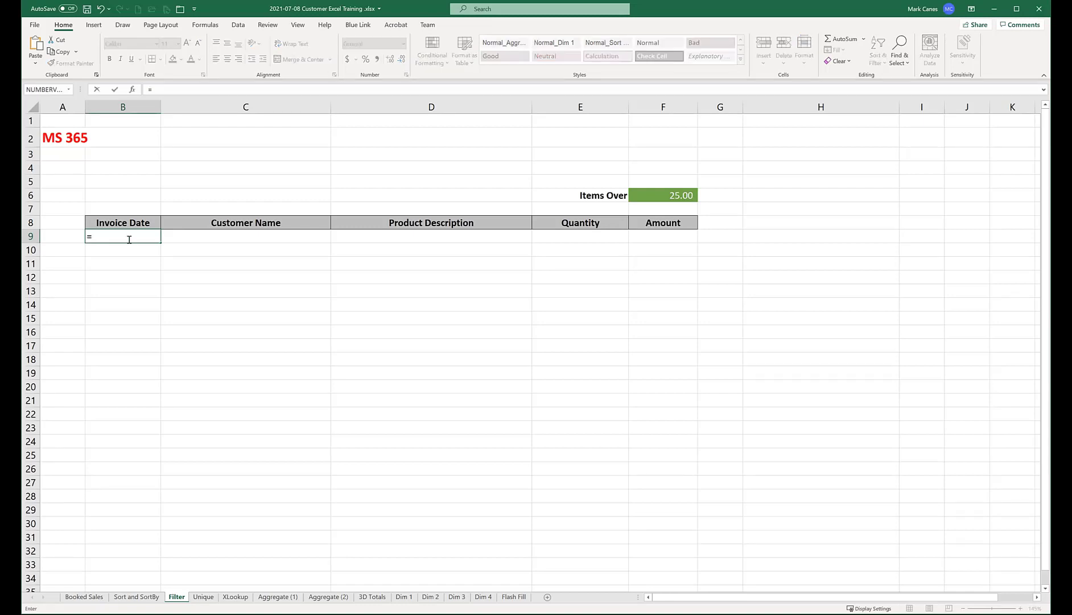
{"action": "type", "text": "filter("}
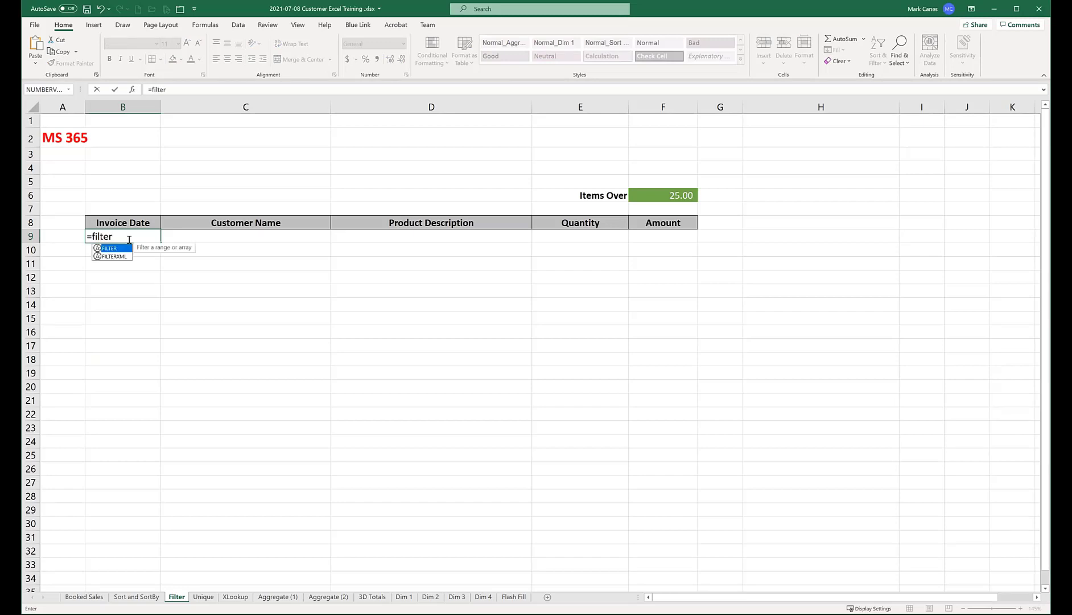
{"action": "left_click", "coordinate": [85, 595]}
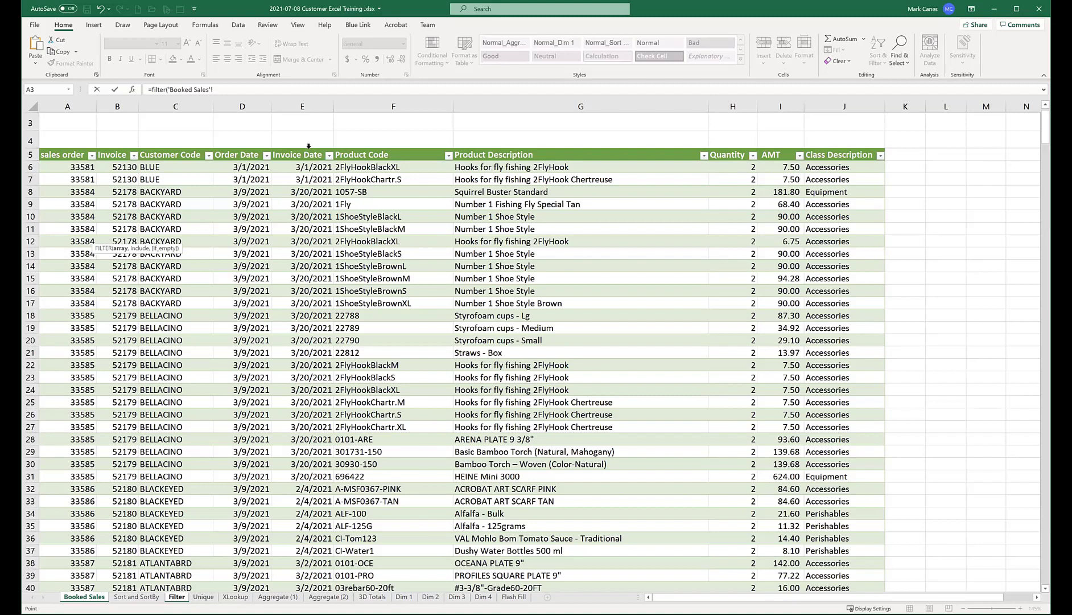
{"action": "left_click_drag", "start_coordinate": [308, 149], "coordinate": [704, 163]}
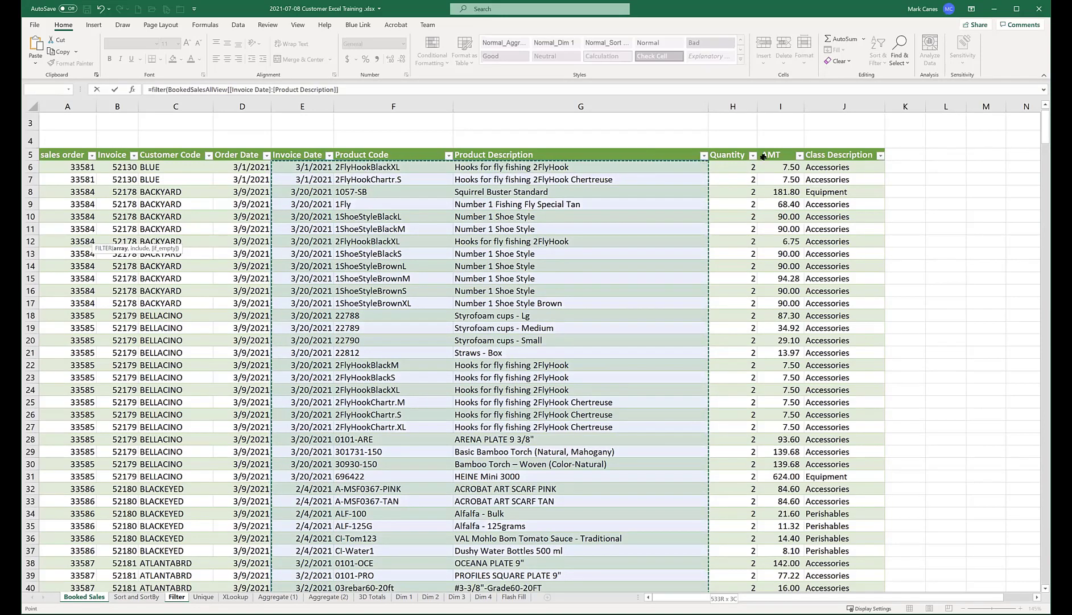
{"action": "left_click", "coordinate": [774, 157], "text": "shift"}
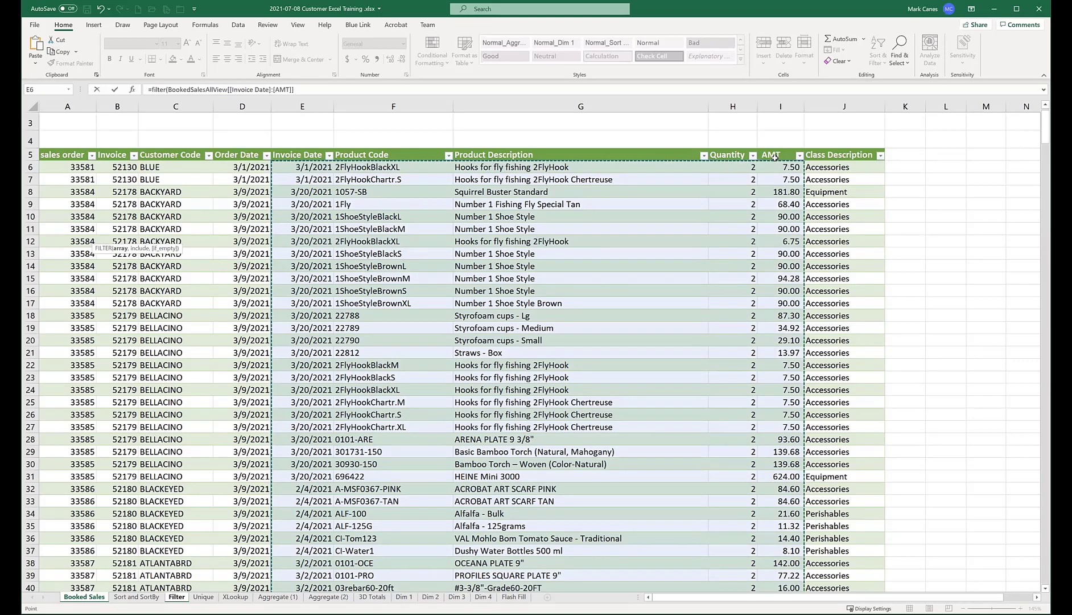
{"action": "type", "text": ","}
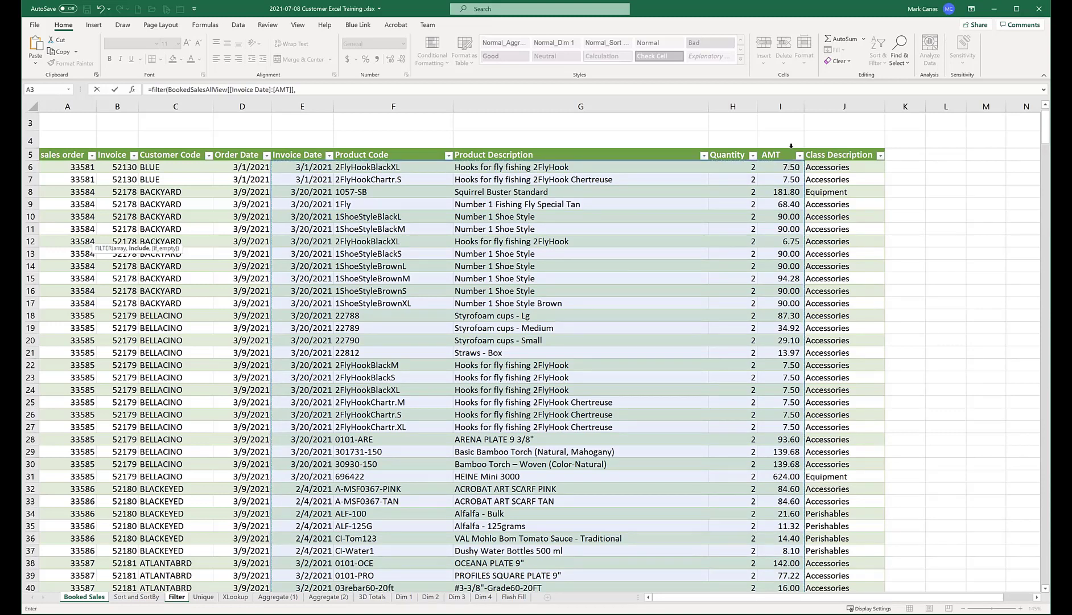
{"action": "left_click", "coordinate": [791, 146]}
{"action": "type", "text": ">"}
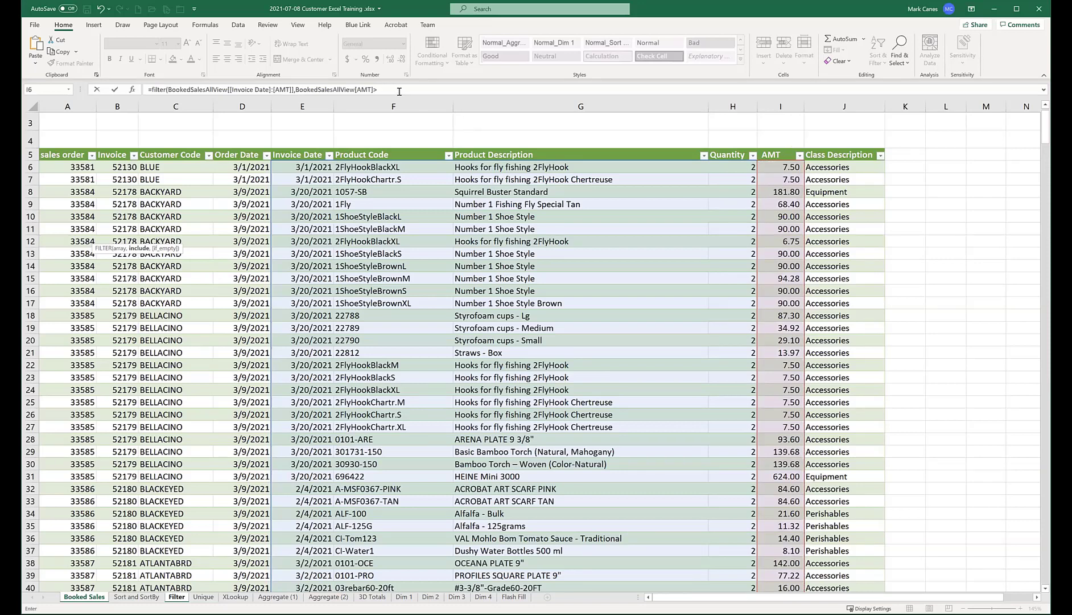
{"action": "left_click", "coordinate": [180, 597]}
{"action": "left_click", "coordinate": [681, 195]}
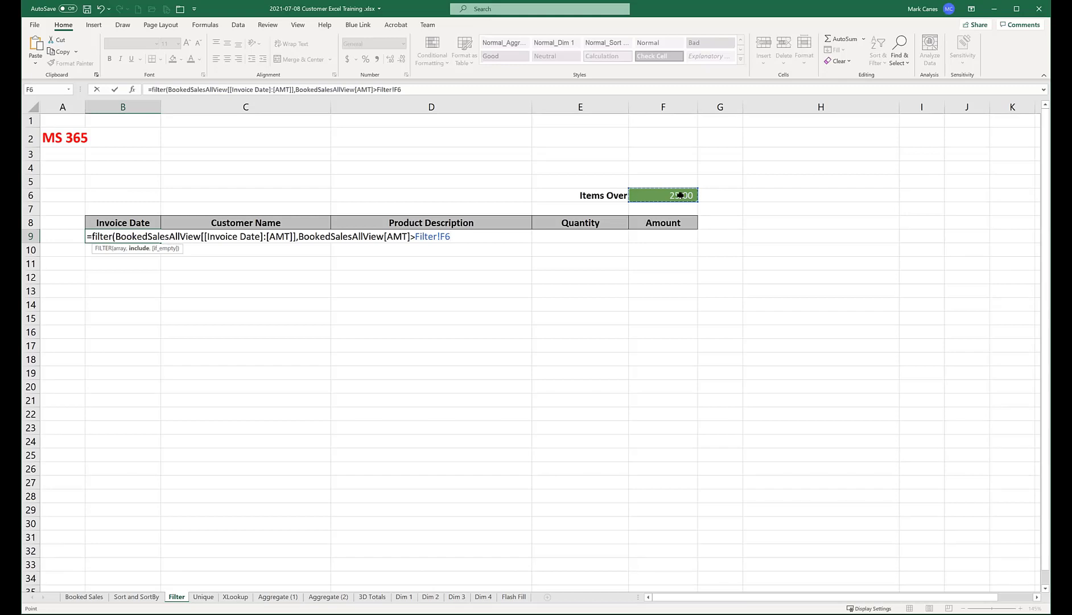
{"action": "type", "text": ")"}
{"action": "key", "text": "Return"}
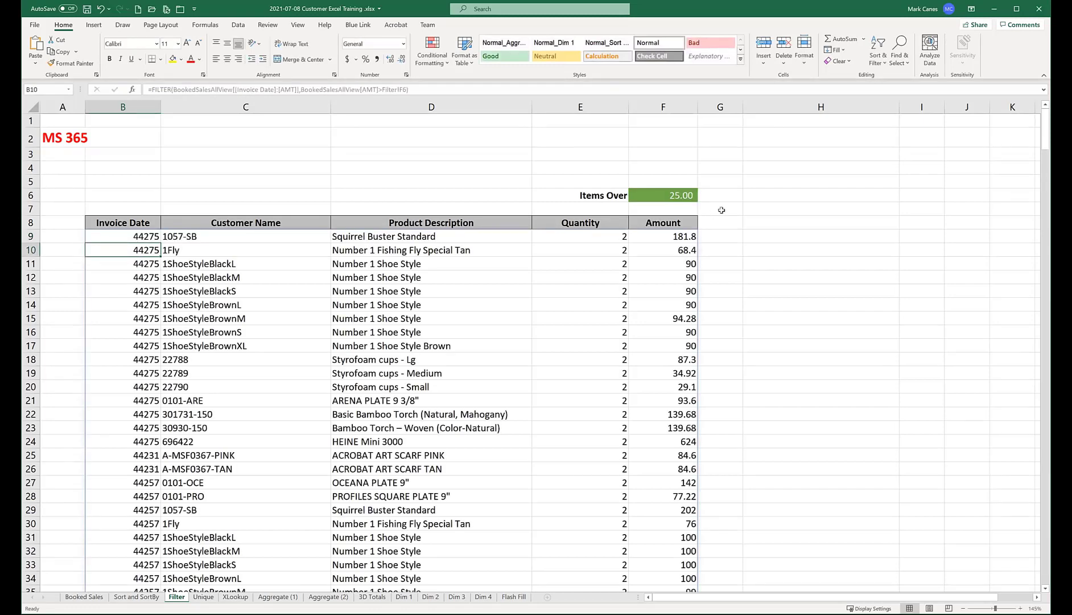
Step: Set the Items Over threshold in F6 to 100
{"action": "left_click", "coordinate": [673, 197]}
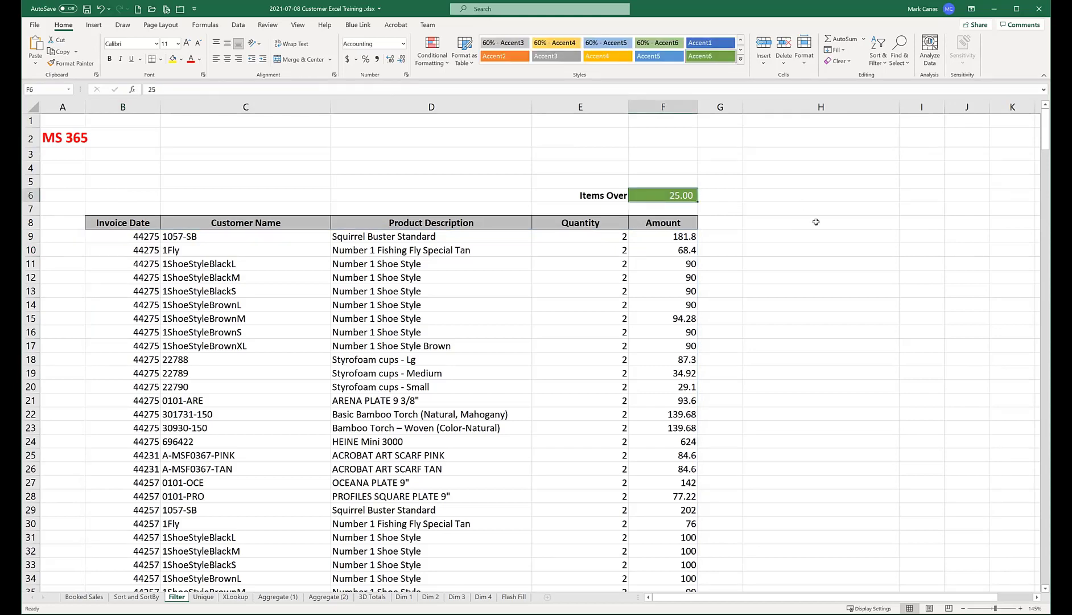
{"action": "type", "text": "100"}
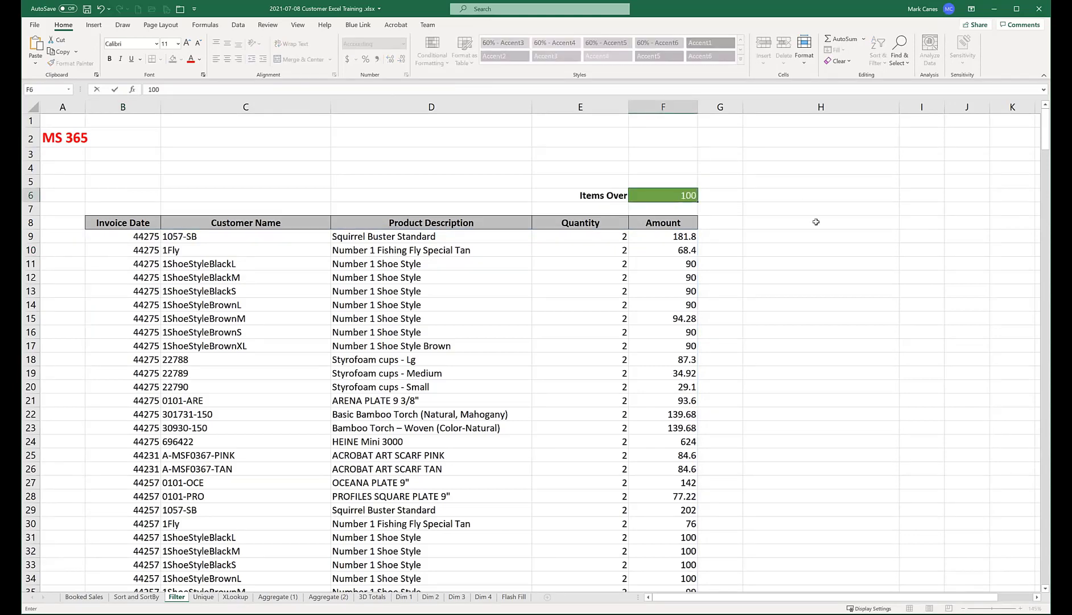
{"action": "key", "text": "Return"}
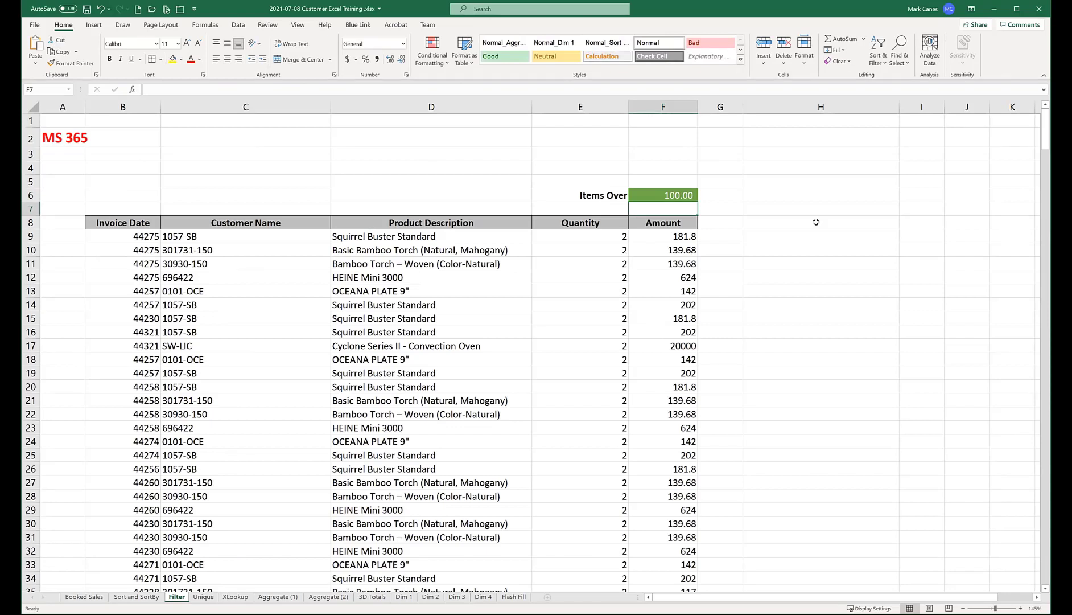
Step: Format the Invoice Date column B as a short date and the Amount column F in comma style
{"action": "left_click", "coordinate": [131, 105]}
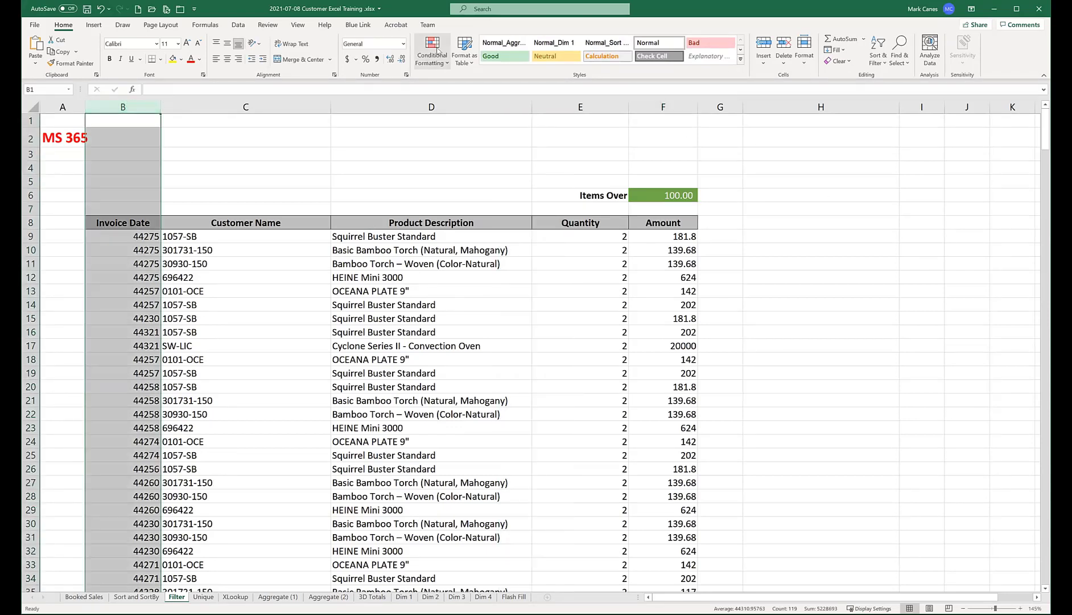
{"action": "left_click", "coordinate": [402, 45]}
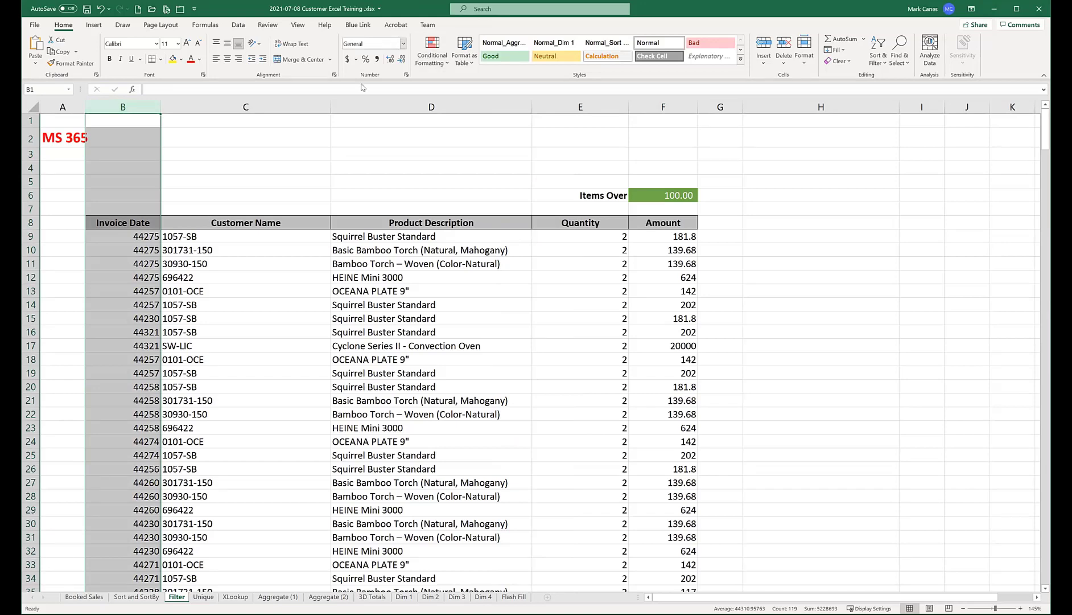
{"action": "left_click", "coordinate": [382, 149]}
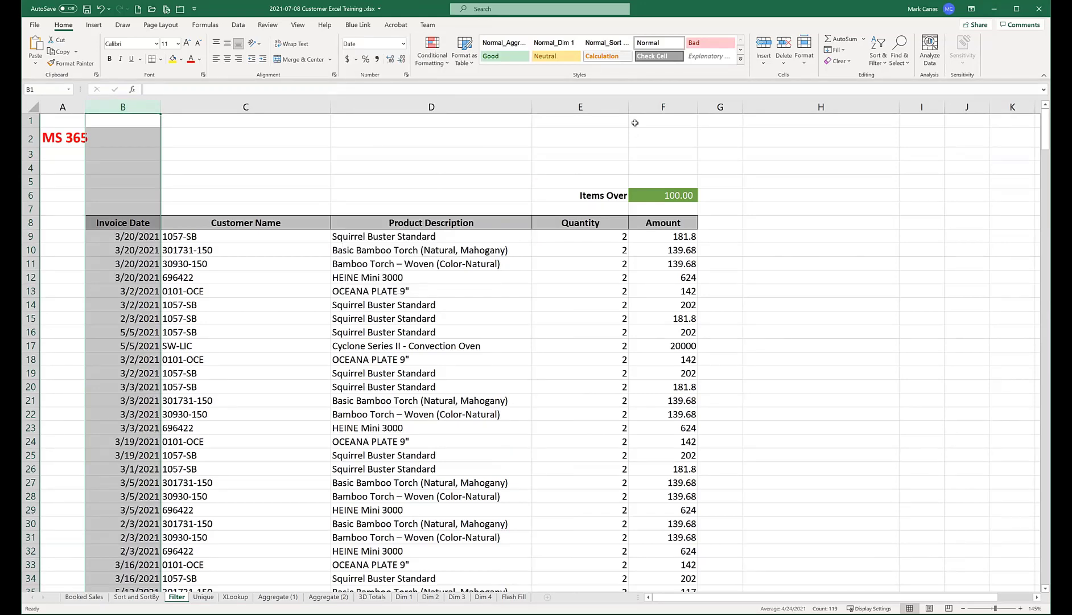
{"action": "left_click", "coordinate": [662, 106]}
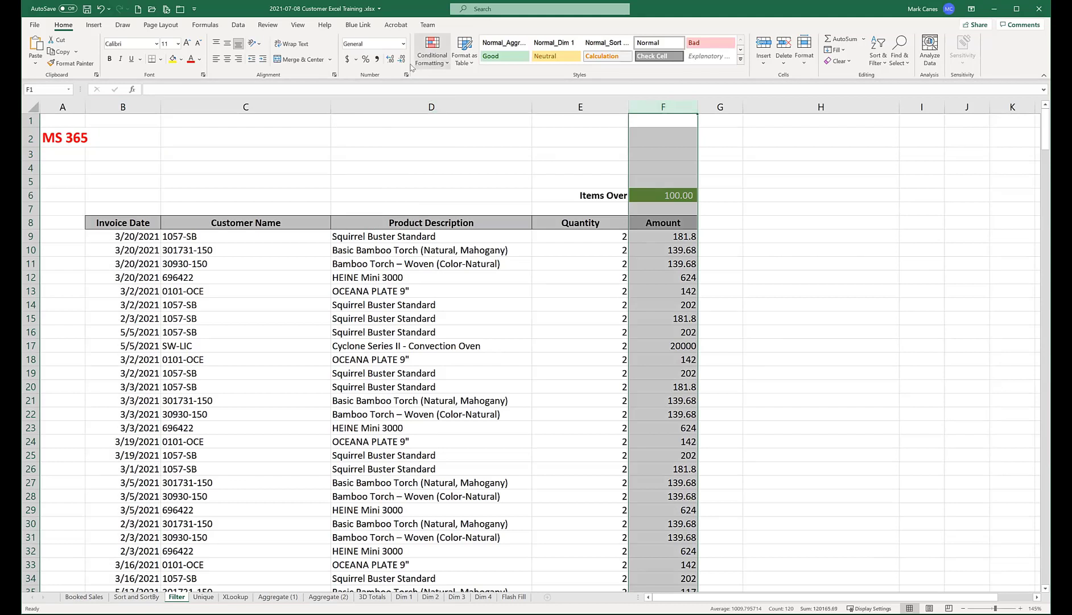
{"action": "left_click", "coordinate": [377, 59]}
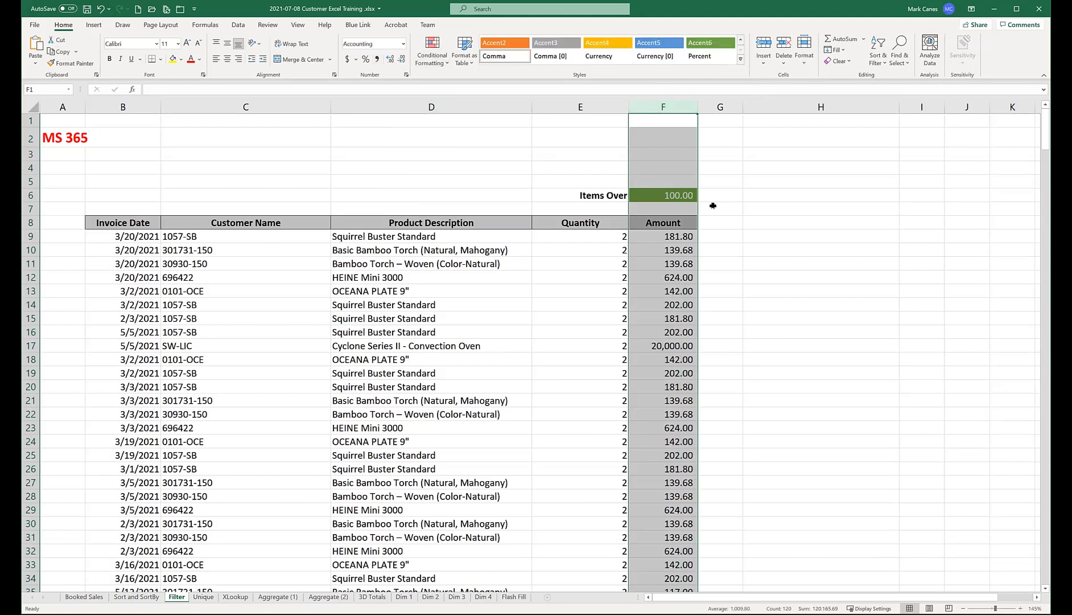
{"action": "left_click", "coordinate": [731, 222]}
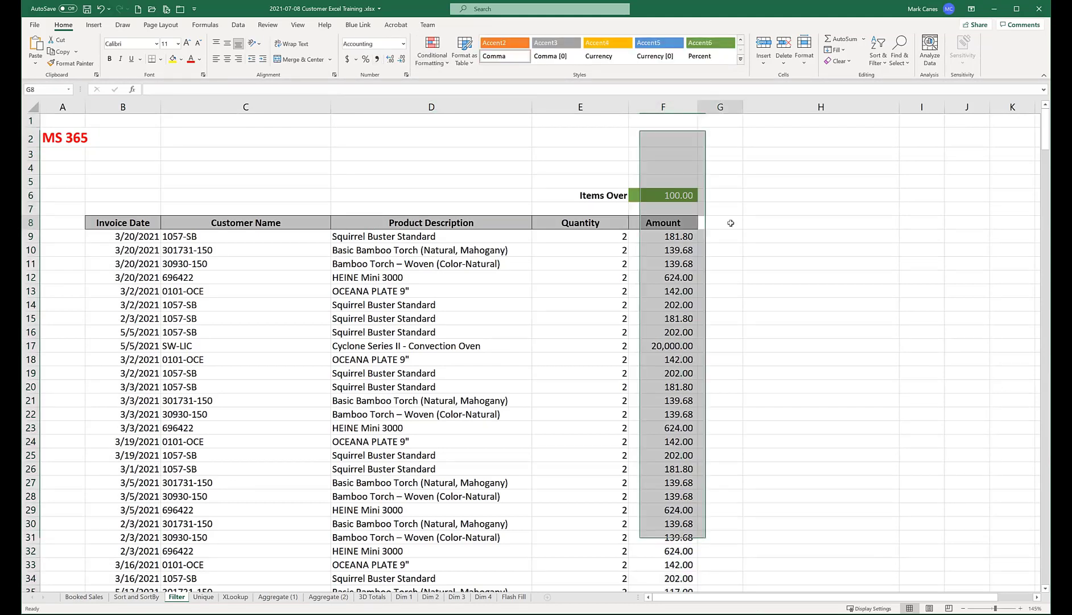
Step: Set the Items Over threshold in F6 to 2500
{"action": "left_click", "coordinate": [671, 195]}
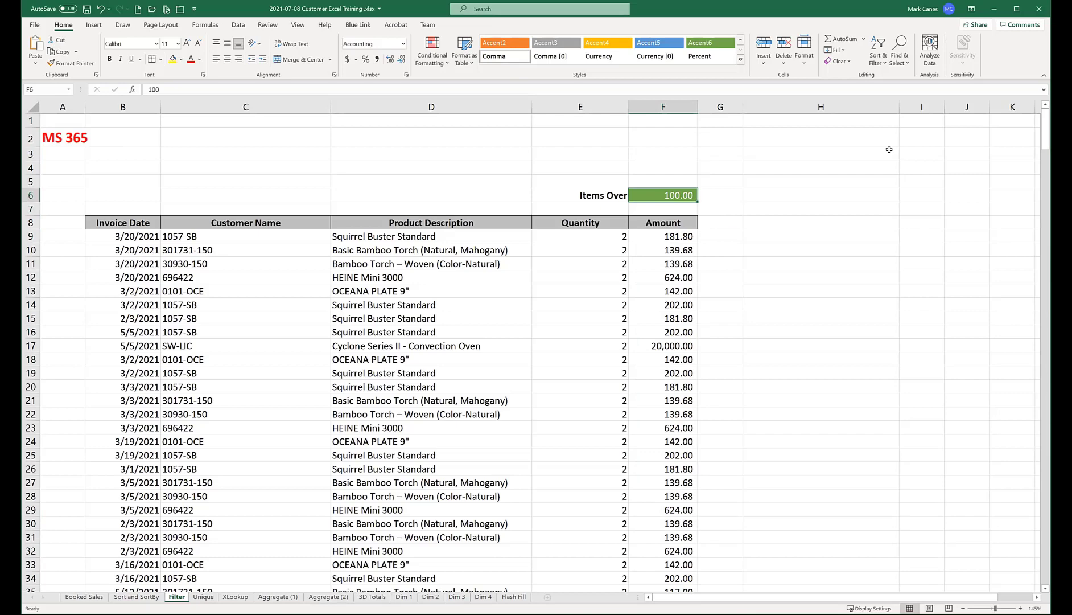
{"action": "type", "text": "2500"}
{"action": "key", "text": "Return"}
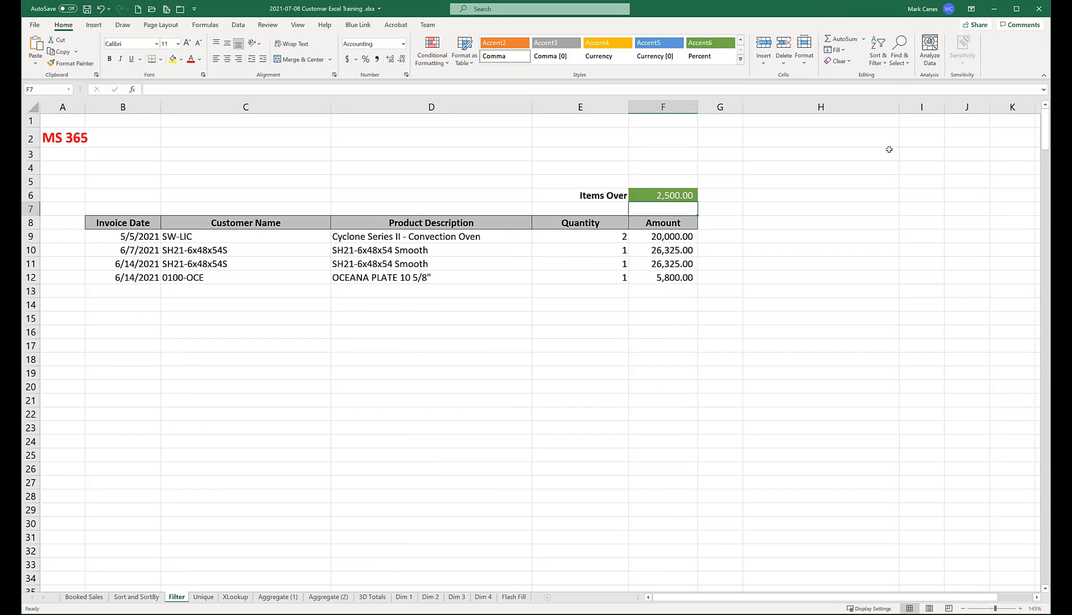
Step: Set the Items Over threshold in F6 to 1200, clearing the stray entry made in F7
{"action": "type", "text": "1200"}
{"action": "key", "text": "Return"}
{"action": "key", "text": "Delete"}
{"action": "left_click", "coordinate": [681, 195]}
{"action": "type", "text": "1200"}
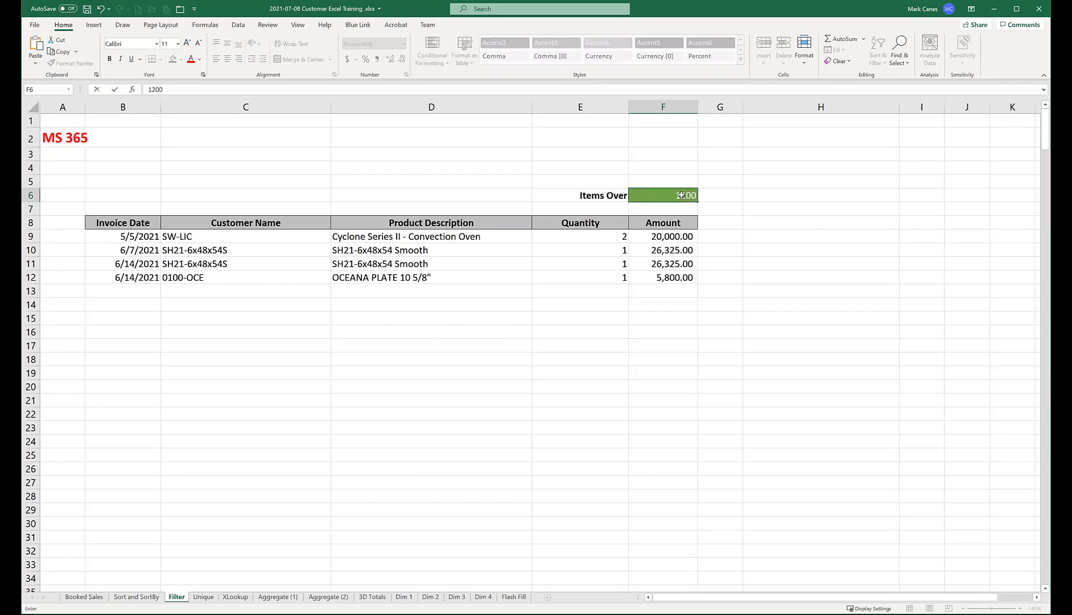
{"action": "key", "text": "Return"}
Step: Set the Items Over threshold in F6 to 250
{"action": "left_click", "coordinate": [681, 193]}
{"action": "type", "text": "250"}
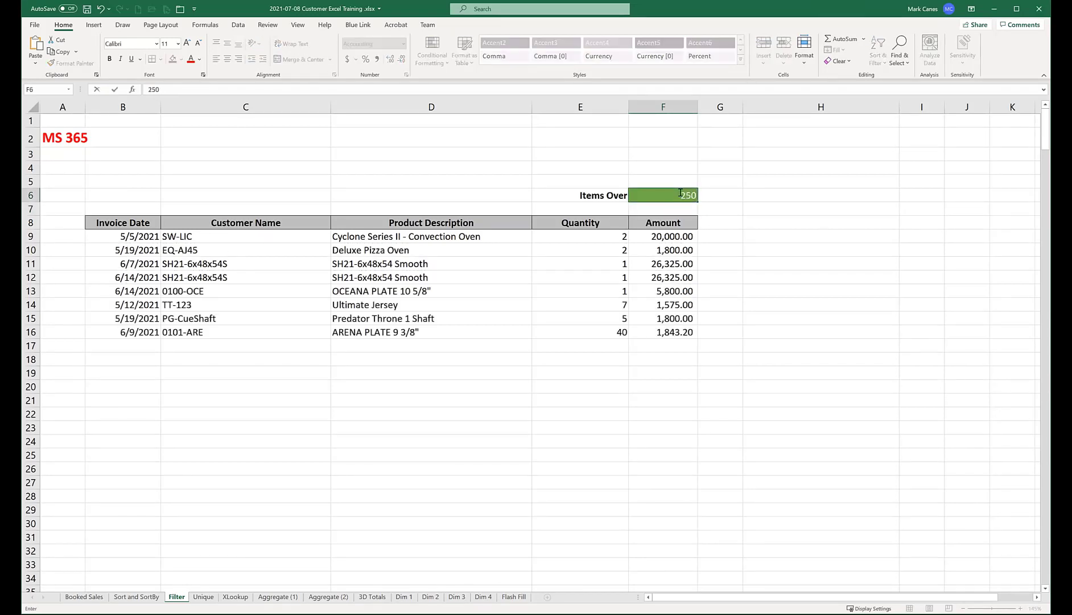
{"action": "key", "text": "Return"}
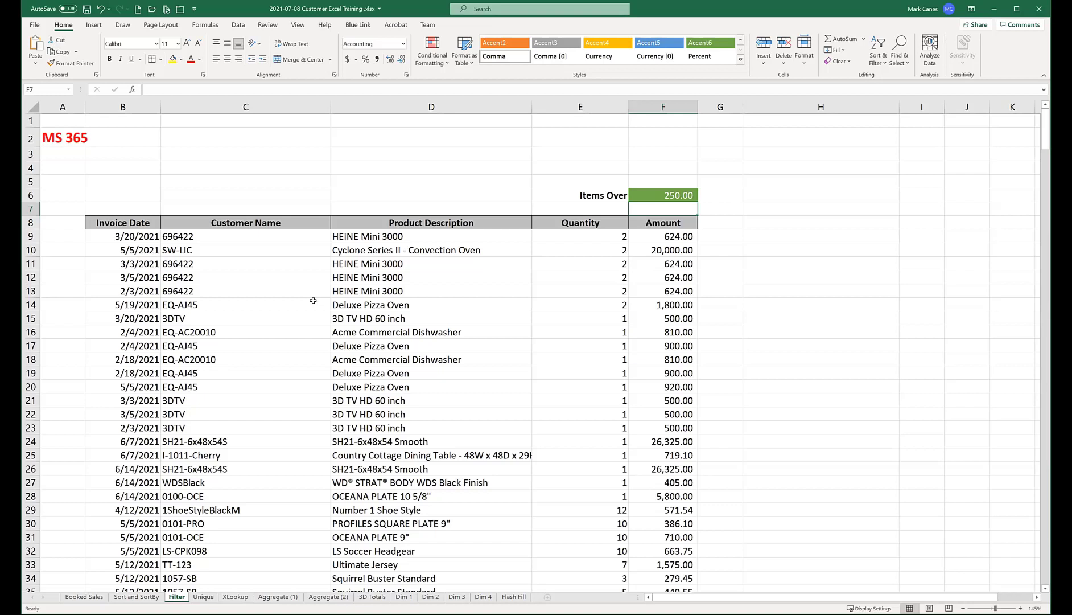
Step: Rename the Customer Name header in C8 to Product Code
{"action": "left_click", "coordinate": [233, 222]}
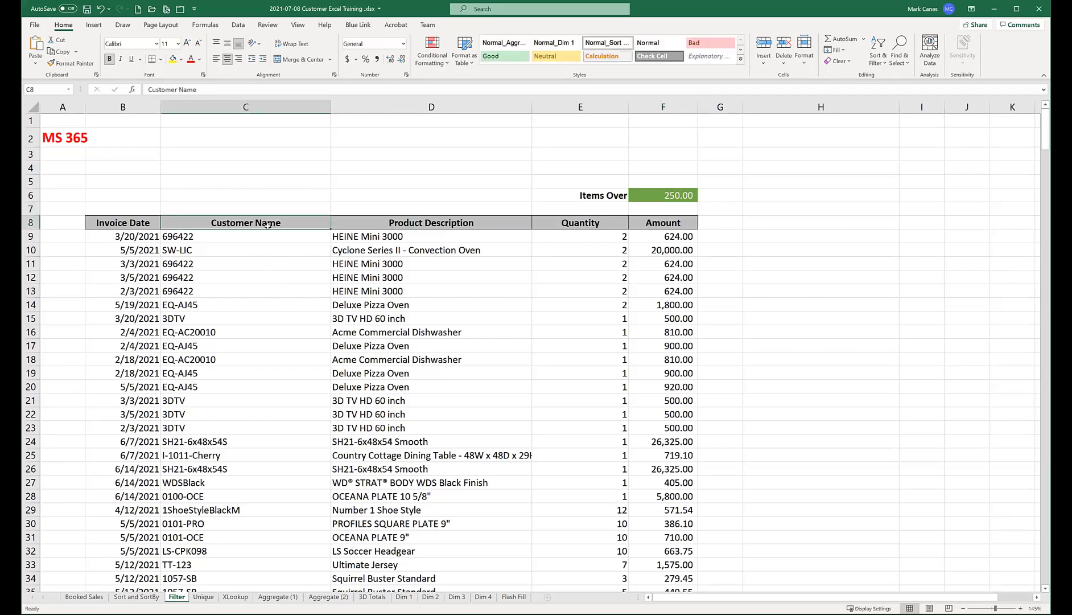
{"action": "type", "text": "Prod"}
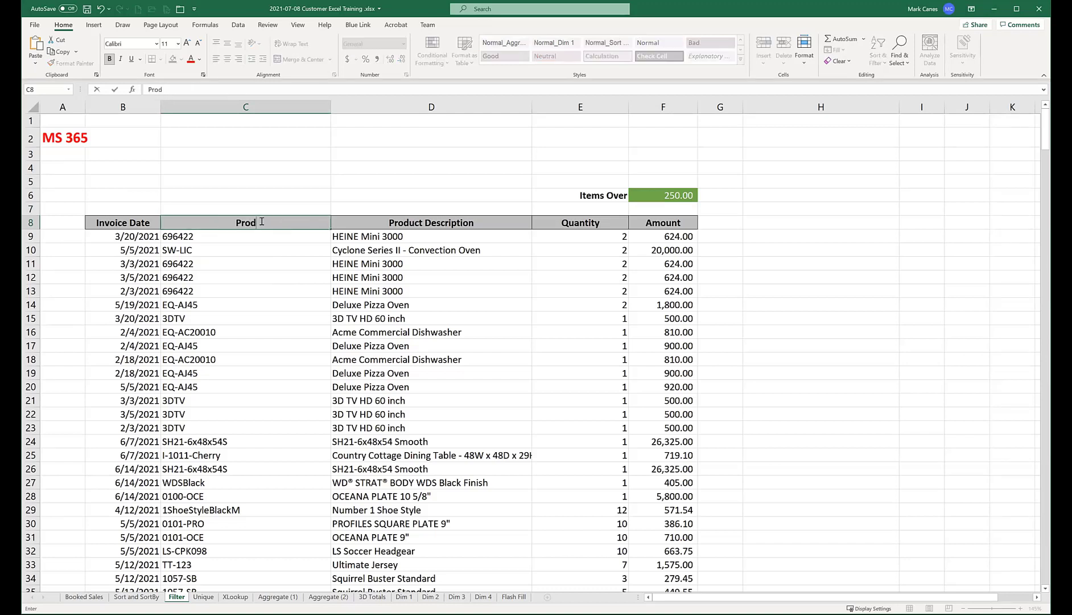
{"action": "type", "text": "uct Code"}
{"action": "key", "text": "Return"}
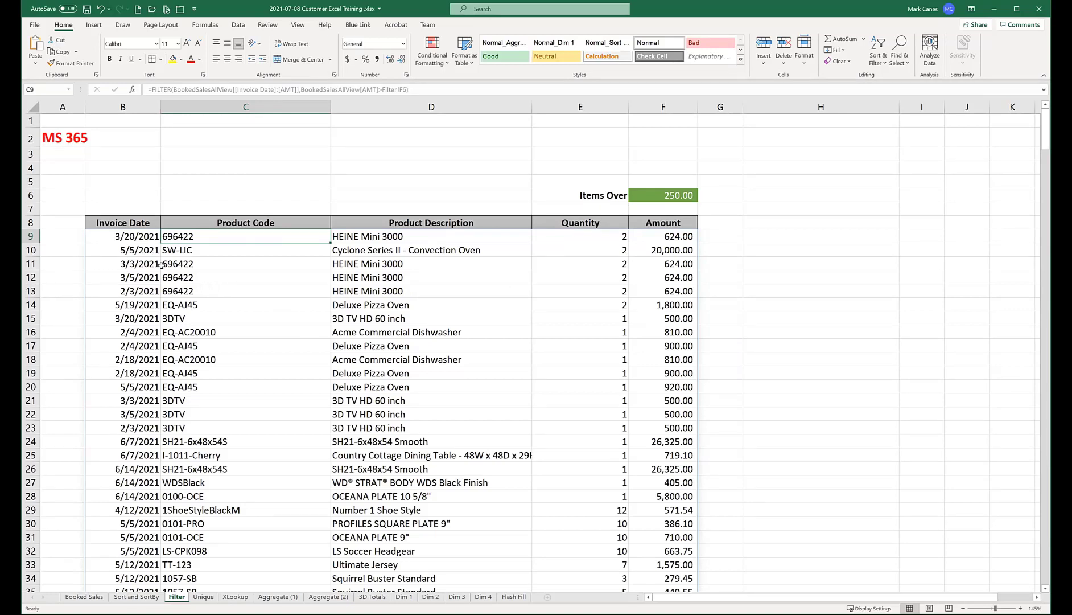
Step: Wrap the FILTER formula in B9 in a SORT function with its default sort order
{"action": "left_click", "coordinate": [121, 235]}
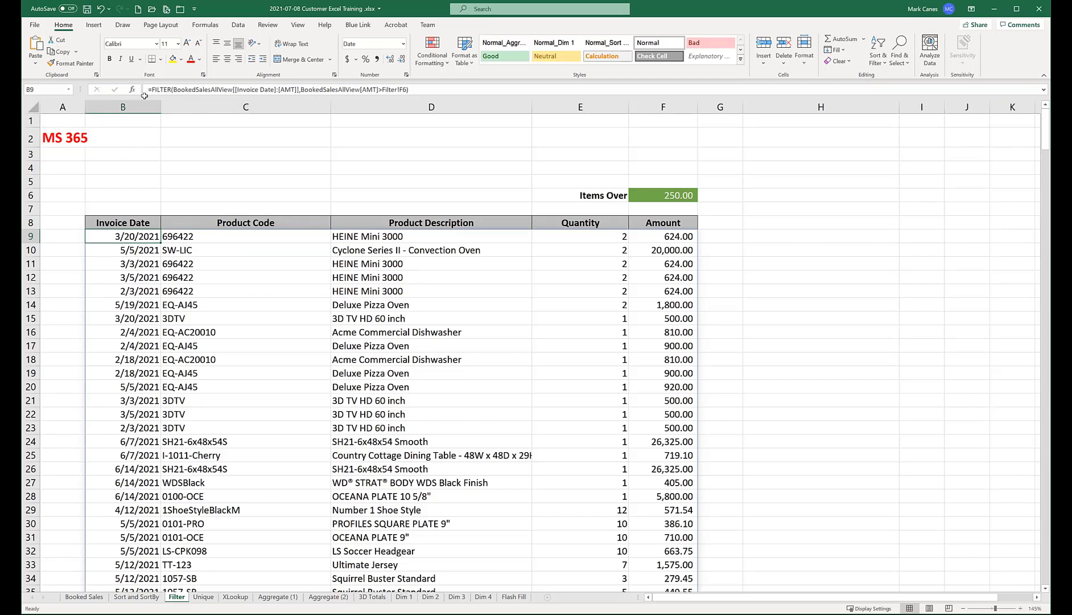
{"action": "double_click", "coordinate": [104, 235]}
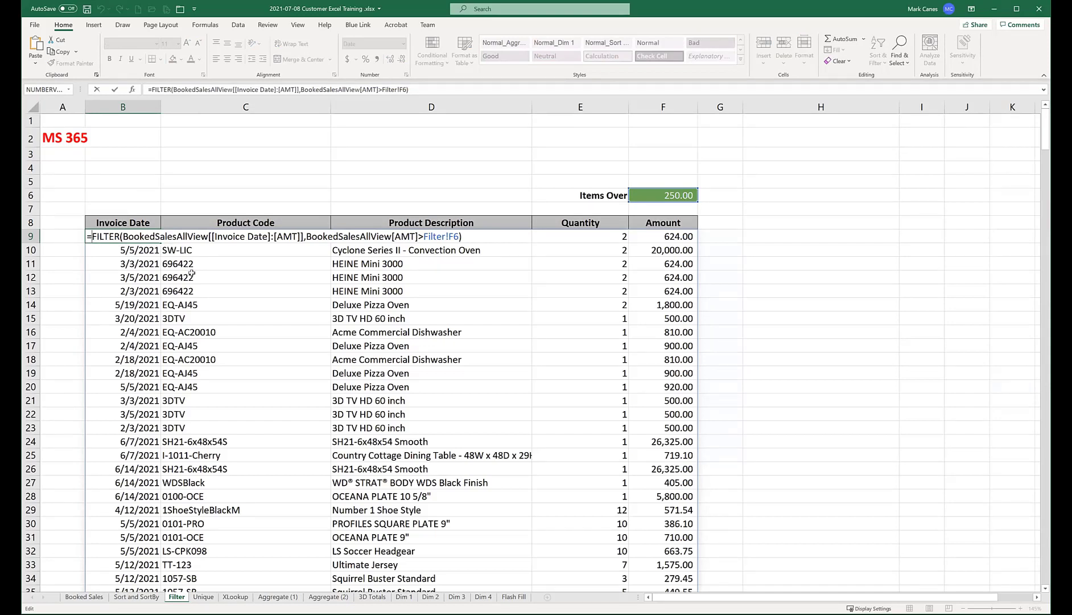
{"action": "type", "text": "sort("}
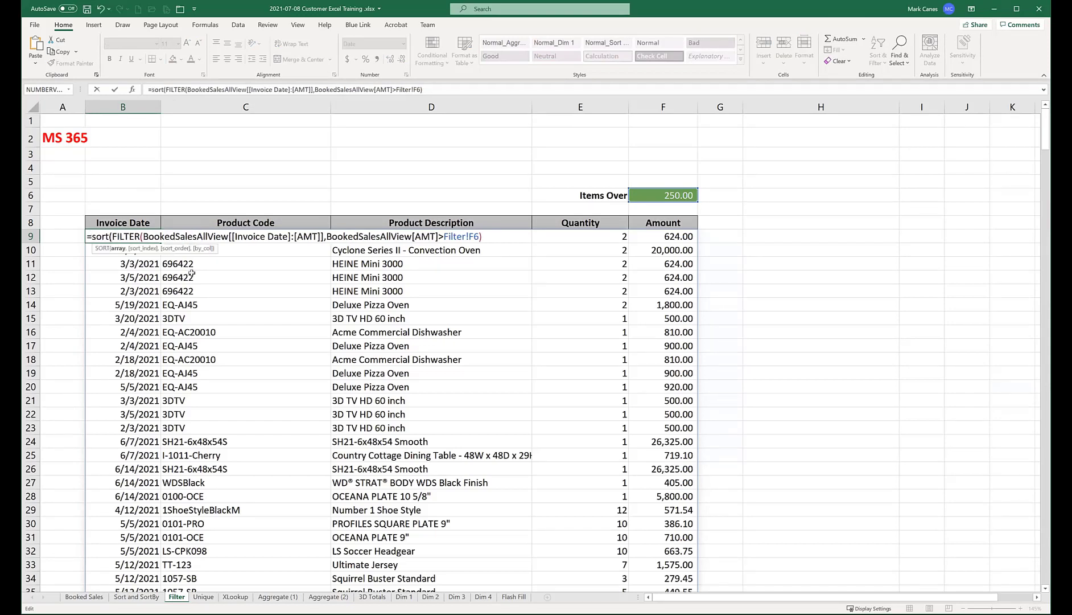
{"action": "left_click", "coordinate": [493, 236]}
{"action": "type", "text": ")"}
{"action": "key", "text": "Return"}
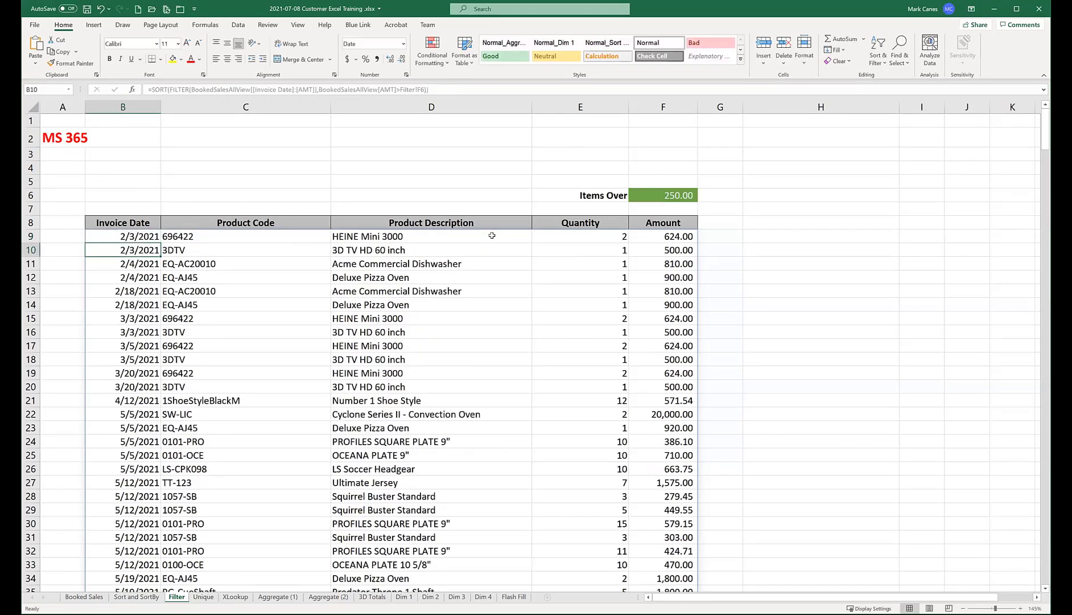
Step: Add sort index 3 to the SORT formula in B9 to order rows by Product Description, and select the Items Over cell F6
{"action": "left_click", "coordinate": [147, 235]}
{"action": "key", "text": "F2"}
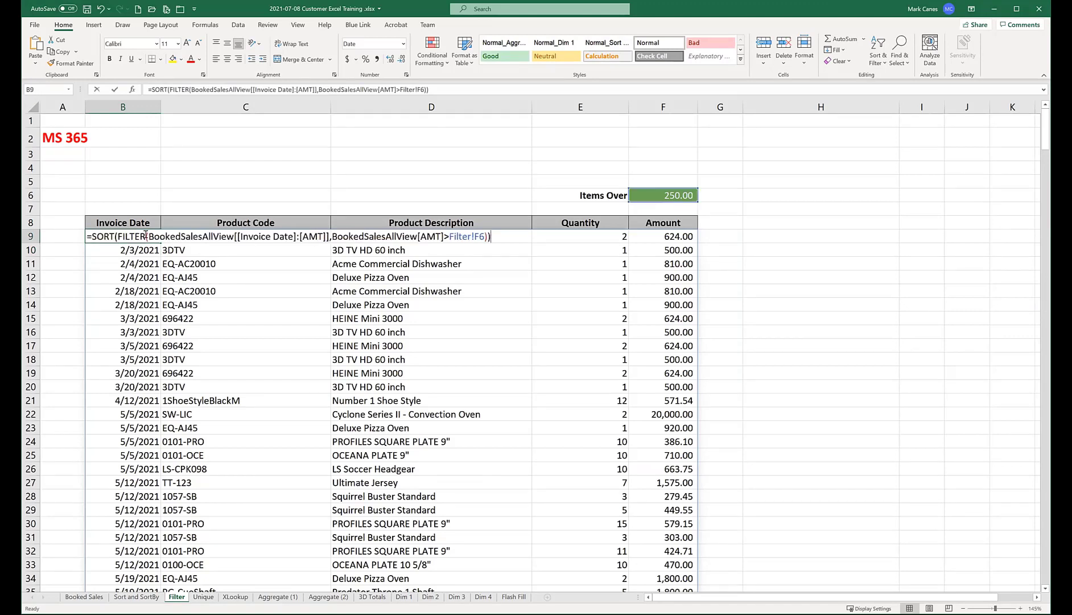
{"action": "left_click", "coordinate": [487, 236]}
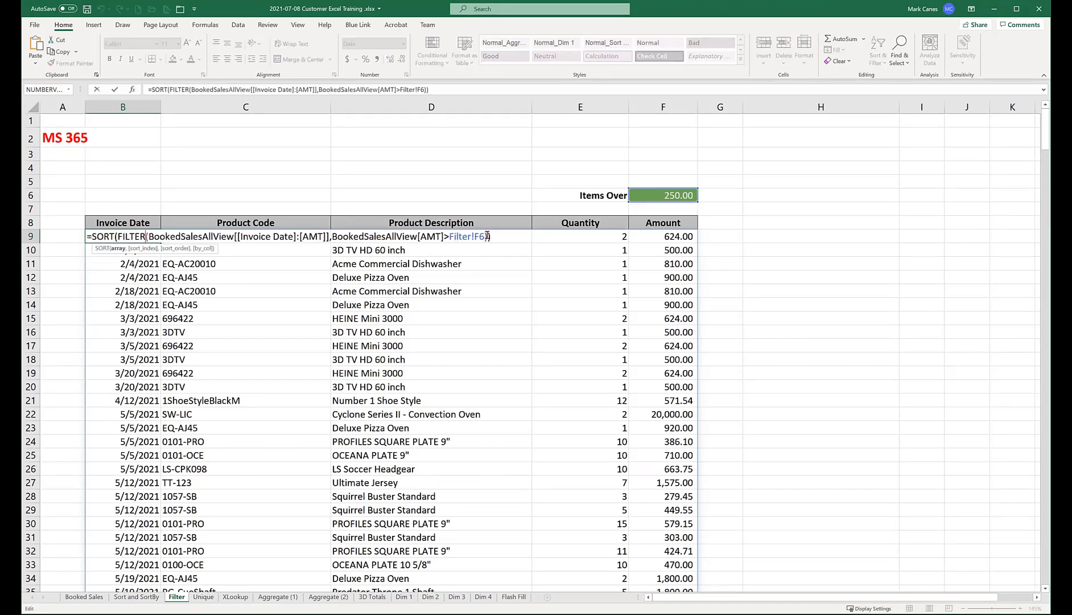
{"action": "type", "text": ","}
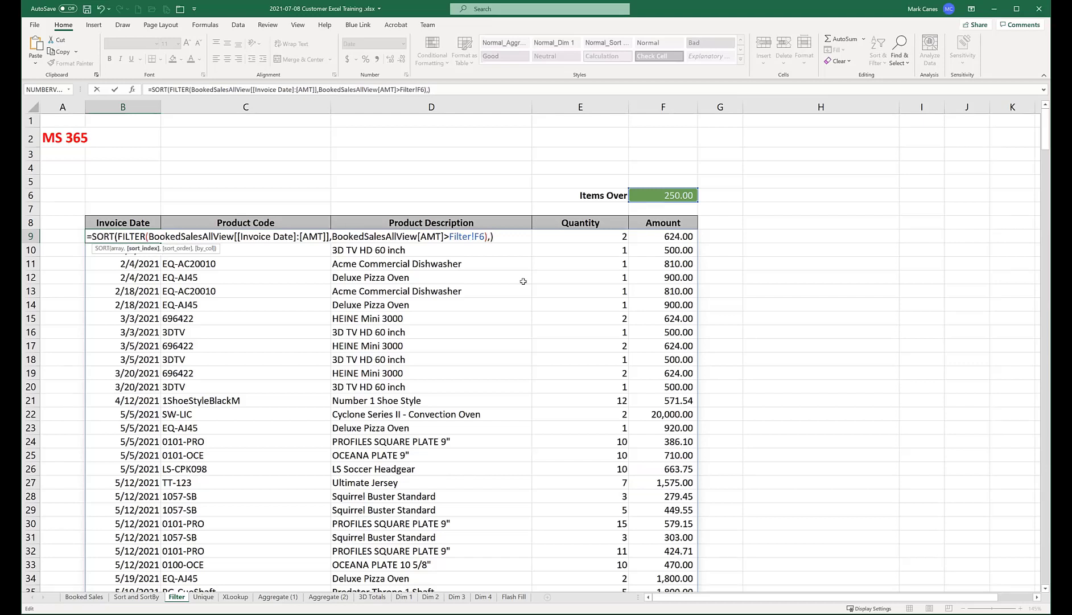
{"action": "type", "text": "3)"}
{"action": "key", "text": "BackSpace"}
{"action": "key", "text": "Return"}
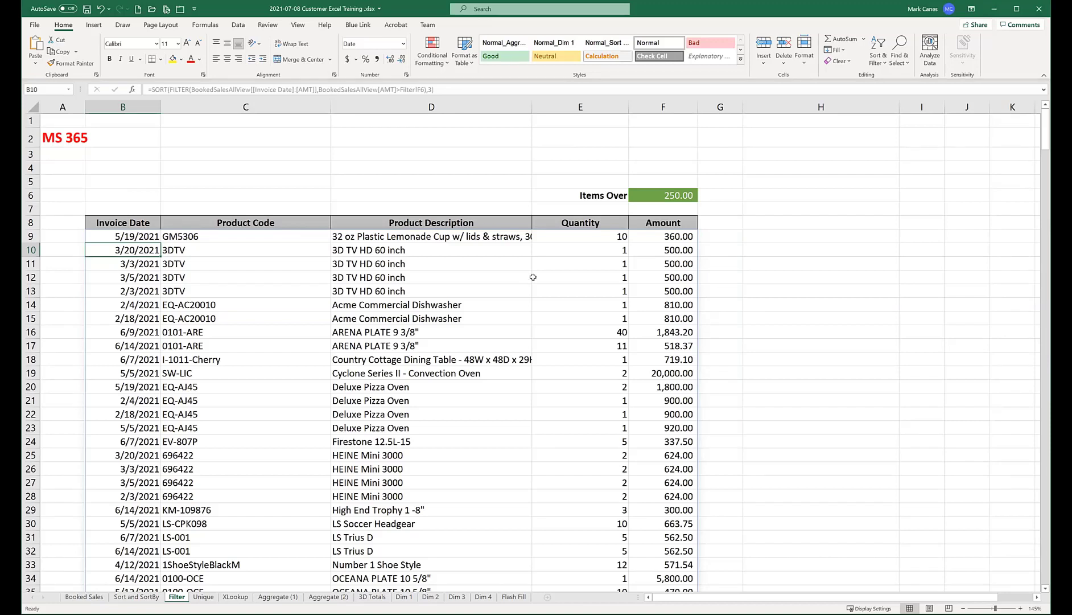
{"action": "left_click", "coordinate": [685, 196]}
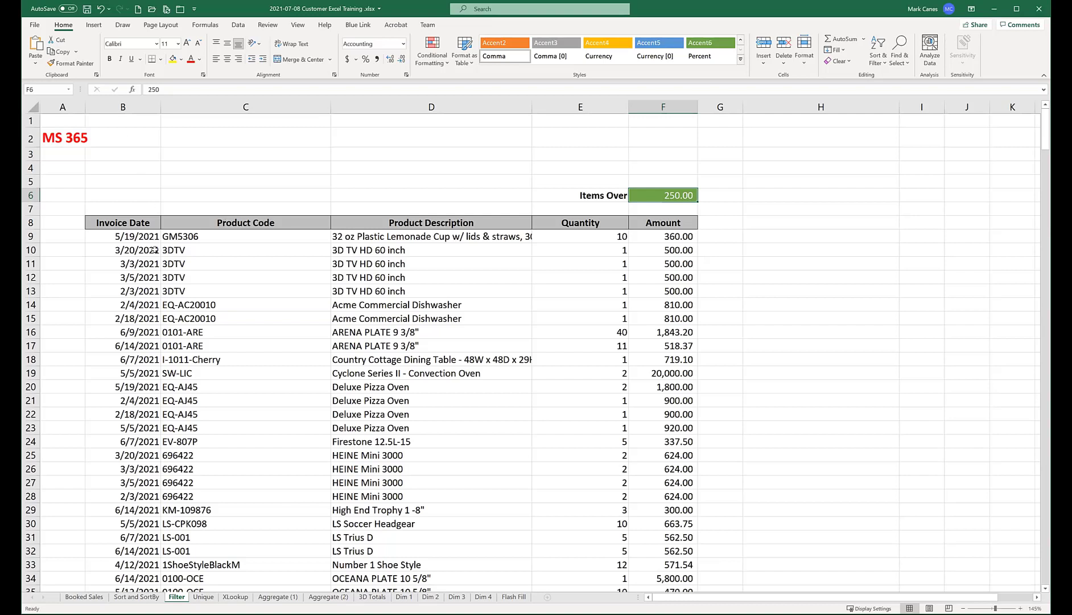
Step: Inspect the combined SORT and FILTER formula in B9
{"action": "left_click", "coordinate": [137, 233]}
{"action": "key", "text": "F2"}
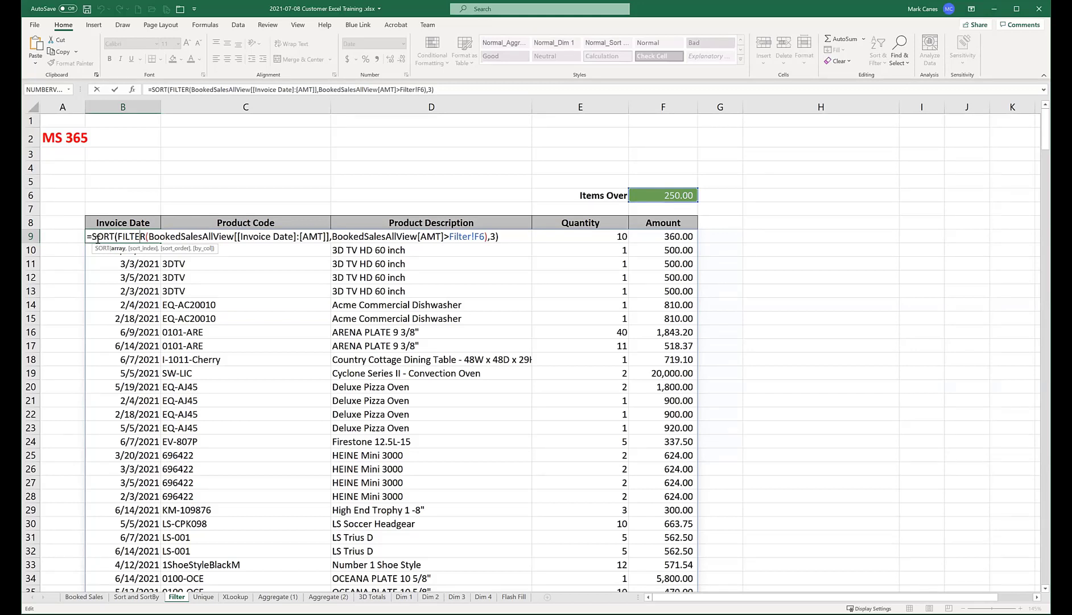
{"action": "key", "text": "ctrl+Return"}
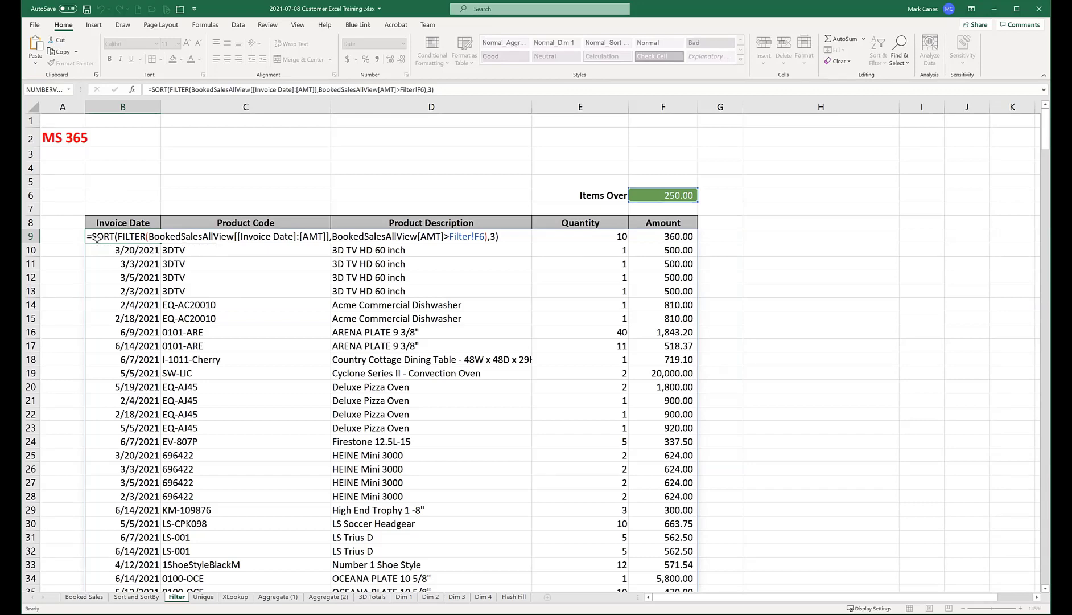
Step: Overwrite the spilled cell D37 with the text khjgjkhgf and check how the formula cell B9 reacts
{"action": "scroll", "coordinate": [358, 492], "scroll_direction": "down", "scroll_amount": 3}
{"action": "left_click", "coordinate": [358, 492]}
{"action": "type", "text": "khjgjkhgf"}
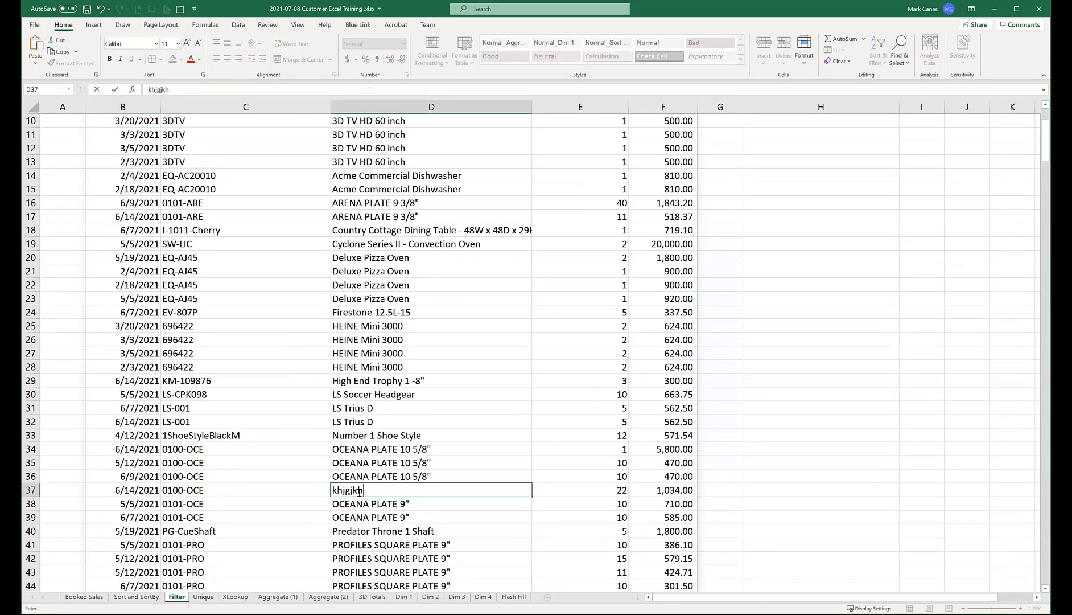
{"action": "key", "text": "Return"}
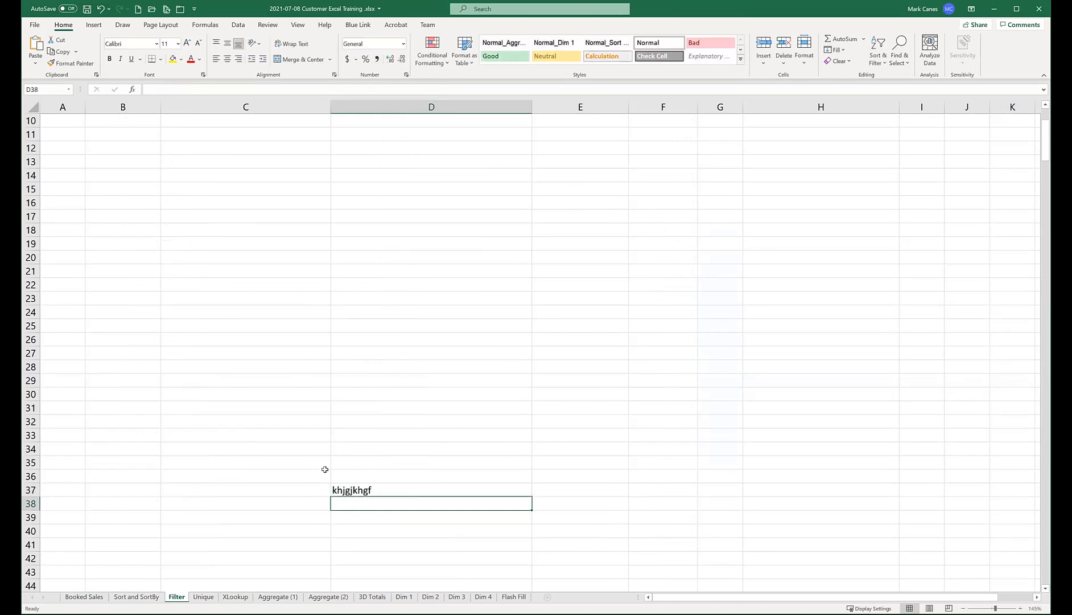
{"action": "scroll", "coordinate": [325, 466], "scroll_direction": "up", "scroll_amount": 3}
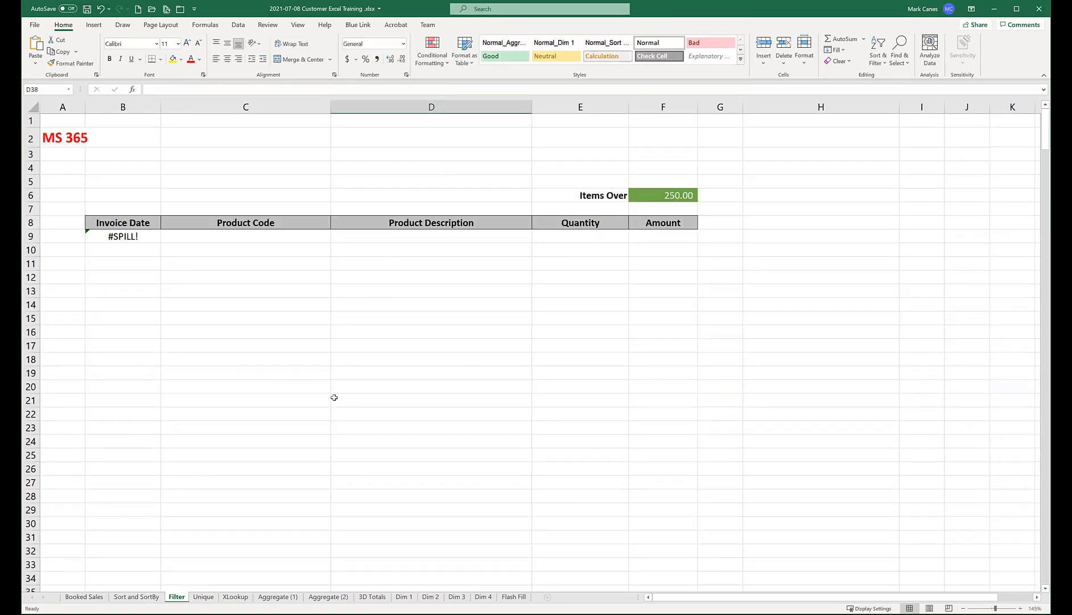
Step: Undo the text entry in D37 and review the spilled list down to its end
{"action": "scroll", "coordinate": [334, 395], "scroll_direction": "down", "scroll_amount": 2}
{"action": "key", "text": "ctrl+z"}
{"action": "scroll", "coordinate": [337, 390], "scroll_direction": "down", "scroll_amount": 5}
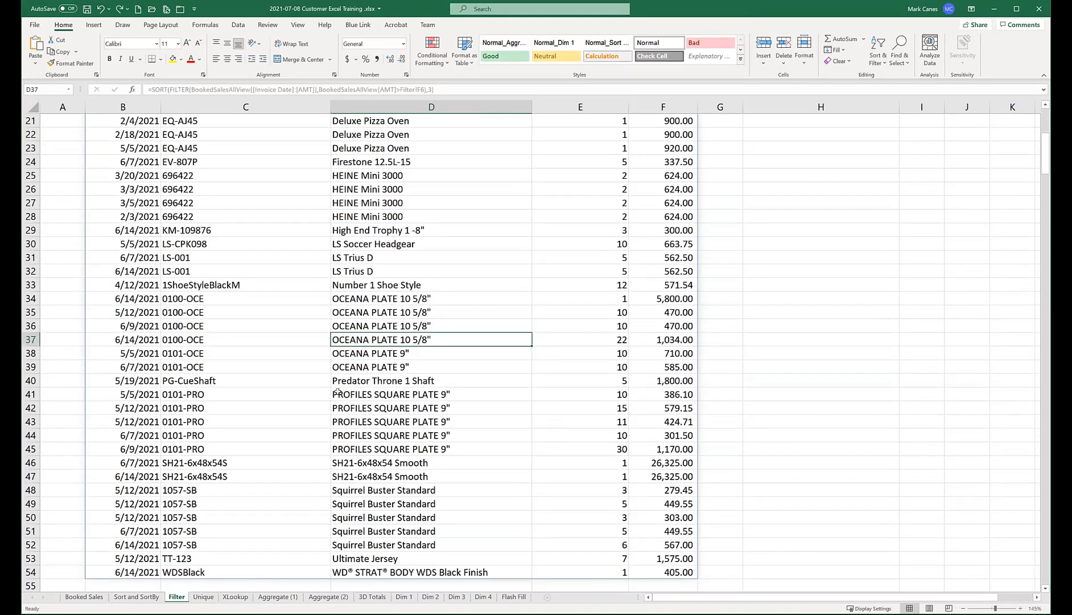
{"action": "scroll", "coordinate": [338, 382], "scroll_direction": "up", "scroll_amount": 6}
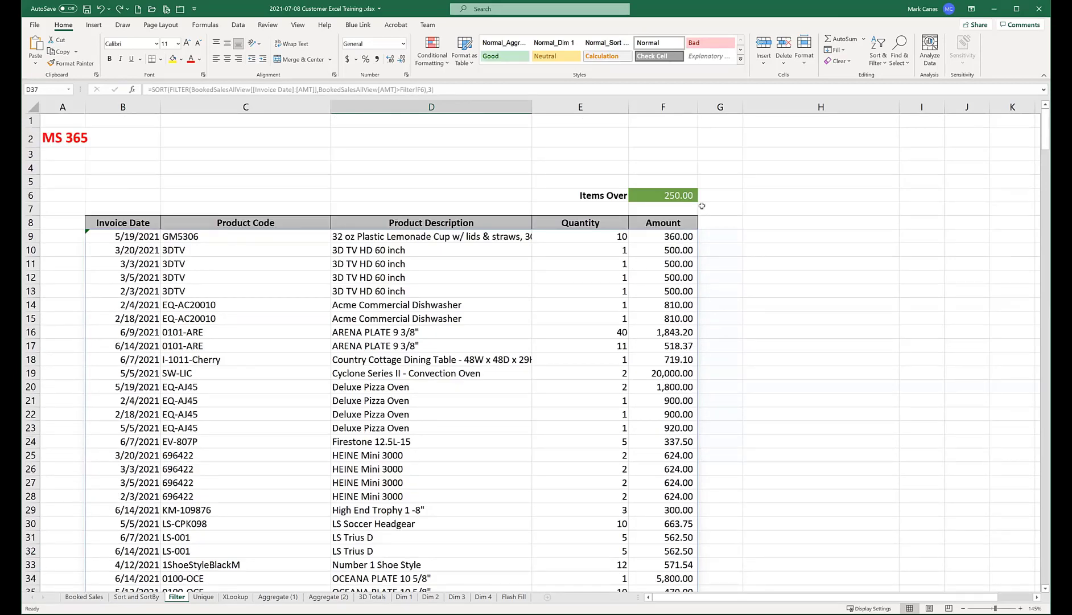
Step: Set the Items Over threshold in F6 to 800
{"action": "left_click", "coordinate": [671, 196]}
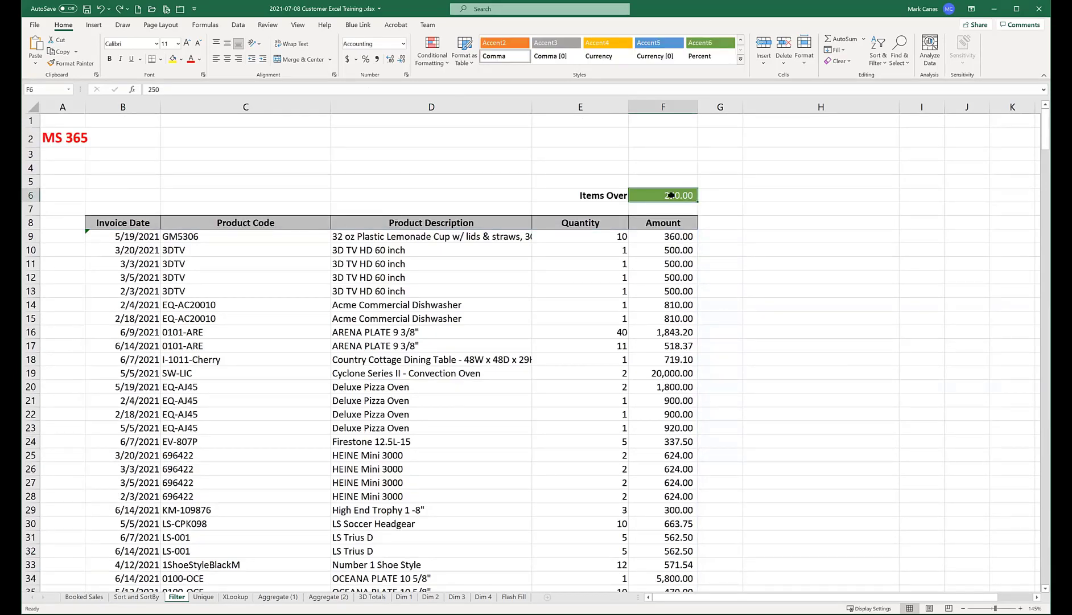
{"action": "type", "text": "800"}
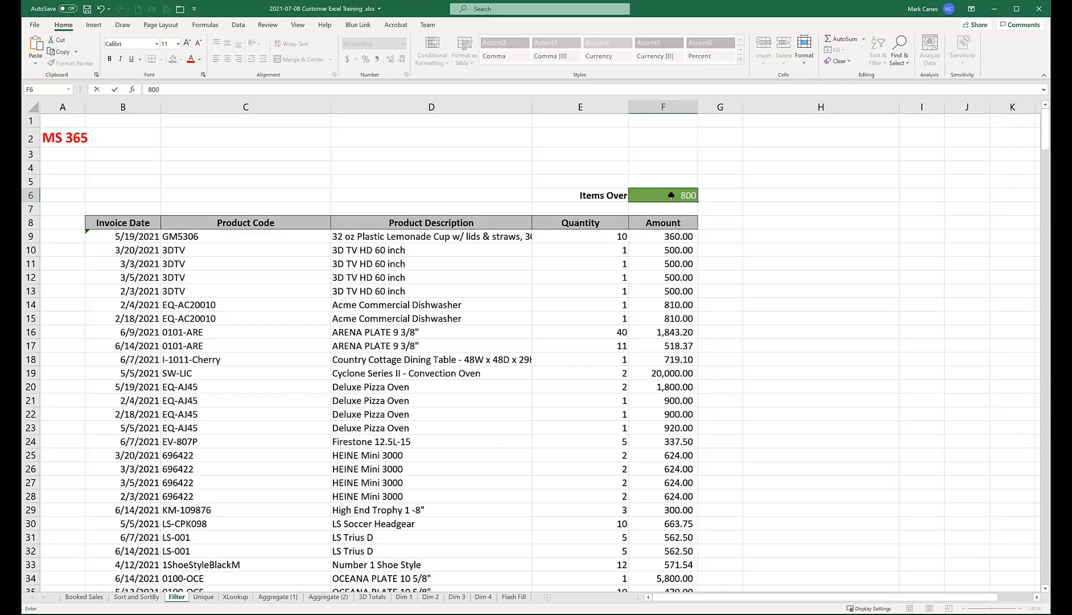
{"action": "key", "text": "Return"}
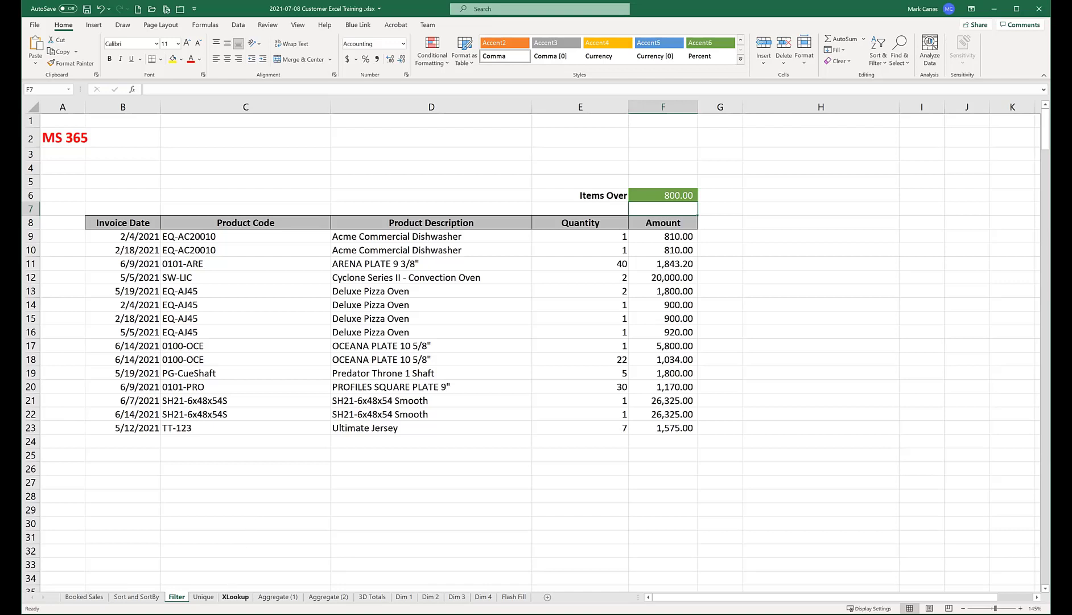
Step: Examine the Product Code column on the Booked Sales sheet for codes that repeat across invoices
{"action": "left_click", "coordinate": [201, 596]}
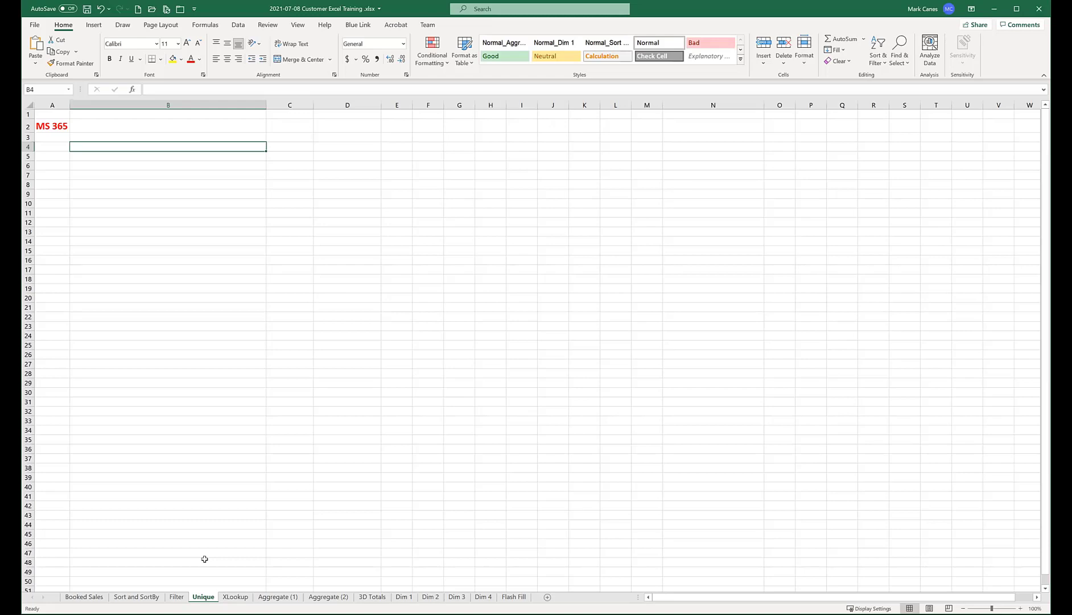
{"action": "left_click", "coordinate": [87, 596]}
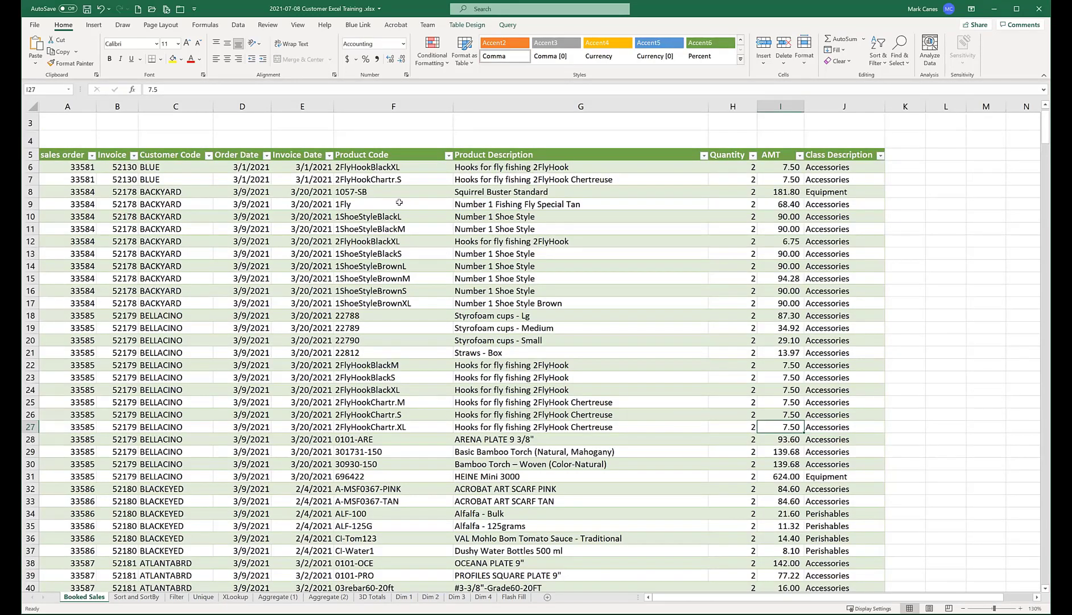
{"action": "left_click", "coordinate": [387, 219]}
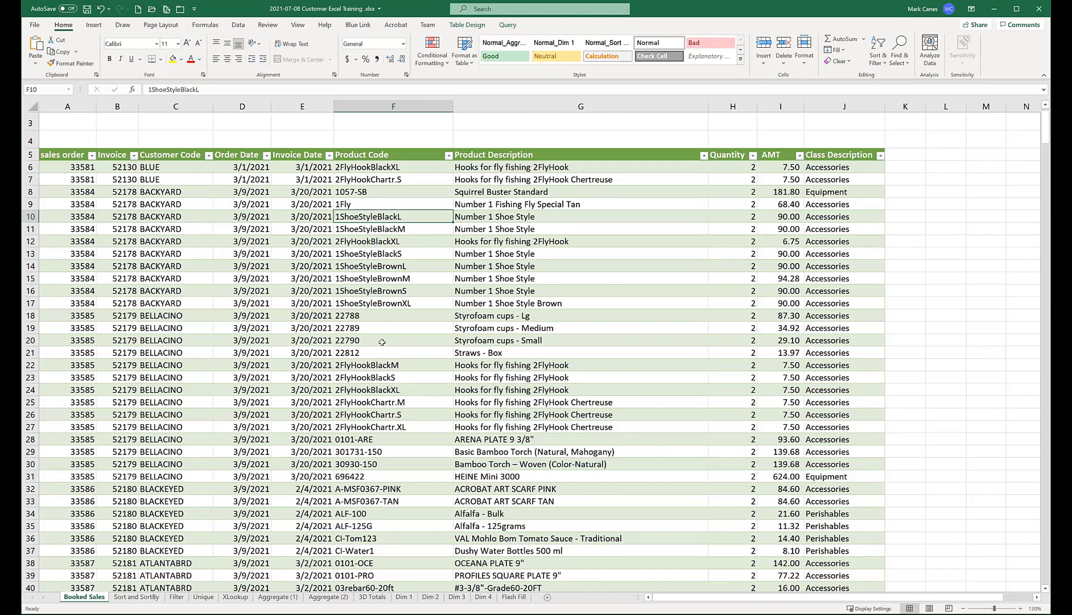
{"action": "scroll", "coordinate": [382, 342], "scroll_direction": "down", "scroll_amount": 9}
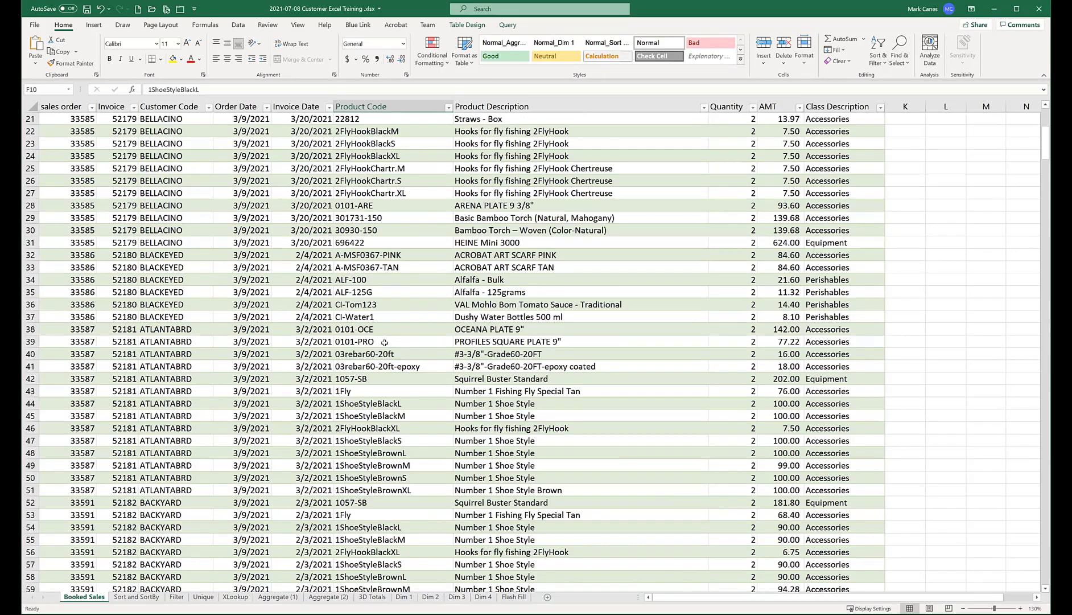
{"action": "scroll", "coordinate": [384, 342], "scroll_direction": "down", "scroll_amount": 7}
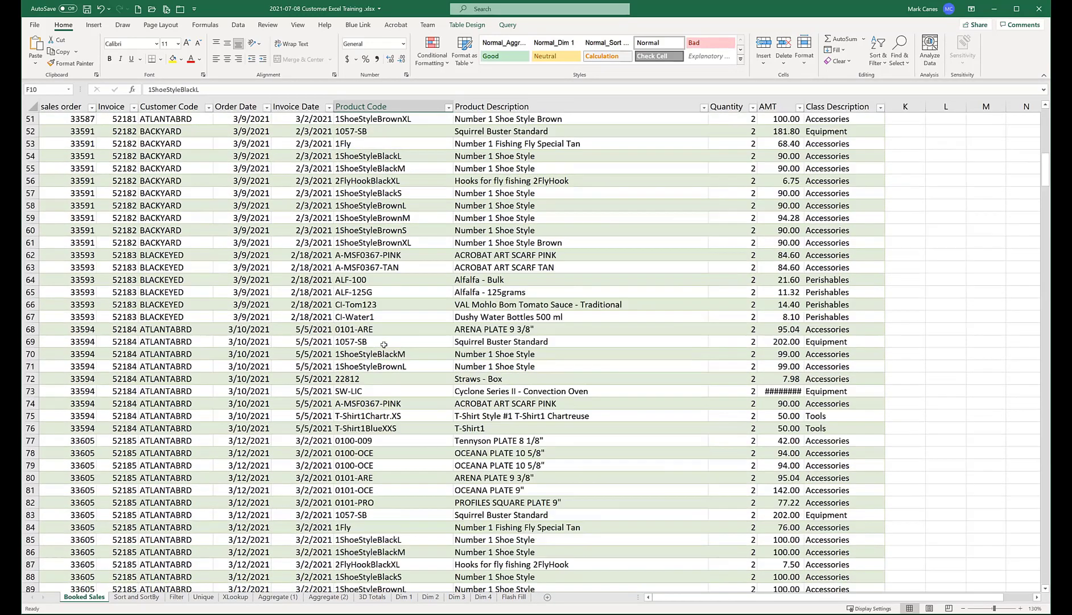
{"action": "scroll", "coordinate": [382, 344], "scroll_direction": "up", "scroll_amount": 16}
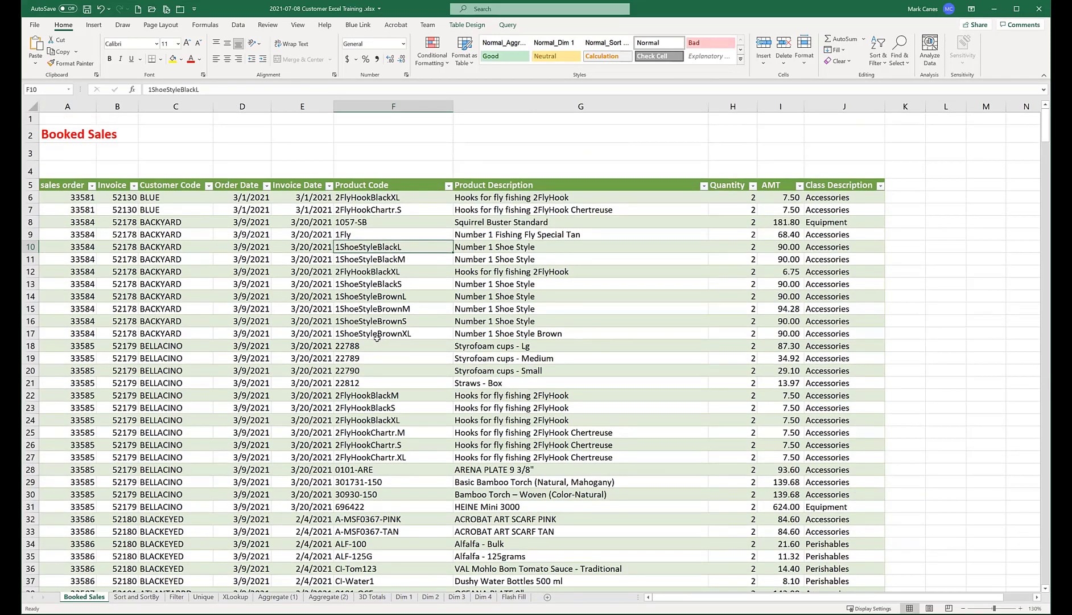
{"action": "scroll", "coordinate": [408, 384], "scroll_direction": "down", "scroll_amount": 1}
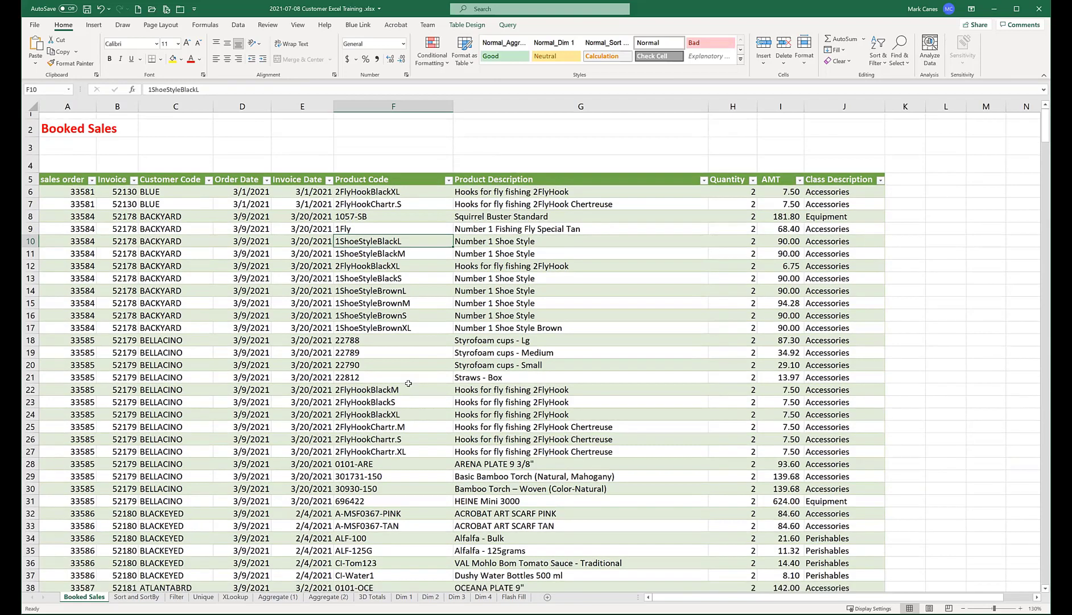
{"action": "scroll", "coordinate": [409, 380], "scroll_direction": "down", "scroll_amount": 20}
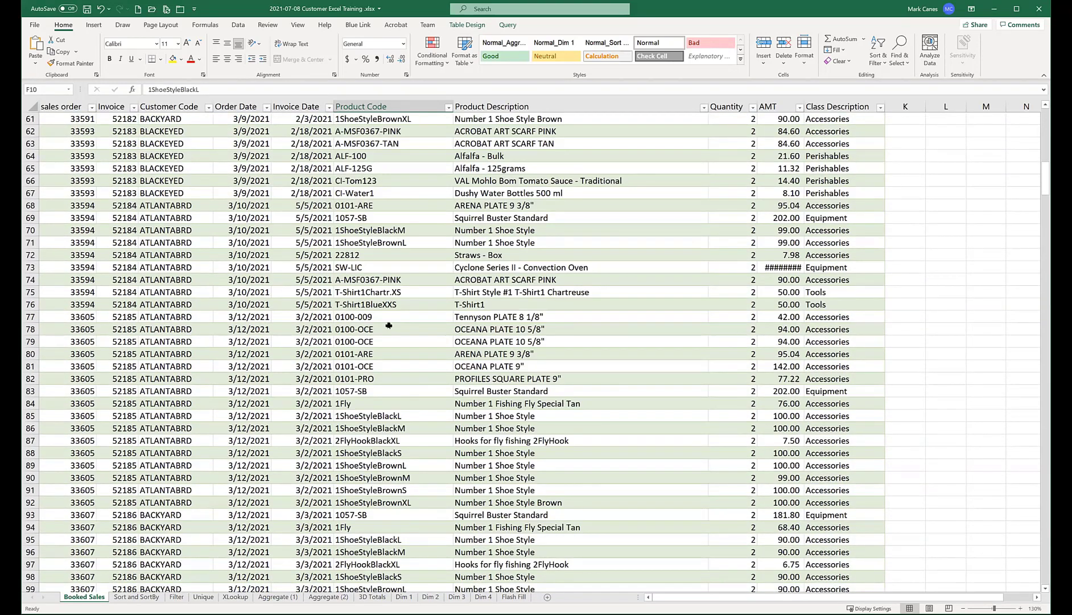
{"action": "scroll", "coordinate": [393, 301], "scroll_direction": "up", "scroll_amount": 10}
{"action": "scroll", "coordinate": [386, 301], "scroll_direction": "up", "scroll_amount": 10}
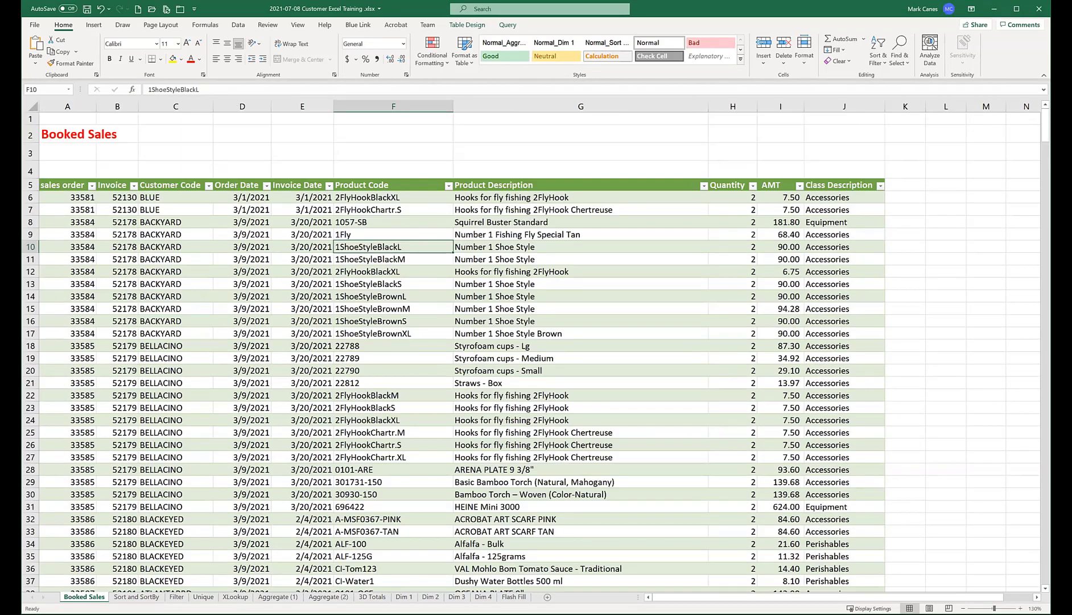
Step: Enter a UNIQUE formula in B4 of the Unique sheet that lists the distinct values of the Booked Sales Product Code column
{"action": "left_click", "coordinate": [203, 597]}
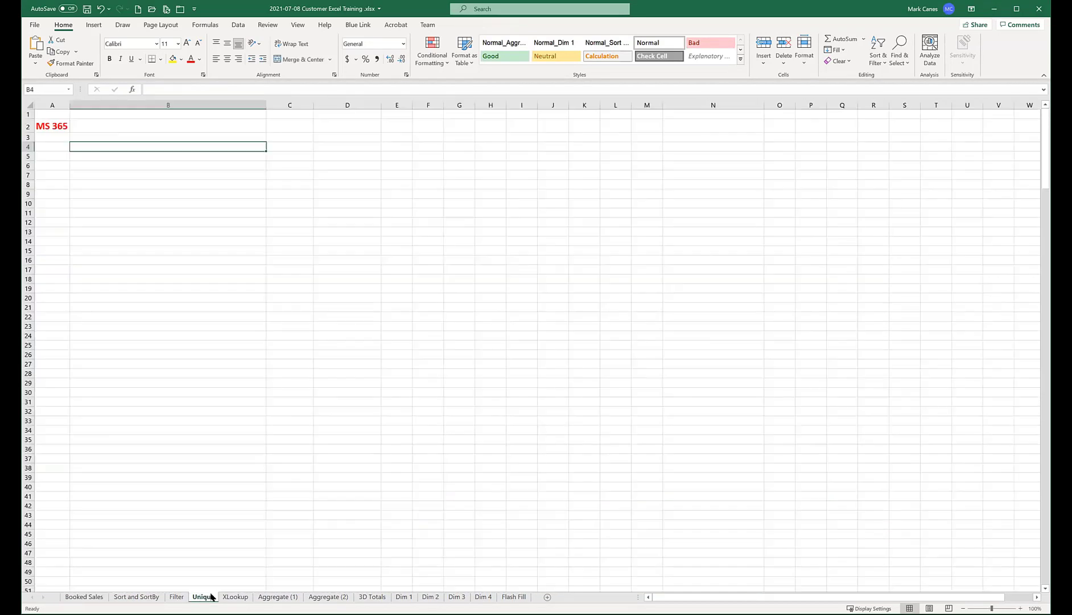
{"action": "type", "text": "="}
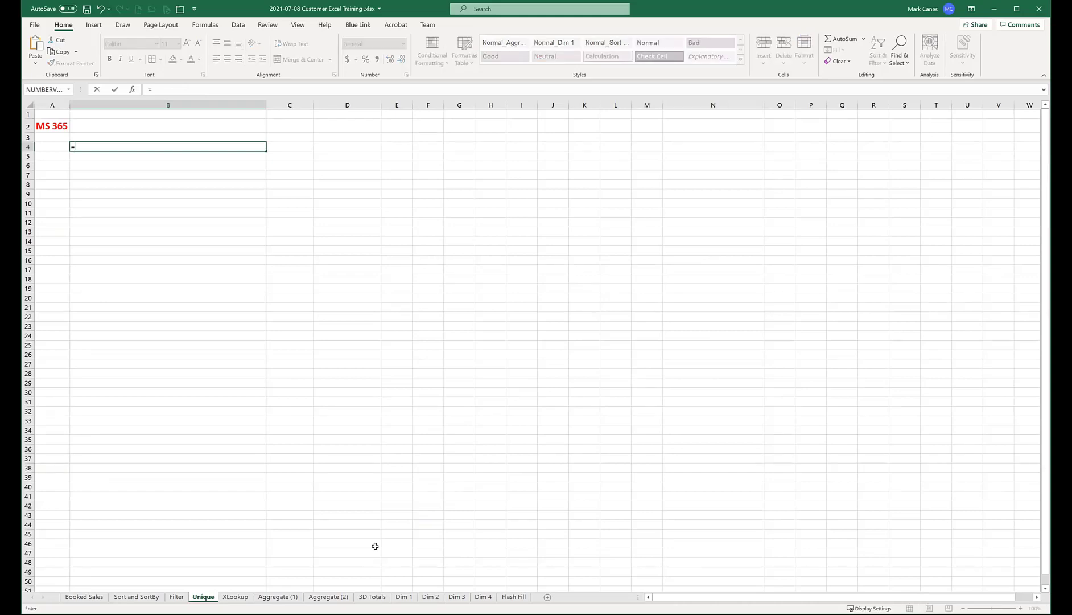
{"action": "type", "text": "uniq"}
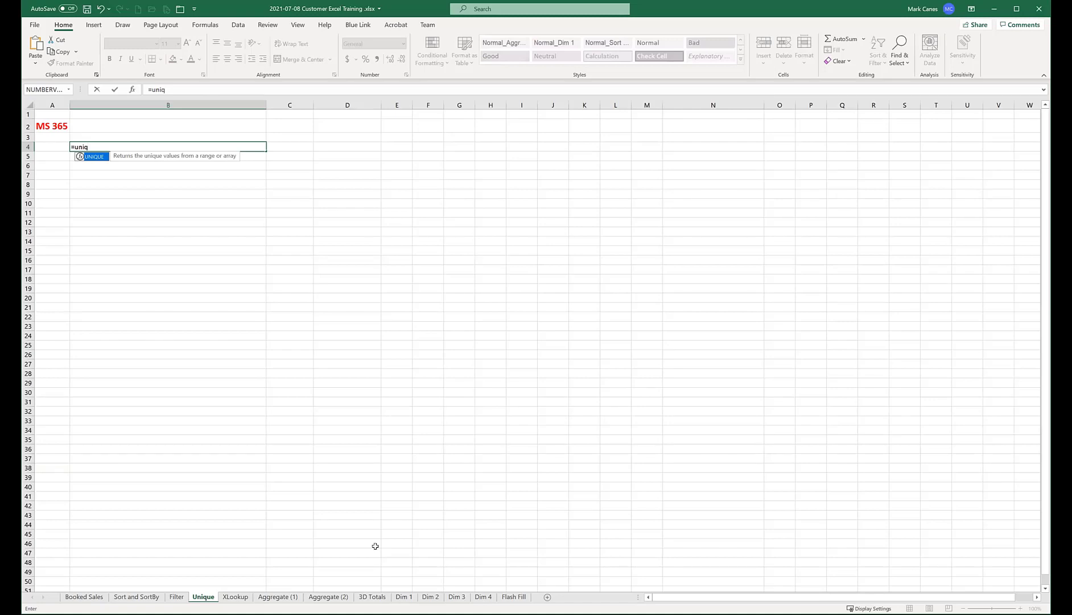
{"action": "key", "text": "Tab"}
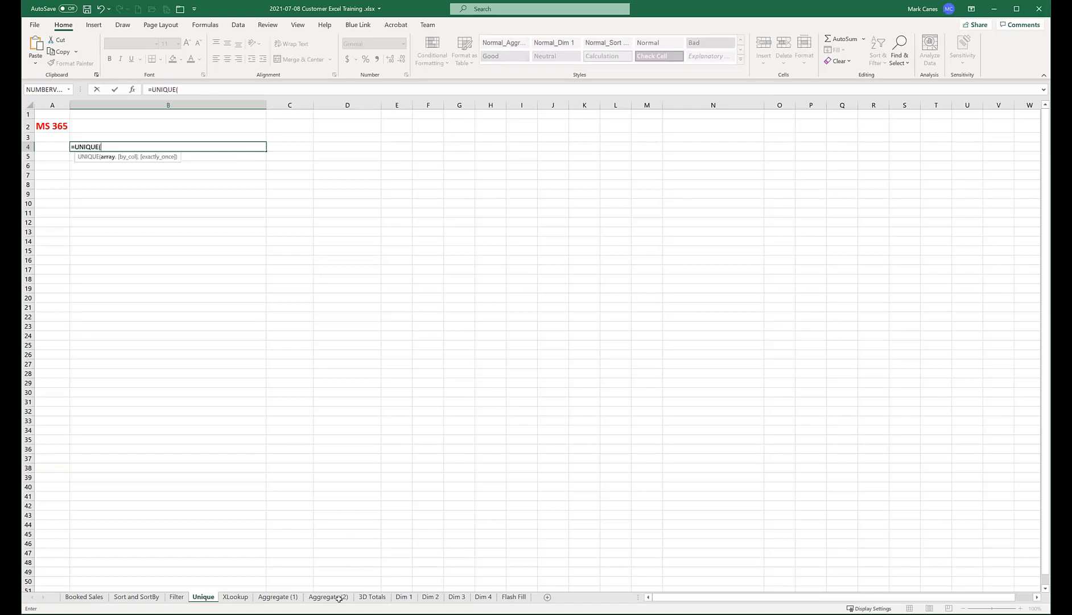
{"action": "left_click", "coordinate": [83, 597]}
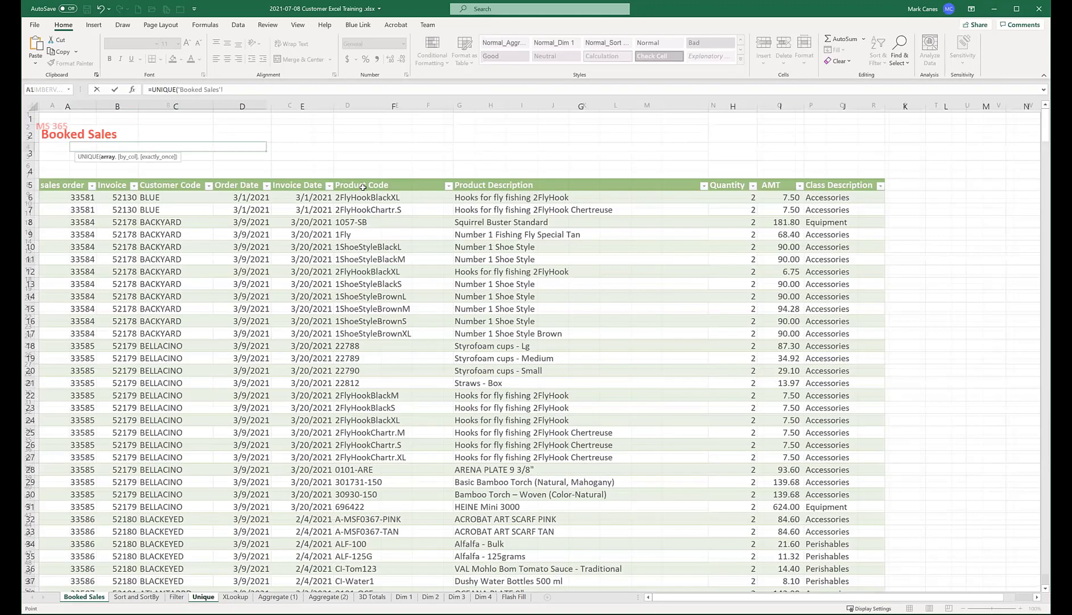
{"action": "left_click", "coordinate": [362, 181]}
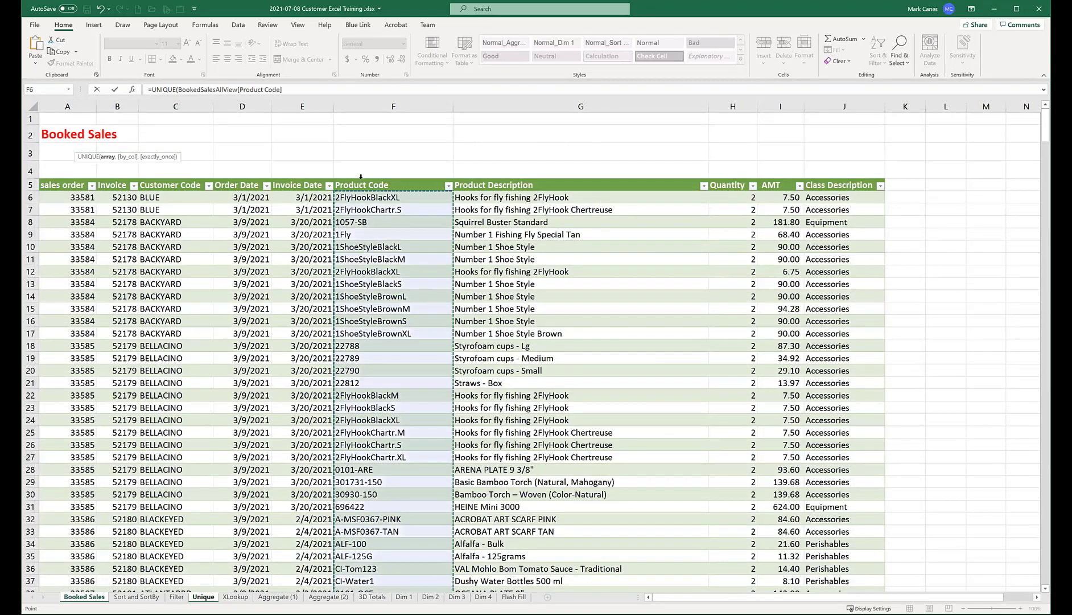
{"action": "type", "text": ")"}
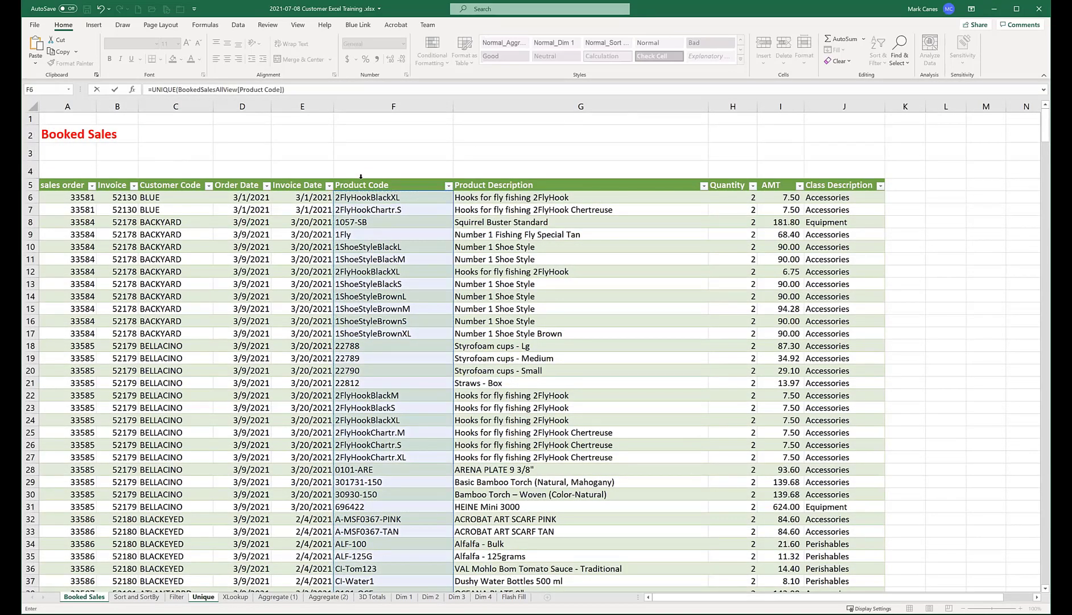
{"action": "key", "text": "Return"}
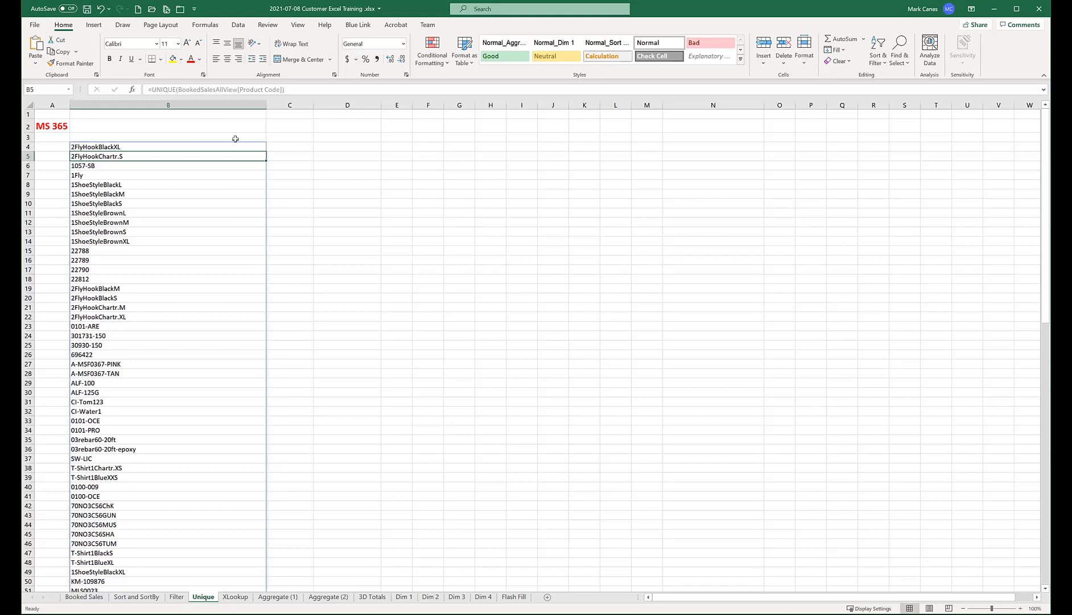
Step: Examine the choices for the optional by_col argument of the UNIQUE formula in B4
{"action": "left_click", "coordinate": [110, 144]}
{"action": "double_click", "coordinate": [110, 144]}
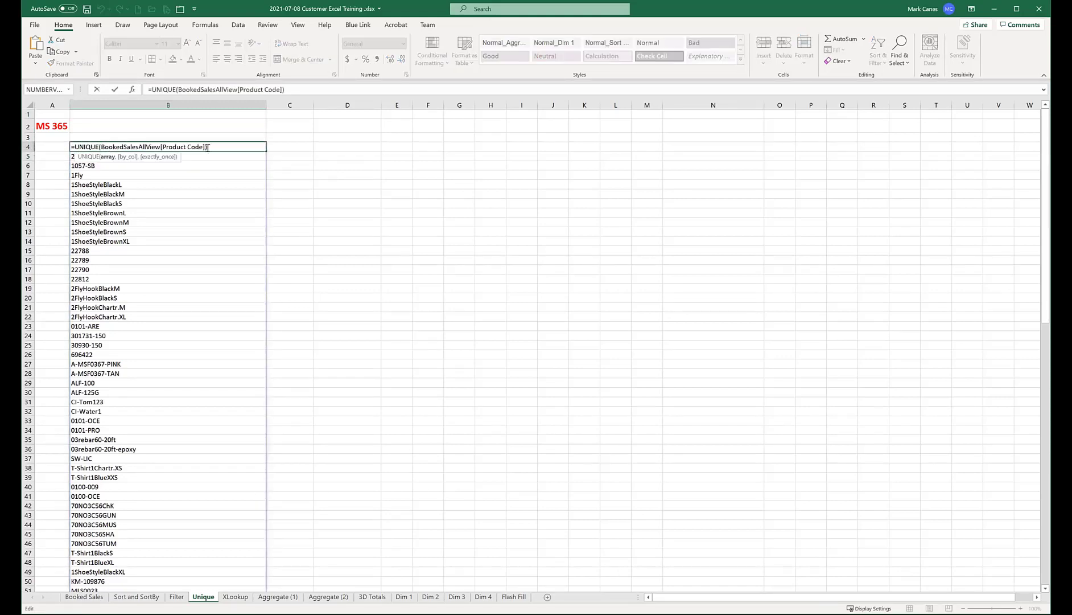
{"action": "left_click", "coordinate": [208, 146]}
{"action": "type", "text": ","}
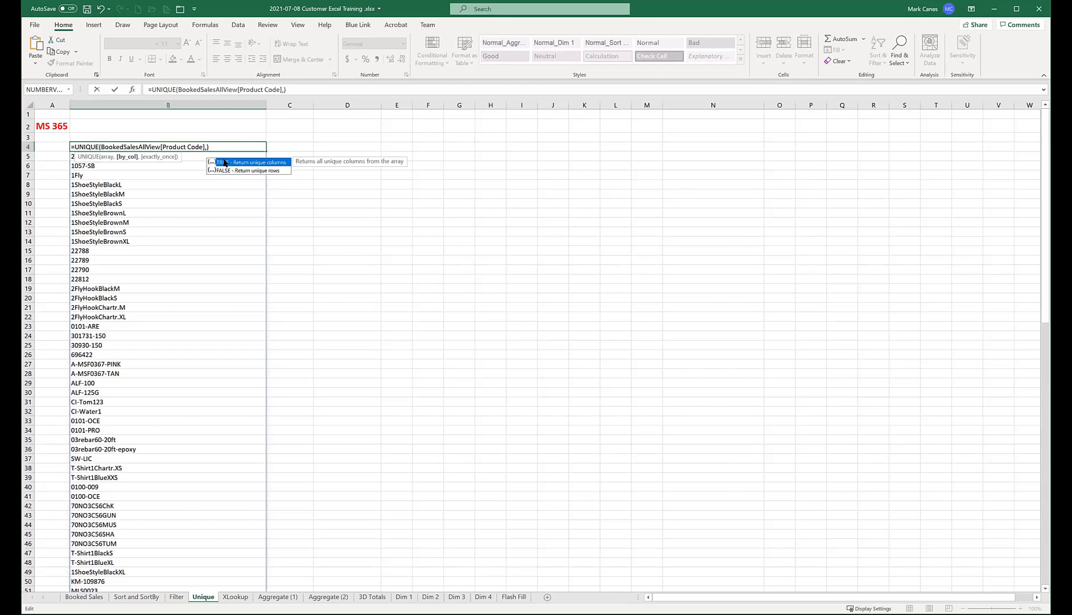
{"action": "key", "text": "Escape"}
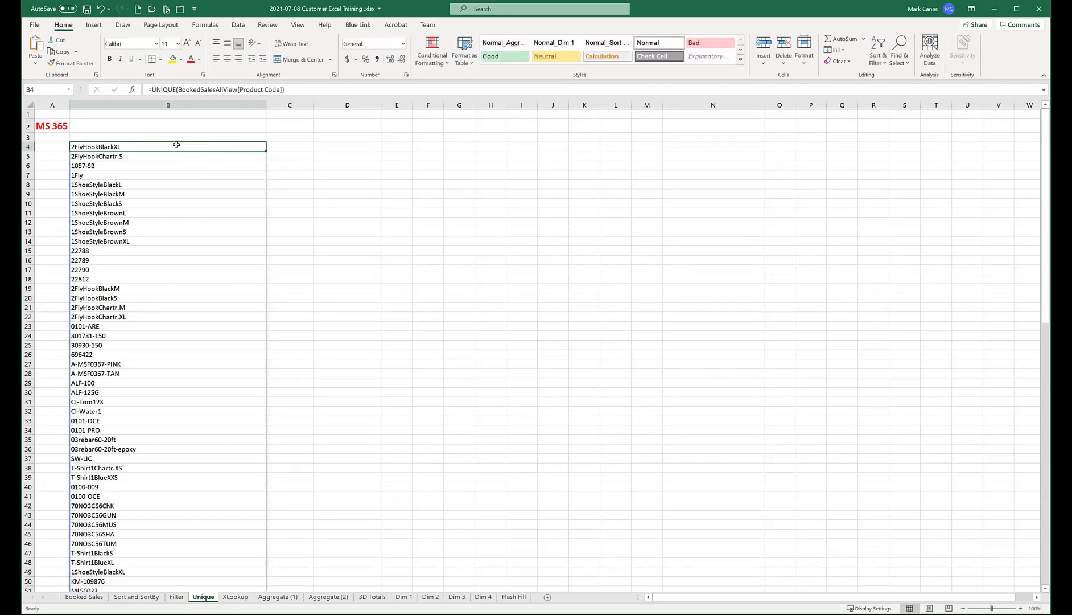
Step: Replace the formula in B4 with a UNIQUE formula over the Booked Sales columns from Customer Code through Product Code
{"action": "type", "text": "-"}
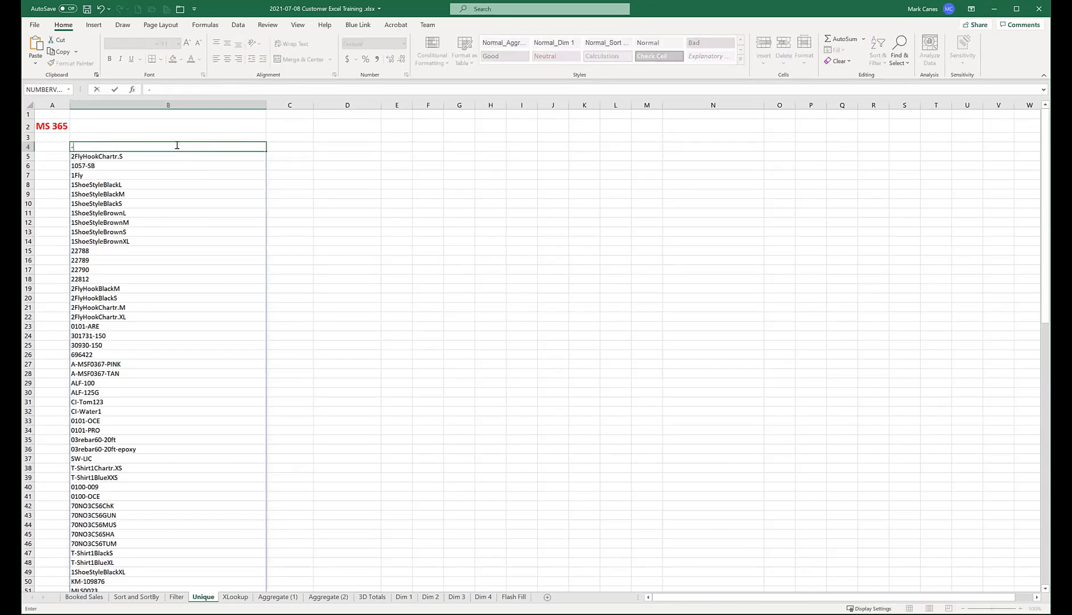
{"action": "key", "text": "BackSpace"}
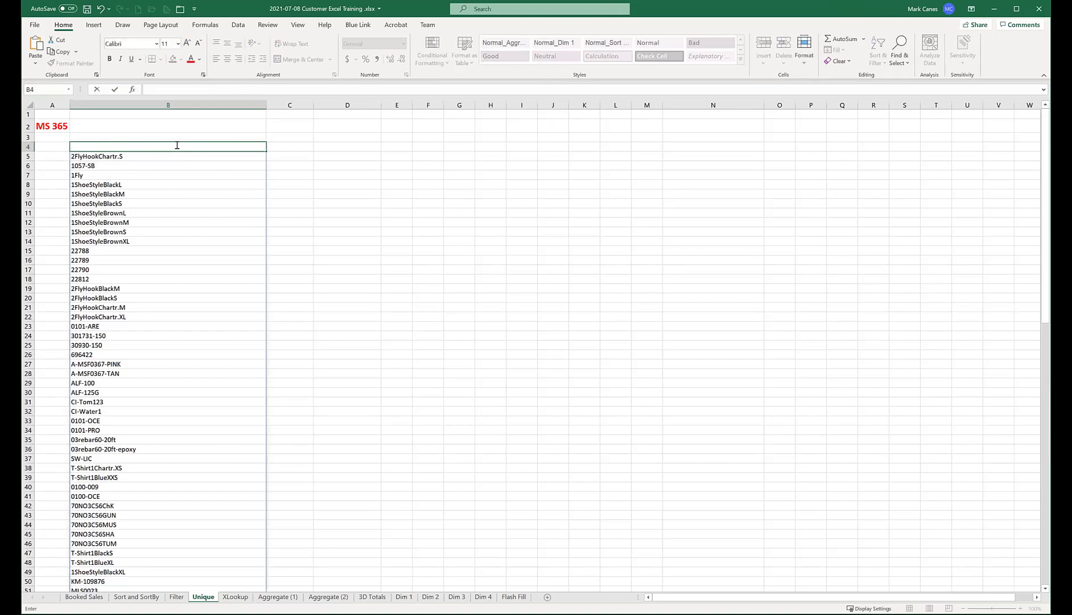
{"action": "type", "text": "=uni"}
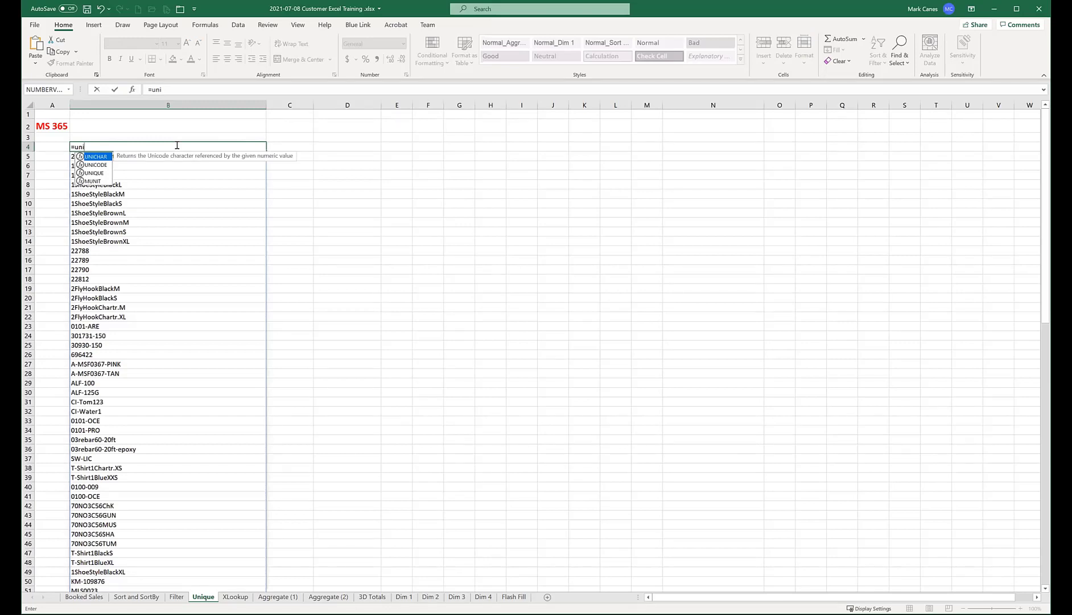
{"action": "type", "text": "q"}
{"action": "key", "text": "Tab"}
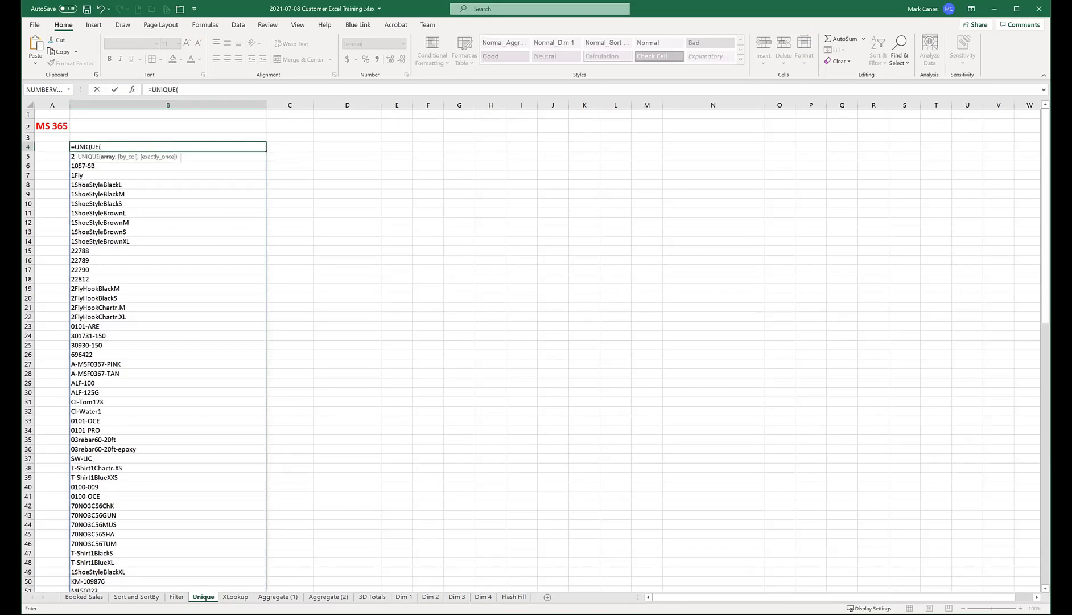
{"action": "left_click", "coordinate": [91, 596]}
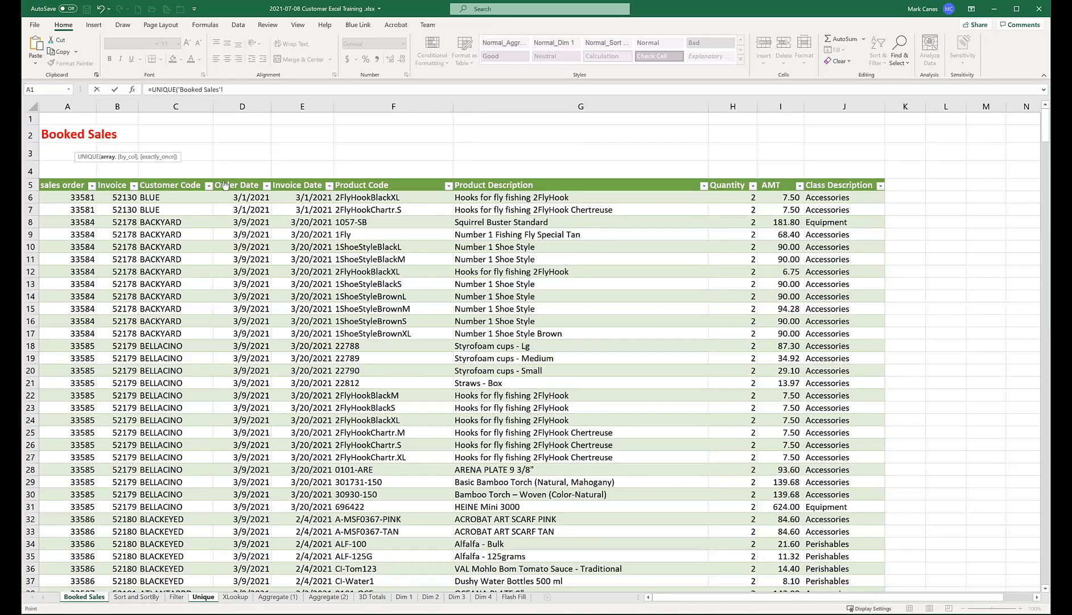
{"action": "left_click_drag", "start_coordinate": [177, 178], "coordinate": [378, 187]}
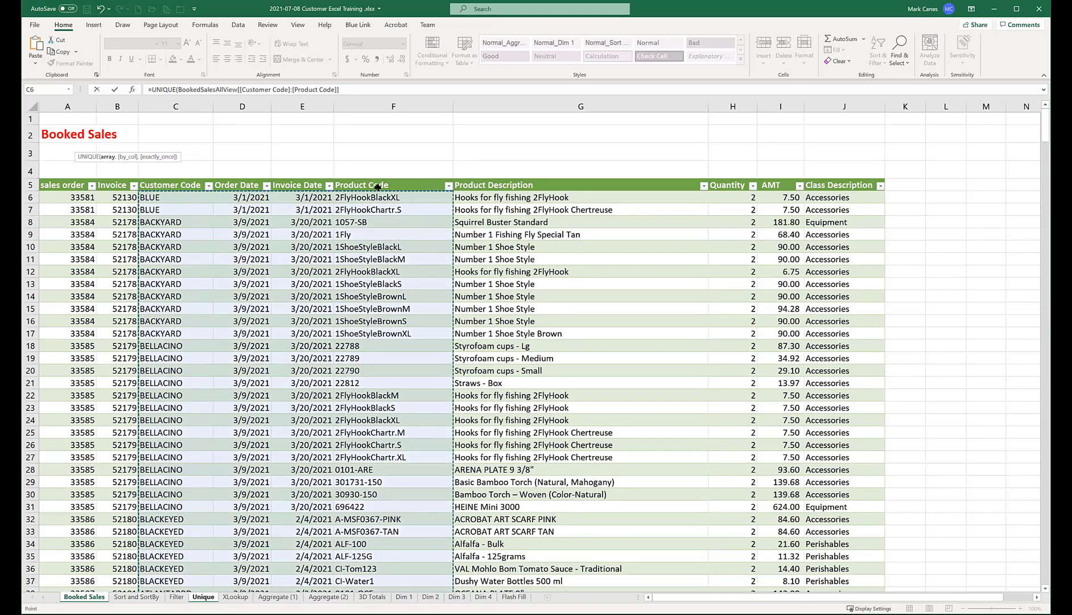
{"action": "type", "text": ")"}
{"action": "key", "text": "Return"}
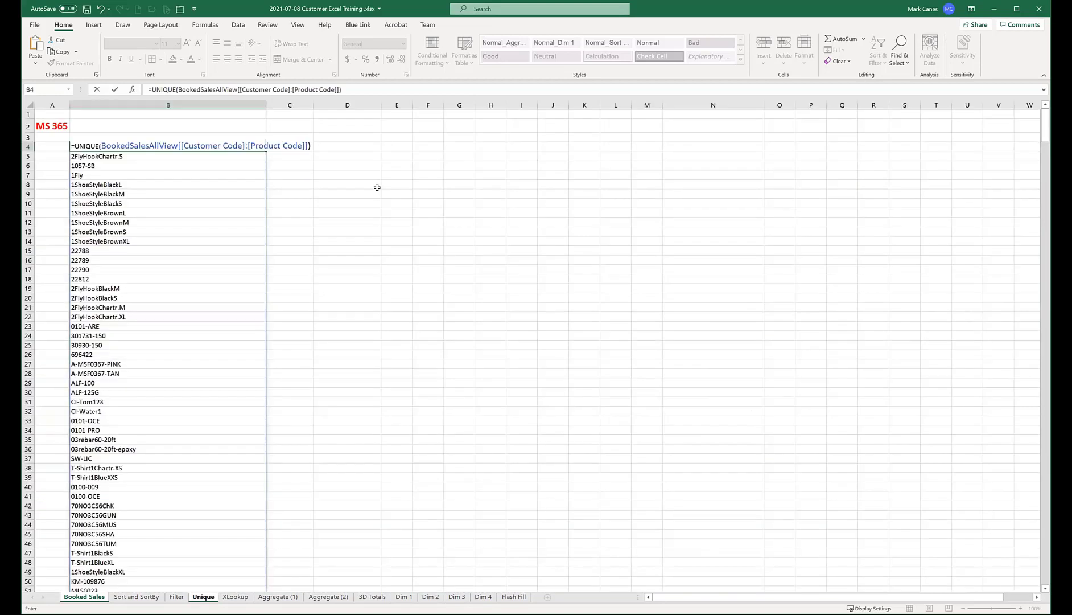
{"action": "key", "text": "Up"}
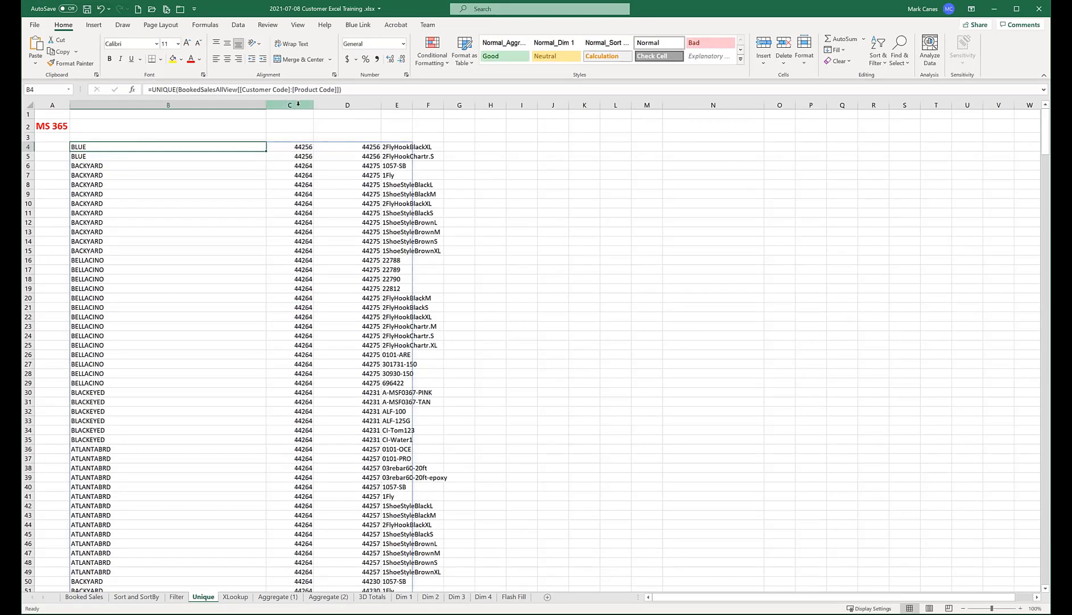
Step: Format columns C and D as Short Date and widen column E to fit the product codes
{"action": "left_click_drag", "start_coordinate": [298, 105], "coordinate": [347, 105]}
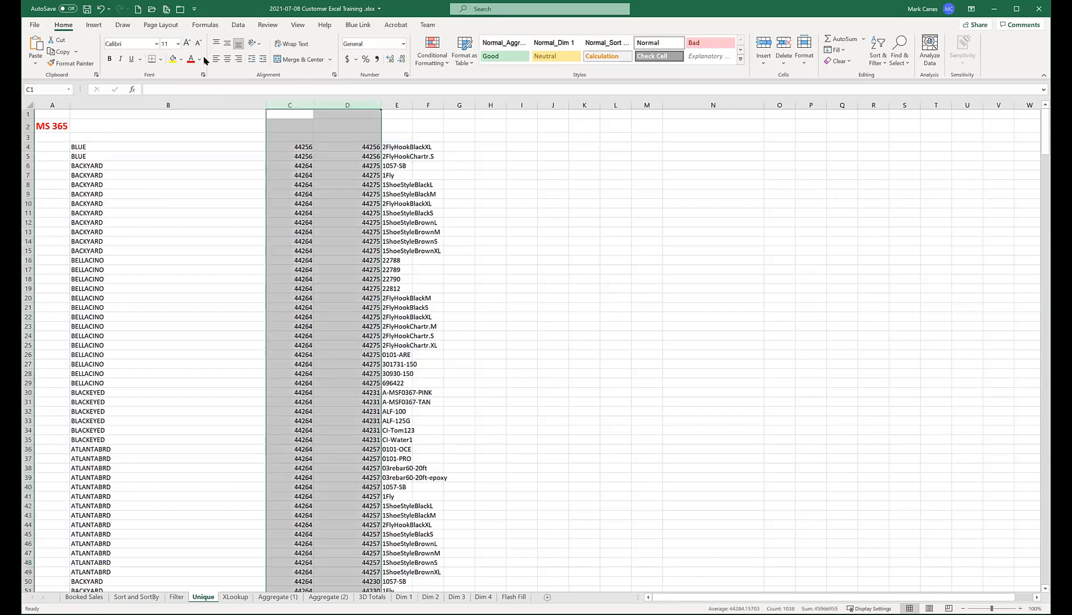
{"action": "left_click", "coordinate": [403, 44]}
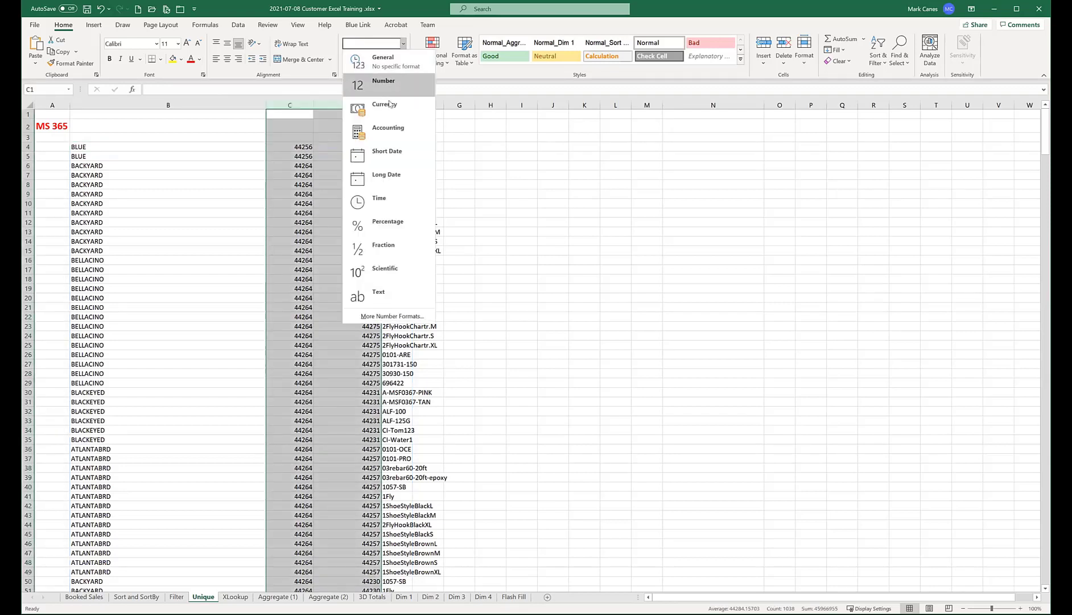
{"action": "left_click", "coordinate": [382, 151]}
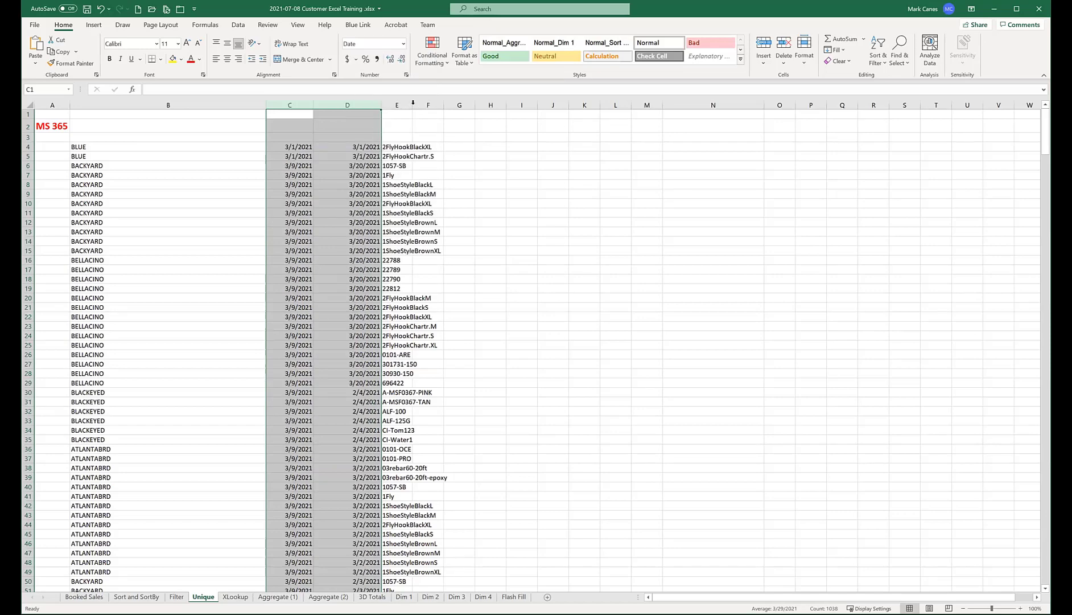
{"action": "left_click", "coordinate": [418, 206]}
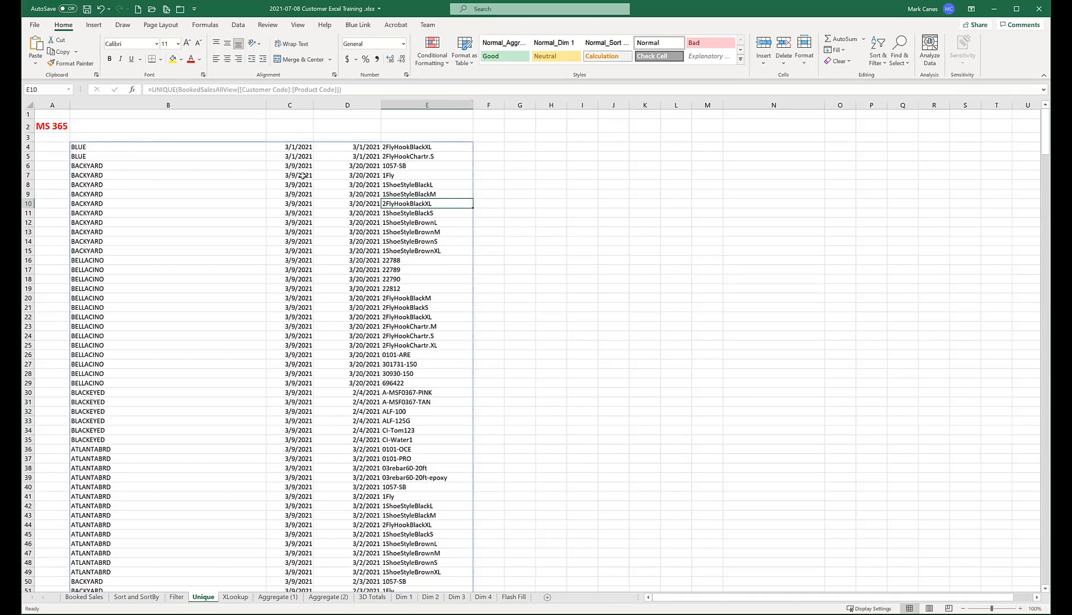
Step: Add TRUE as the by_col argument of the UNIQUE formula in B4 to return unique columns
{"action": "left_click", "coordinate": [86, 146]}
{"action": "double_click", "coordinate": [86, 147]}
{"action": "left_click", "coordinate": [259, 146]}
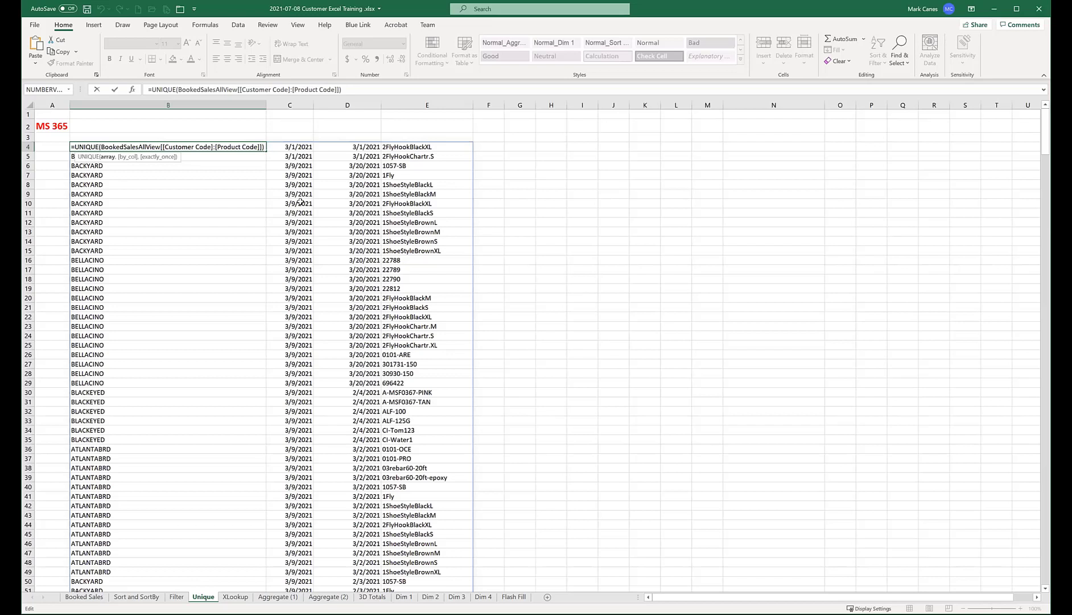
{"action": "type", "text": ","}
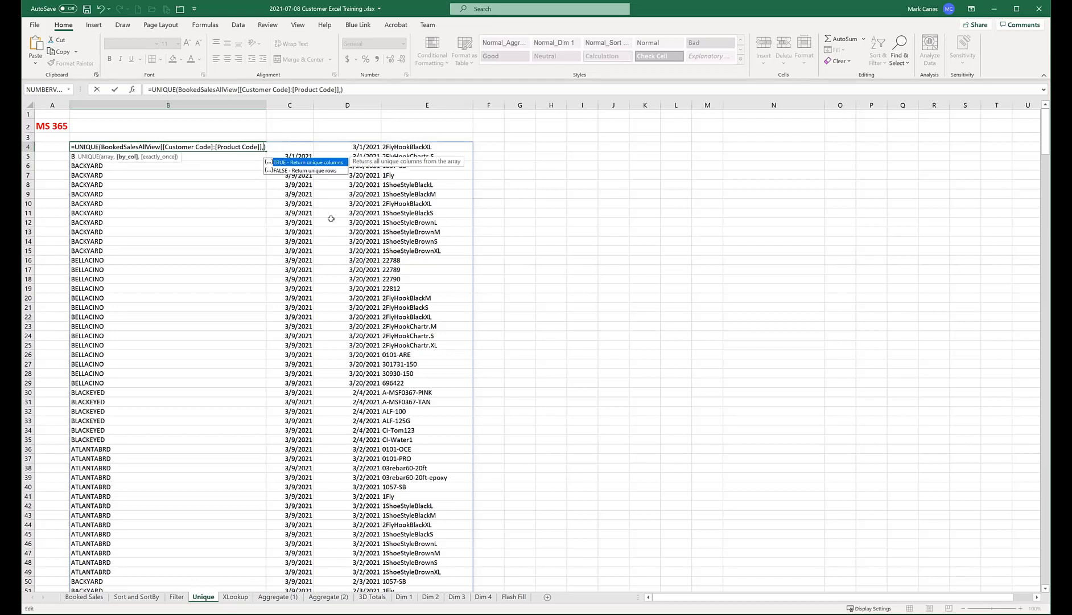
{"action": "double_click", "coordinate": [308, 163]}
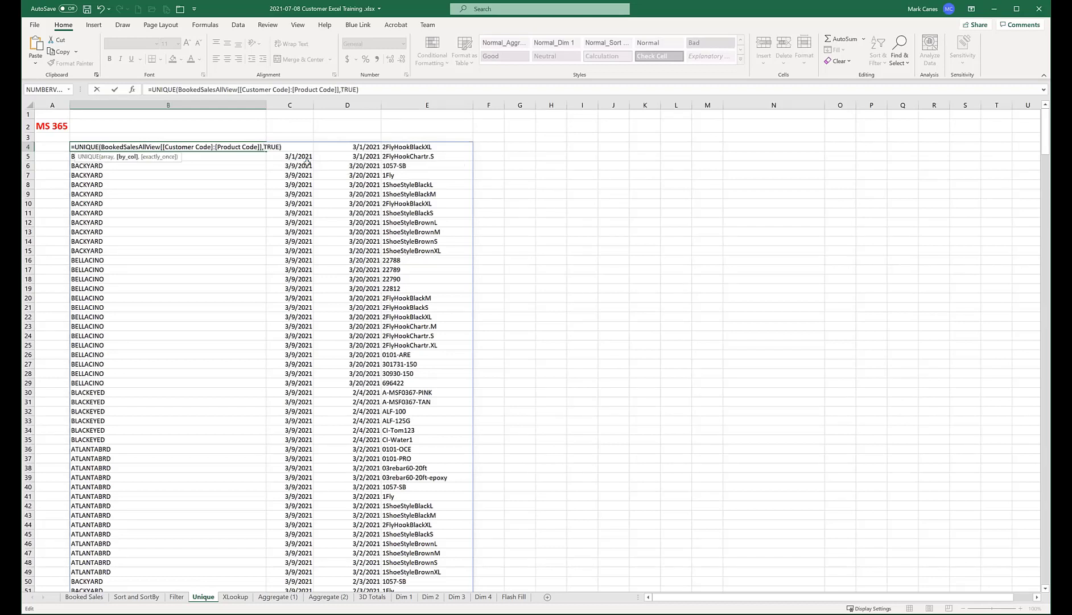
{"action": "key", "text": "Return"}
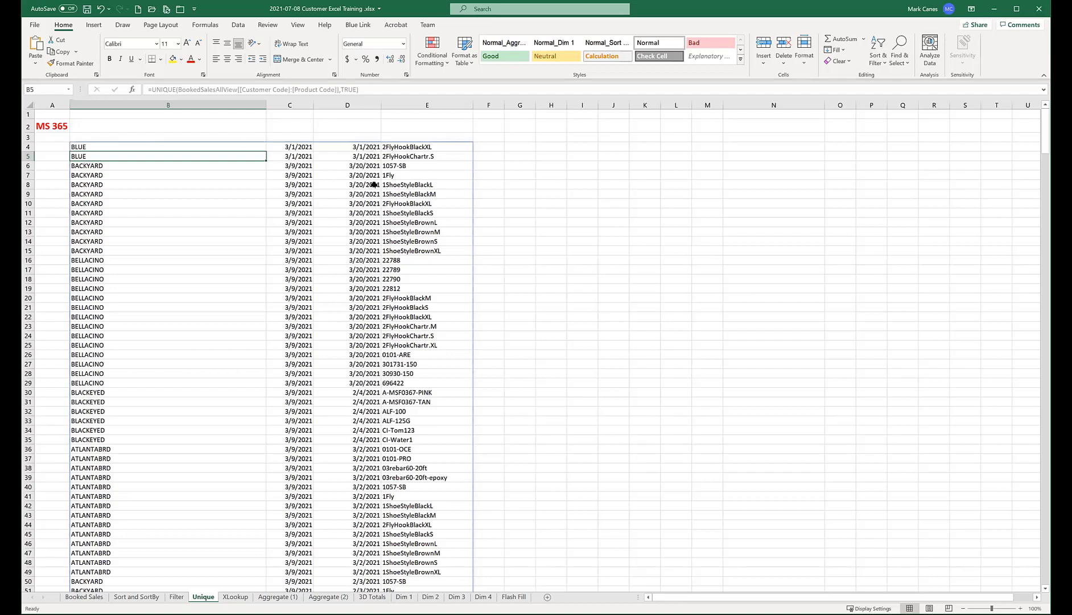
Step: Replace the formula in B4 with a UNIQUE formula on only the Booked Sales Customer Code column
{"action": "left_click", "coordinate": [84, 147]}
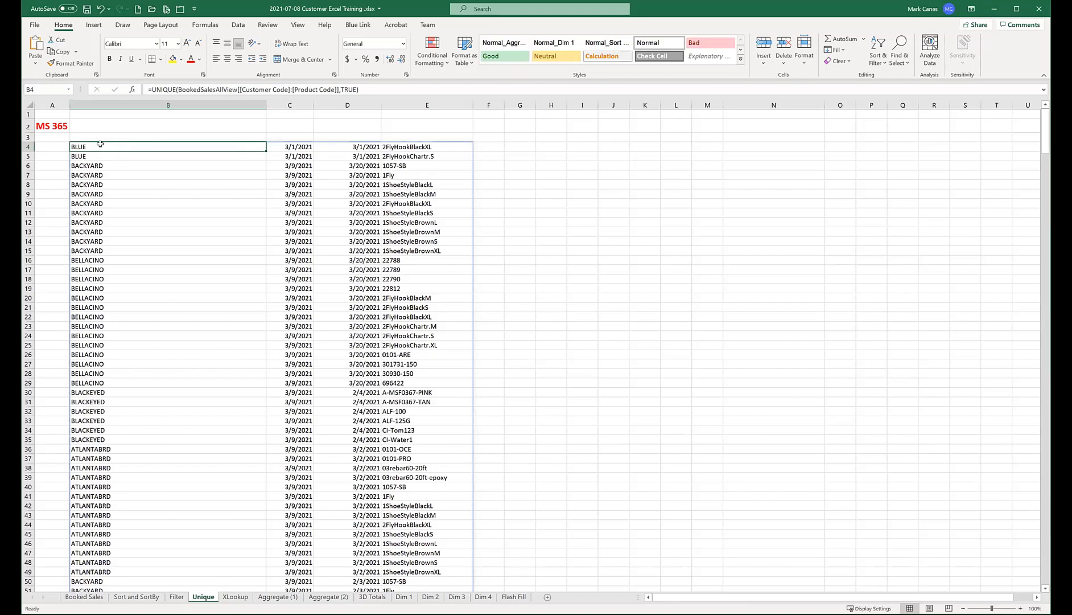
{"action": "type", "text": "="}
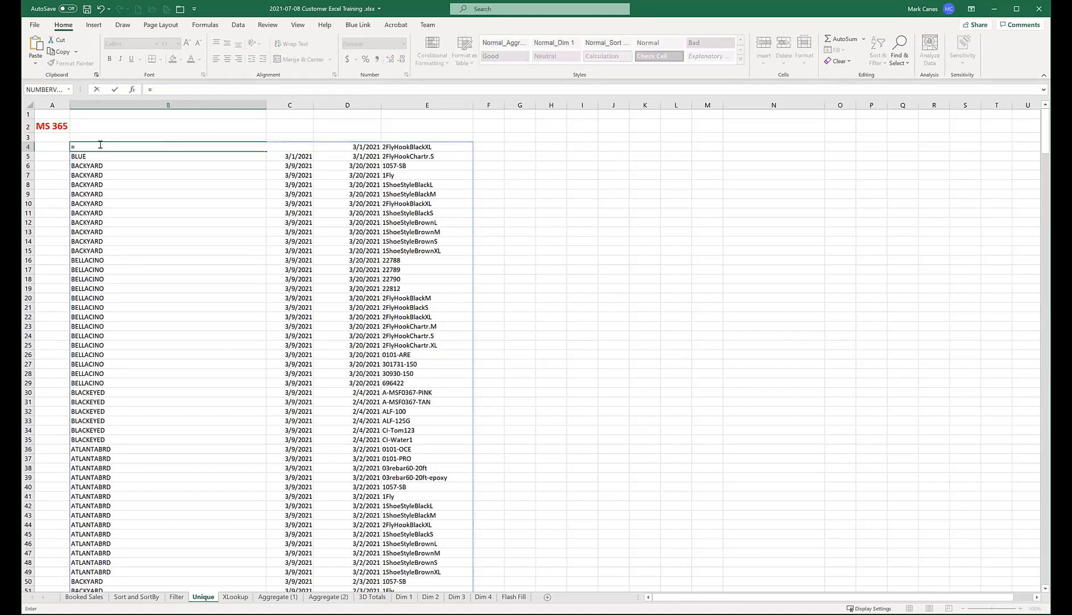
{"action": "type", "text": "uni"}
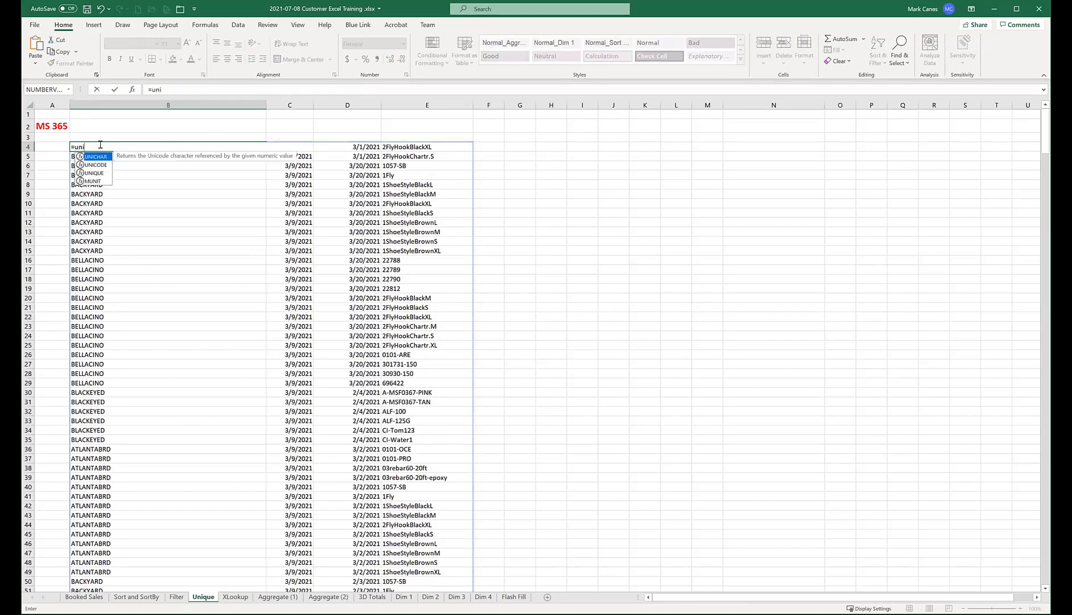
{"action": "key", "text": "Down"}
{"action": "key", "text": "Down"}
{"action": "key", "text": "Tab"}
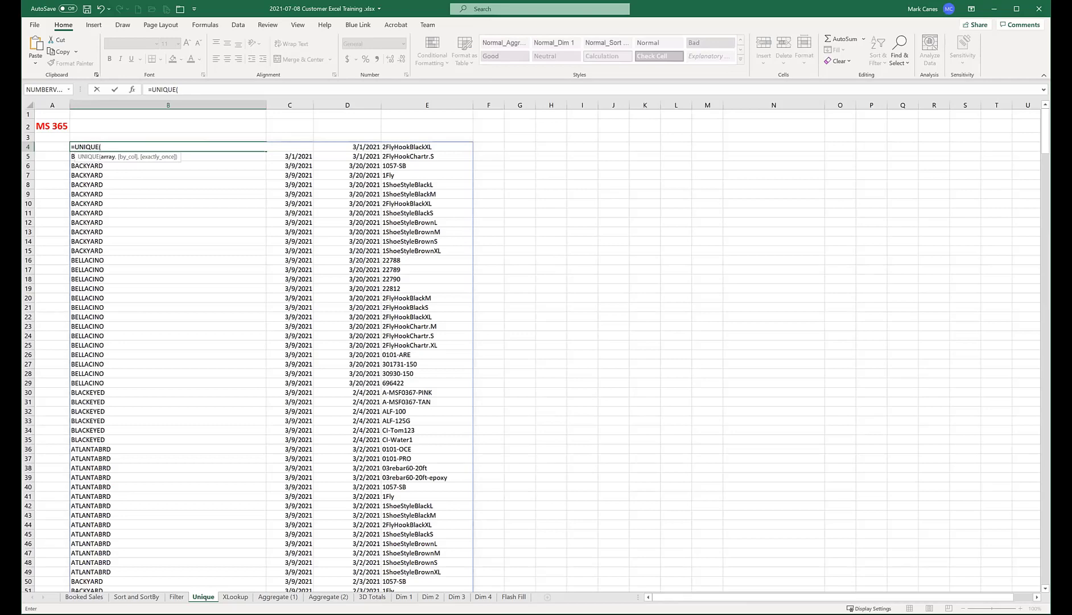
{"action": "left_click", "coordinate": [84, 596]}
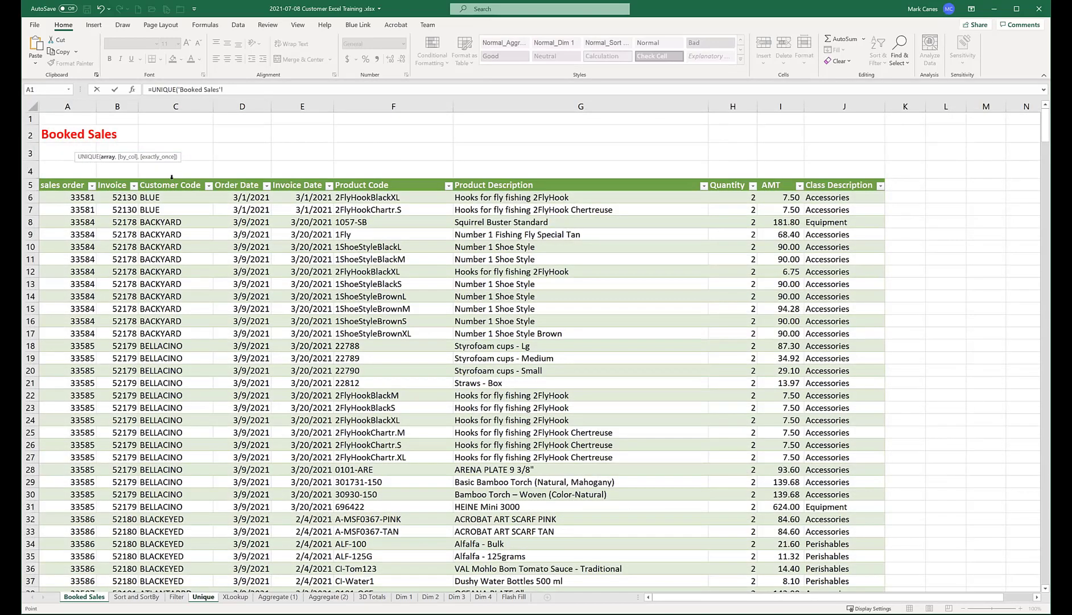
{"action": "left_click", "coordinate": [171, 178]}
{"action": "type", "text": ")"}
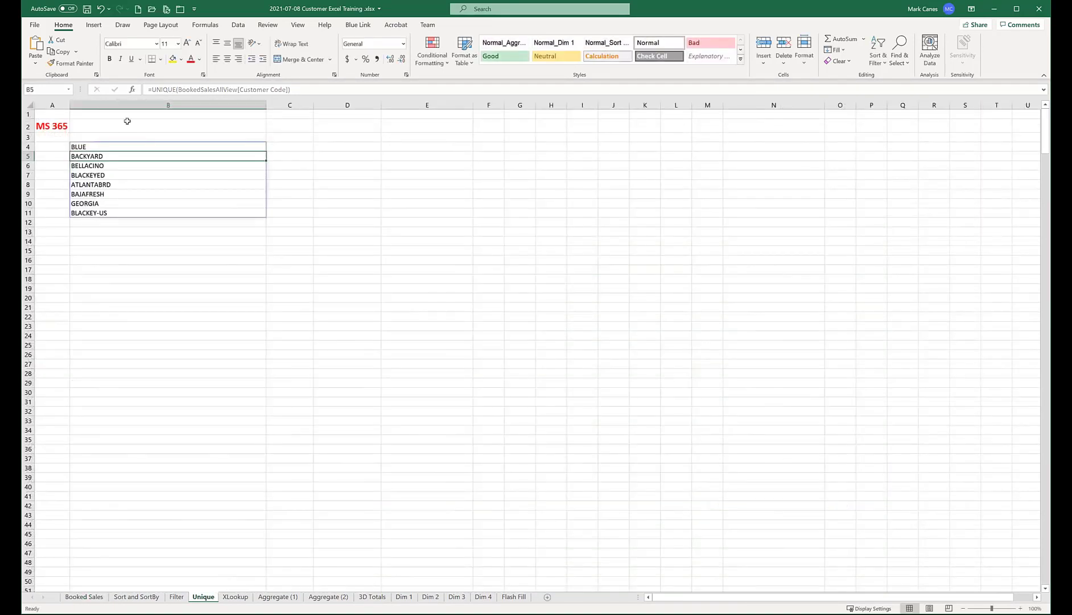
Step: Wrap the UNIQUE formula in B4 in SORT to list the distinct customer codes in ascending order
{"action": "left_click", "coordinate": [127, 223]}
{"action": "left_click", "coordinate": [98, 147]}
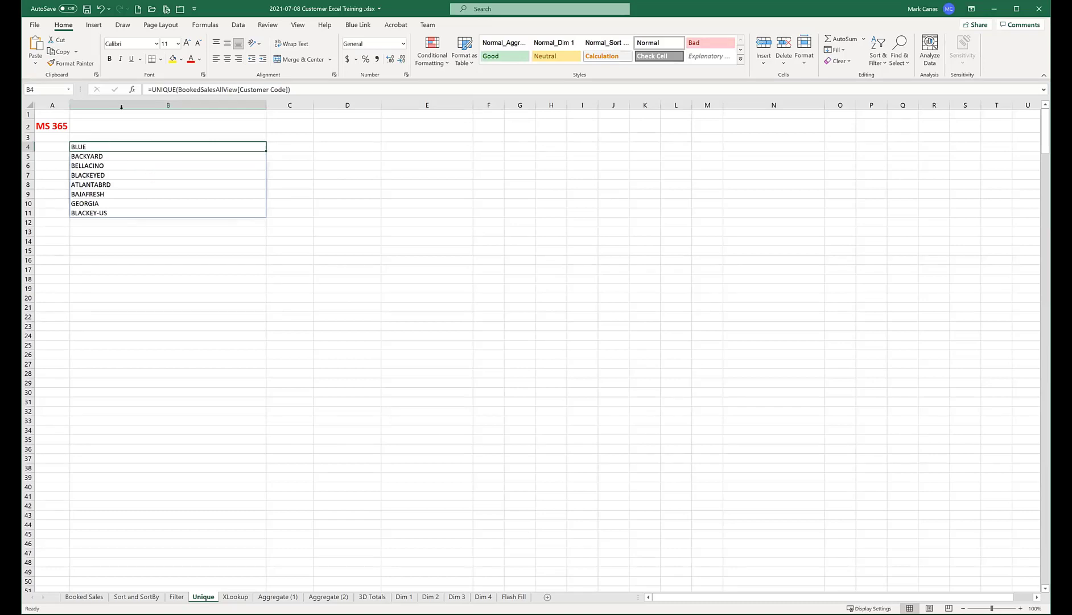
{"action": "key", "text": "F2"}
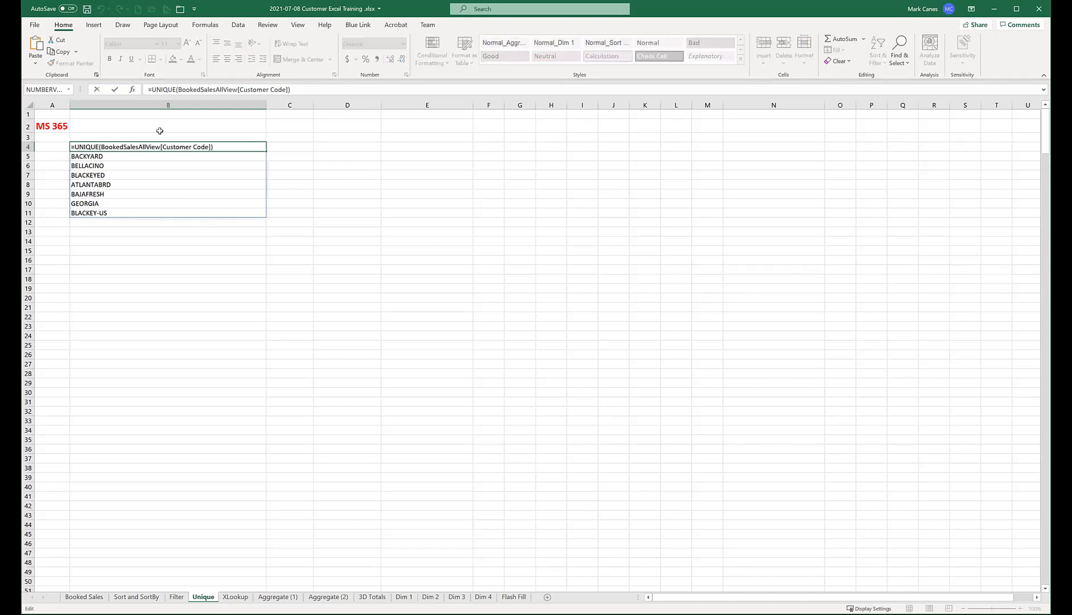
{"action": "type", "text": "sort("}
{"action": "key", "text": "End"}
{"action": "type", "text": ")"}
{"action": "key", "text": "Return"}
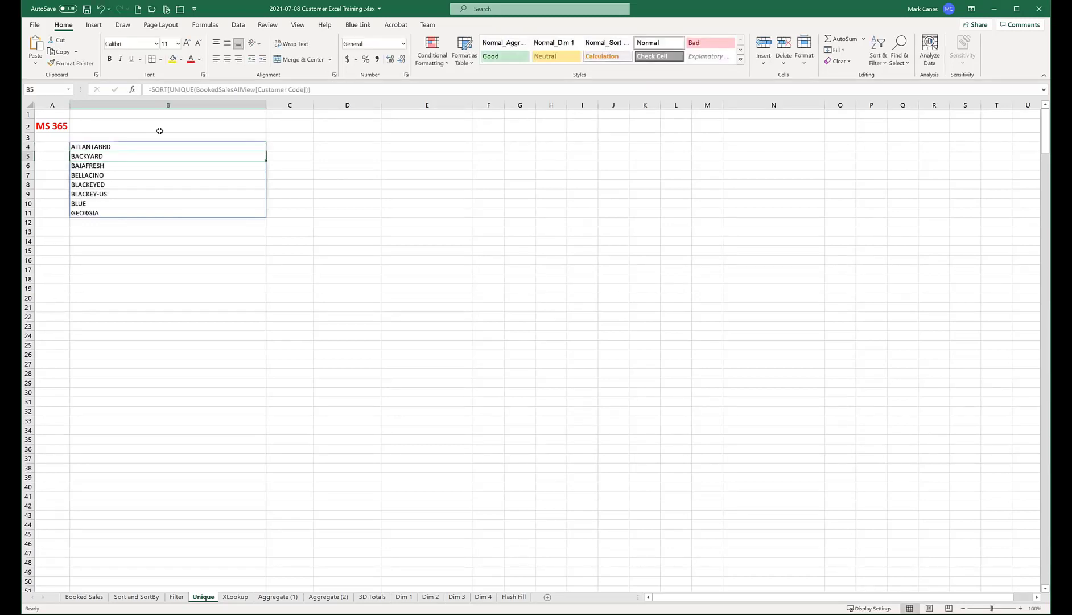
Step: Delete the sorted unique customer list formula from cell B4 on the Unique sheet
{"action": "left_click", "coordinate": [106, 229]}
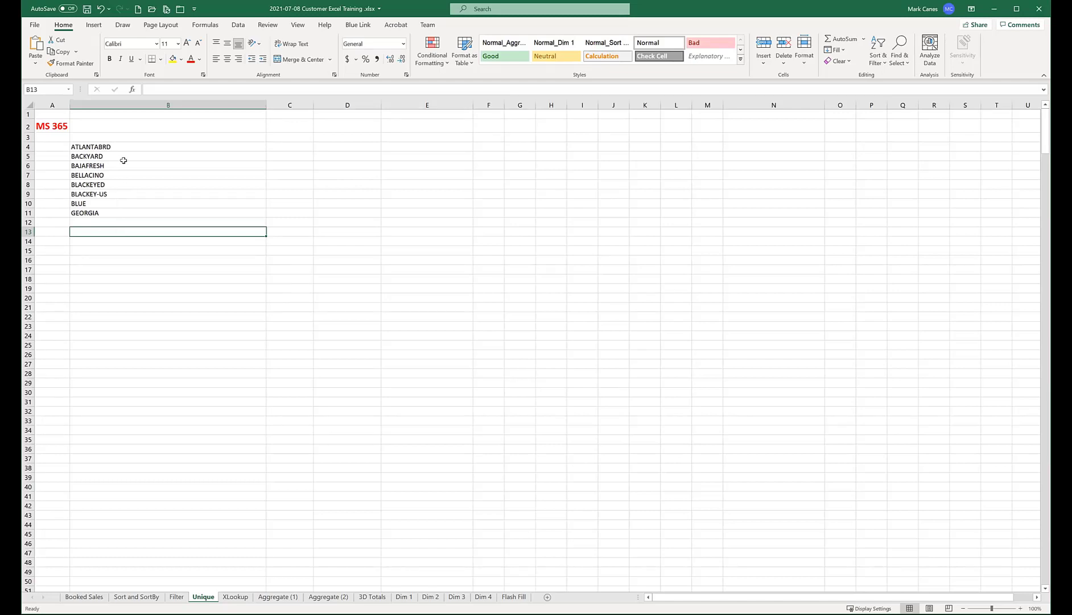
{"action": "left_click", "coordinate": [87, 146]}
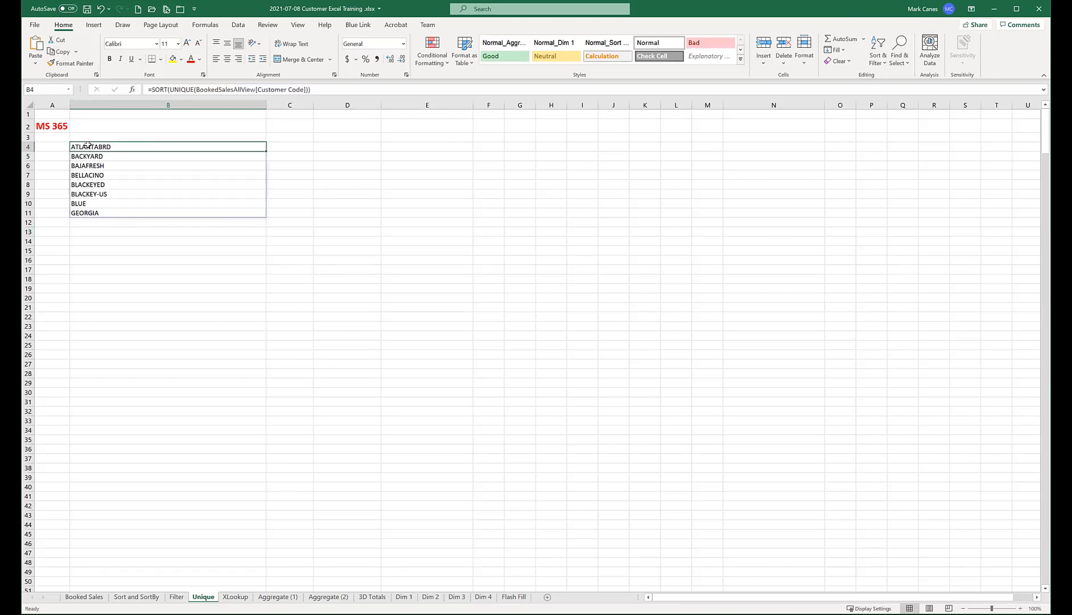
{"action": "key", "text": "Delete"}
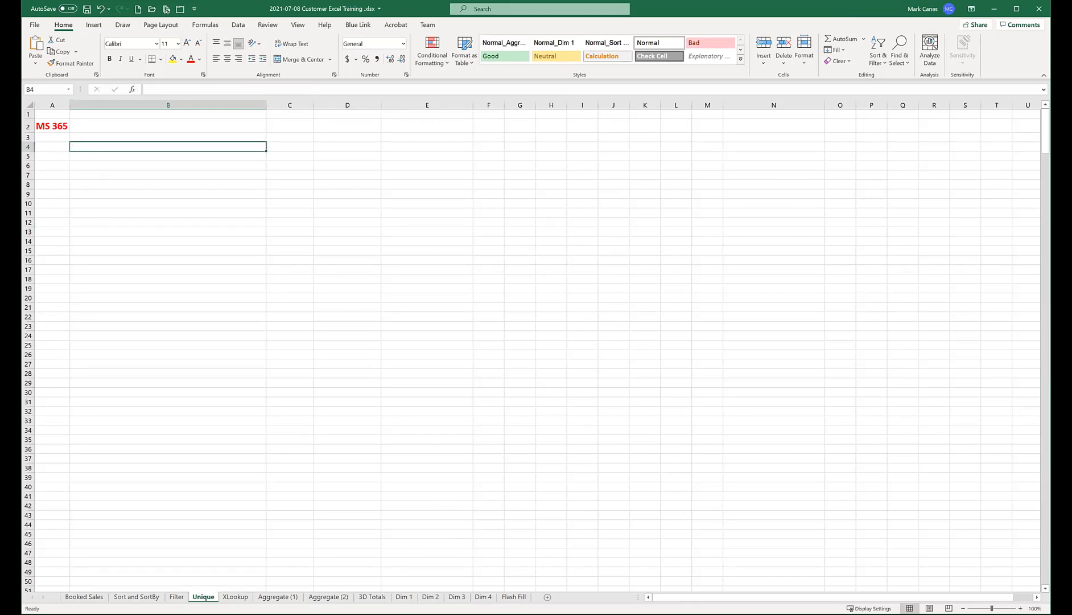
Step: Enter a UNIQUE formula in B4 covering the Customer Code through Order Date columns of the BookedSalesAllView table
{"action": "left_click", "coordinate": [84, 596]}
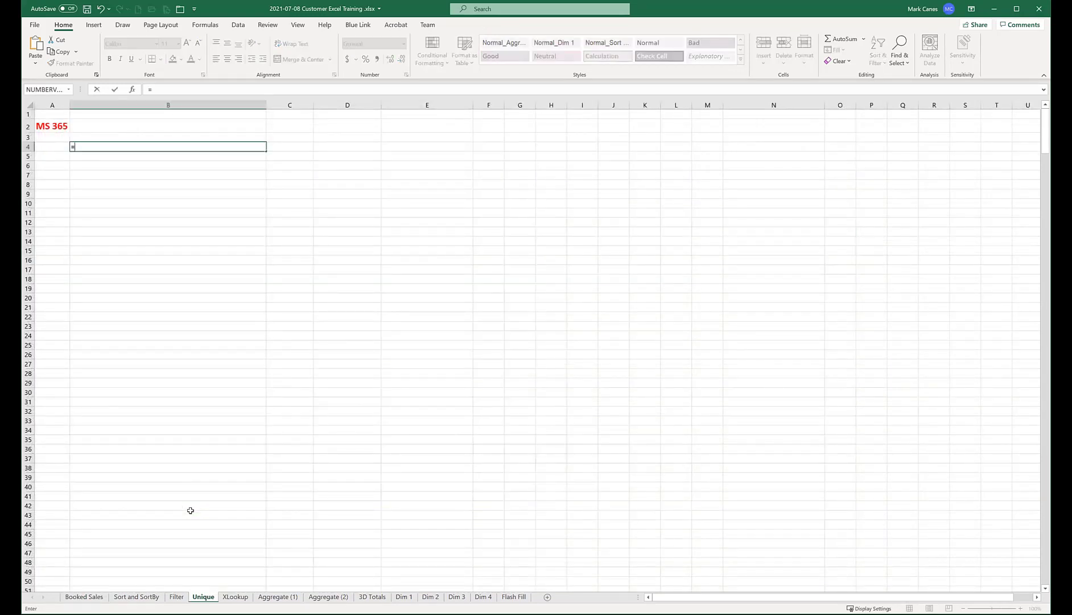
{"action": "type", "text": "uniq"}
{"action": "key", "text": "Tab"}
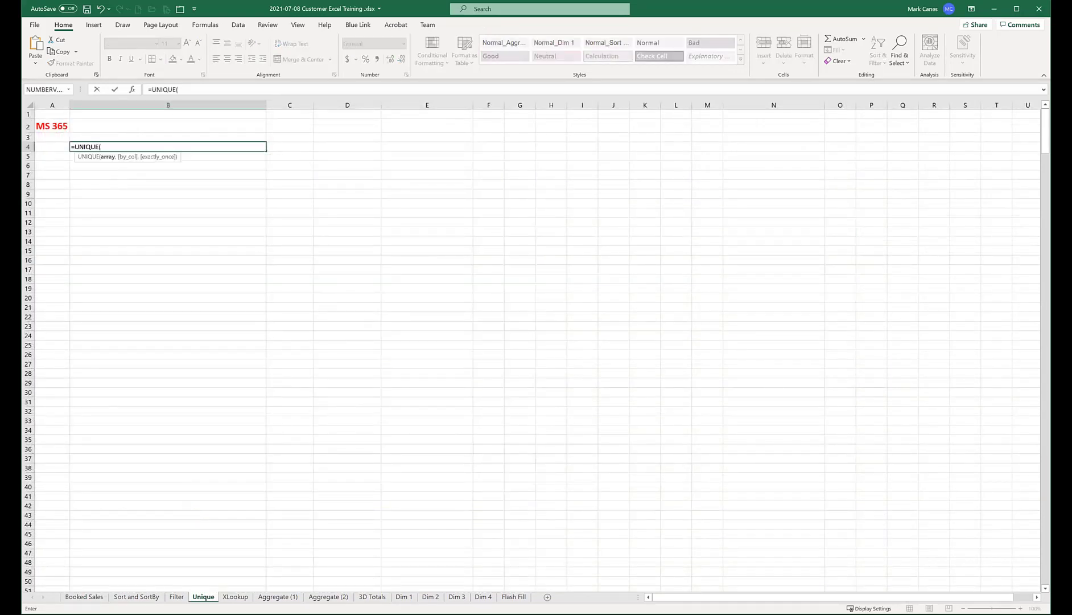
{"action": "left_click", "coordinate": [84, 598]}
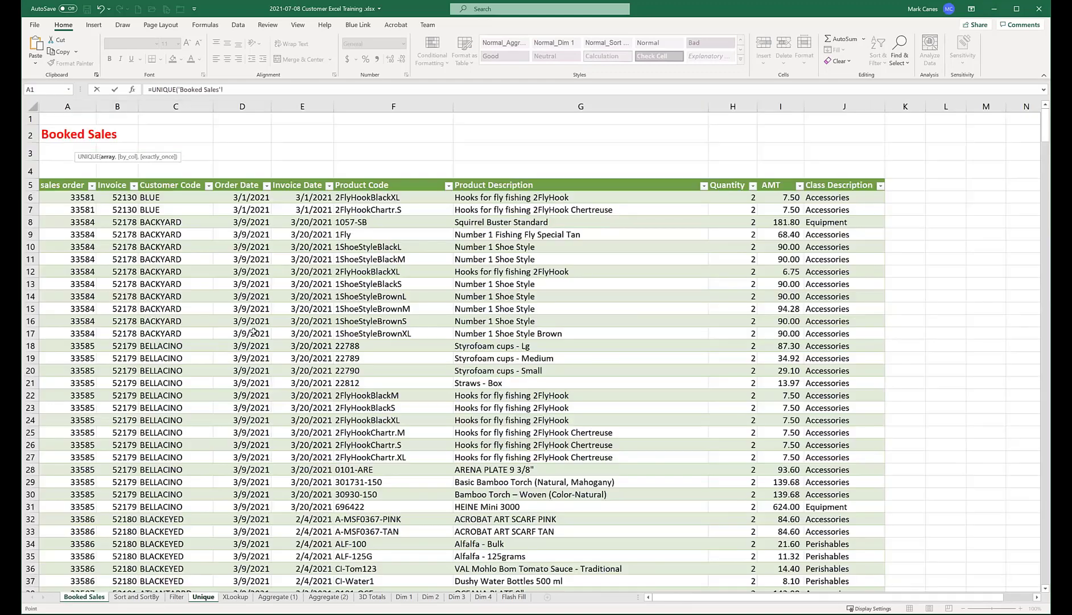
{"action": "left_click_drag", "start_coordinate": [182, 178], "coordinate": [236, 186]}
{"action": "type", "text": ")"}
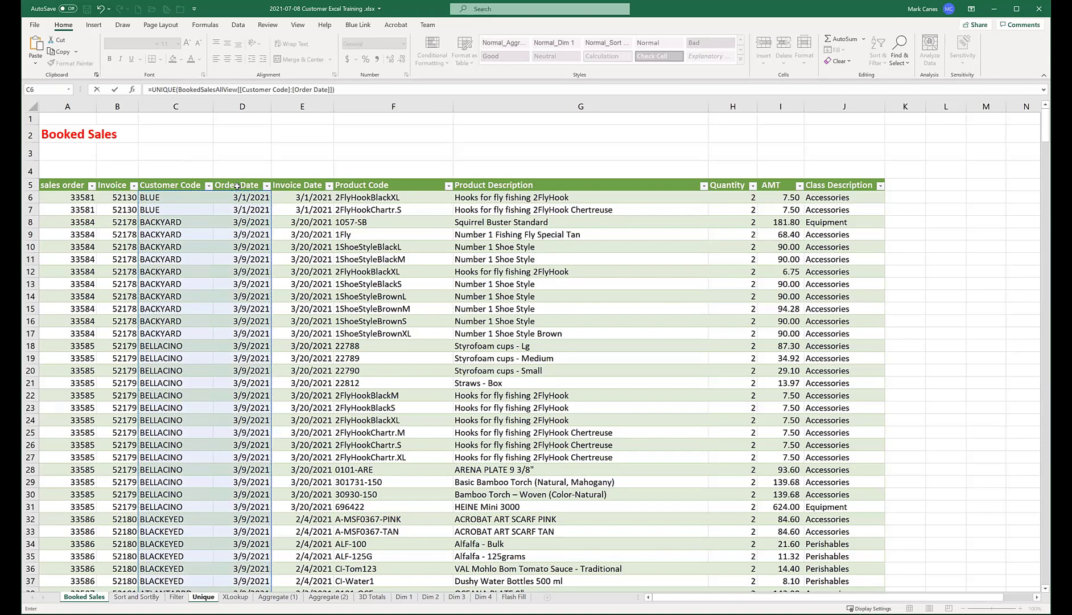
{"action": "key", "text": "Return"}
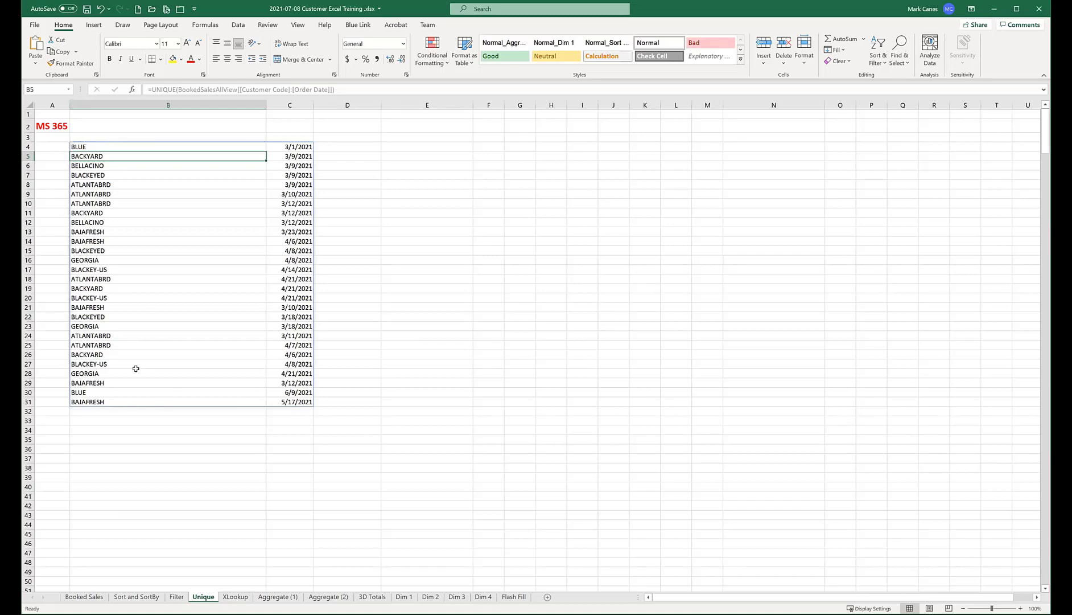
Step: Examine the unique customer and date list, then the formula results on the Filter and Sort and SortBy sheets
{"action": "left_click", "coordinate": [290, 389]}
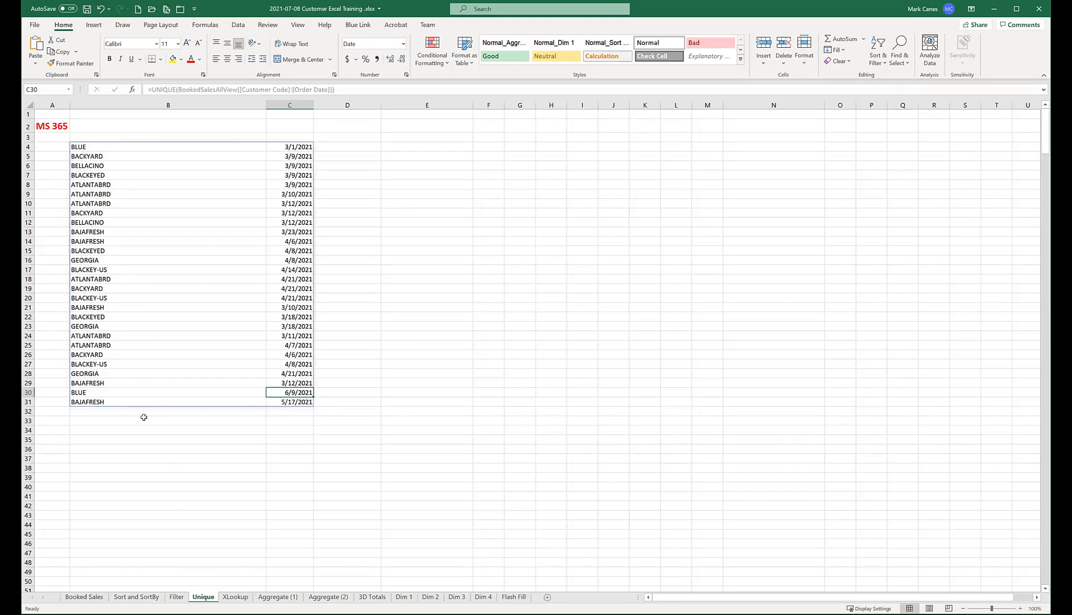
{"action": "left_click", "coordinate": [107, 412]}
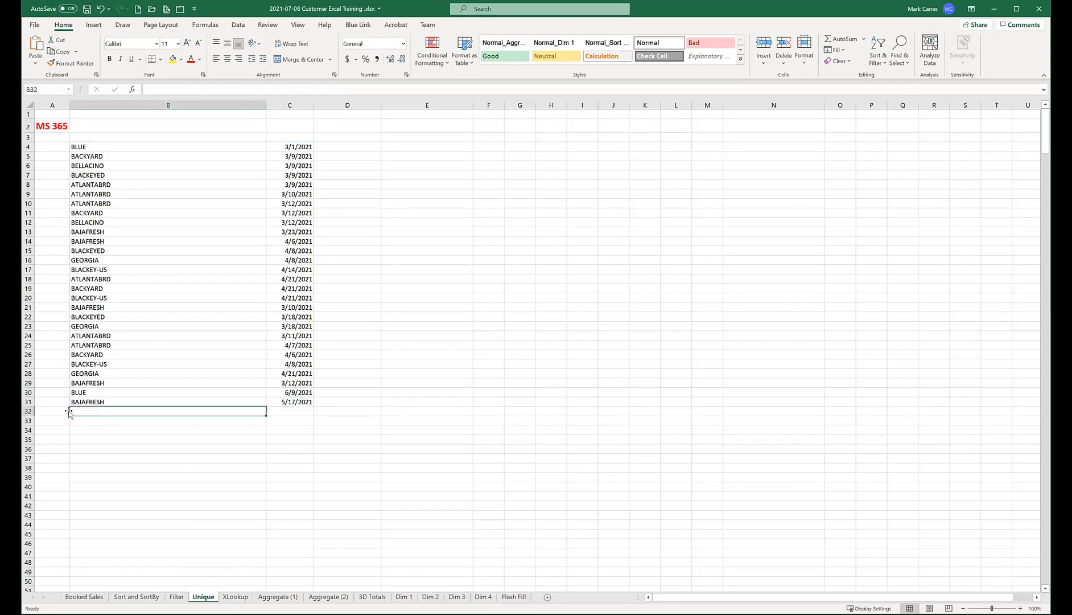
{"action": "left_click", "coordinate": [48, 401]}
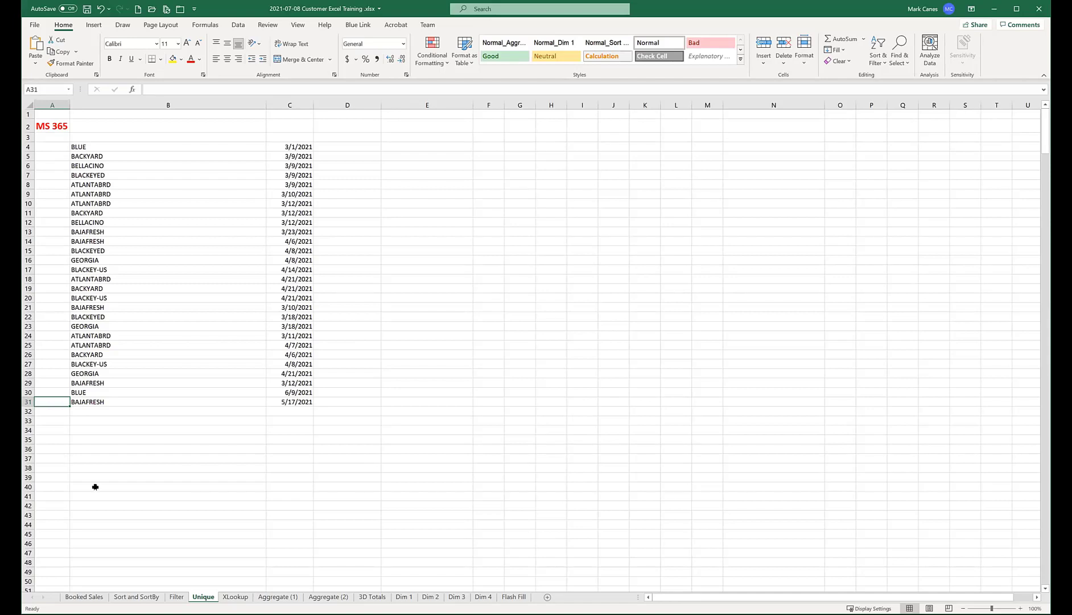
{"action": "left_click", "coordinate": [177, 597]}
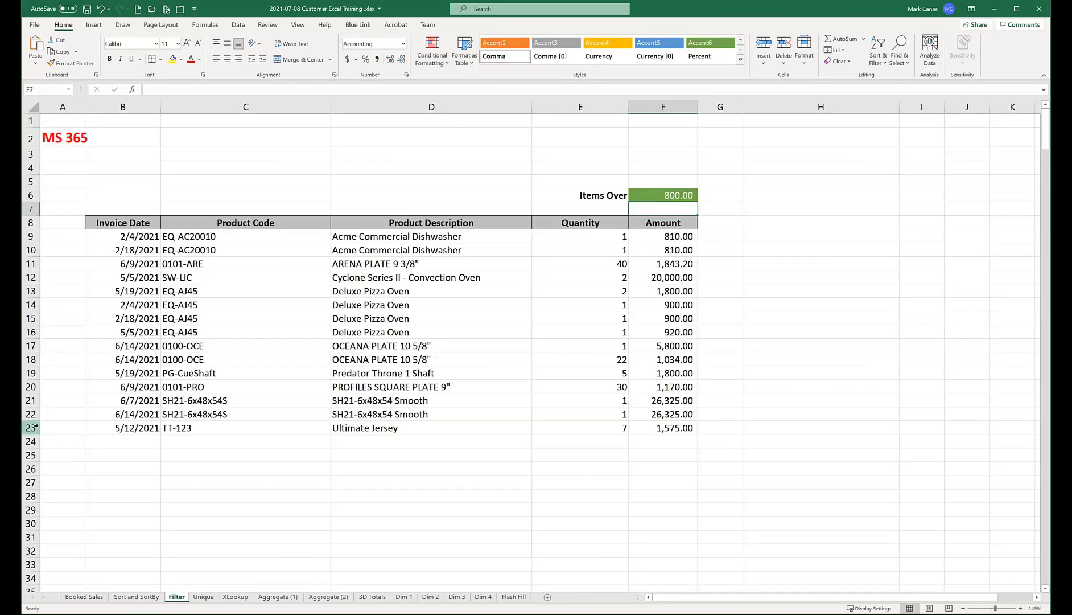
{"action": "left_click", "coordinate": [136, 598]}
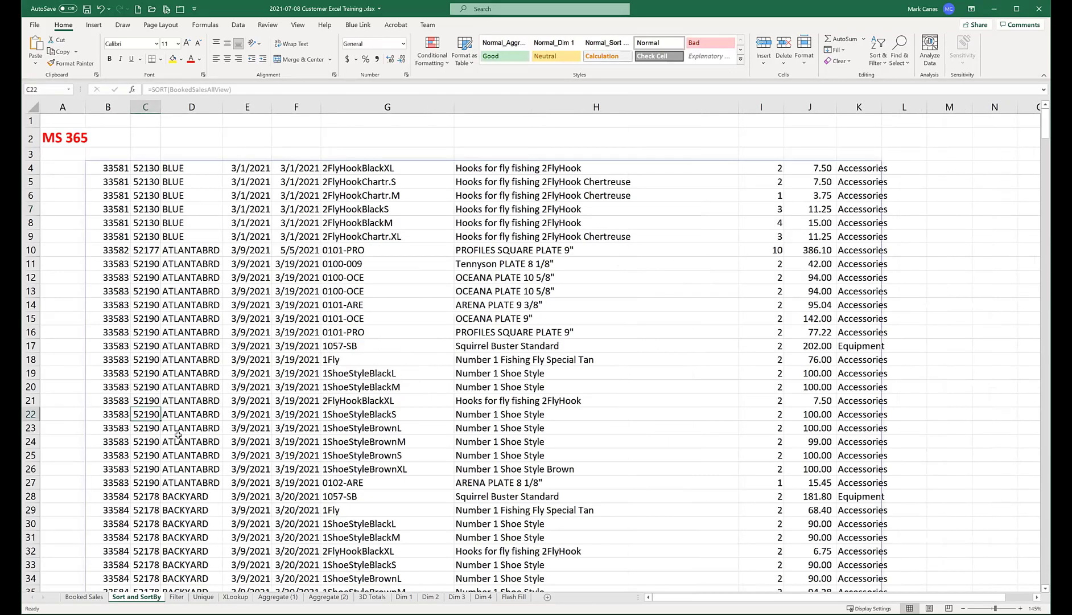
{"action": "scroll", "coordinate": [181, 436], "scroll_direction": "down", "scroll_amount": 20}
{"action": "scroll", "coordinate": [182, 437], "scroll_direction": "up", "scroll_amount": 20}
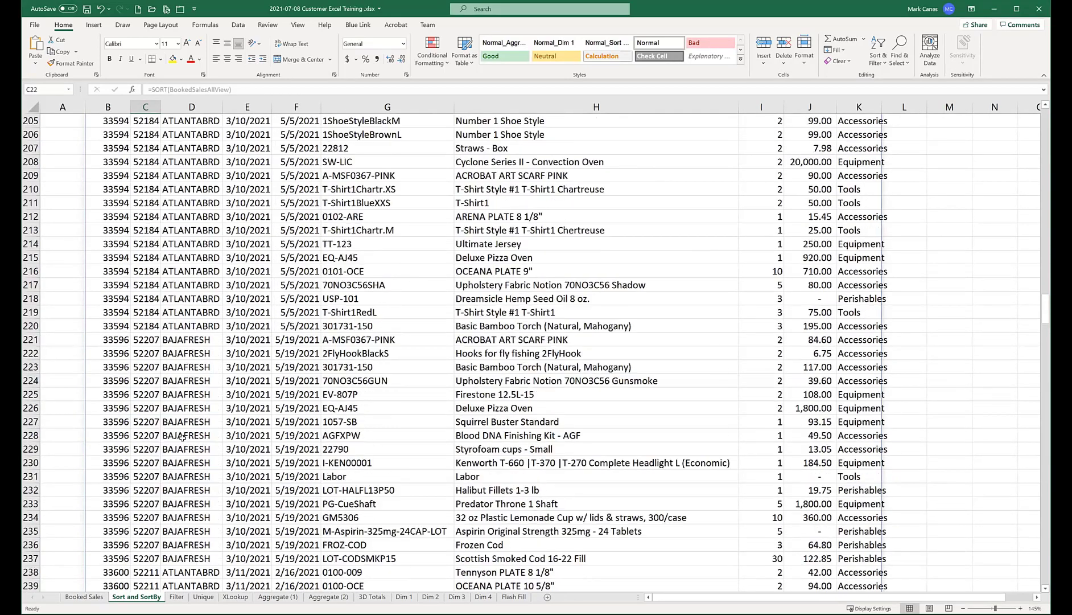
{"action": "scroll", "coordinate": [181, 437], "scroll_direction": "up", "scroll_amount": 20}
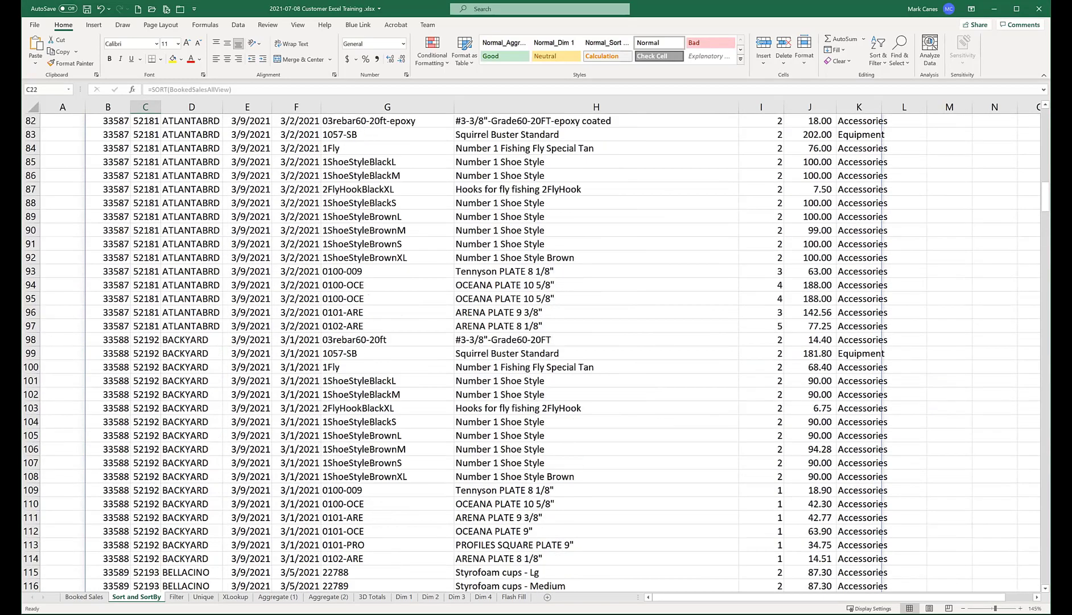
{"action": "scroll", "coordinate": [94, 584], "scroll_direction": "up", "scroll_amount": 12}
{"action": "scroll", "coordinate": [96, 583], "scroll_direction": "up", "scroll_amount": 6}
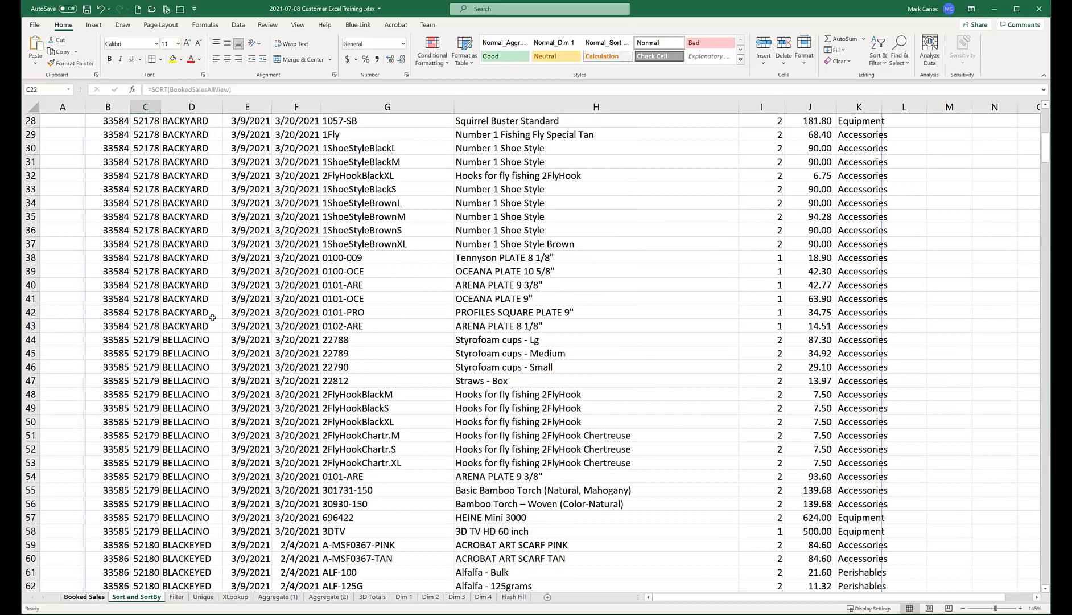
Step: From the Booked Sales sheet, open the BookedSalesAllView query for editing in the Power Query Editor
{"action": "key", "text": "ctrl+Page_Up"}
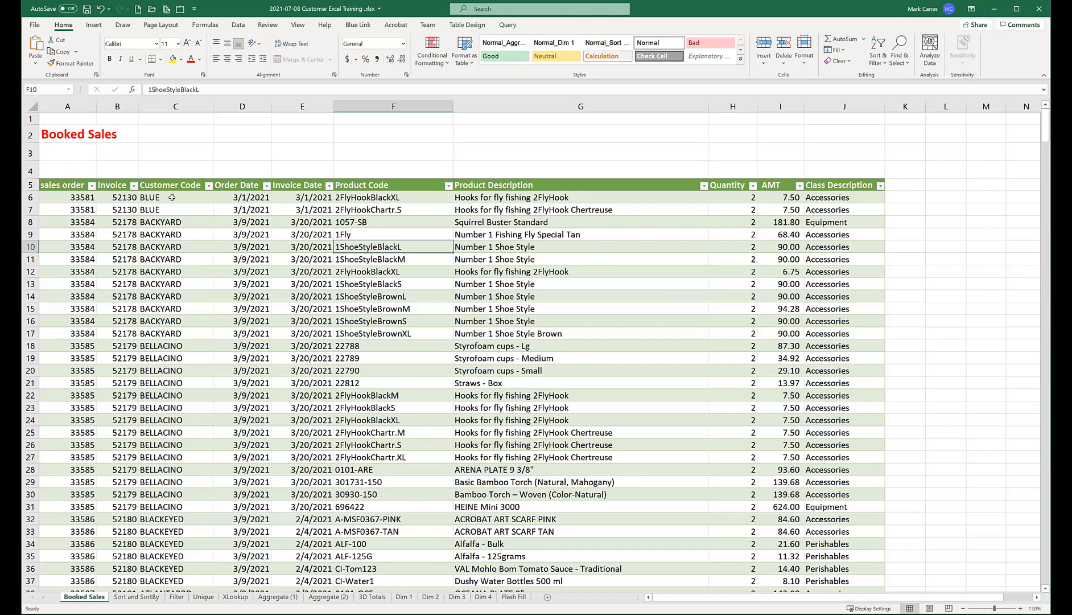
{"action": "left_click", "coordinate": [238, 25]}
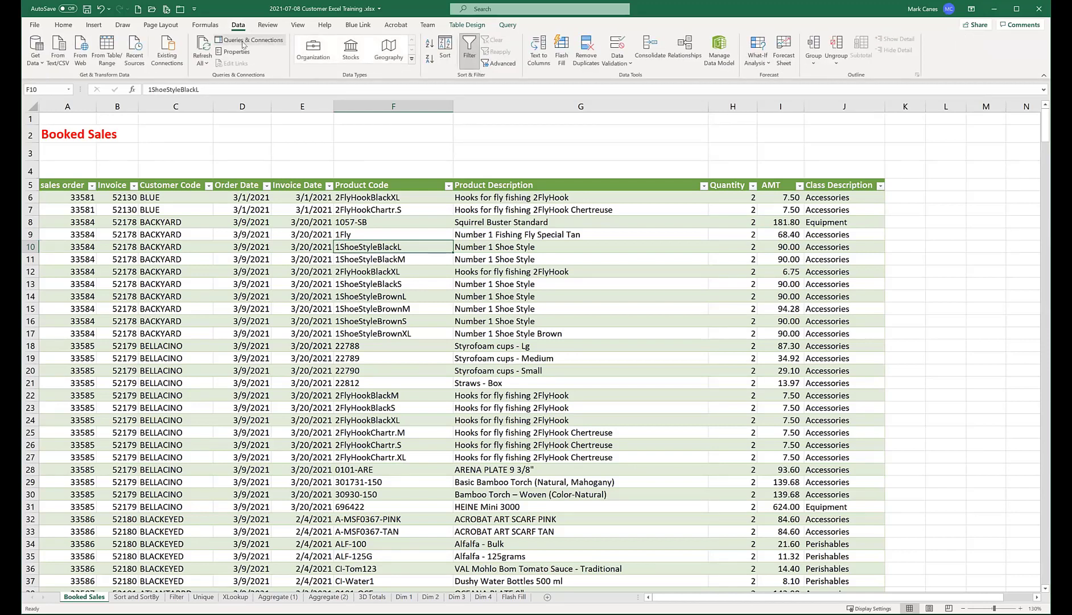
{"action": "left_click", "coordinate": [243, 43]}
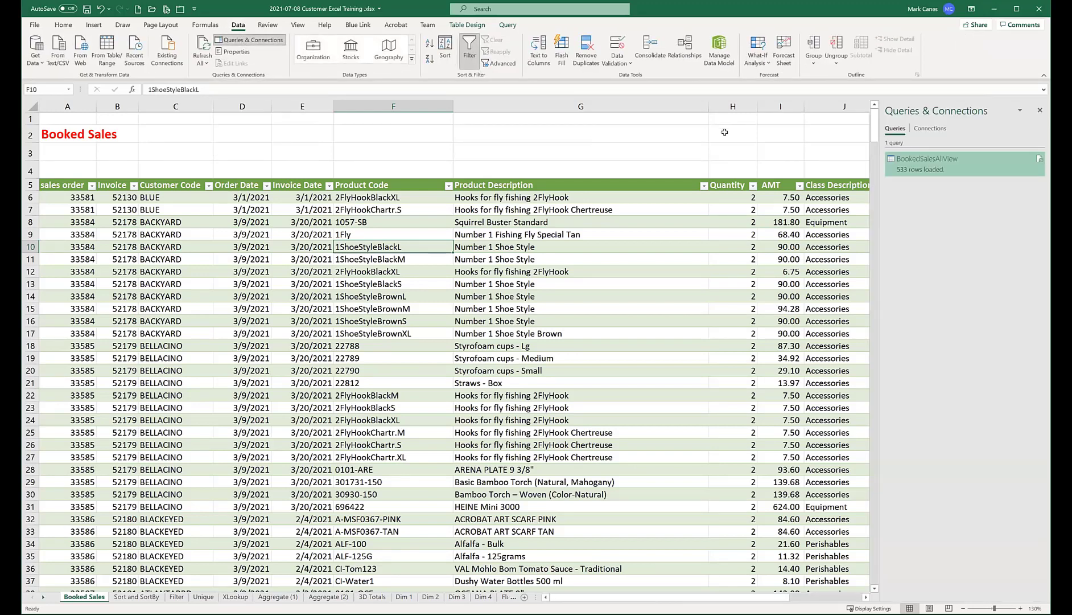
{"action": "right_click", "coordinate": [912, 166]}
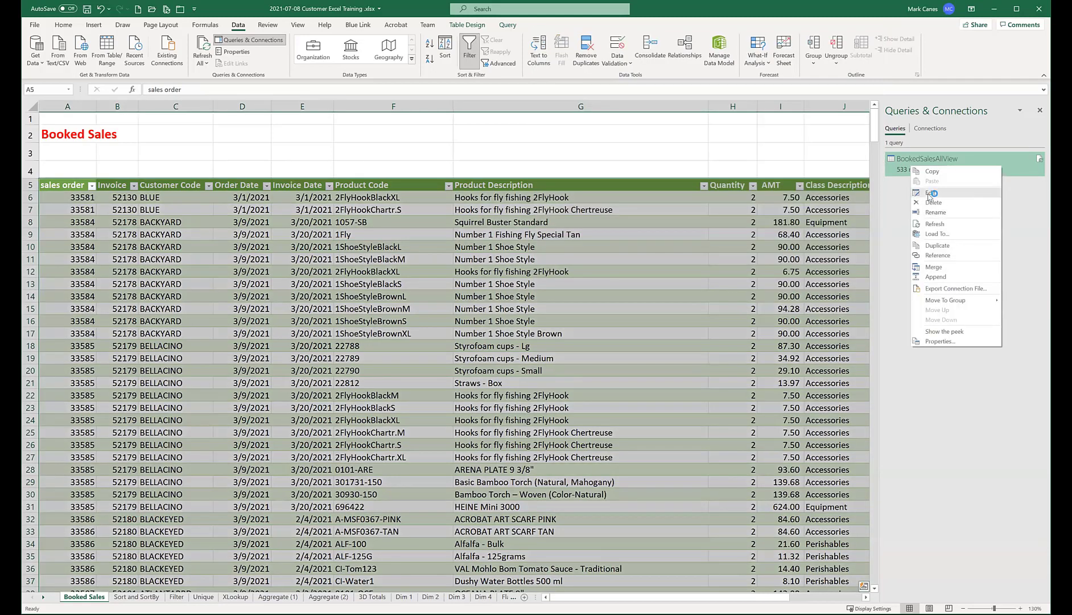
{"action": "left_click", "coordinate": [931, 193]}
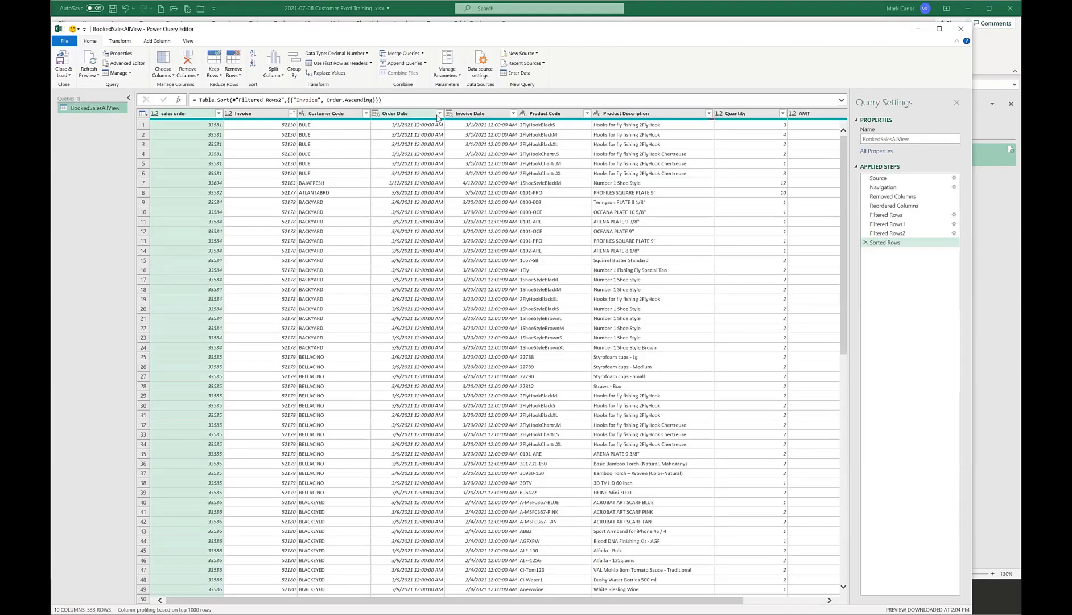
Step: Edit the Filtered Rows2 step to keep rows whose Order Date is after 6/1/2021
{"action": "left_click", "coordinate": [440, 114]}
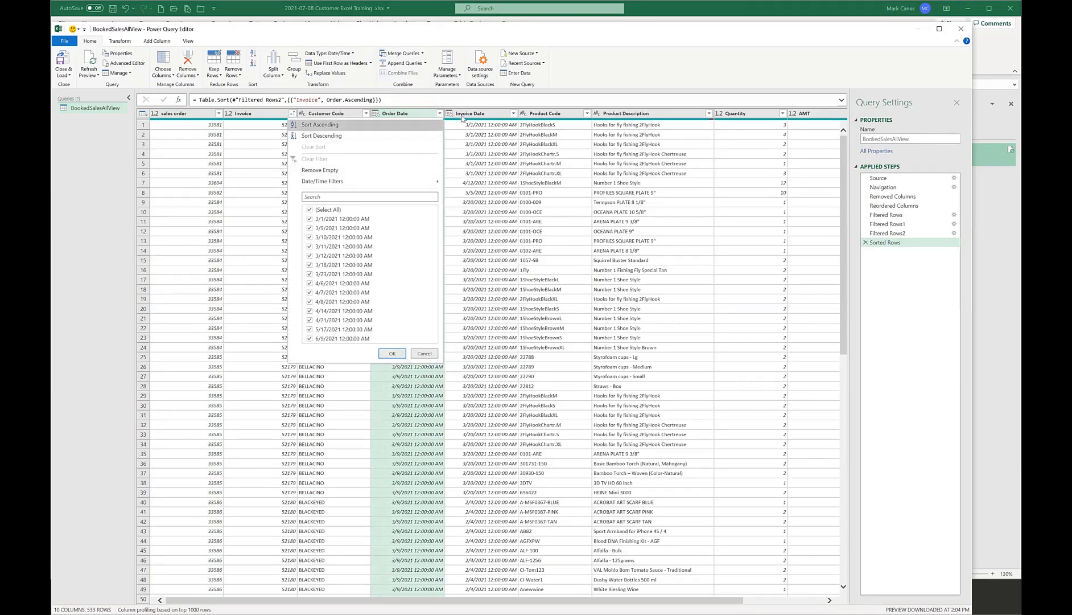
{"action": "left_click", "coordinate": [924, 233]}
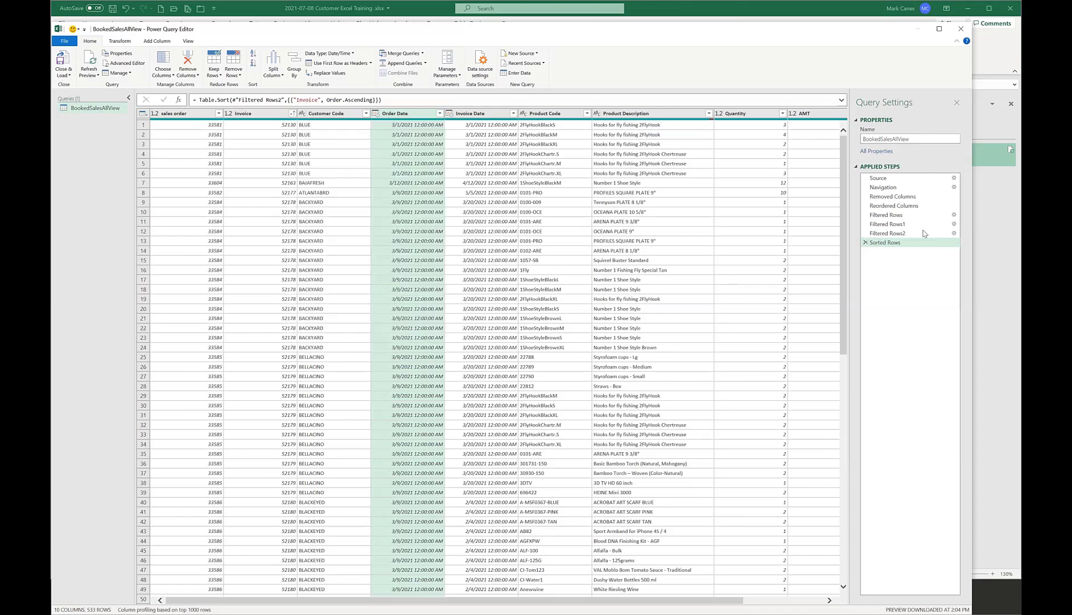
{"action": "left_click", "coordinate": [954, 233]}
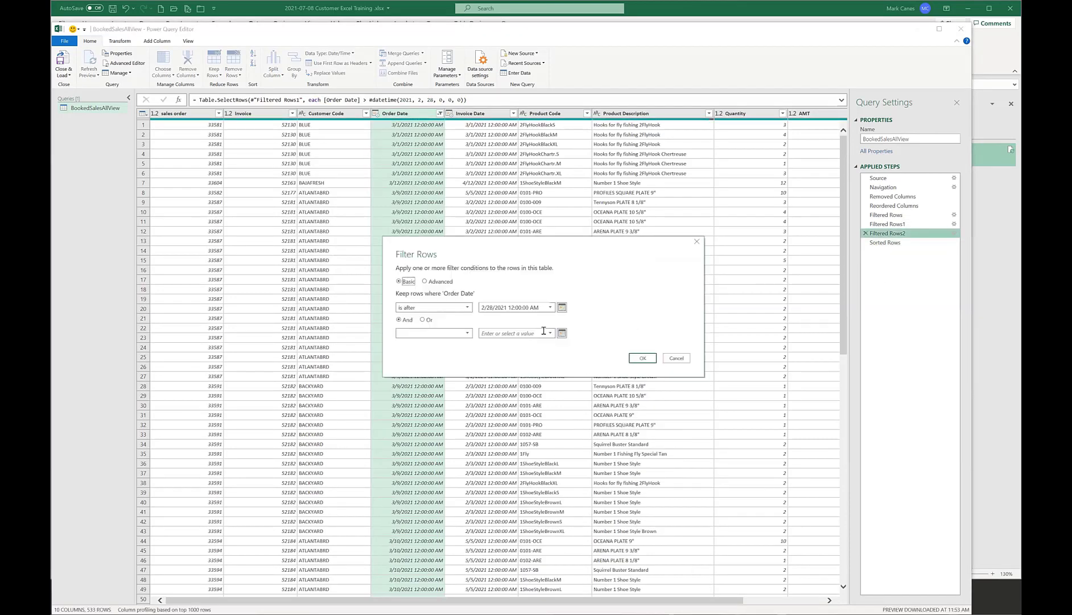
{"action": "left_click", "coordinate": [491, 307]}
{"action": "key", "text": "shift+Right"}
{"action": "type", "text": "6"}
{"action": "key", "text": "Right"}
{"action": "key", "text": "shift+Right"}
{"action": "key", "text": "shift+Right"}
{"action": "type", "text": "1"}
{"action": "left_click", "coordinate": [649, 359]}
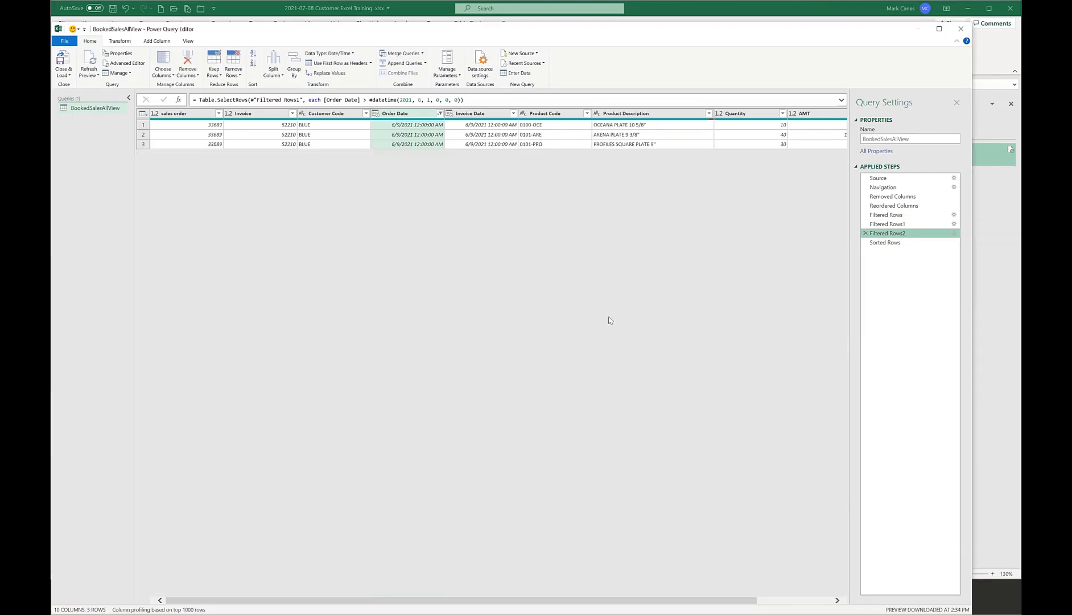
Step: Set the Filtered Rows2 condition to keep rows whose Order Date is after 4/1/2021 12:00:00 AM
{"action": "left_click", "coordinate": [441, 113]}
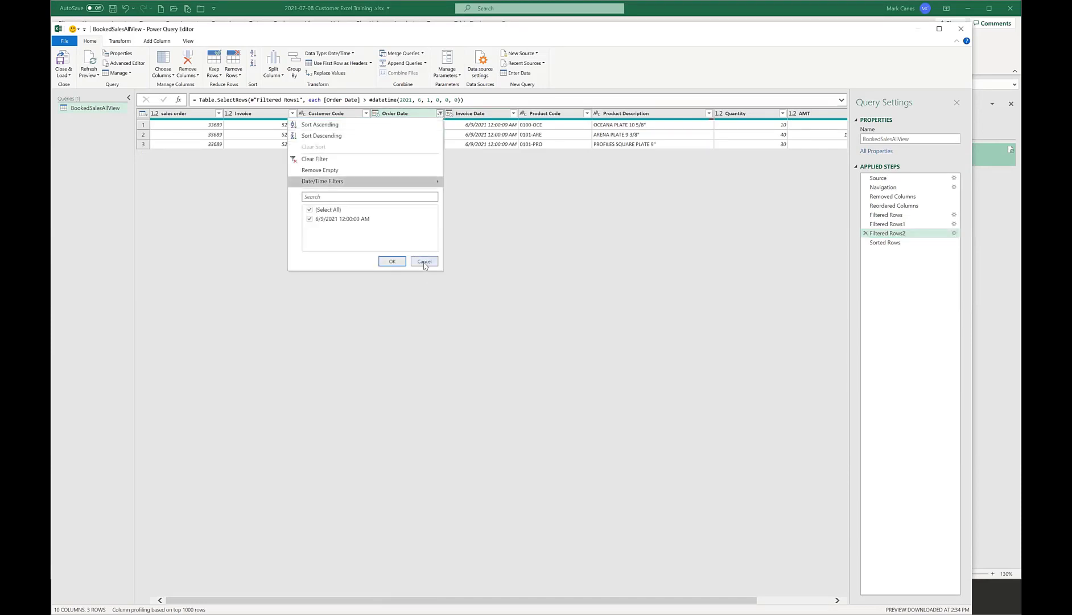
{"action": "left_click", "coordinate": [426, 265]}
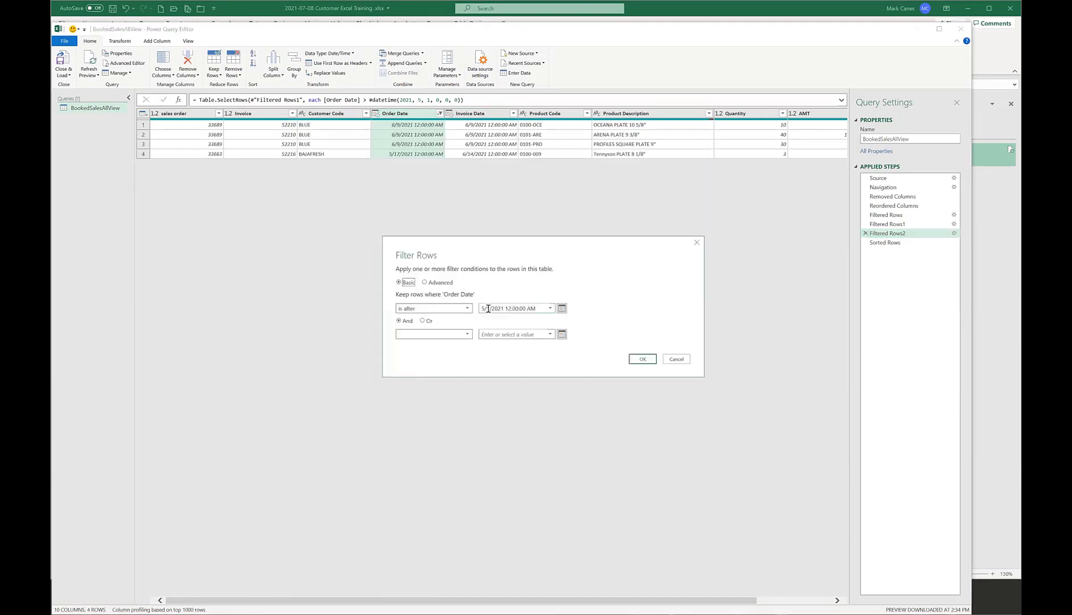
{"action": "left_click", "coordinate": [488, 308]}
{"action": "key", "text": "BackSpace"}
{"action": "type", "text": "4/1/2021 12:00:00 AM"}
{"action": "left_click", "coordinate": [642, 359]}
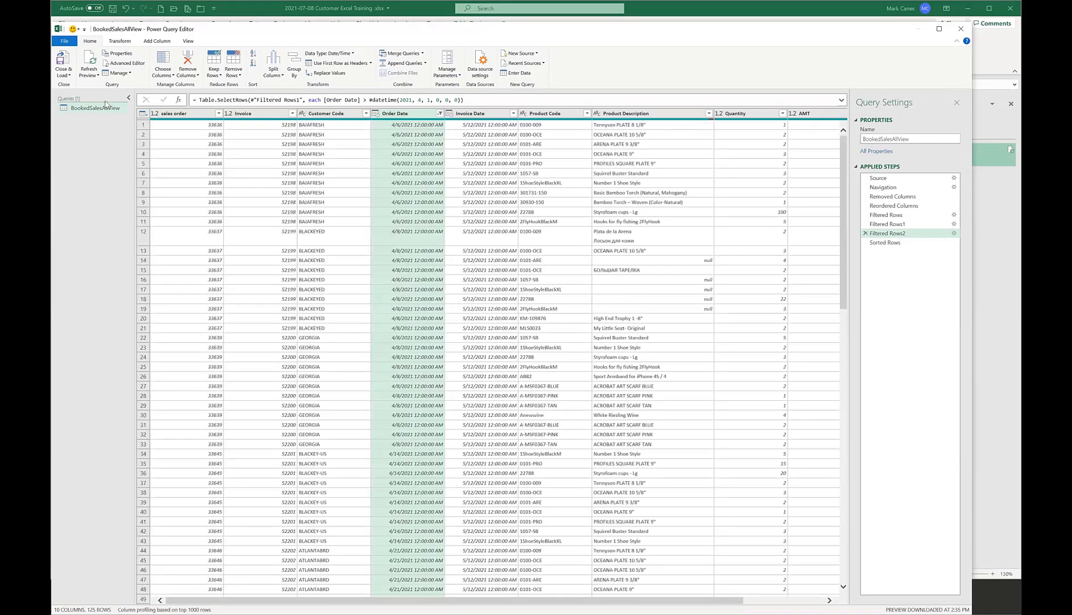
Step: Close the query editor, loading the edited query into the Booked Sales table, and hide the workbook's list of queries
{"action": "left_click", "coordinate": [65, 62]}
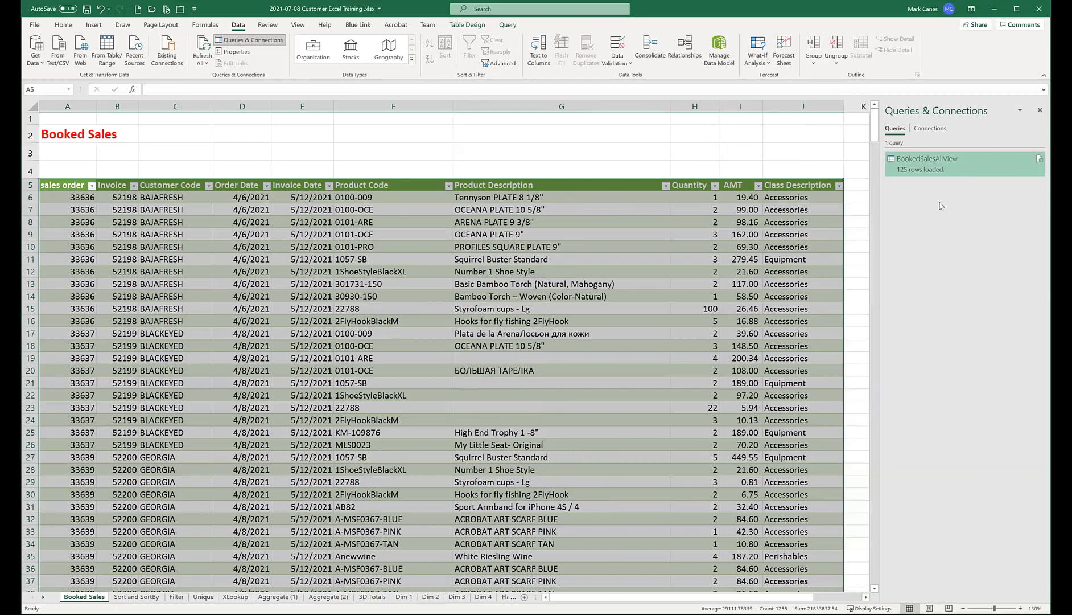
{"action": "mouse_move", "coordinate": [934, 178]}
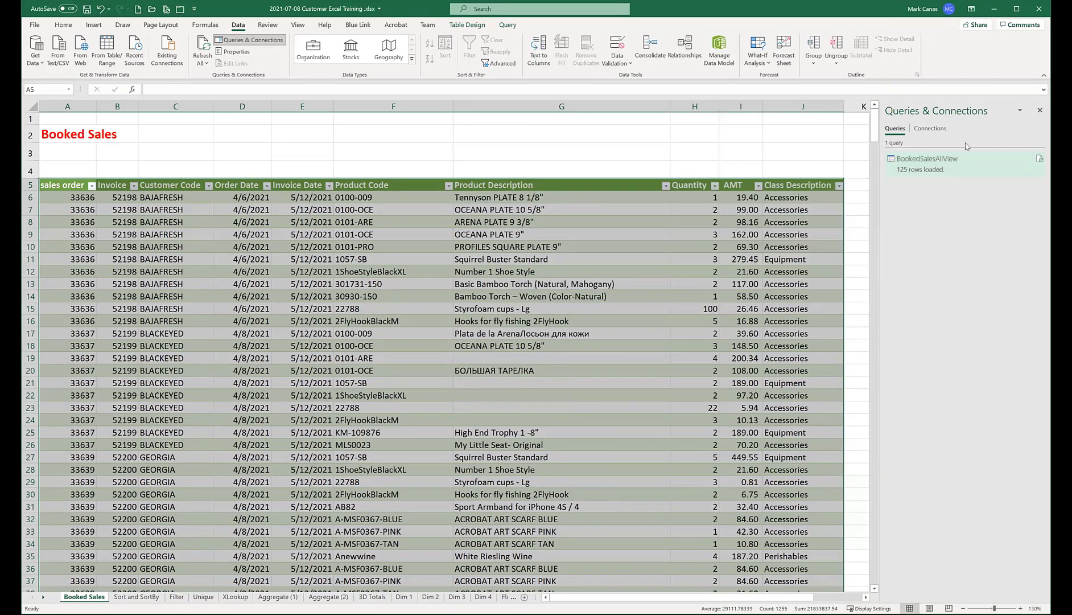
{"action": "left_click", "coordinate": [1040, 111]}
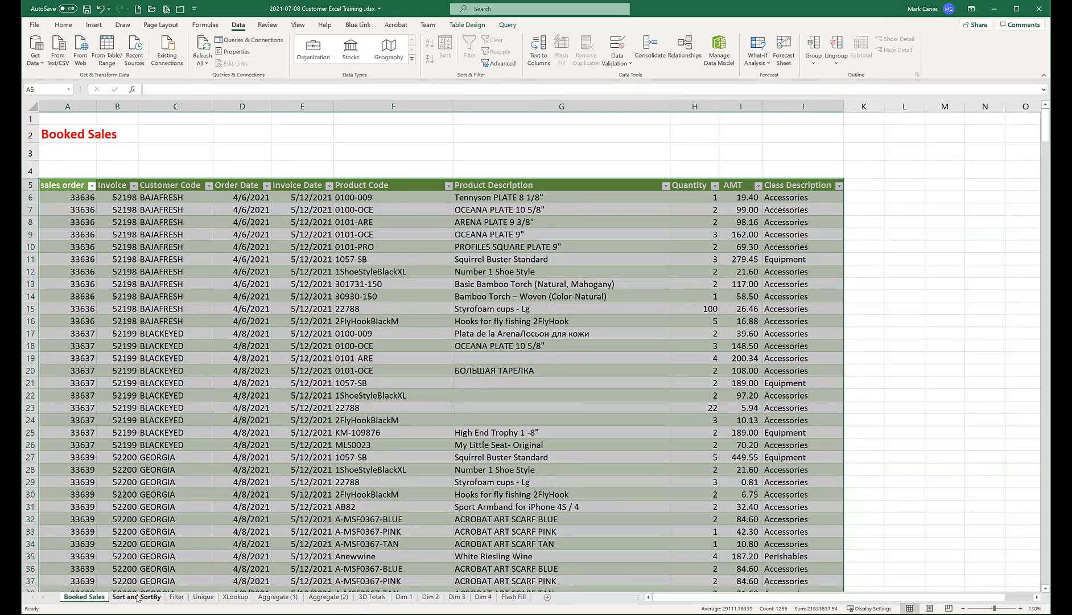
Step: Check the refreshed results on the Sort and SortBy, Filter and Unique sheets, and return to Booked Sales
{"action": "key", "text": "ctrl+Page_Down"}
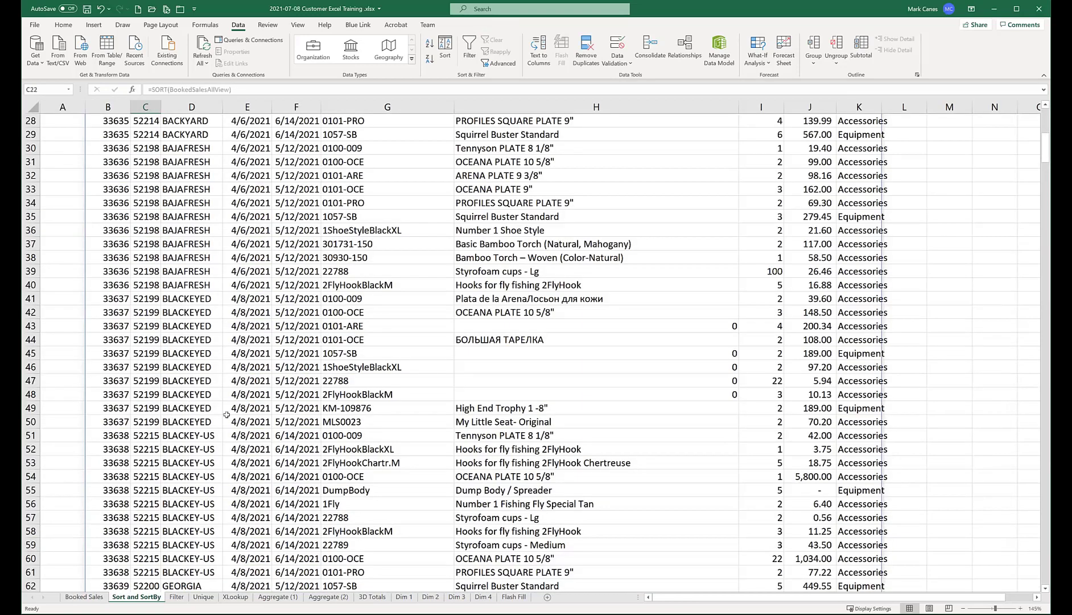
{"action": "scroll", "coordinate": [211, 581], "scroll_direction": "up", "scroll_amount": 10}
{"action": "left_click", "coordinate": [176, 597]}
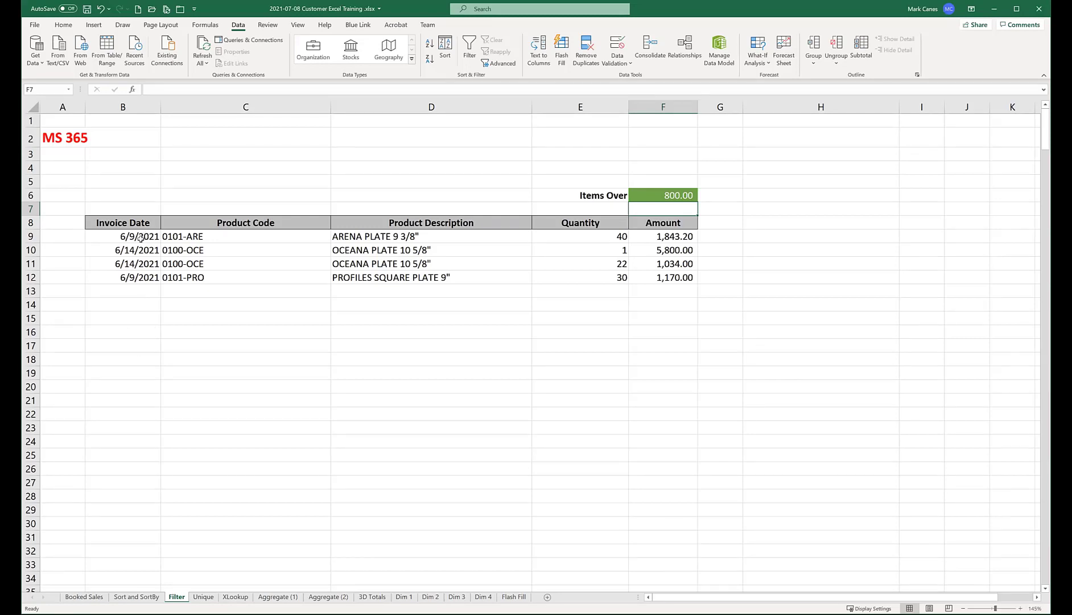
{"action": "left_click", "coordinate": [203, 597]}
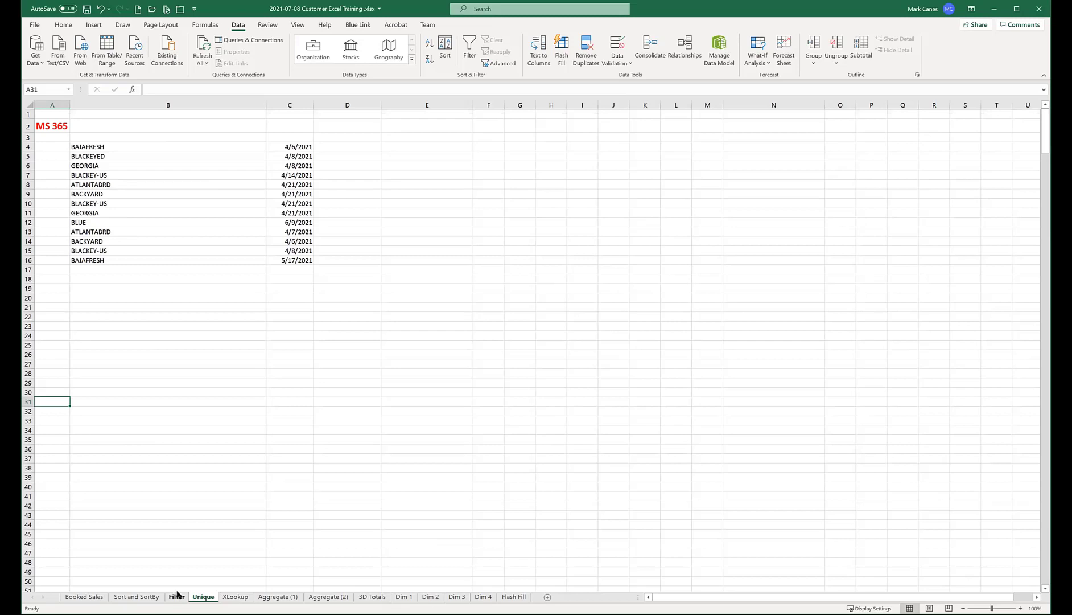
{"action": "left_click", "coordinate": [84, 596]}
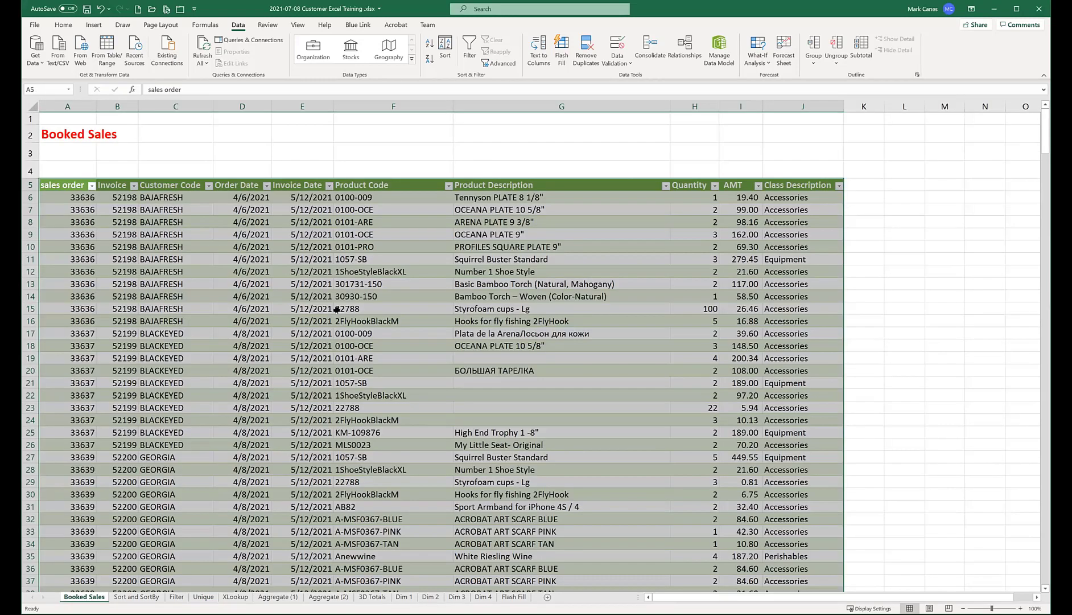
{"action": "left_click", "coordinate": [337, 310]}
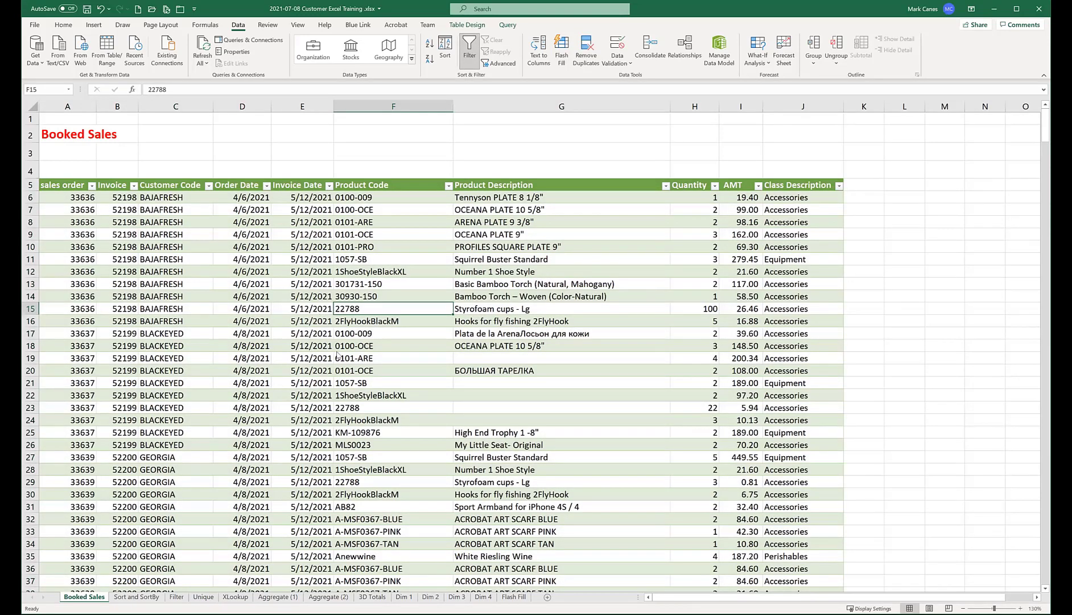
{"action": "right_click", "coordinate": [314, 309]}
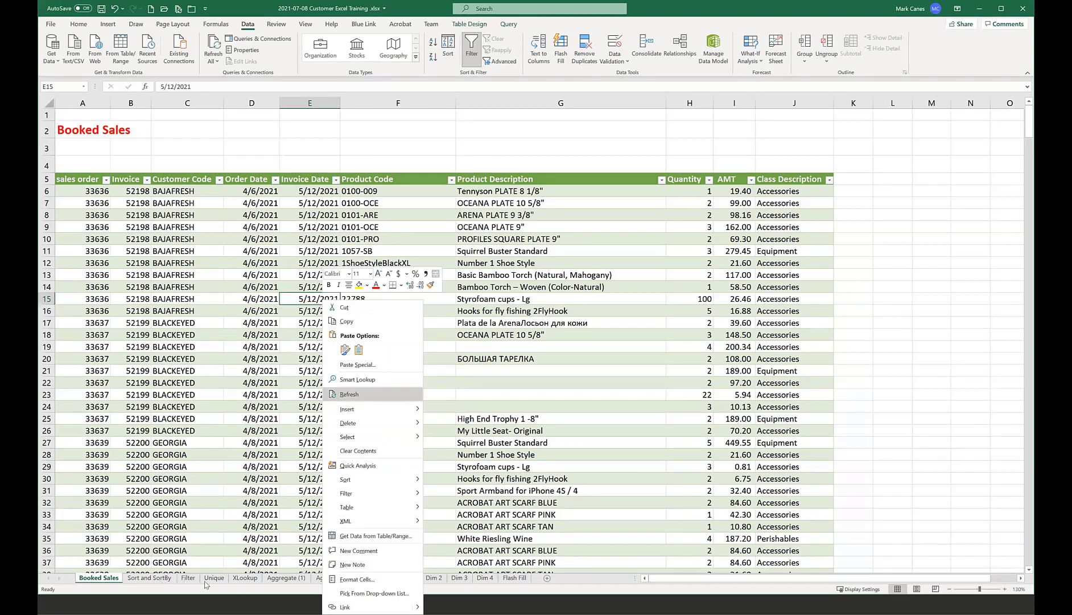
{"action": "key", "text": "Escape"}
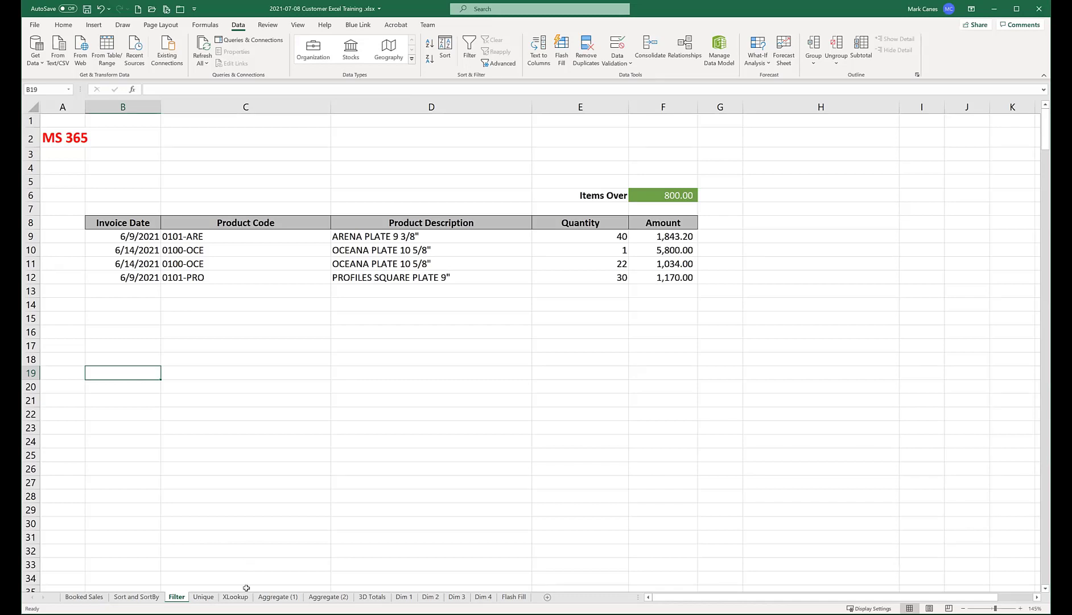
Step: Go to the XLookup sheet and examine its Product and Class lookup cells, H12 and H13
{"action": "left_click", "coordinate": [230, 596]}
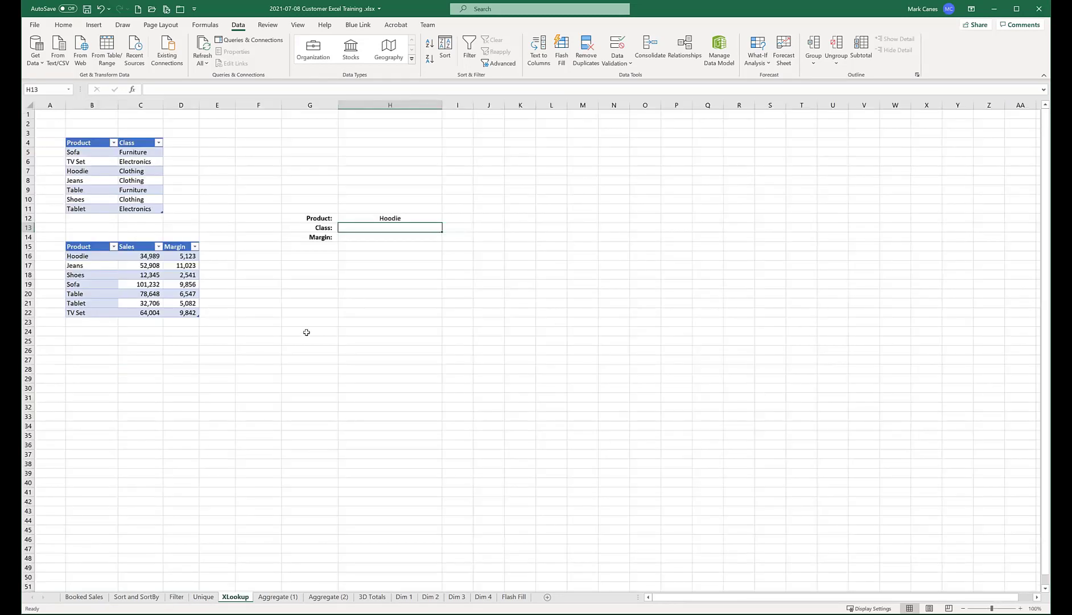
{"action": "scroll", "coordinate": [307, 338], "scroll_direction": "up", "scroll_amount": 3}
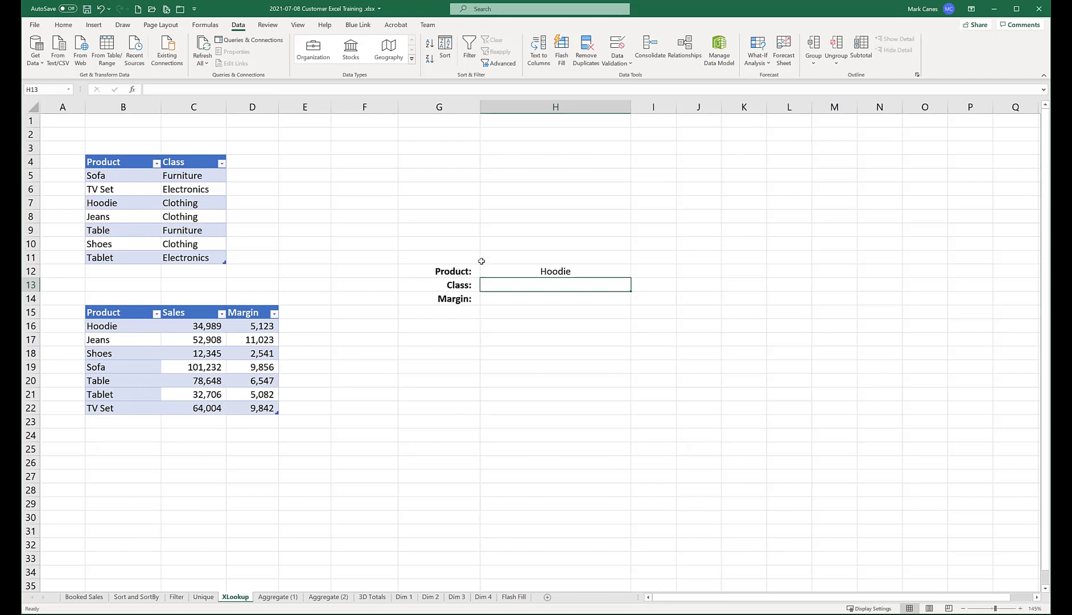
{"action": "left_click", "coordinate": [555, 270]}
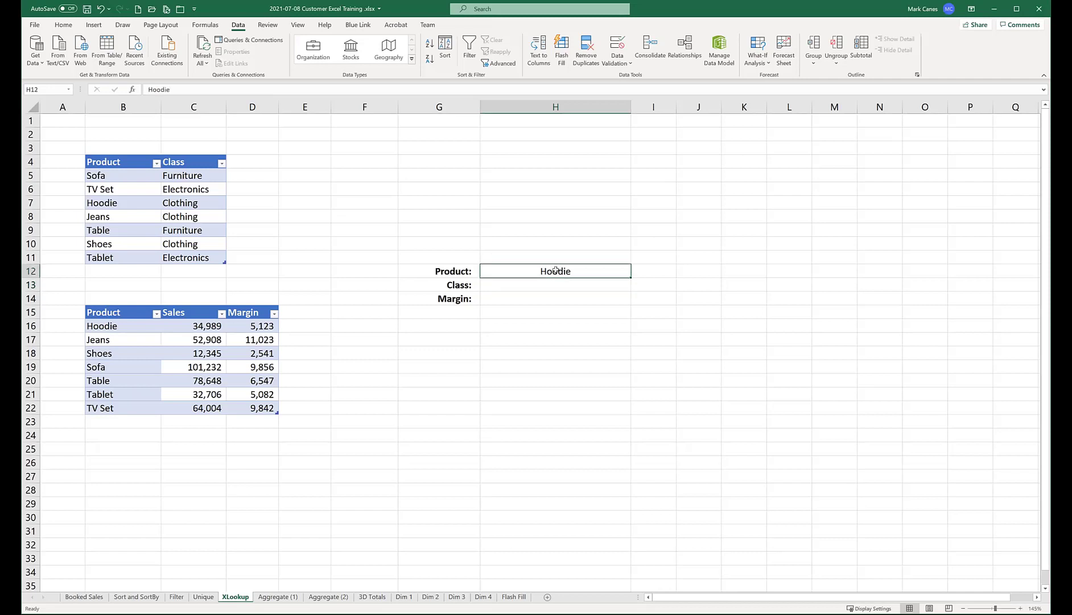
{"action": "left_click", "coordinate": [544, 284]}
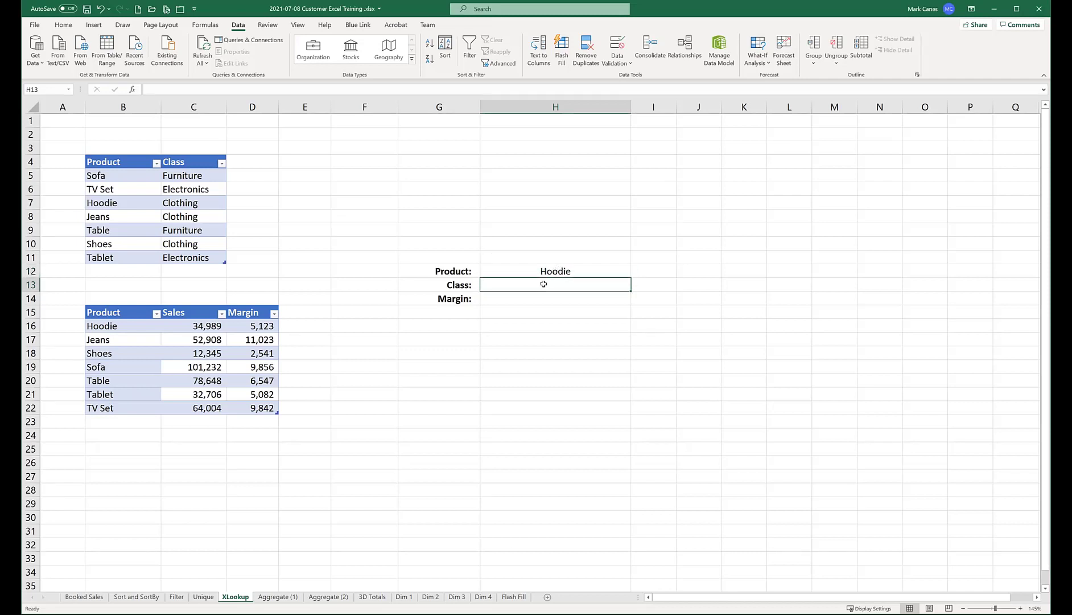
{"action": "left_click", "coordinate": [555, 271]}
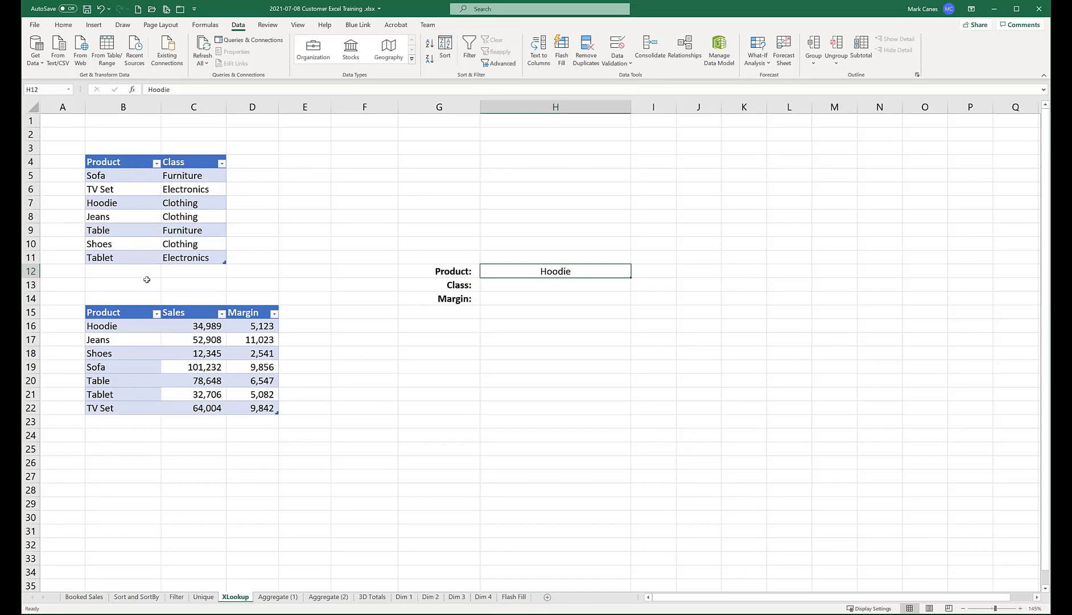
Step: Start a VLOOKUP formula in Class cell H13, trying Table2[Product] as the lookup value and removing that argument
{"action": "left_click", "coordinate": [547, 287]}
{"action": "type", "text": "="}
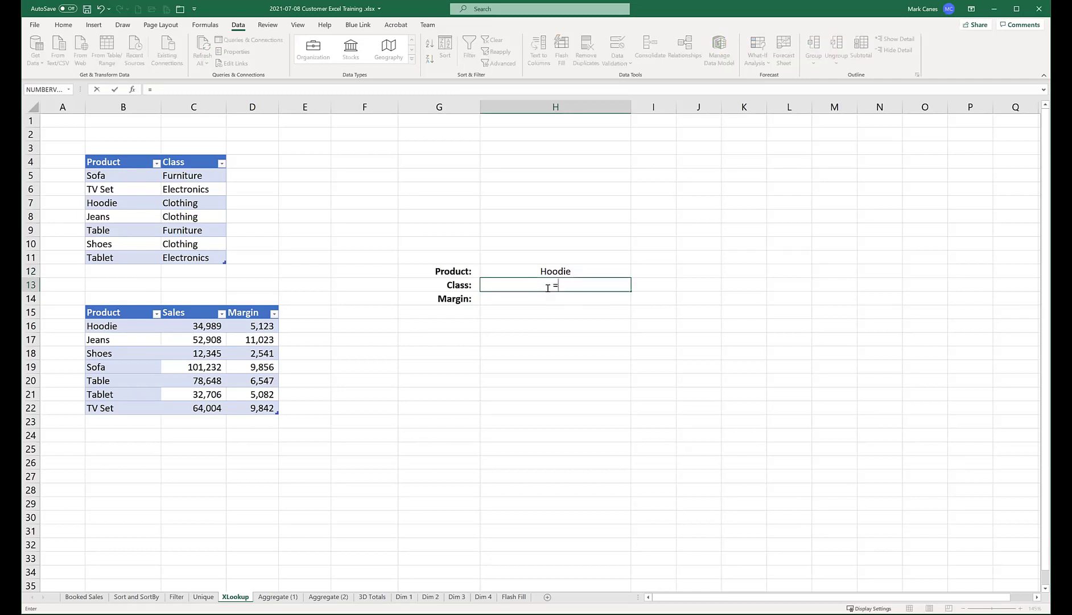
{"action": "type", "text": "VLOOKUP("}
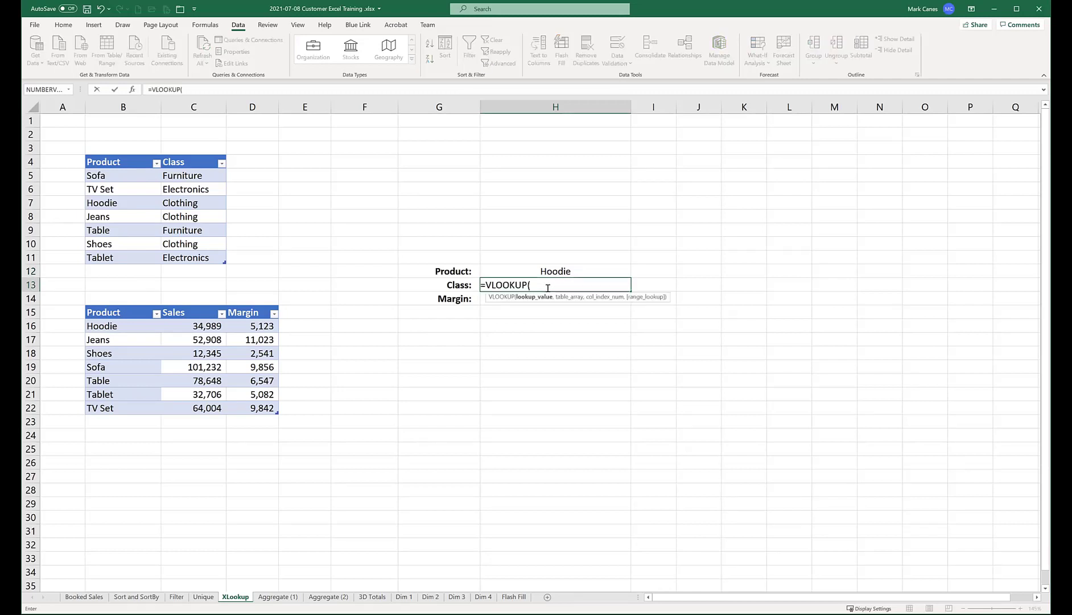
{"action": "left_click", "coordinate": [106, 153]}
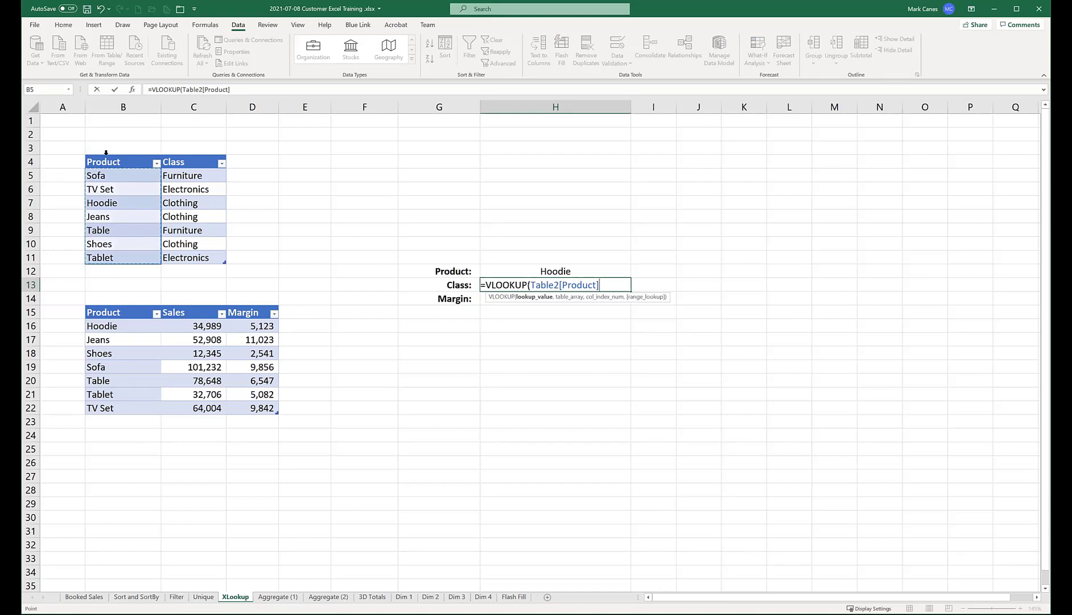
{"action": "type", "text": ","}
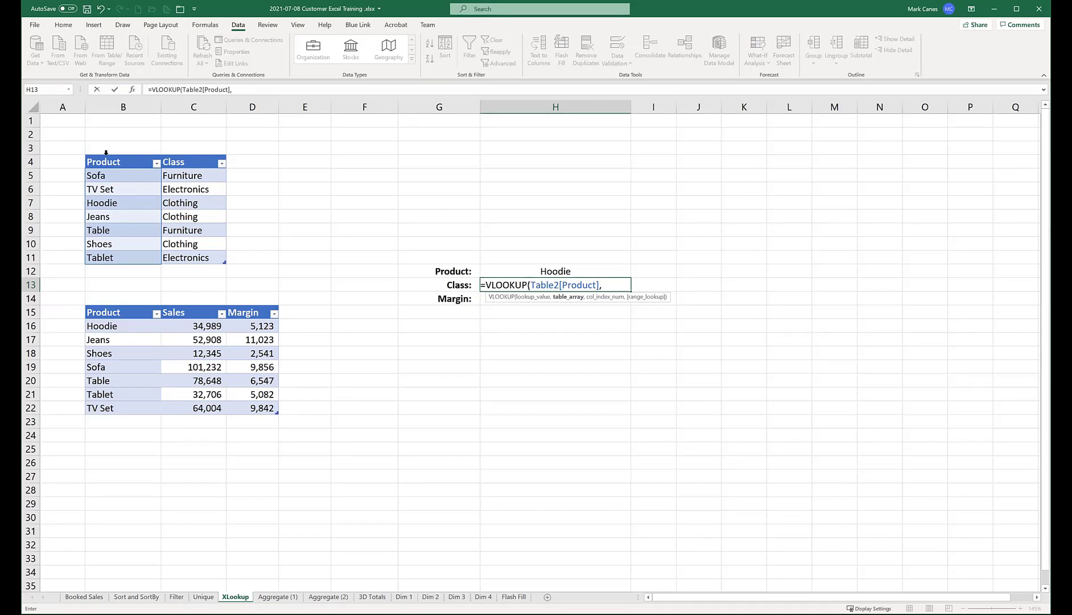
{"action": "key", "text": "BackSpace"}
{"action": "key", "text": "BackSpace"}
{"action": "key", "text": "BackSpace"}
{"action": "key", "text": "BackSpace"}
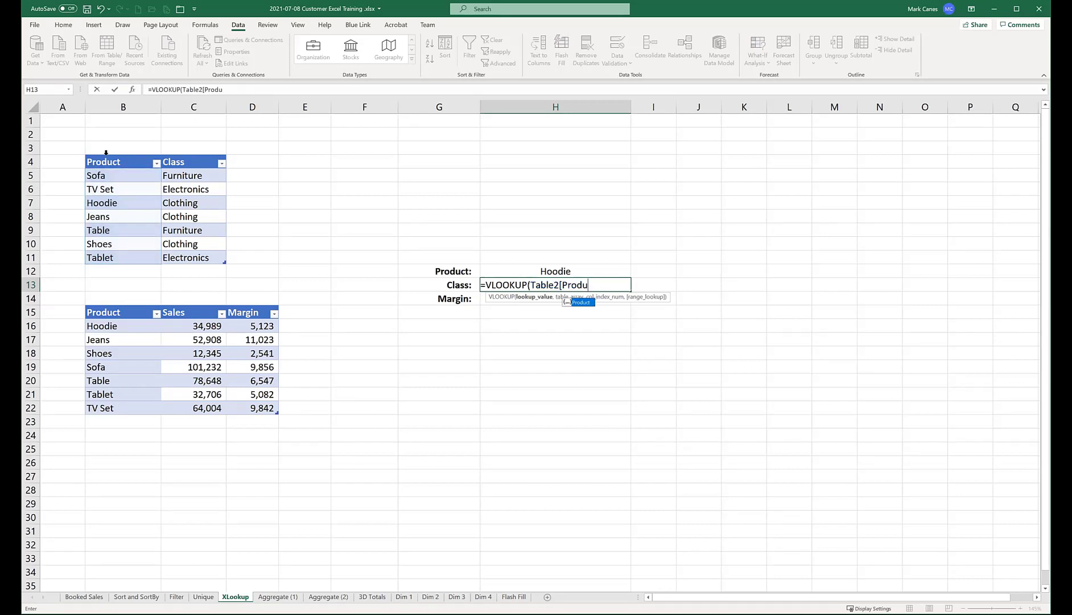
{"action": "key", "text": "BackSpace"}
{"action": "key", "text": "BackSpace"}
{"action": "key", "text": "BackSpace"}
{"action": "key", "text": "BackSpace"}
{"action": "key", "text": "BackSpace"}
{"action": "key", "text": "BackSpace"}
{"action": "key", "text": "BackSpace"}
{"action": "key", "text": "BackSpace"}
{"action": "key", "text": "BackSpace"}
{"action": "key", "text": "BackSpace"}
{"action": "key", "text": "BackSpace"}
{"action": "key", "text": "BackSpace"}
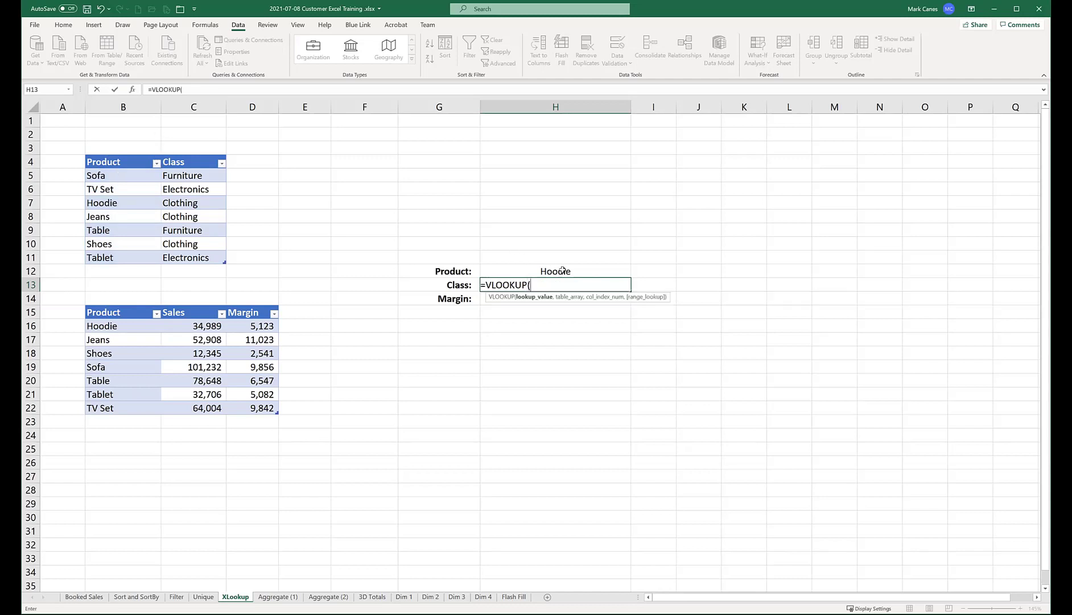
Step: Complete the VLOOKUP in H13 with lookup value H12, table array Table2[Product] and column index 2
{"action": "left_click", "coordinate": [556, 270]}
{"action": "type", "text": ","}
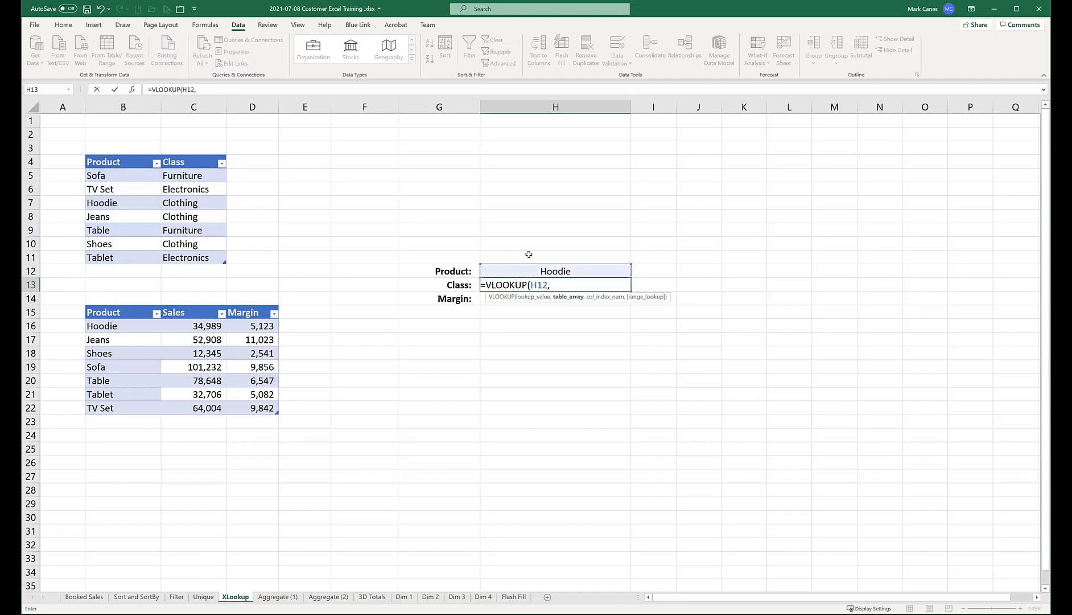
{"action": "left_click", "coordinate": [132, 153]}
{"action": "type", "text": ","}
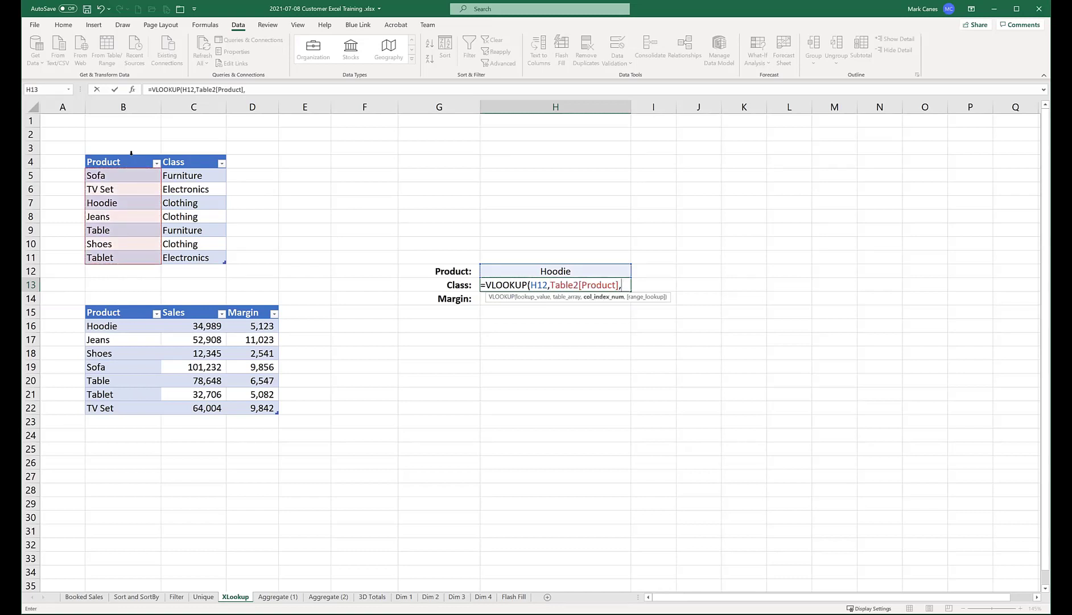
{"action": "type", "text": "2"}
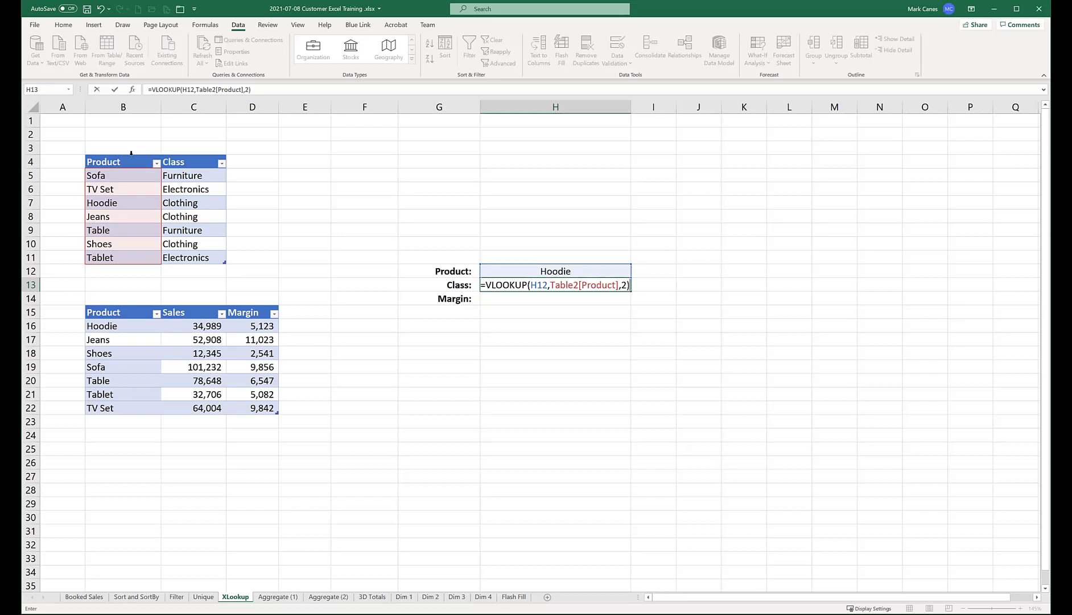
{"action": "key", "text": "Return"}
{"action": "key", "text": "Up"}
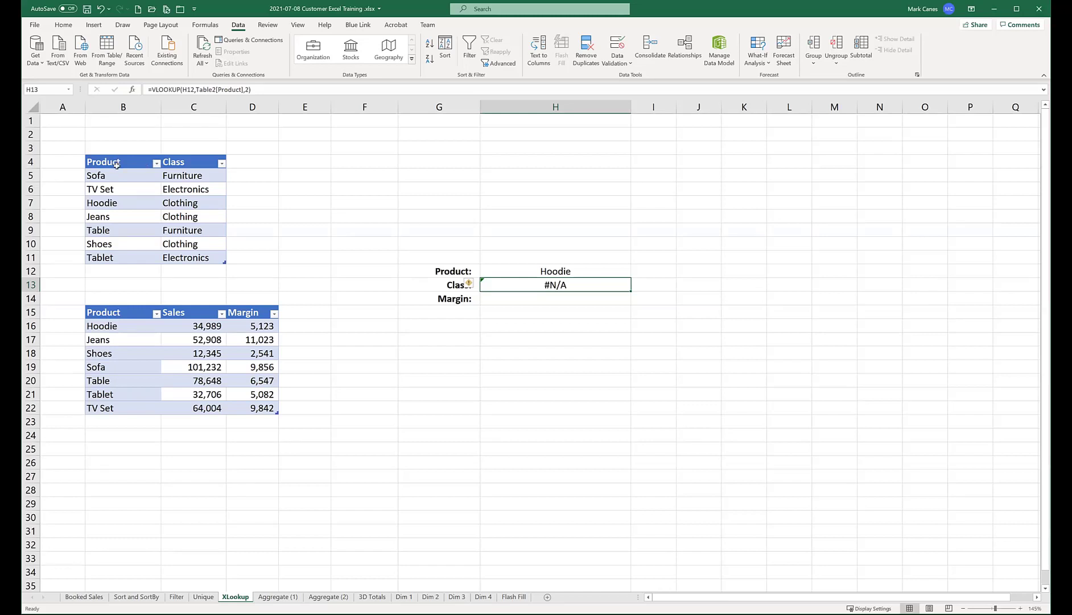
Step: Sort the Product and Class table by Product from A to Z, and clear the formula from H13
{"action": "left_click", "coordinate": [156, 164]}
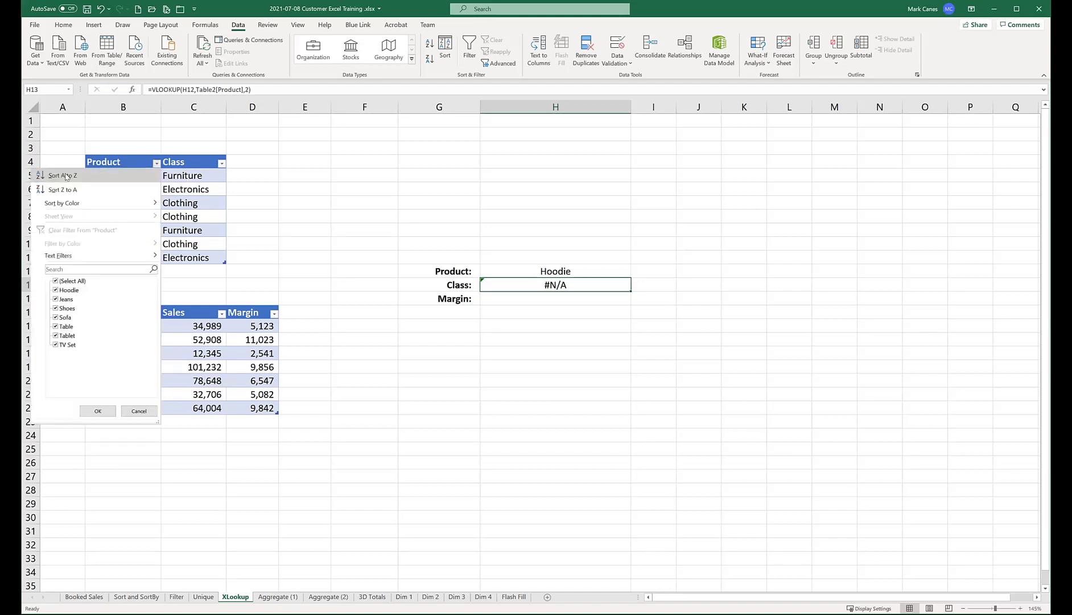
{"action": "left_click", "coordinate": [65, 174]}
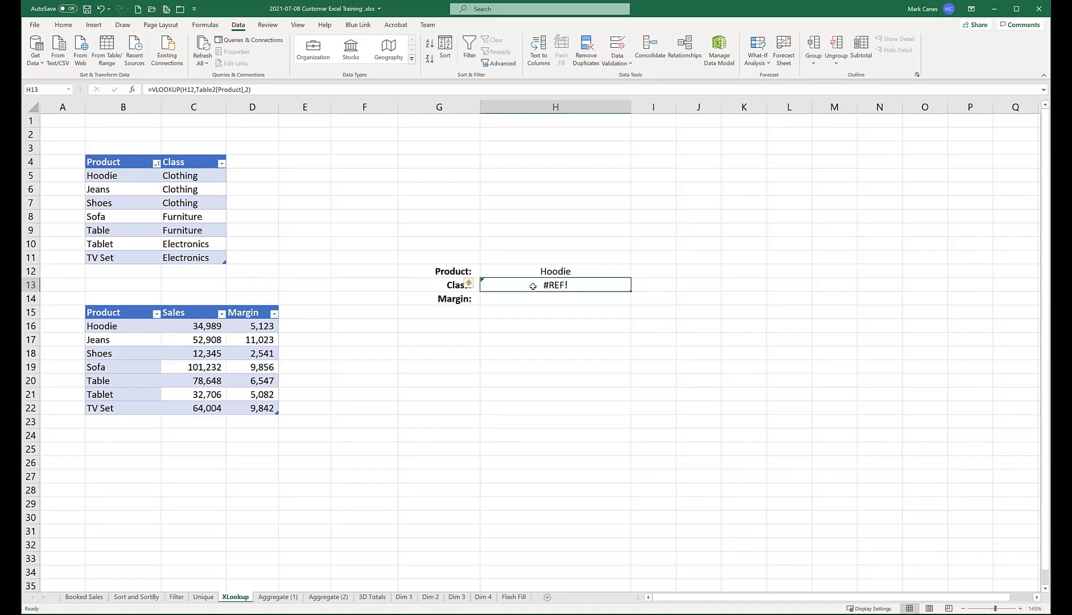
{"action": "key", "text": "Delete"}
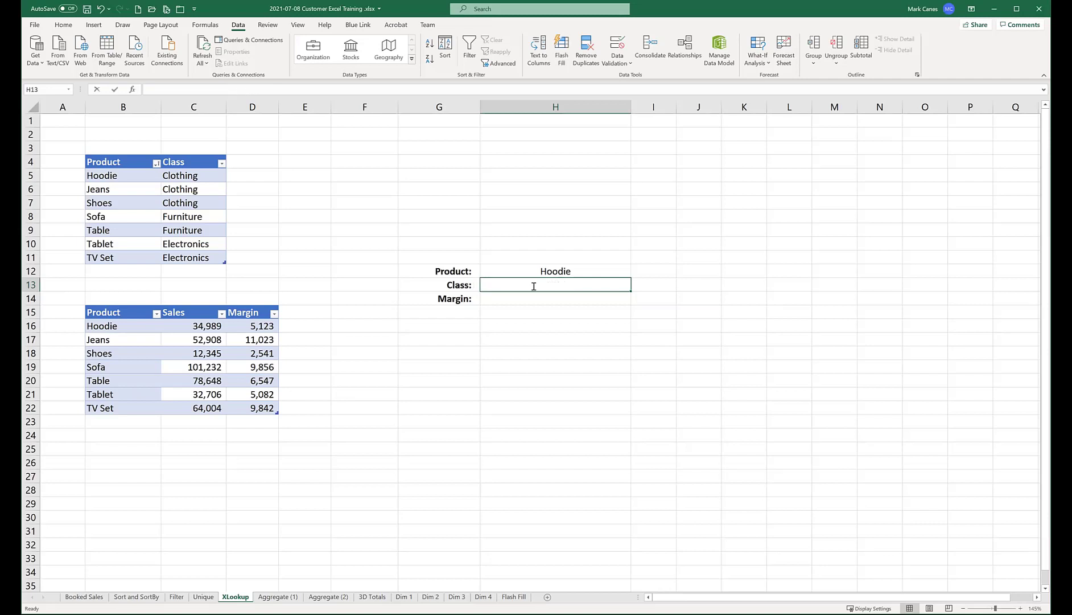
Step: Enter a VLOOKUP in H13 with lookup value H12, the whole Table2 as table array and column index 2
{"action": "type", "text": "="}
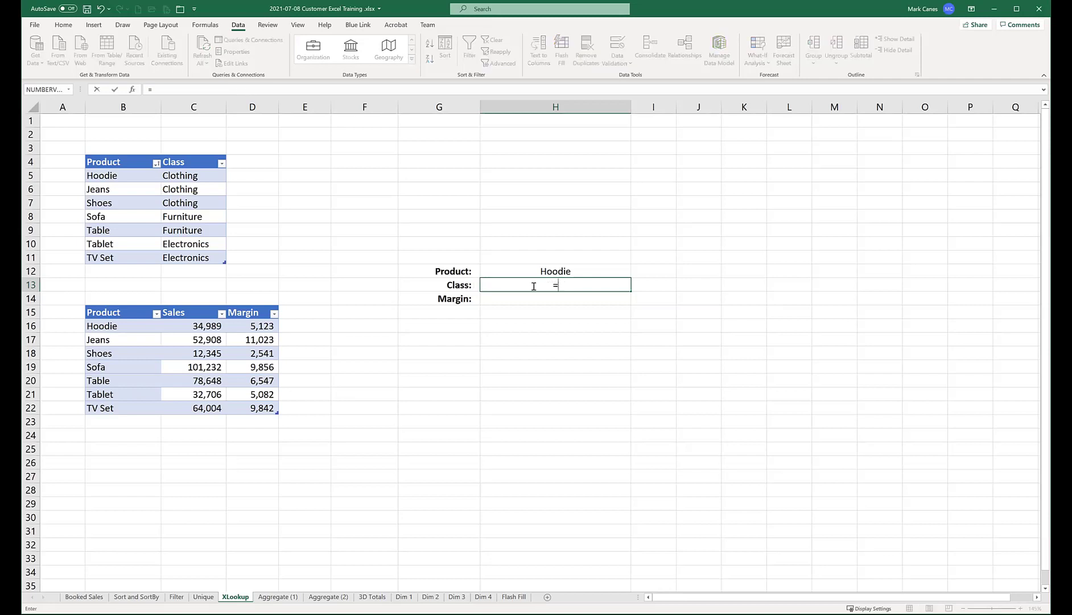
{"action": "type", "text": "vlookup("}
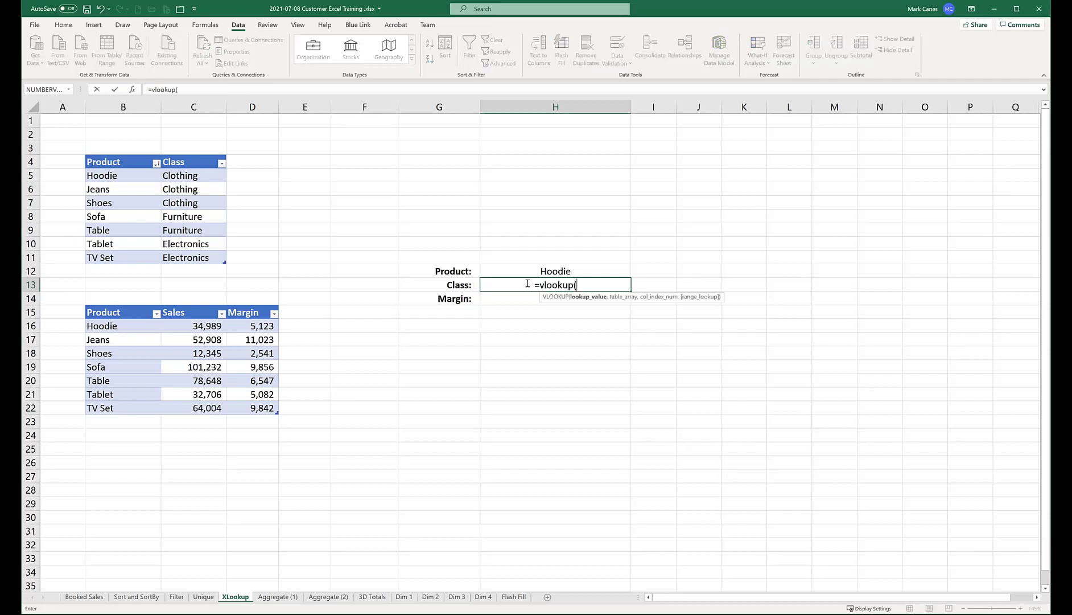
{"action": "left_click", "coordinate": [556, 271]}
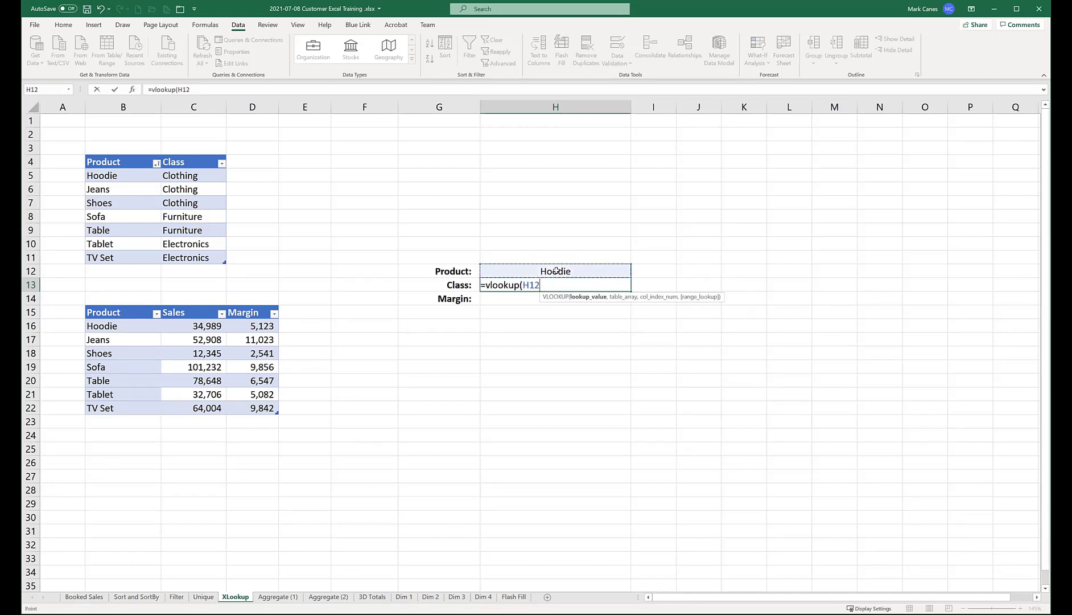
{"action": "type", "text": ","}
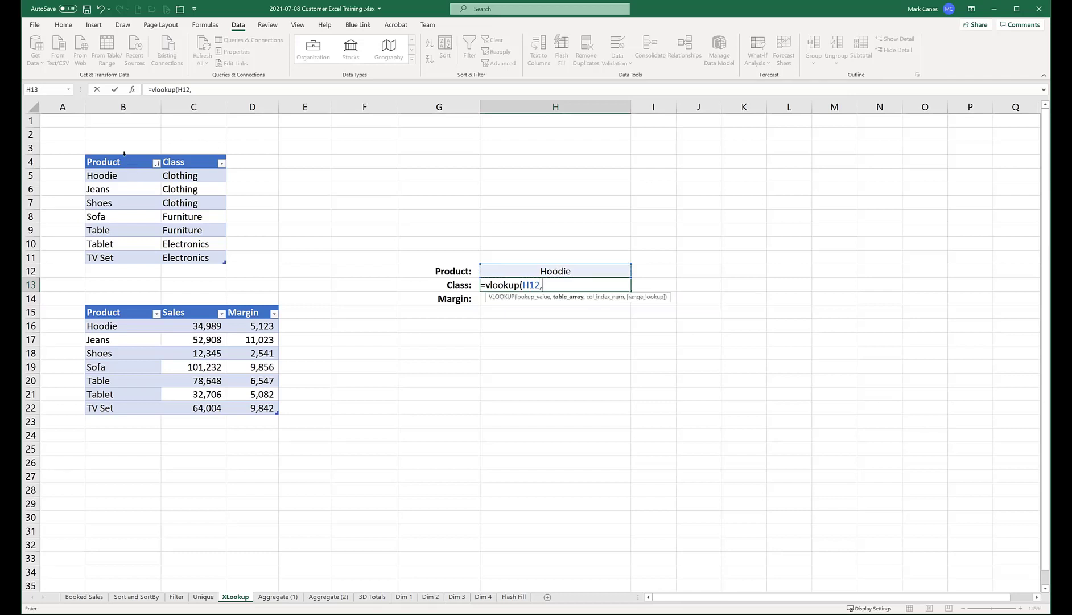
{"action": "left_click", "coordinate": [85, 151]}
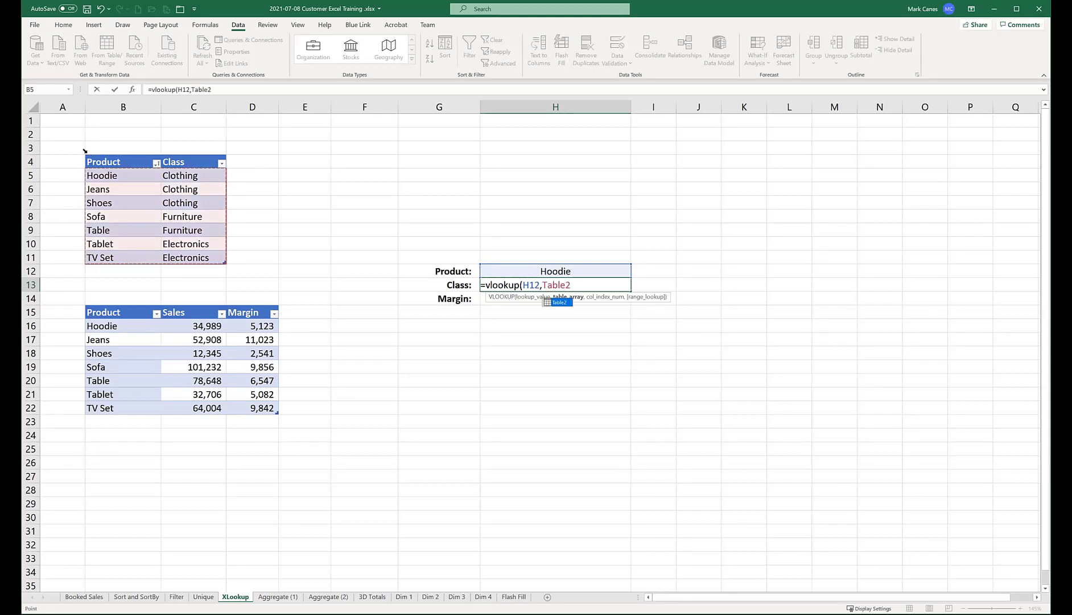
{"action": "type", "text": ","}
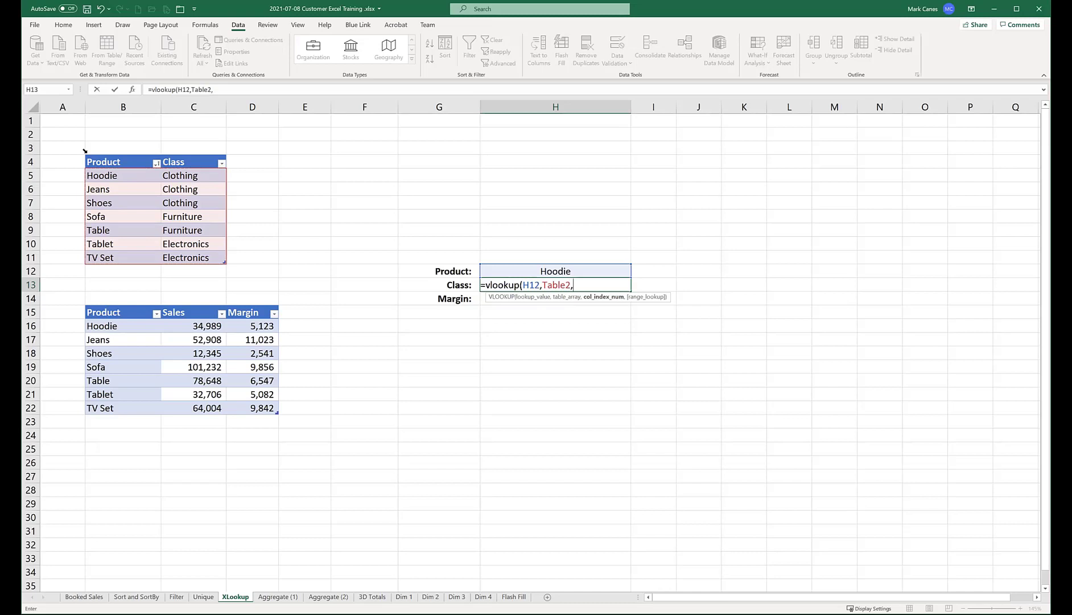
{"action": "type", "text": "2,0)"}
{"action": "key", "text": "Return"}
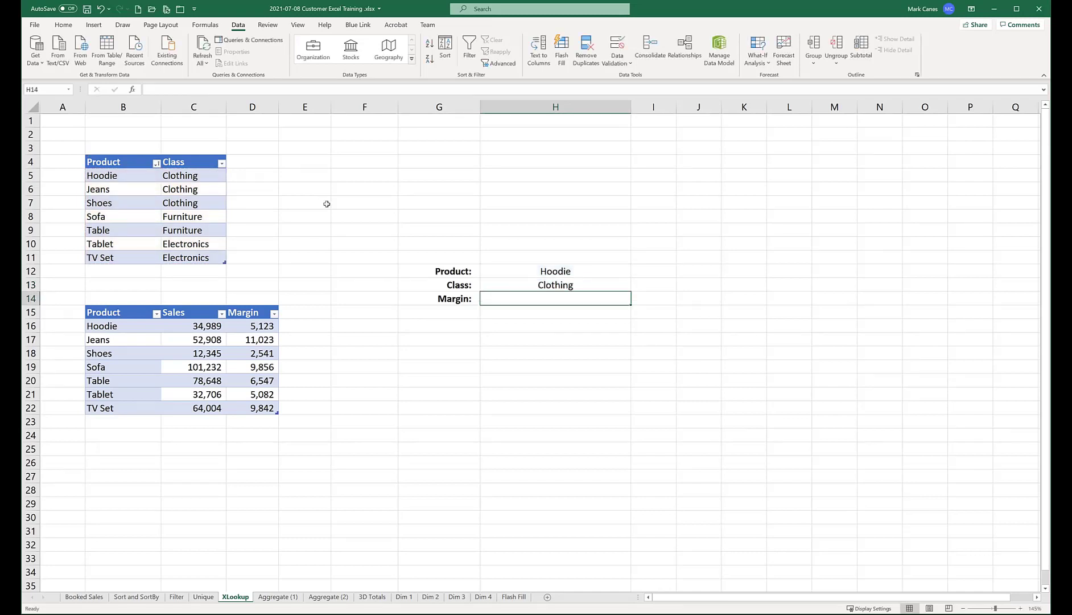
Step: Sort the Product and Class table by Product from Z to A and check the VLOOKUP in H13
{"action": "left_click", "coordinate": [156, 164]}
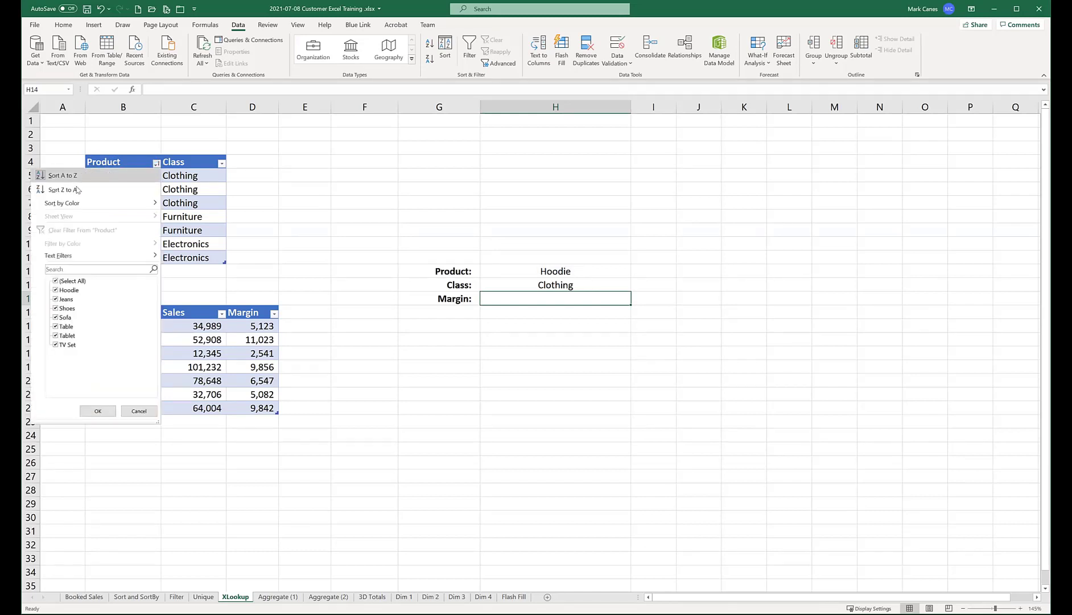
{"action": "left_click", "coordinate": [76, 190]}
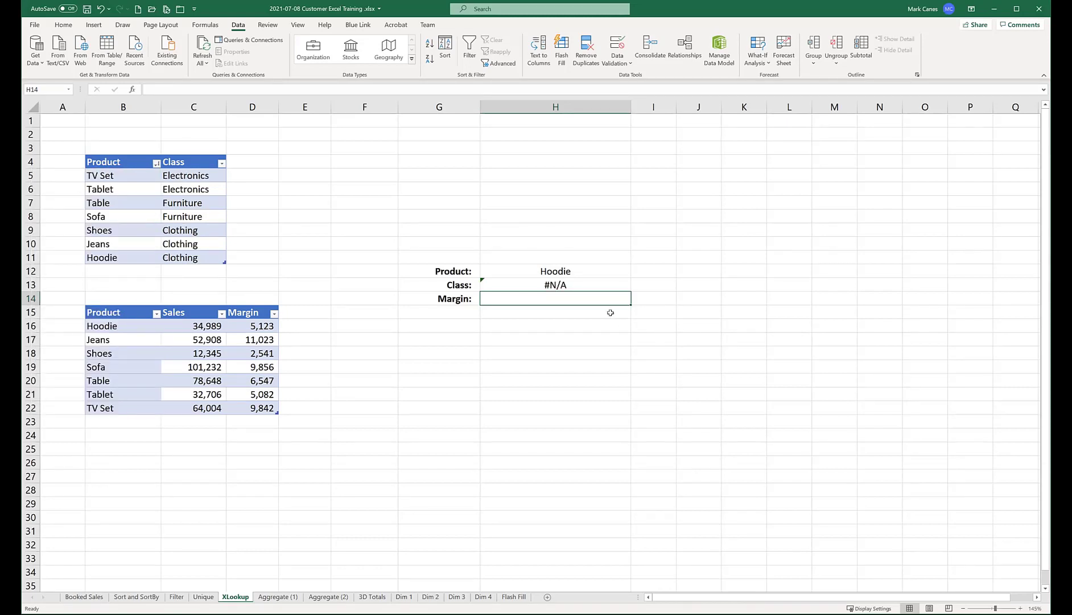
{"action": "left_click", "coordinate": [561, 285]}
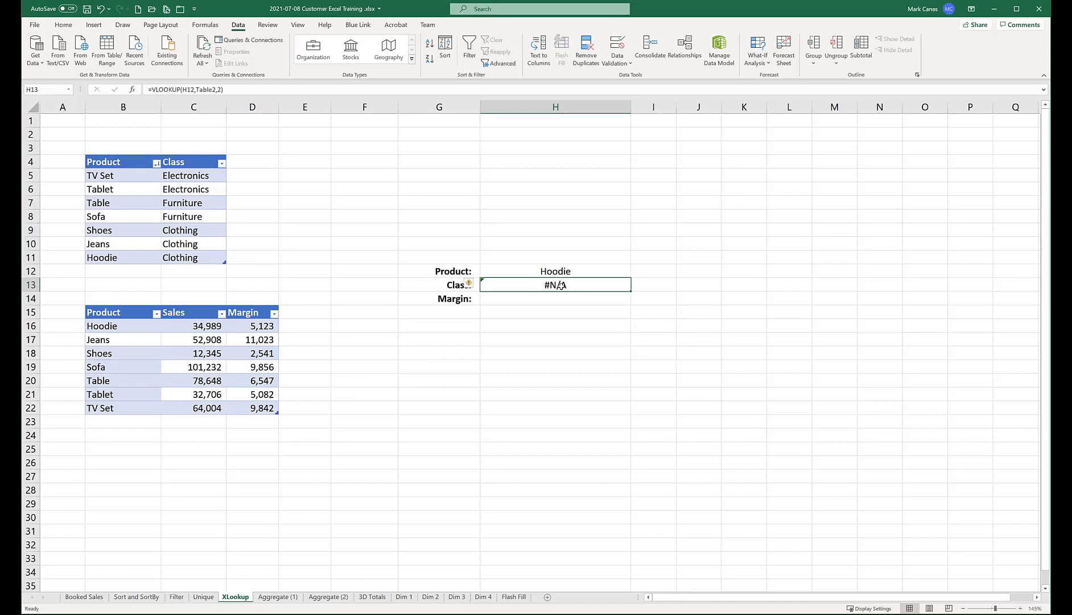
Step: Undo the Product sorts and the VLOOKUP formulas entered in H13
{"action": "key", "text": "ctrl+z"}
{"action": "key", "text": "ctrl+z"}
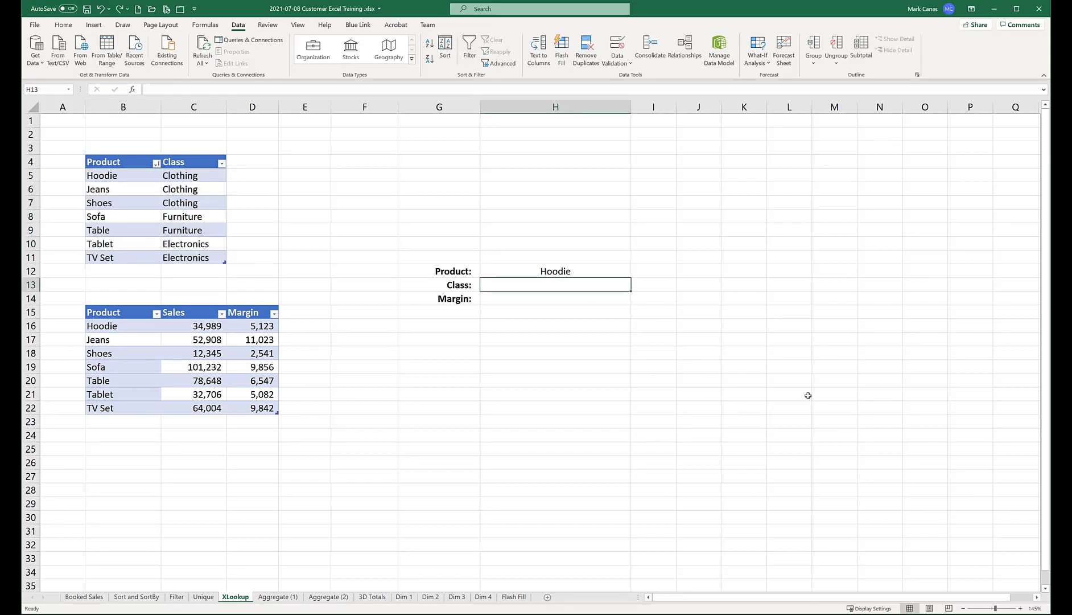
{"action": "key", "text": "ctrl+z"}
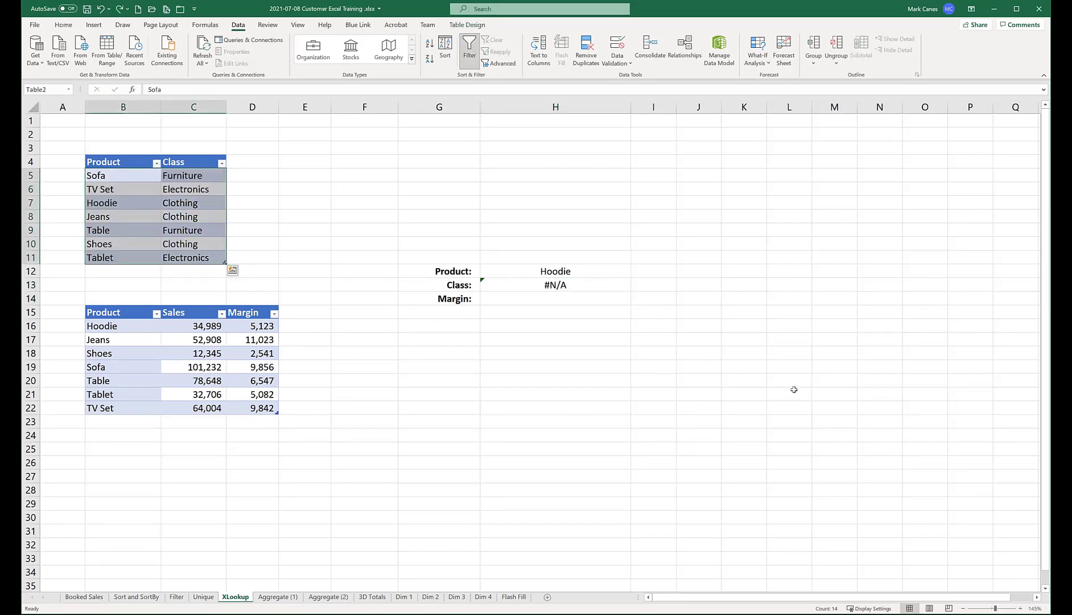
{"action": "key", "text": "ctrl+z"}
{"action": "key", "text": "ctrl+z"}
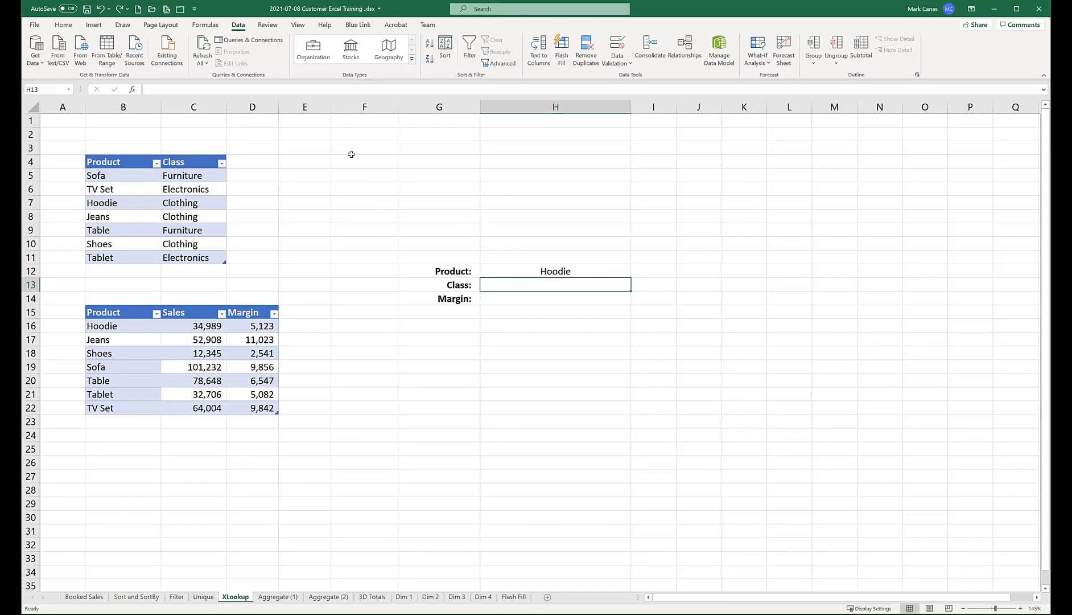
Step: Enter an XLOOKUP in H13 with lookup value H12, lookup array Table2[Product] and return array Table2[Class]
{"action": "type", "text": "="}
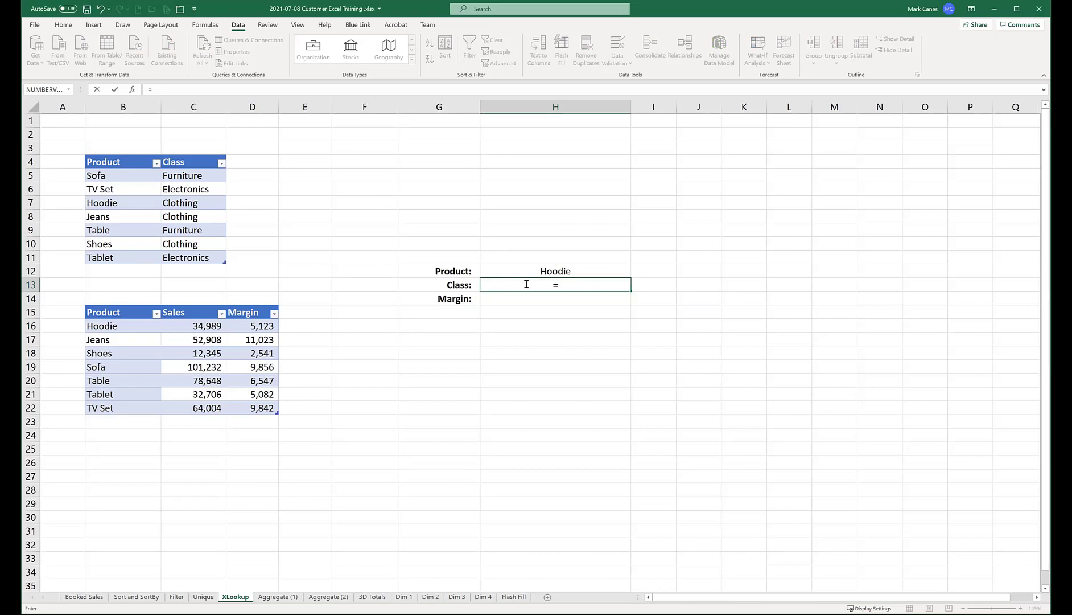
{"action": "type", "text": "xl"}
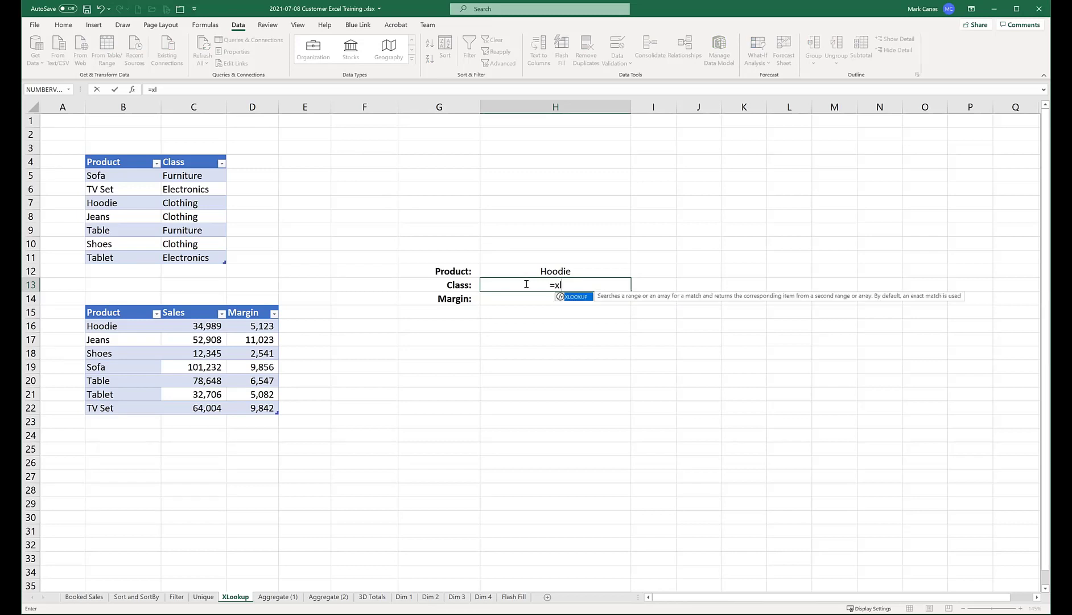
{"action": "key", "text": "Tab"}
{"action": "left_click", "coordinate": [563, 271]}
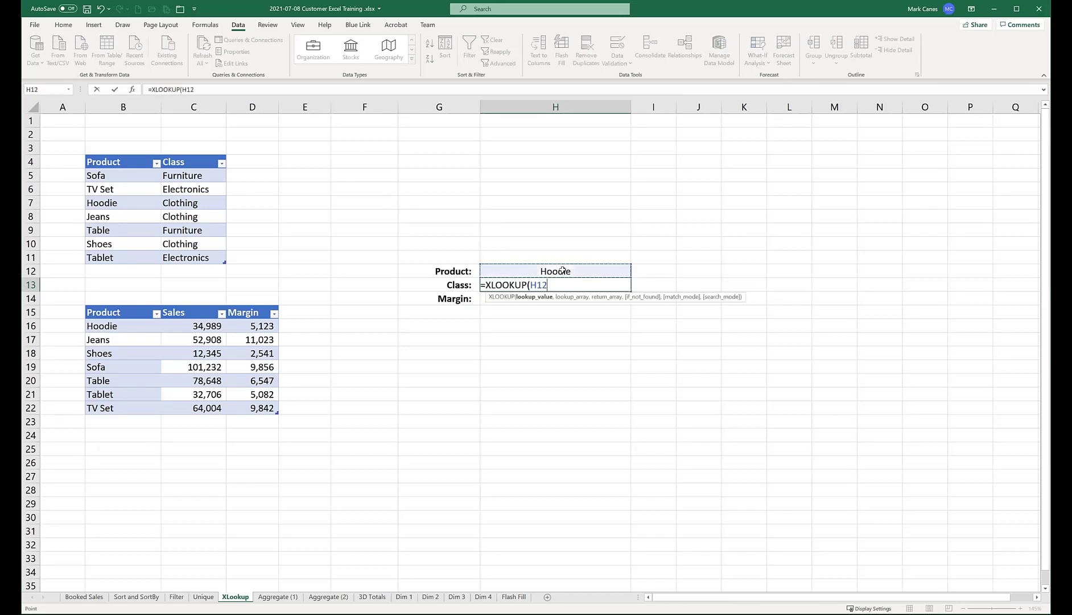
{"action": "type", "text": ","}
{"action": "left_click", "coordinate": [137, 152]}
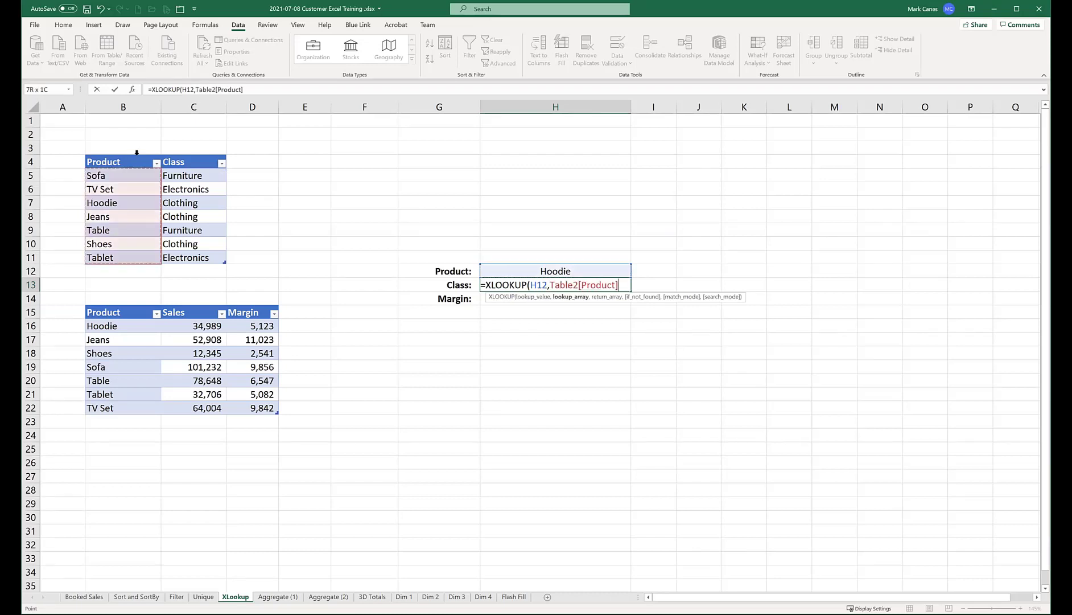
{"action": "type", "text": ","}
{"action": "left_click", "coordinate": [189, 153]}
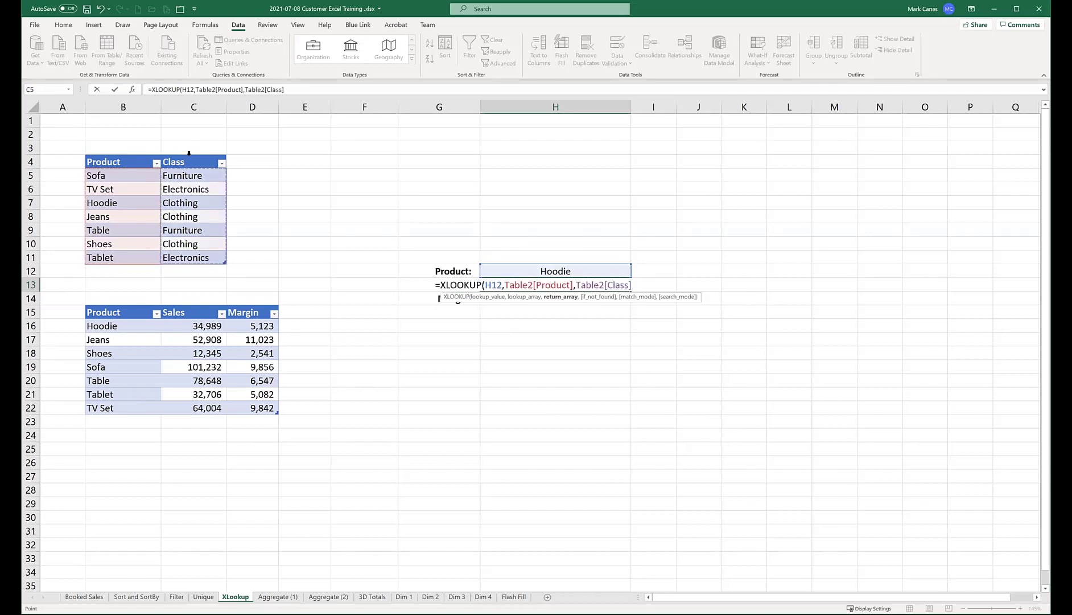
{"action": "type", "text": ")"}
{"action": "key", "text": "Return"}
Step: Change the product in H12 to Table to test the XLOOKUP in H13
{"action": "key", "text": "Up"}
{"action": "key", "text": "Up"}
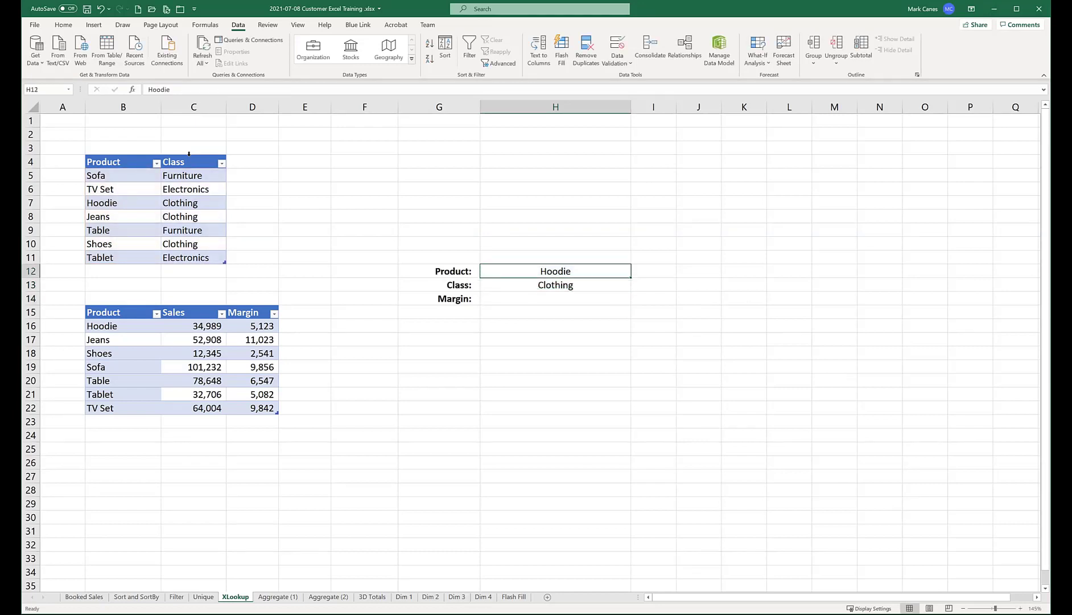
{"action": "type", "text": "Table"}
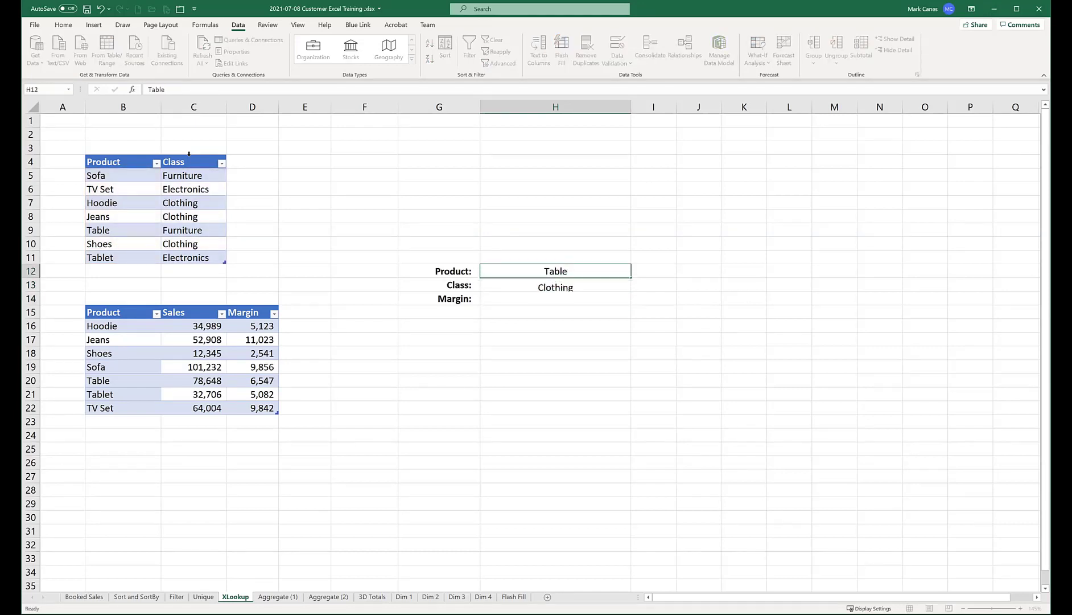
{"action": "key", "text": "Return"}
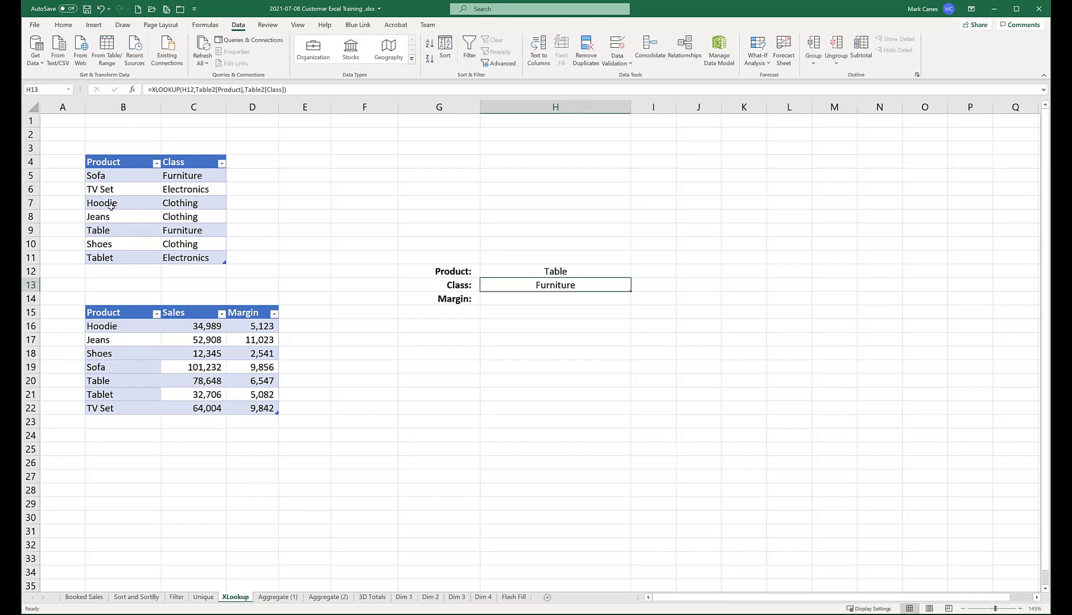
Step: Replace the product in H12 with the nonexistent item junk to test how the lookup handles it
{"action": "left_click", "coordinate": [540, 271]}
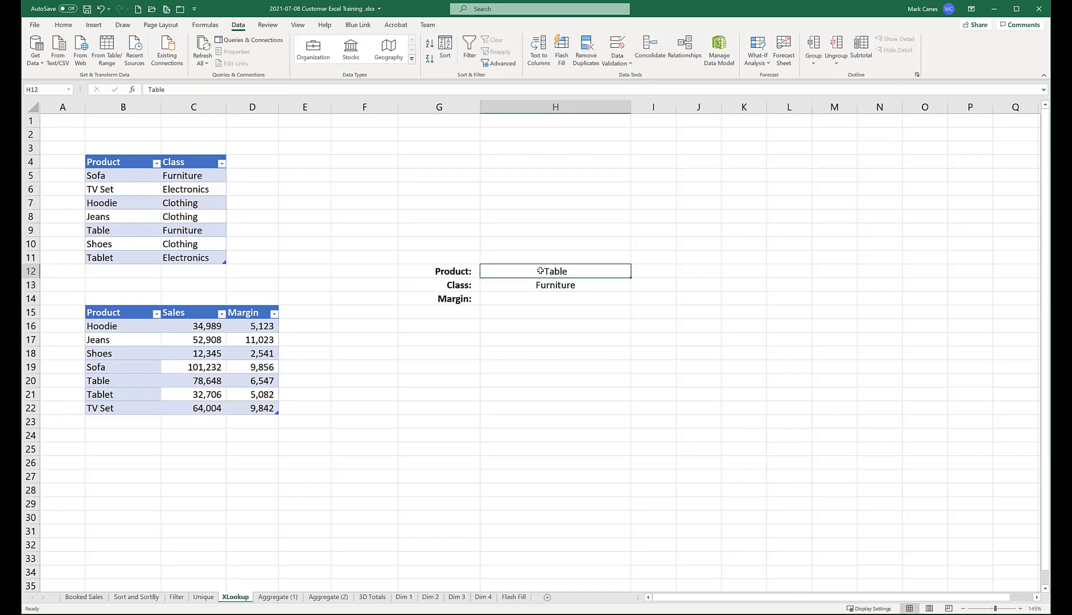
{"action": "type", "text": "junk"}
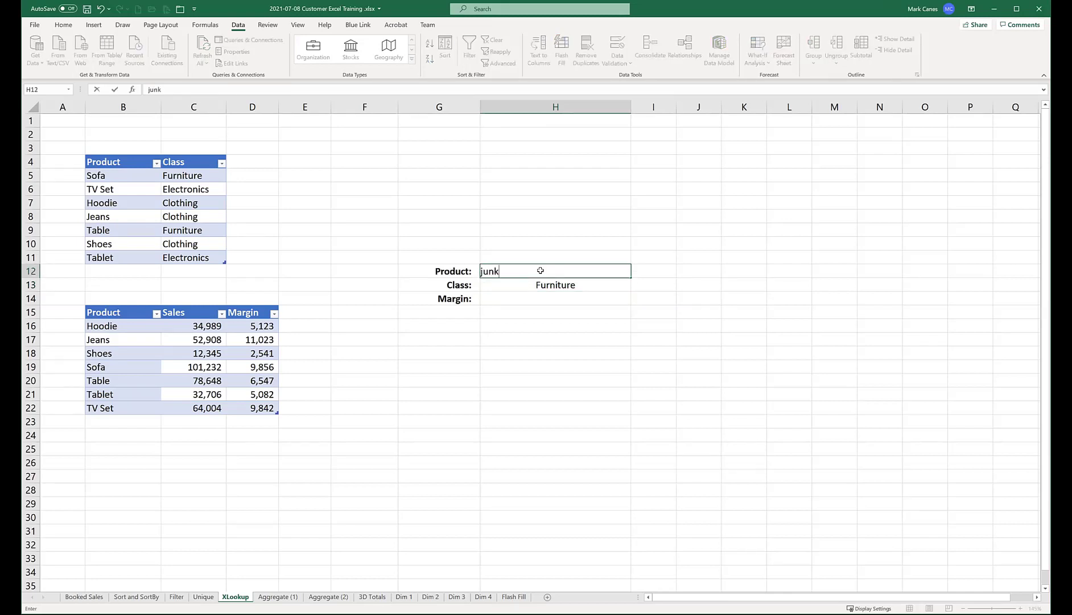
{"action": "key", "text": "Return"}
{"action": "left_click", "coordinate": [541, 271]}
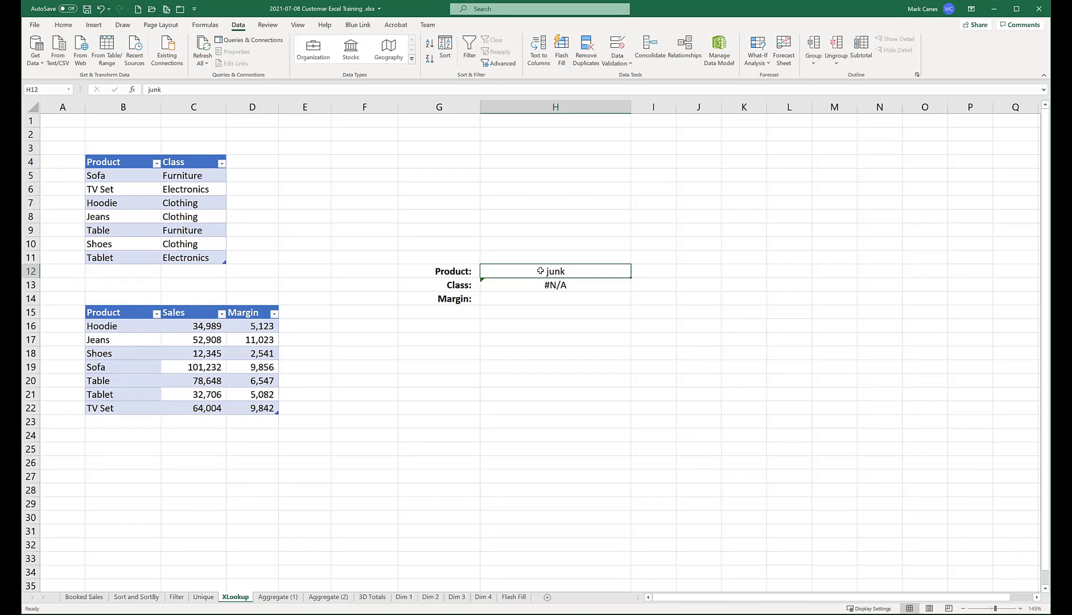
Step: Add "****MISSING" as the if_not_found argument of the XLOOKUP formula in H13
{"action": "key", "text": "Down"}
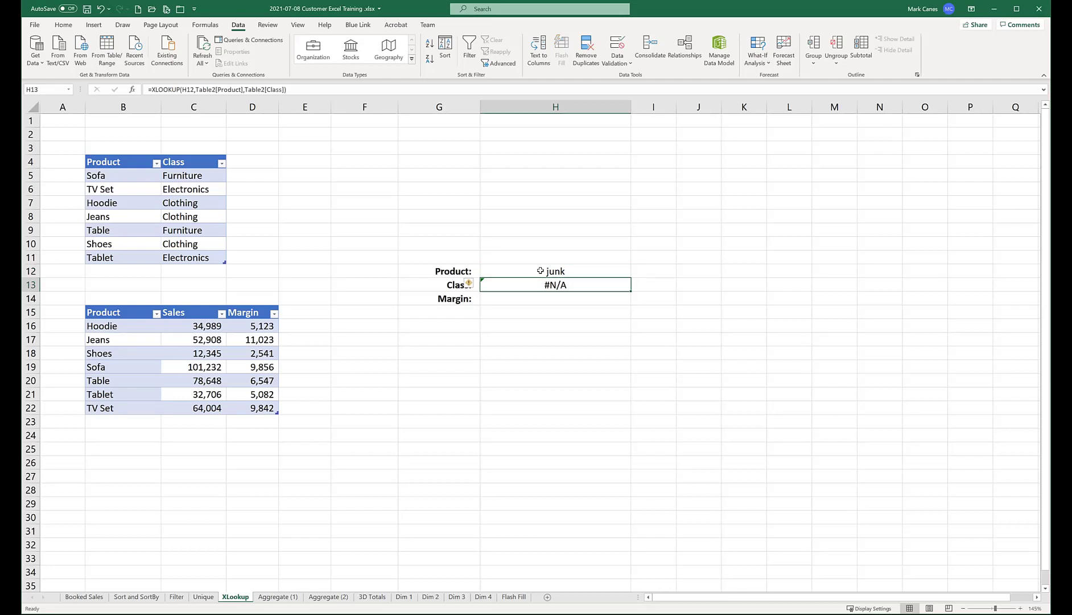
{"action": "key", "text": "F2"}
{"action": "key", "text": "Left"}
{"action": "type", "text": ","}
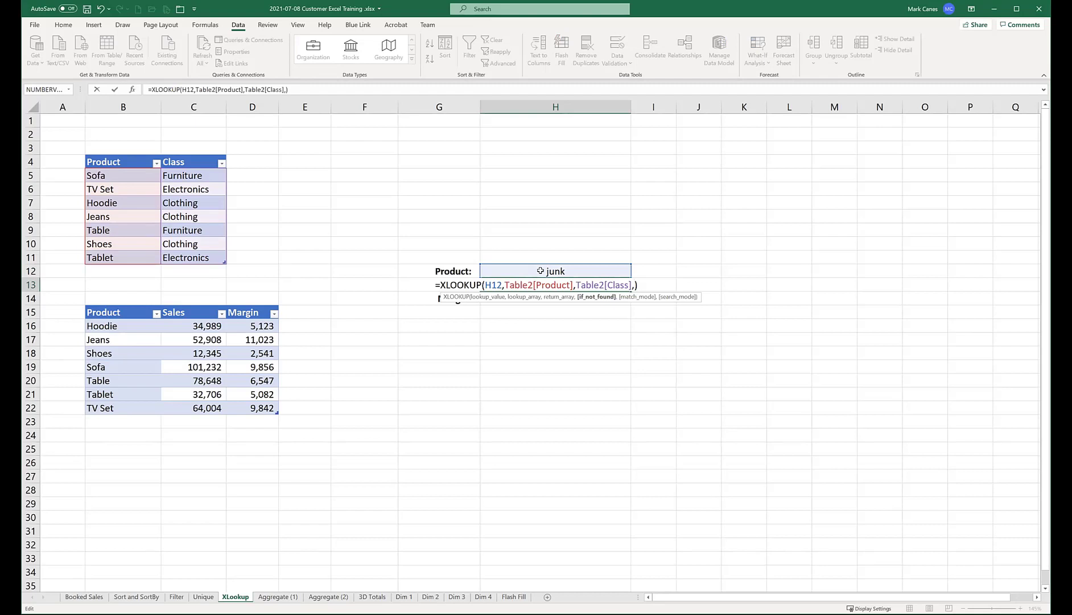
{"action": "type", "text": "\"****MISSING\""}
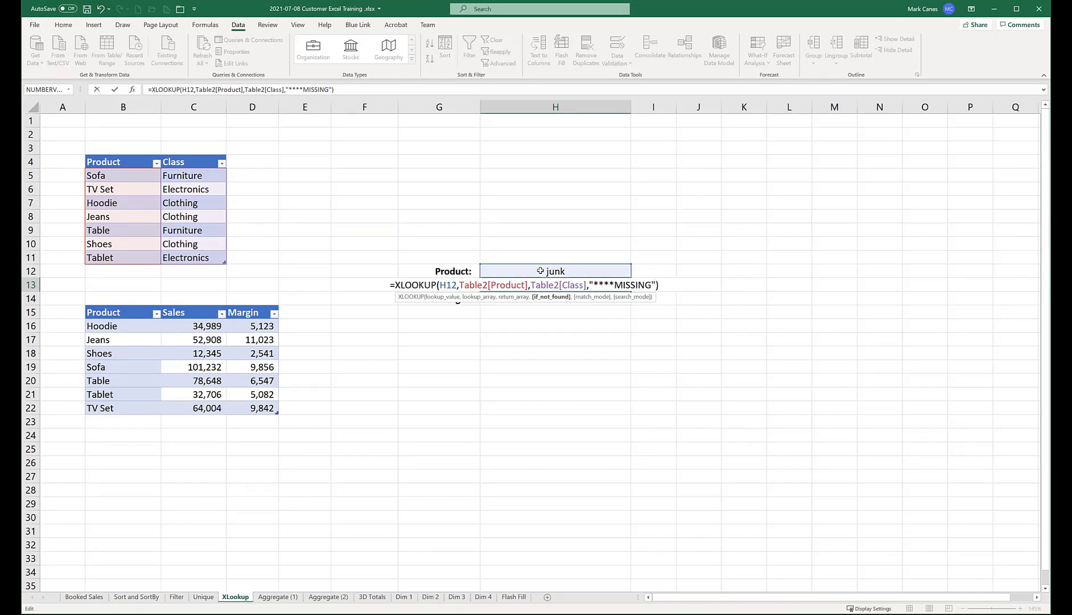
{"action": "type", "text": ","}
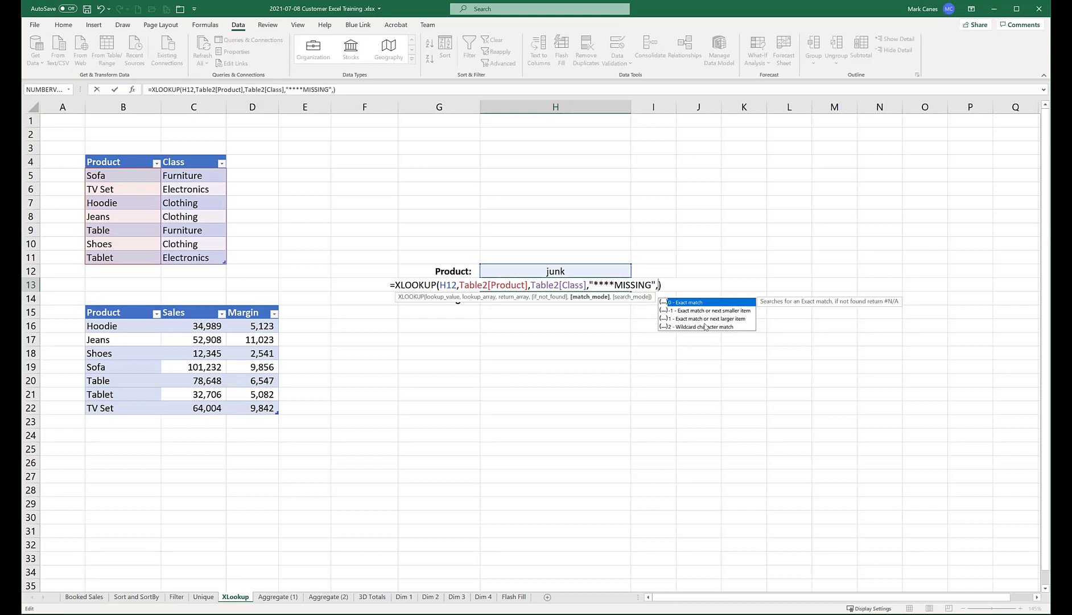
{"action": "type", "text": "0,"}
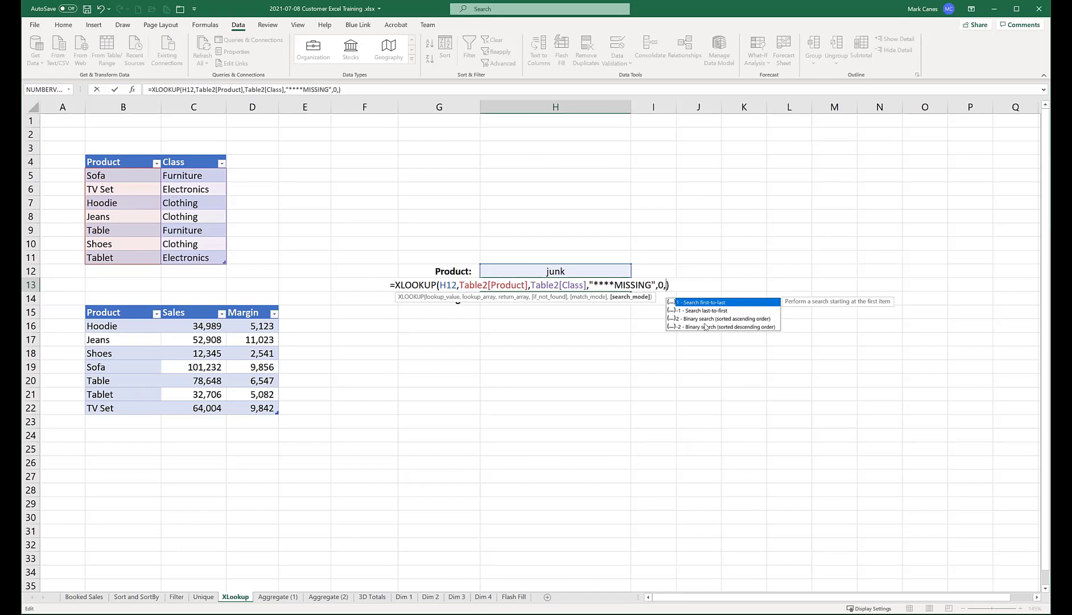
{"action": "key", "text": "BackSpace"}
{"action": "key", "text": "BackSpace"}
{"action": "key", "text": "BackSpace"}
Step: Commit the edited formula in H13 and set the product in H12 to Sofa
{"action": "key", "text": "Return"}
{"action": "key", "text": "Up"}
{"action": "key", "text": "Up"}
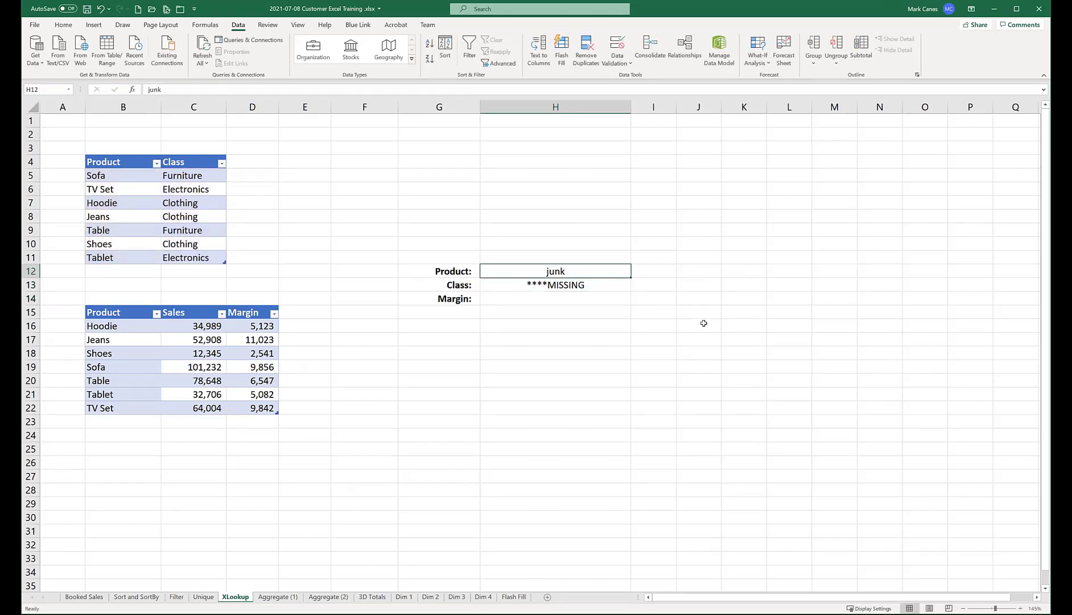
{"action": "type", "text": "Sofa"}
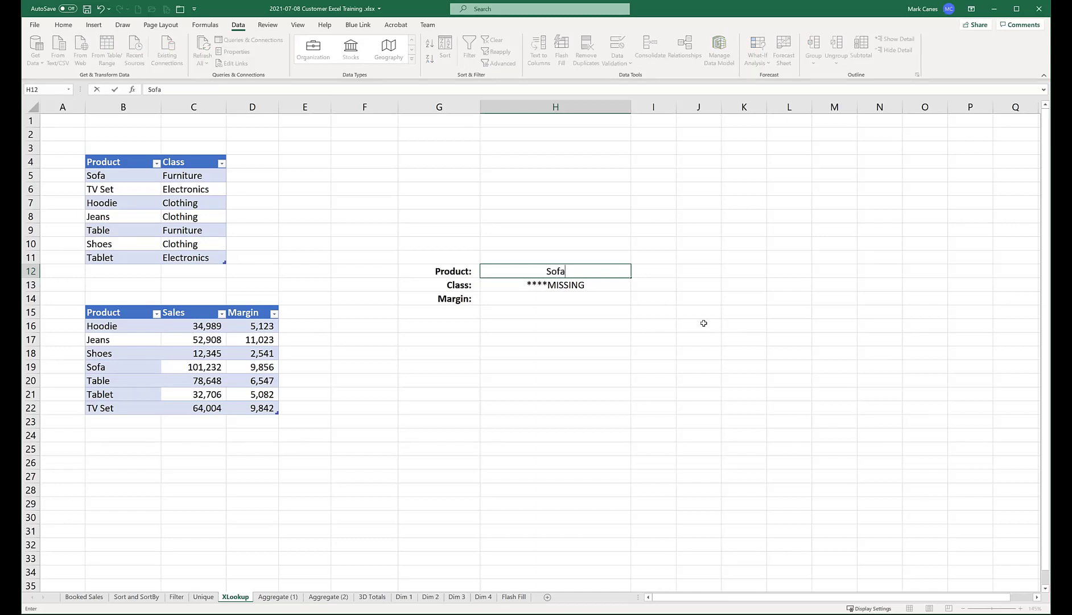
{"action": "key", "text": "Return"}
Step: Enter an XLOOKUP in H14 with lookup value H12, lookup array Table3[Product], return array Table3[Margin] and "Error" if not found
{"action": "key", "text": "Down"}
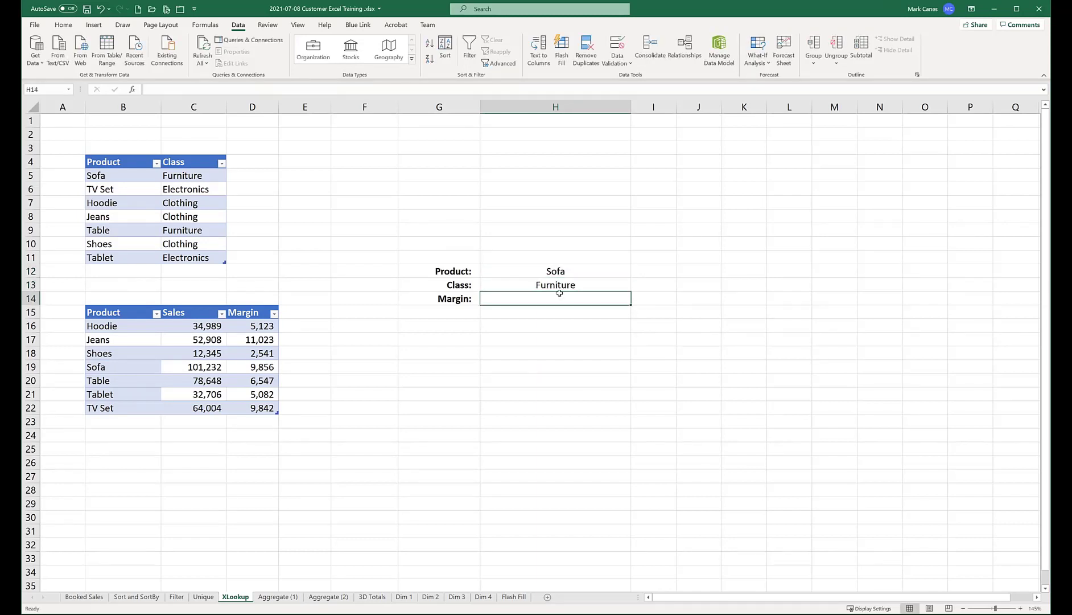
{"action": "type", "text": "="}
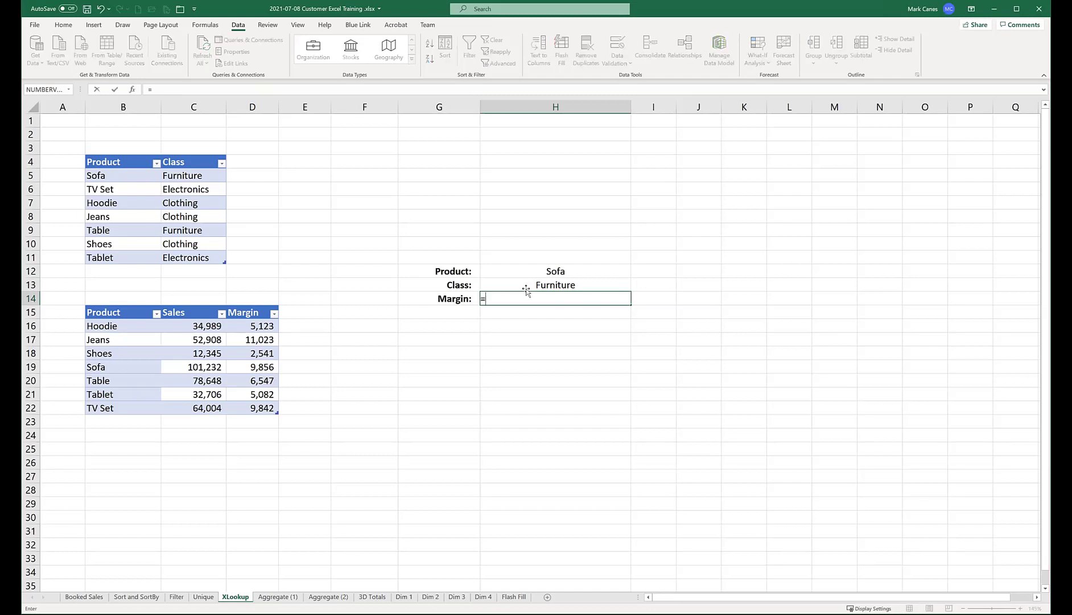
{"action": "type", "text": "xlo"}
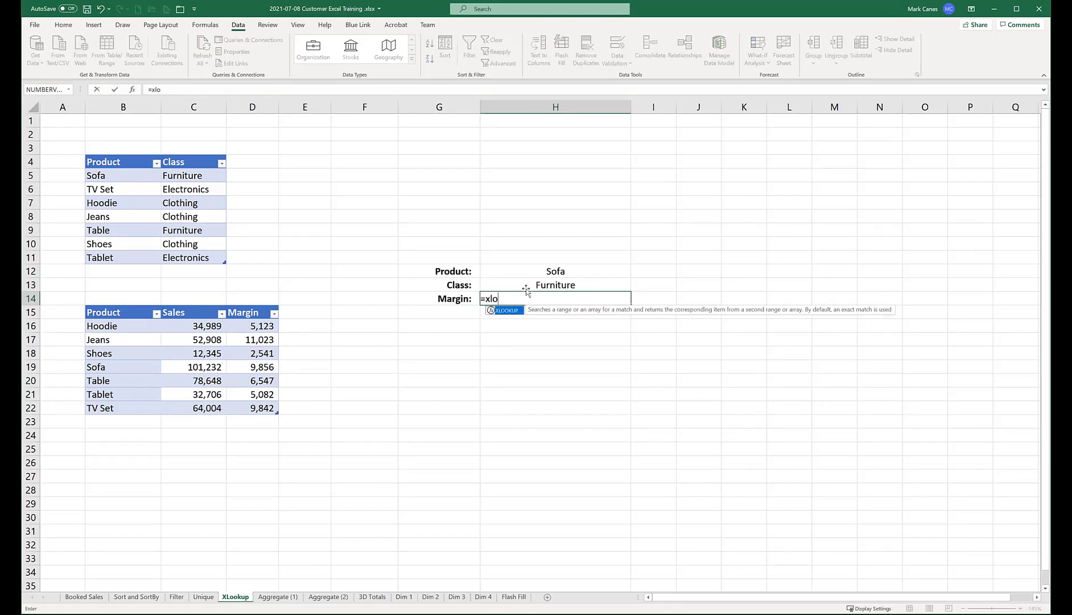
{"action": "key", "text": "Tab"}
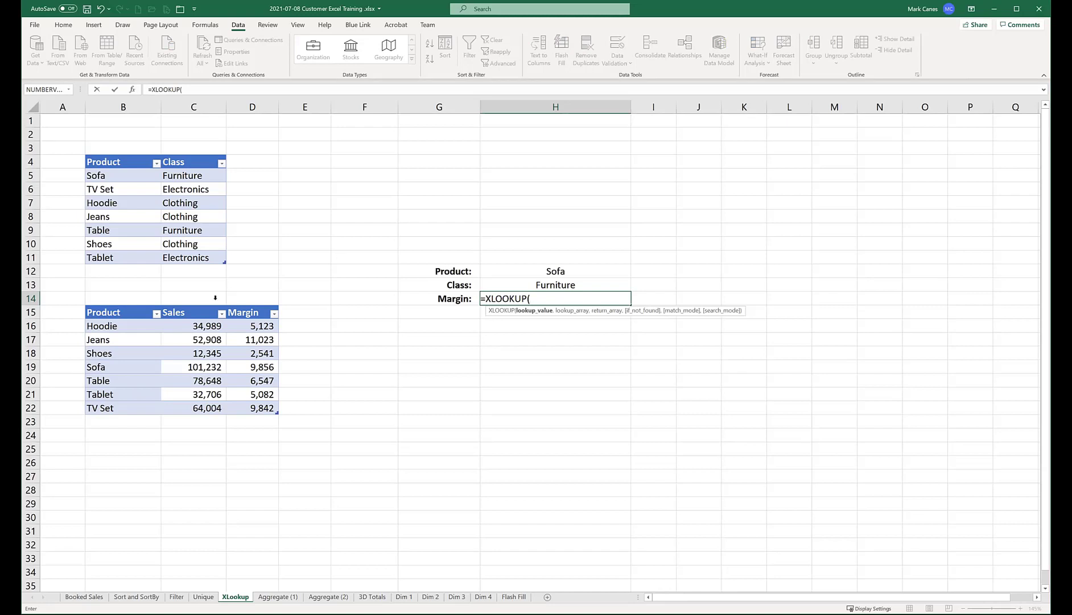
{"action": "left_click", "coordinate": [571, 271]}
{"action": "type", "text": ","}
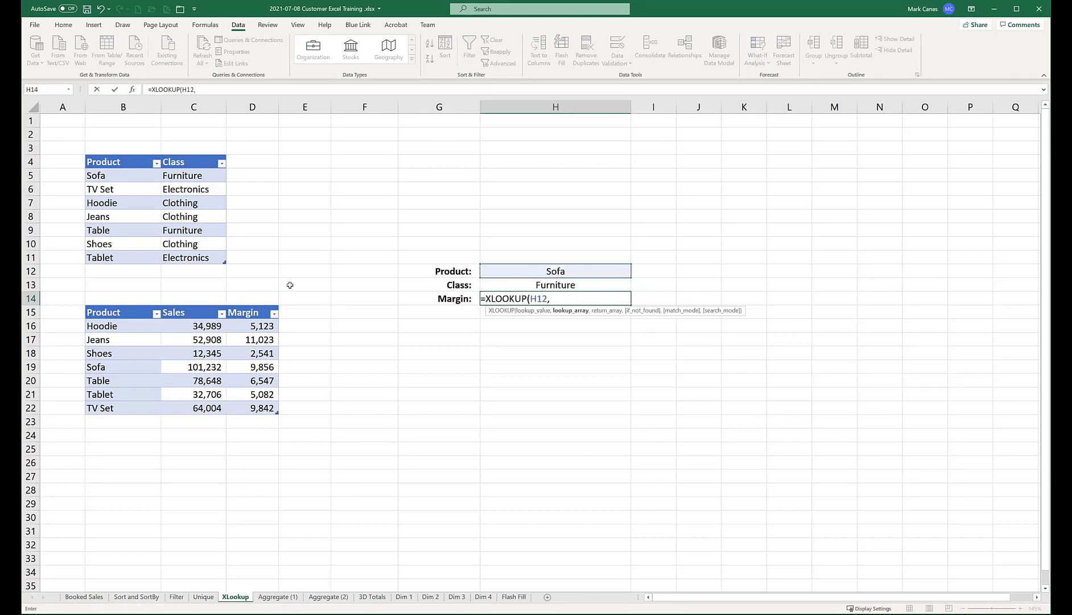
{"action": "left_click", "coordinate": [130, 303]}
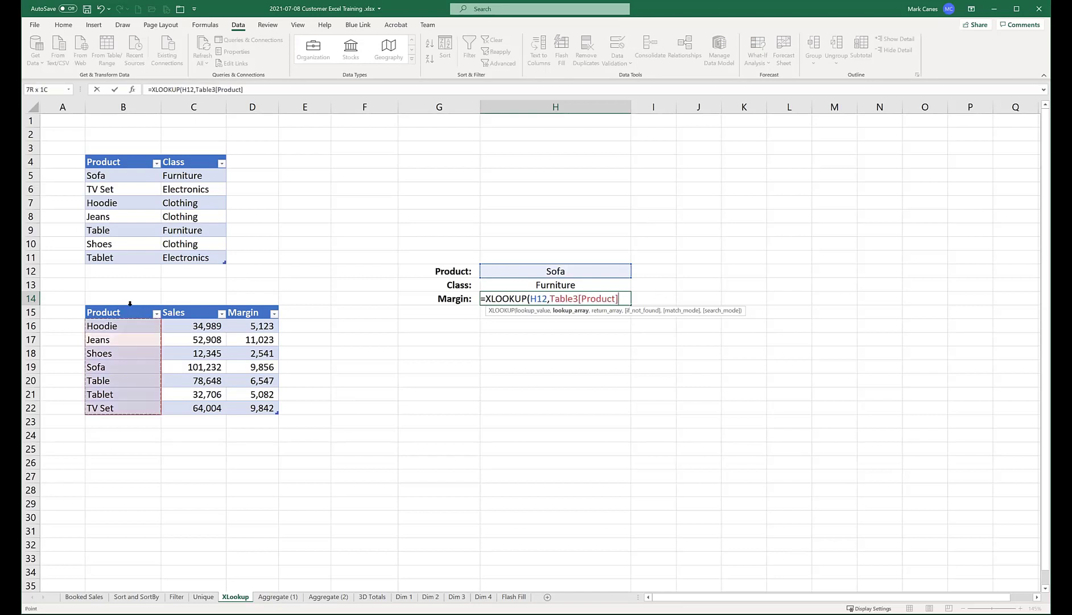
{"action": "type", "text": ","}
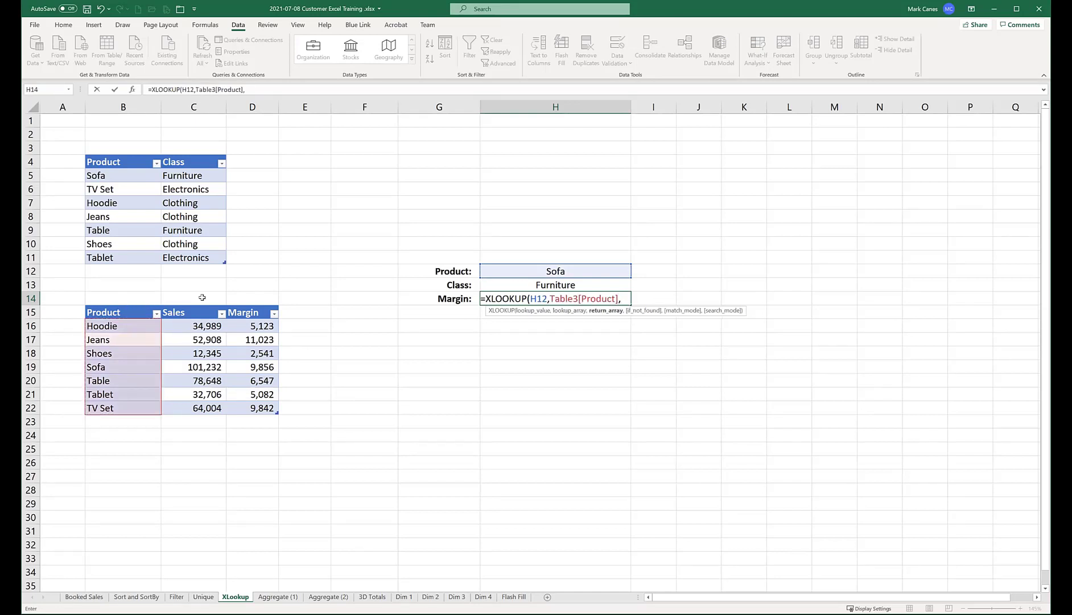
{"action": "left_click", "coordinate": [247, 306]}
{"action": "type", "text": ","}
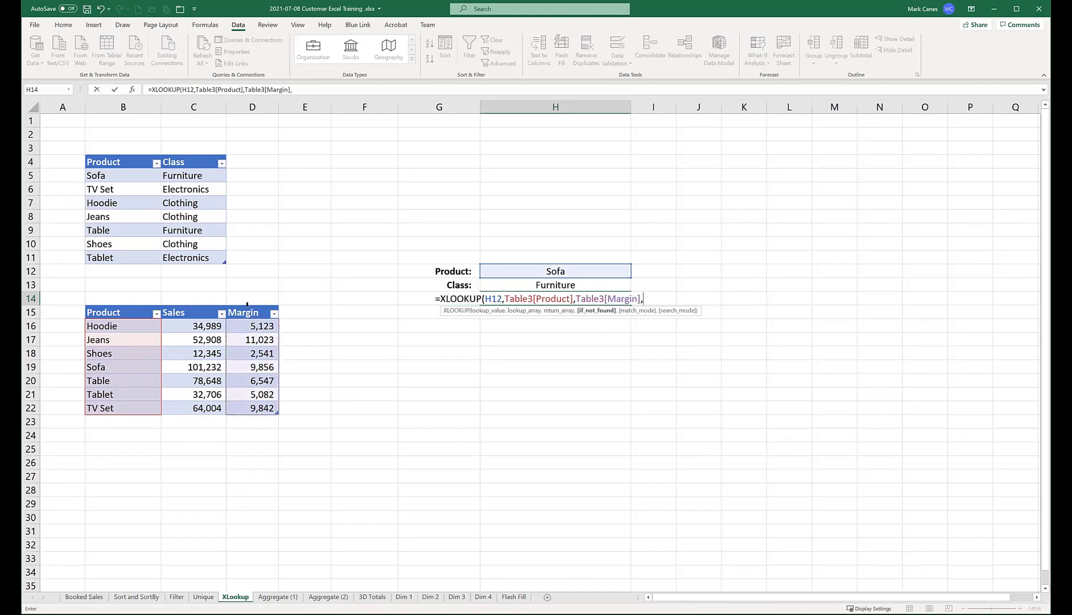
{"action": "type", "text": "\"Error\")"}
{"action": "key", "text": "Return"}
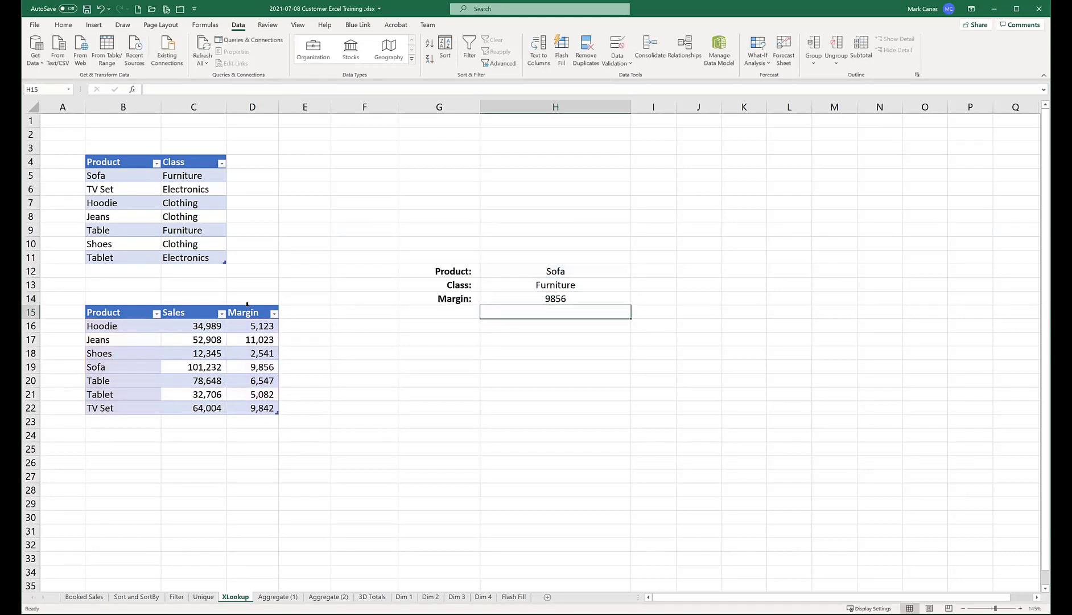
Step: Format the margin in H14 with a thousands separator and no decimal places
{"action": "key", "text": "Up"}
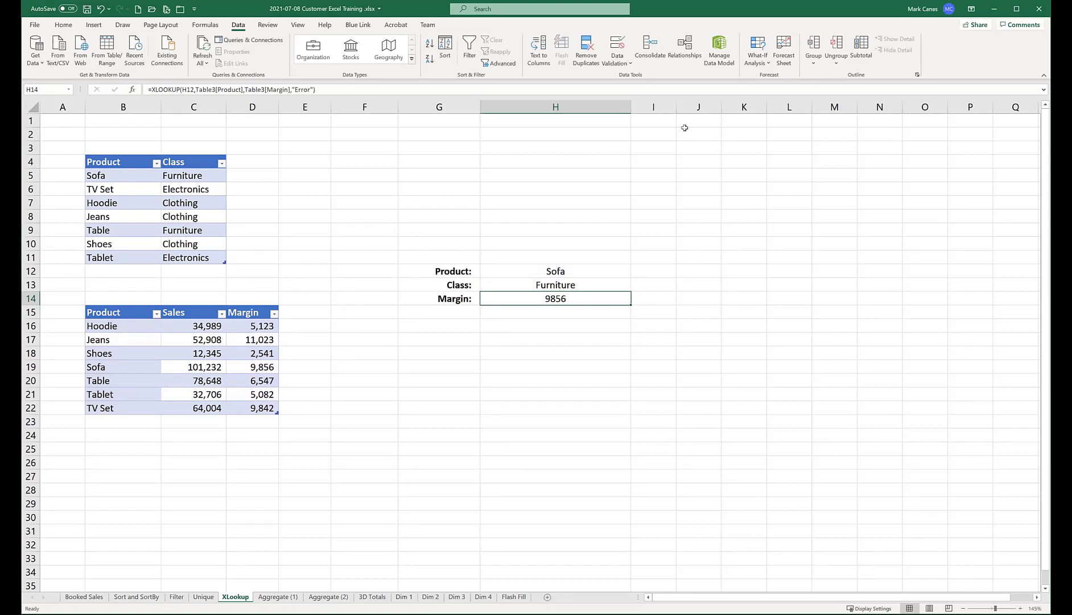
{"action": "left_click", "coordinate": [63, 24]}
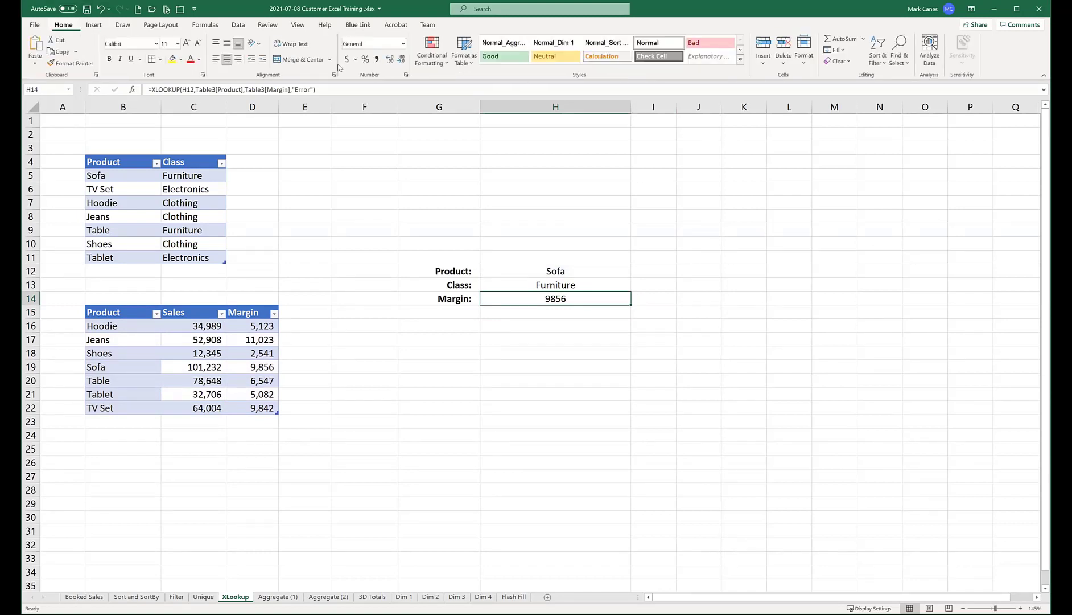
{"action": "left_click", "coordinate": [377, 59]}
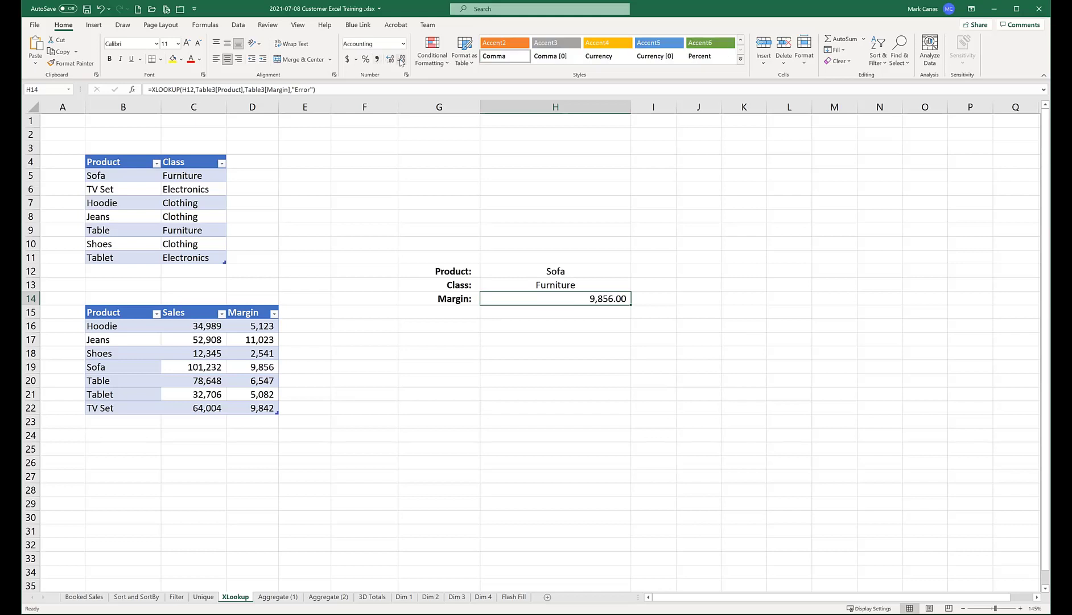
{"action": "left_click", "coordinate": [402, 59]}
{"action": "left_click", "coordinate": [402, 59]}
{"action": "left_click", "coordinate": [587, 336]}
Step: Try left-aligning the values in H12:H14 and undo the alignment
{"action": "left_click", "coordinate": [559, 291]}
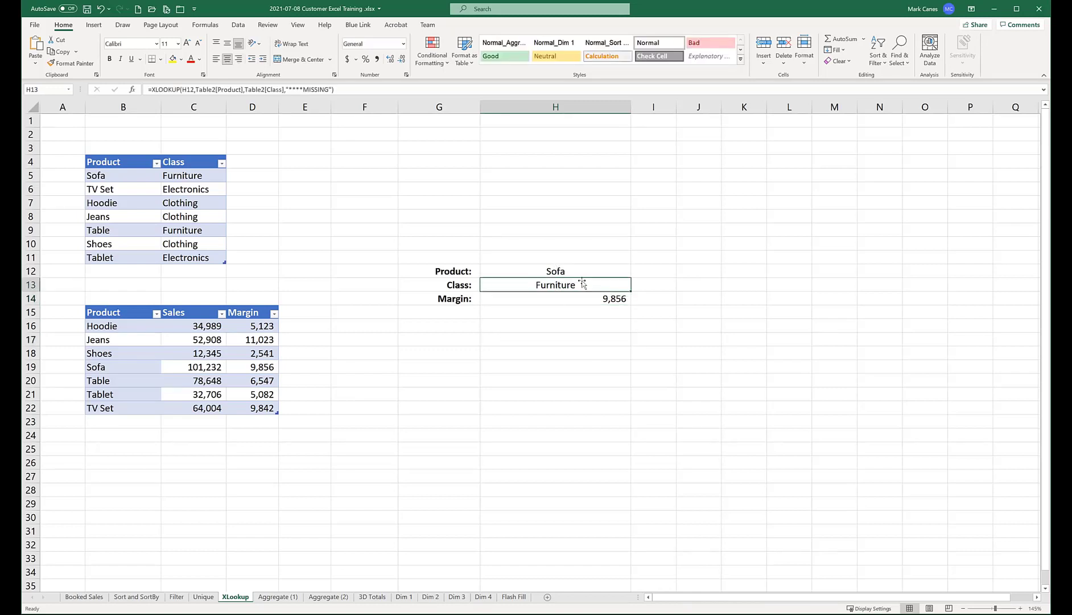
{"action": "left_click_drag", "start_coordinate": [569, 273], "coordinate": [569, 294]}
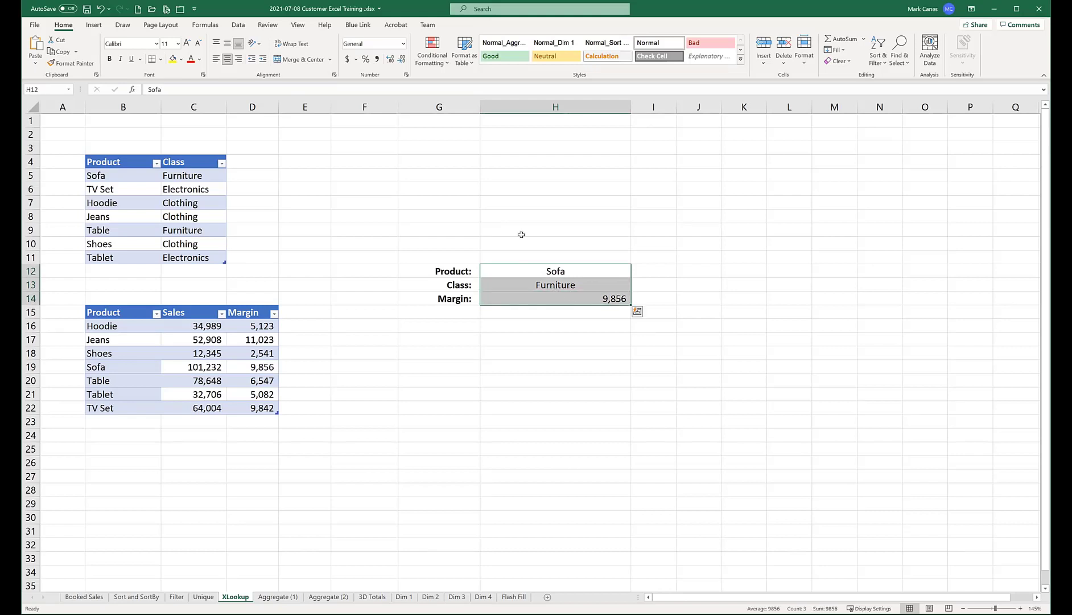
{"action": "left_click", "coordinate": [217, 61]}
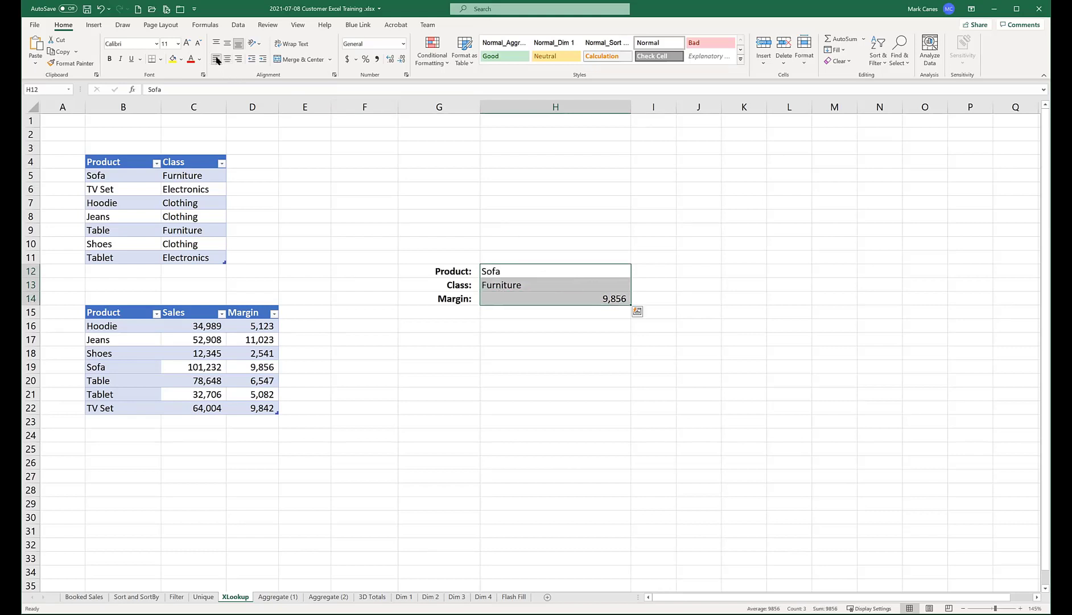
{"action": "left_click", "coordinate": [488, 230]}
{"action": "key", "text": "ctrl+z"}
{"action": "left_click", "coordinate": [556, 324]}
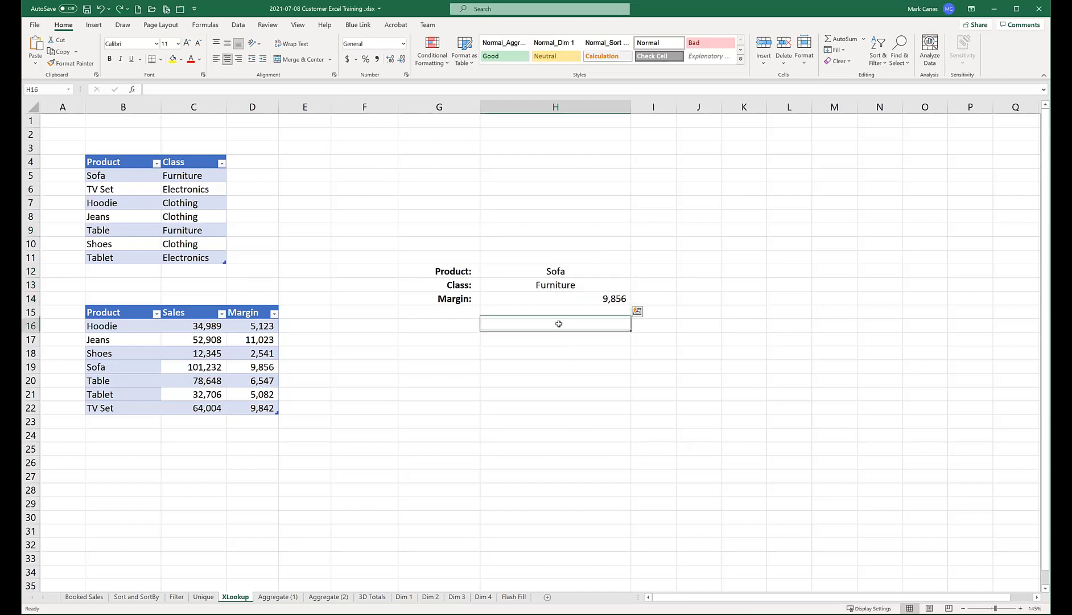
{"action": "left_click", "coordinate": [552, 295]}
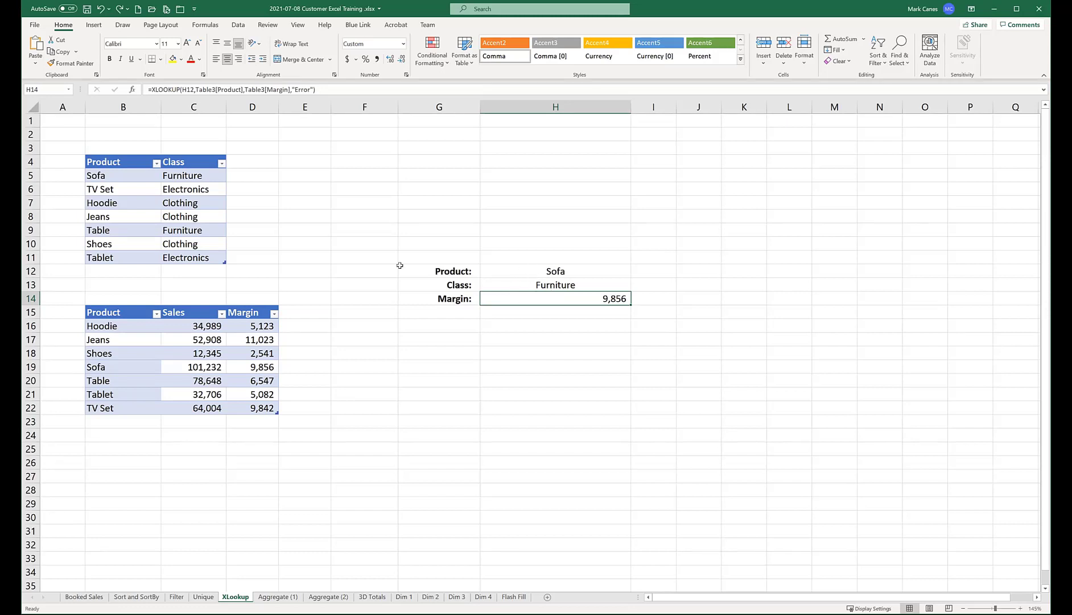
Step: Set the product in H12 to tablet
{"action": "left_click", "coordinate": [551, 271]}
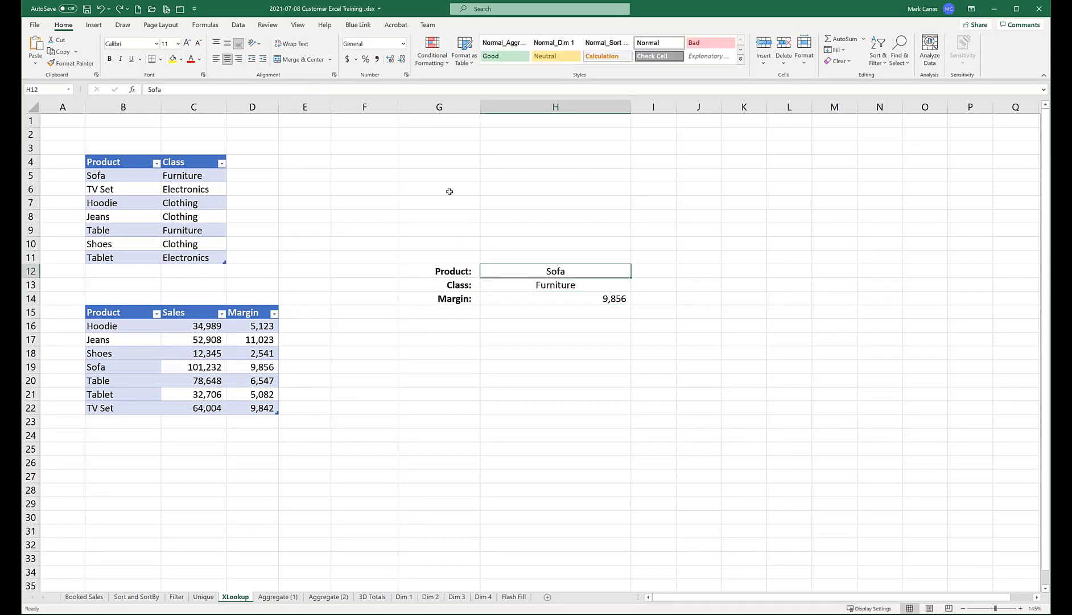
{"action": "type", "text": "tablet"}
{"action": "key", "text": "Return"}
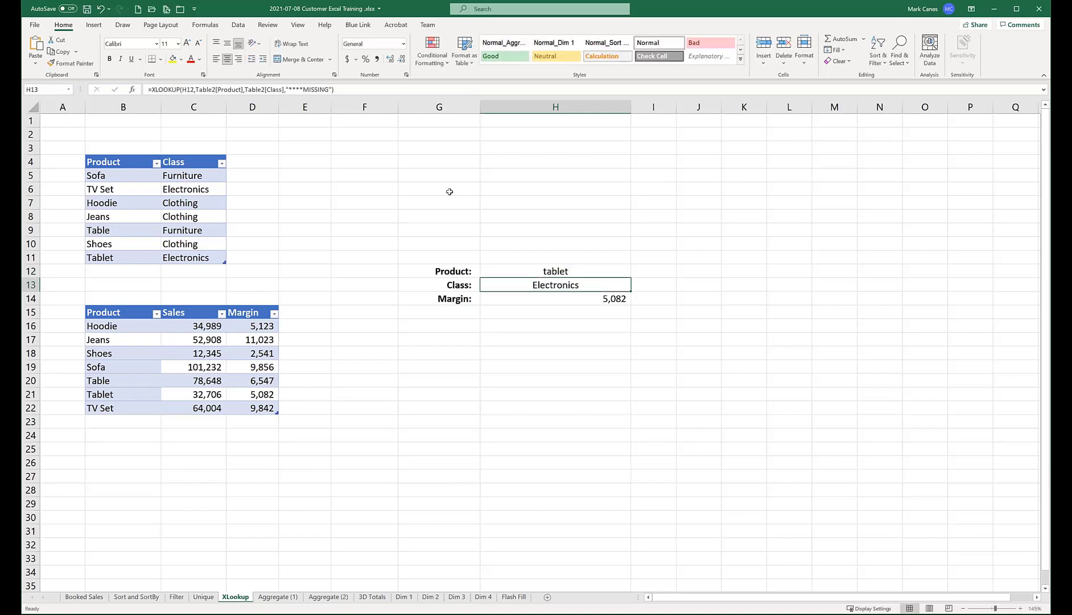
{"action": "key", "text": "Up"}
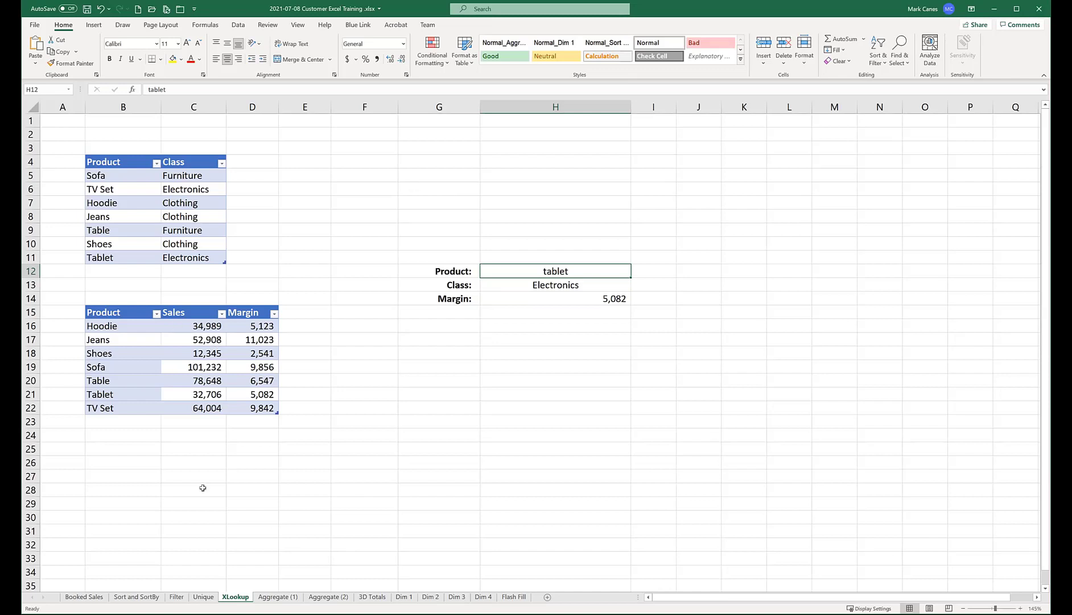
Step: Review the Product Code column on the Booked Sales sheet, and return to the XLookup sheet to inspect the margin formula in H14
{"action": "left_click", "coordinate": [77, 596]}
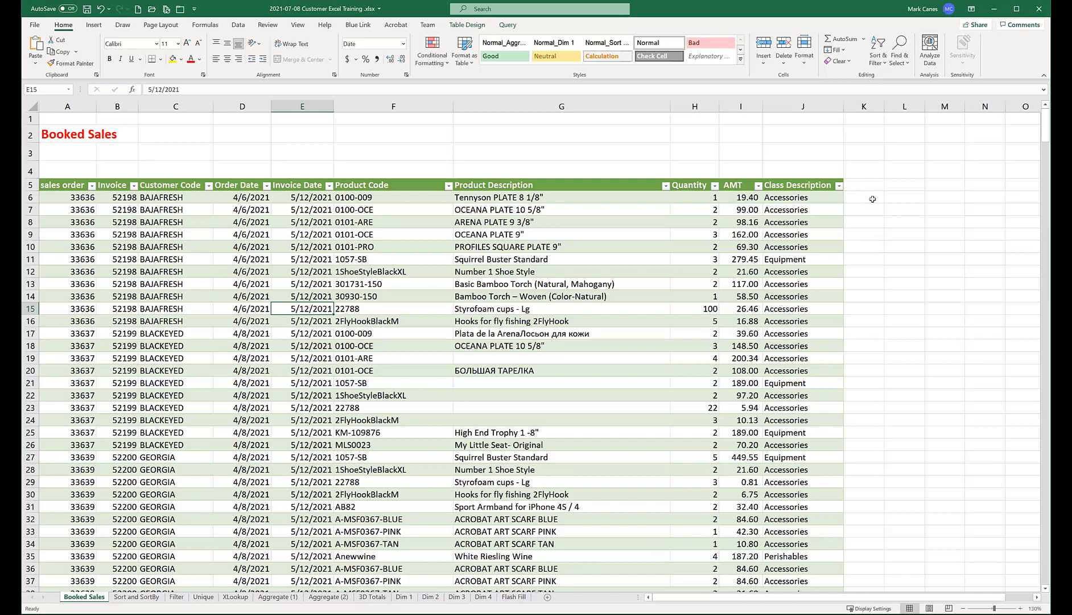
{"action": "left_click", "coordinate": [867, 198]}
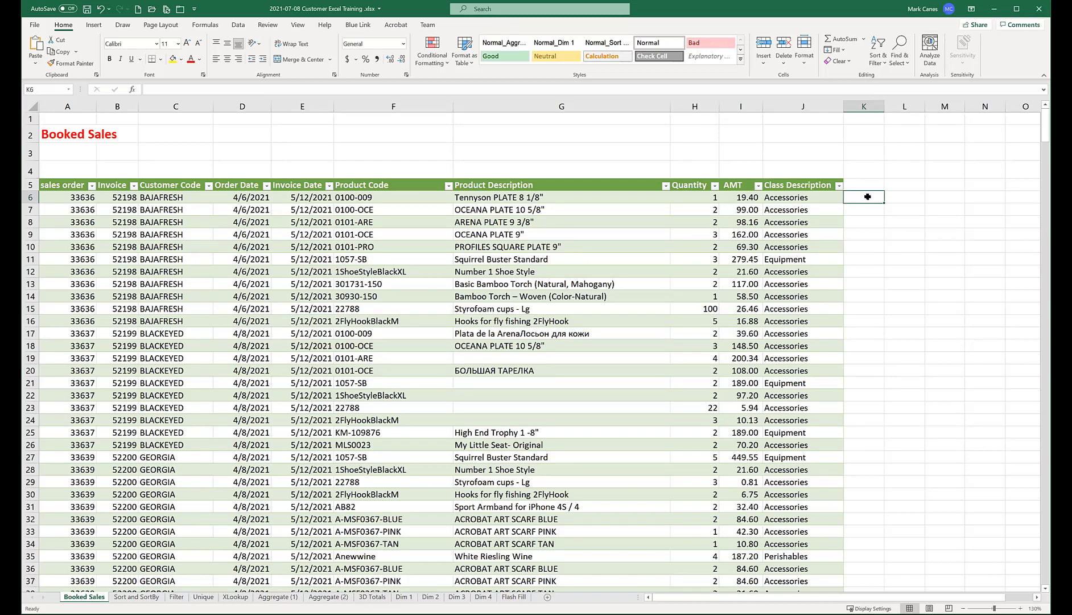
{"action": "left_click", "coordinate": [392, 198]}
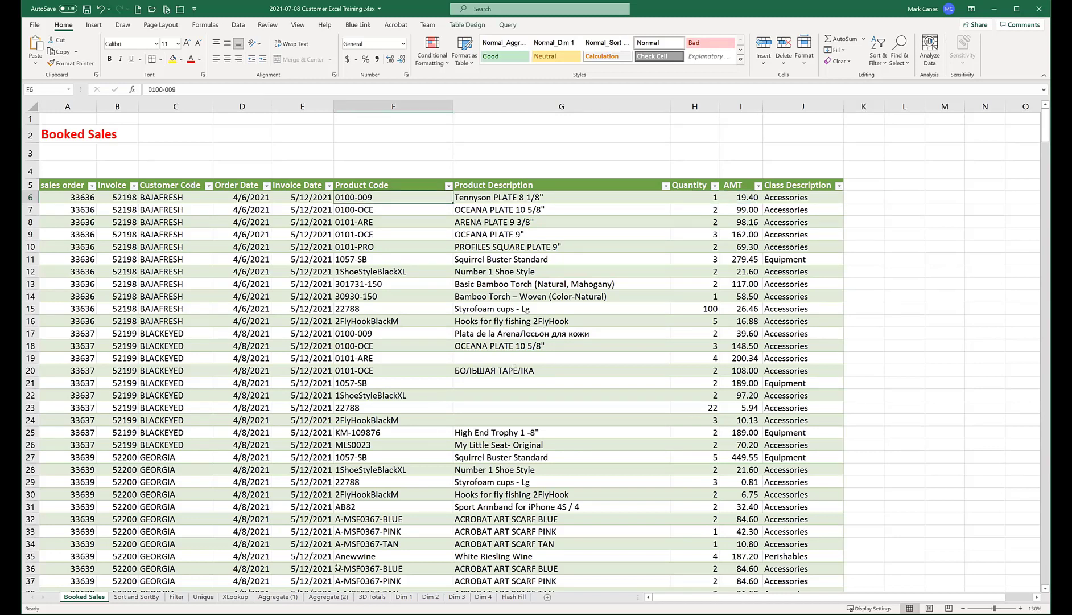
{"action": "left_click", "coordinate": [234, 596]}
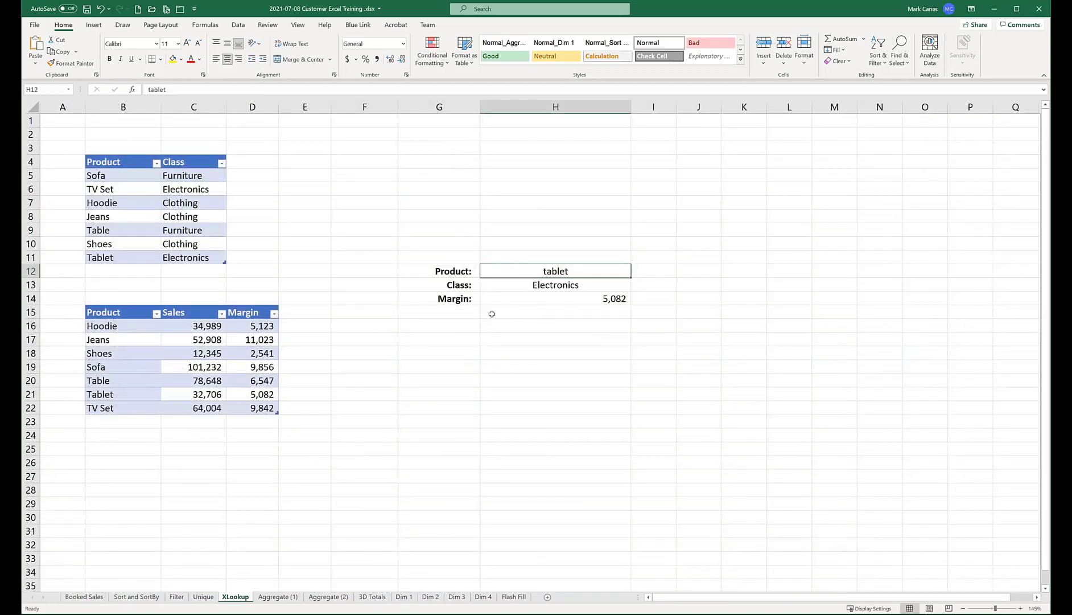
{"action": "left_click", "coordinate": [523, 298]}
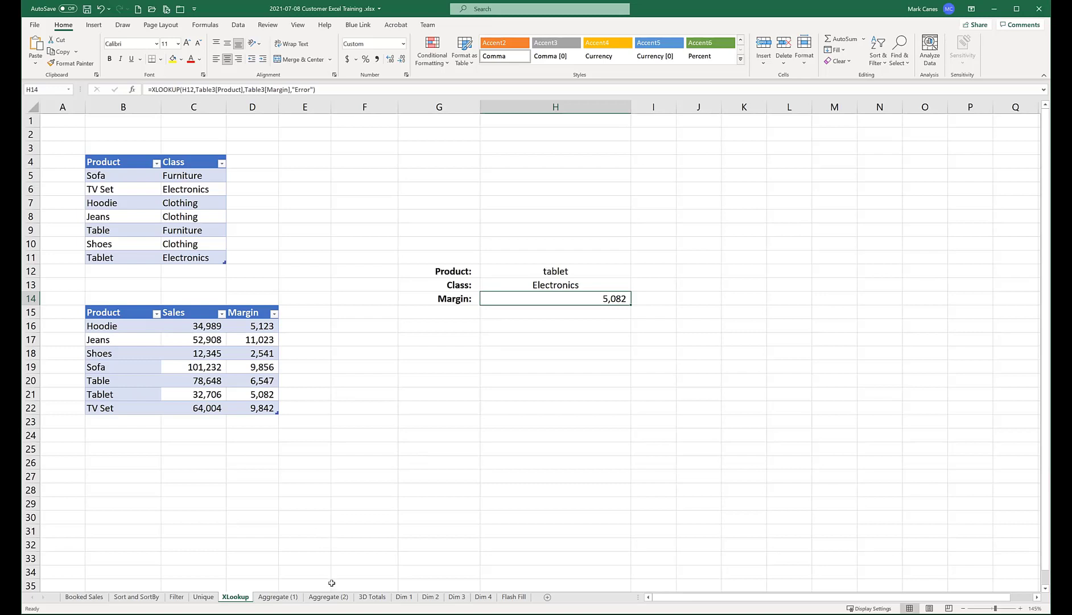
Step: Examine the LotValue formula, the Cost entry in F10 and the Total Lot Value formula in G40 on the Aggregate (1) sheet
{"action": "left_click", "coordinate": [273, 597]}
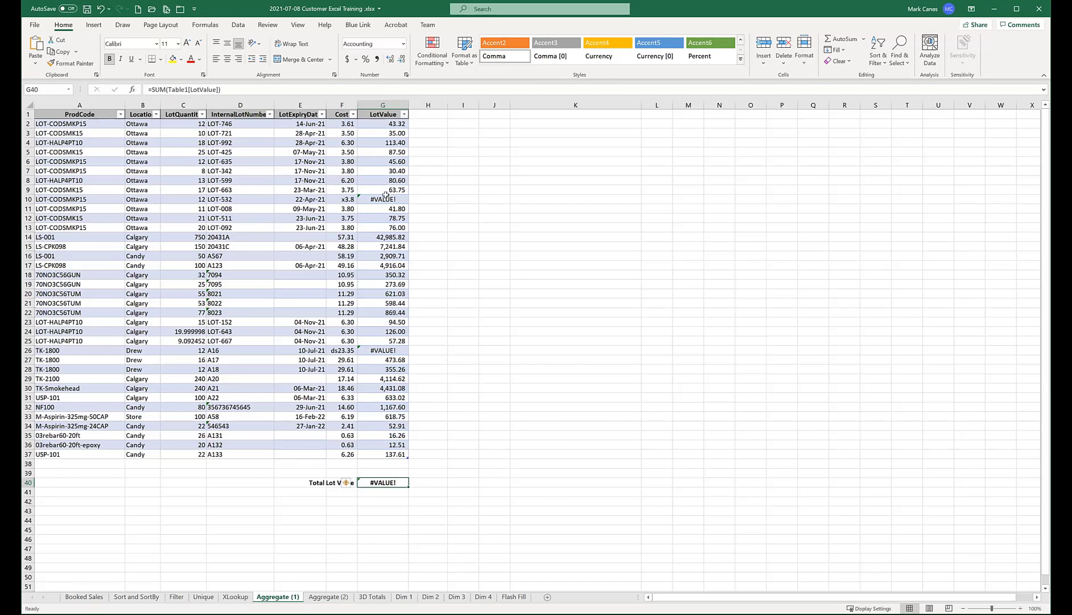
{"action": "left_click", "coordinate": [382, 154]}
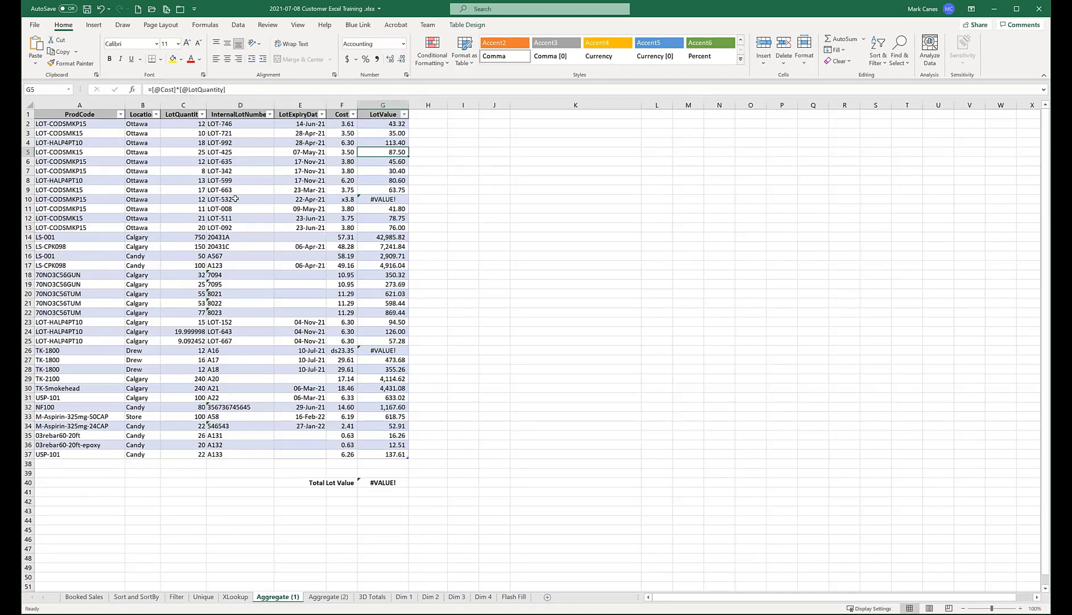
{"action": "left_click", "coordinate": [340, 201]}
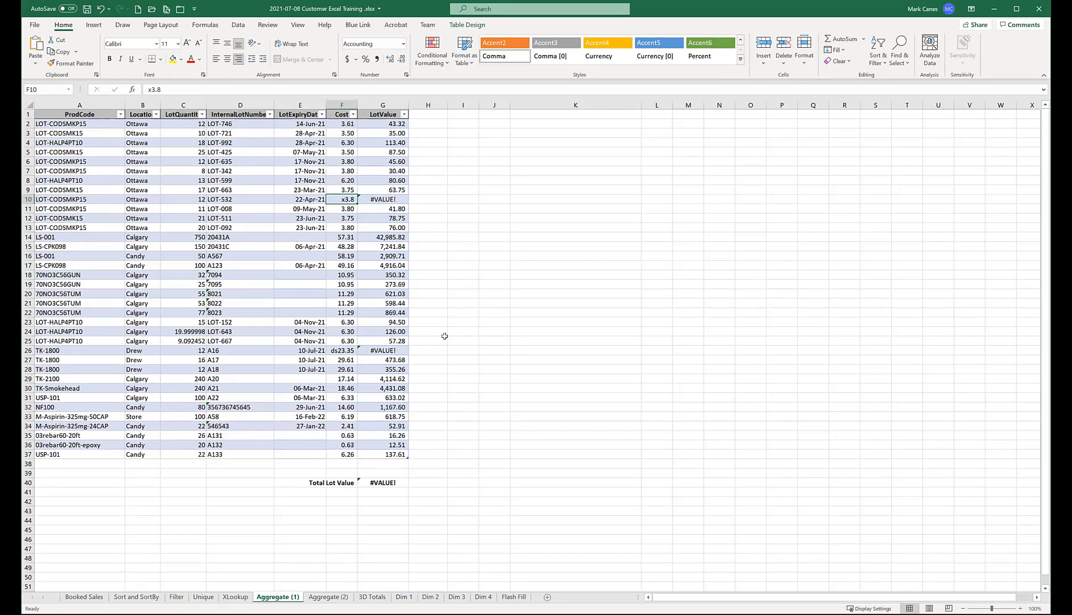
{"action": "left_click", "coordinate": [397, 488]}
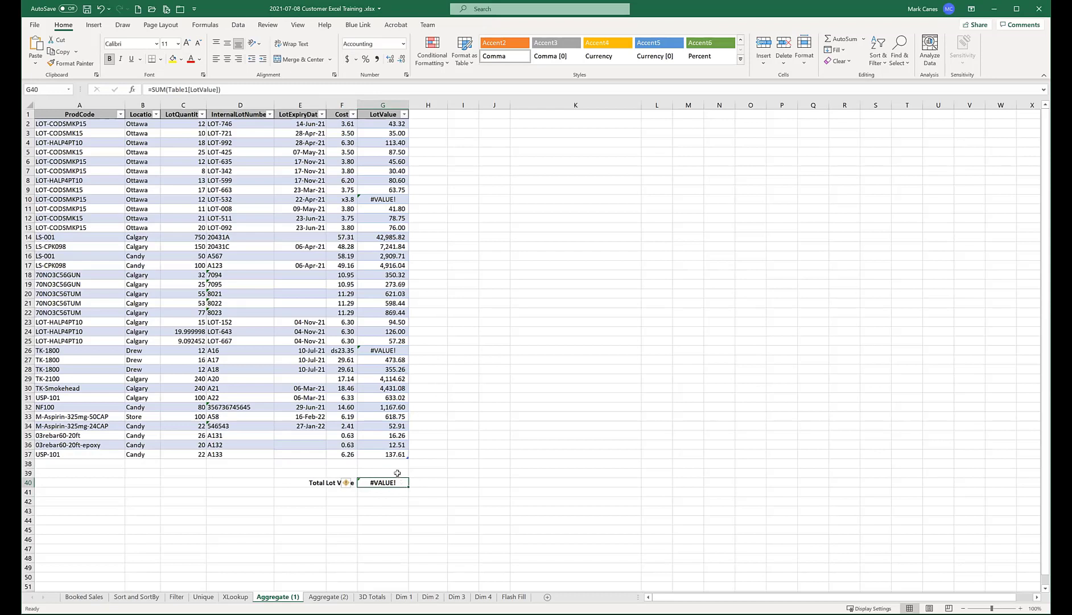
{"action": "left_click", "coordinate": [431, 470]}
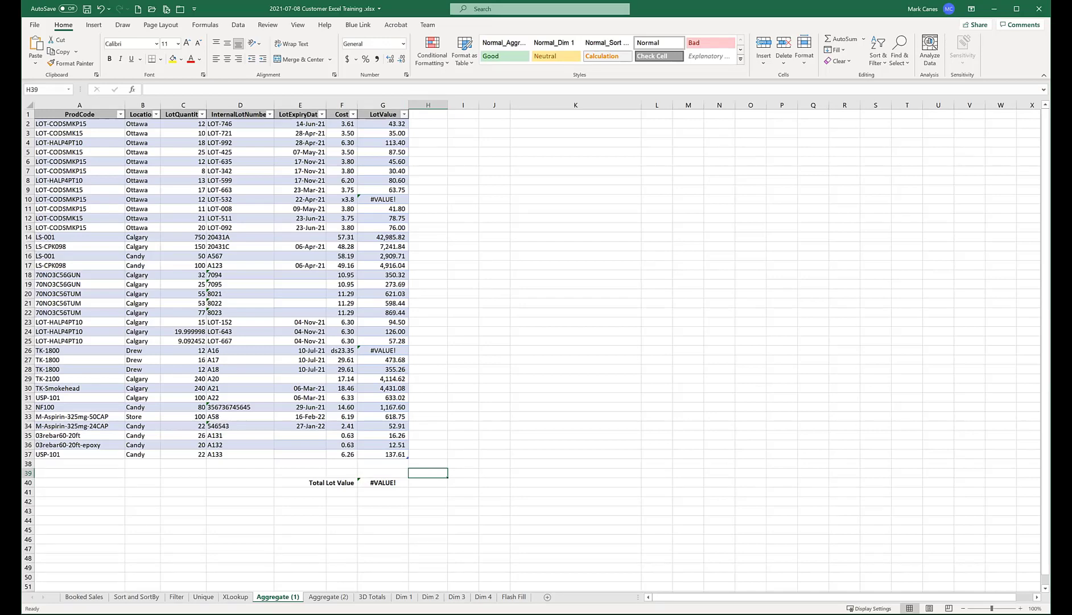
{"action": "left_click", "coordinate": [1021, 608]}
{"action": "left_click", "coordinate": [1020, 609]}
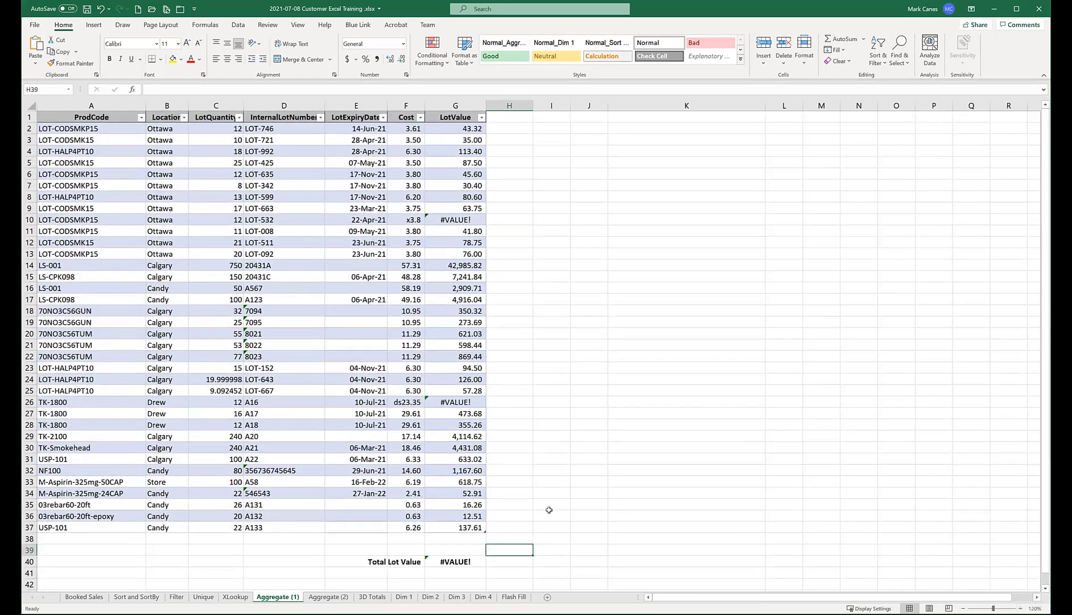
{"action": "left_click", "coordinate": [461, 562]}
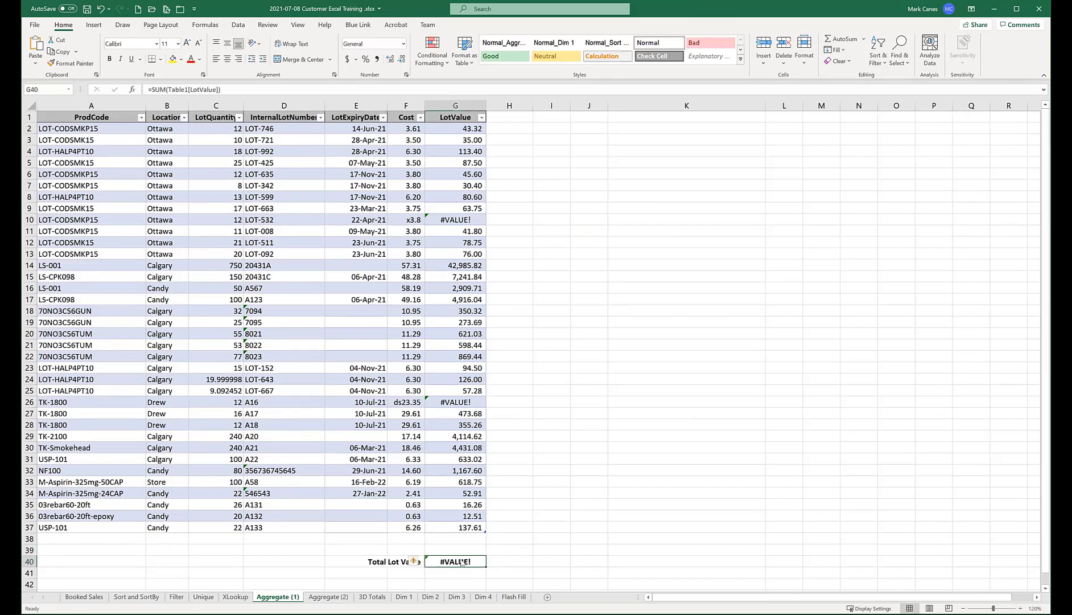
{"action": "key", "text": "F2"}
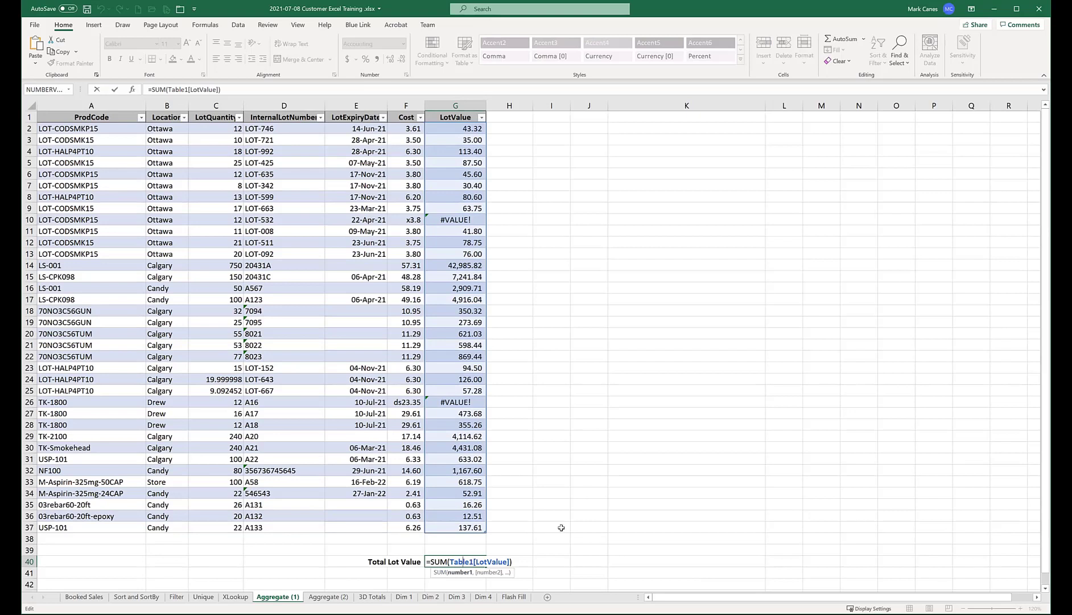
{"action": "key", "text": "Escape"}
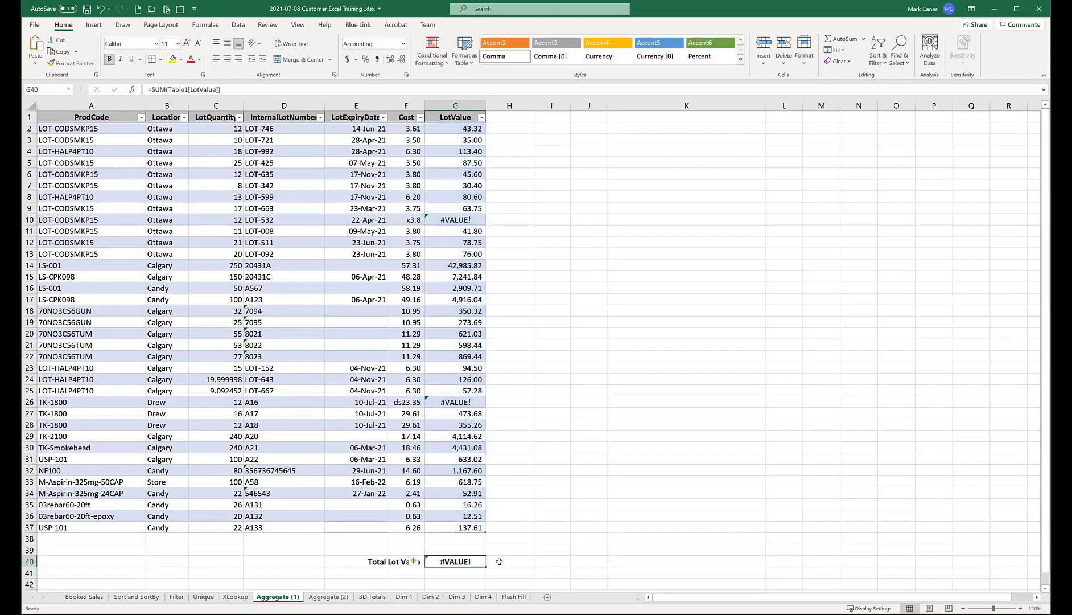
Step: Replace the Total Lot Value formula in G40 with AGGREGATE using function 9, option 6 and the range Table1[LotValue]
{"action": "type", "text": "="}
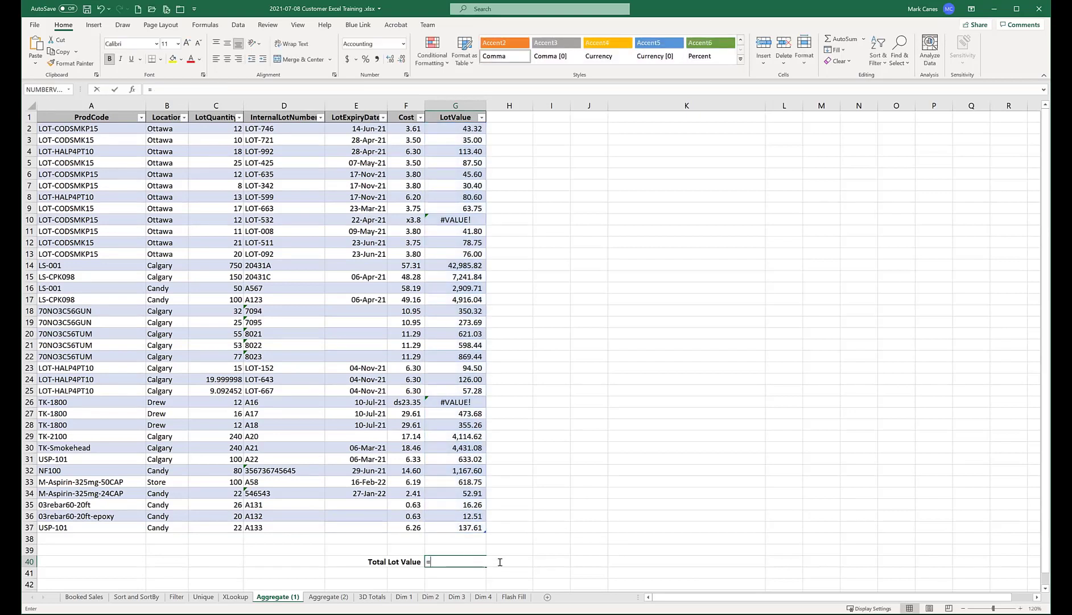
{"action": "type", "text": "AGGREGATE("}
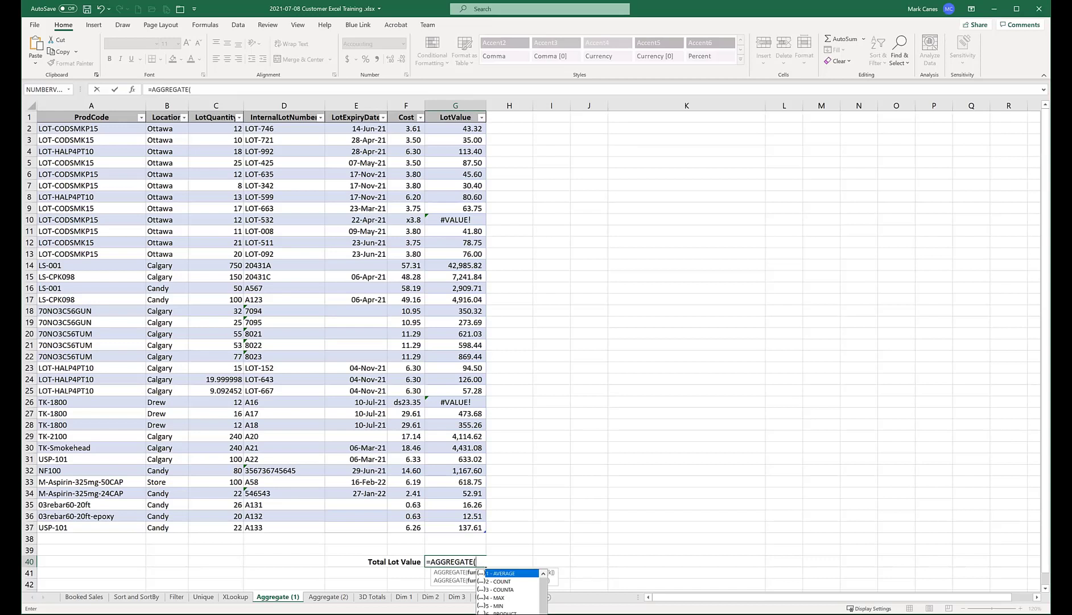
{"action": "type", "text": "9"}
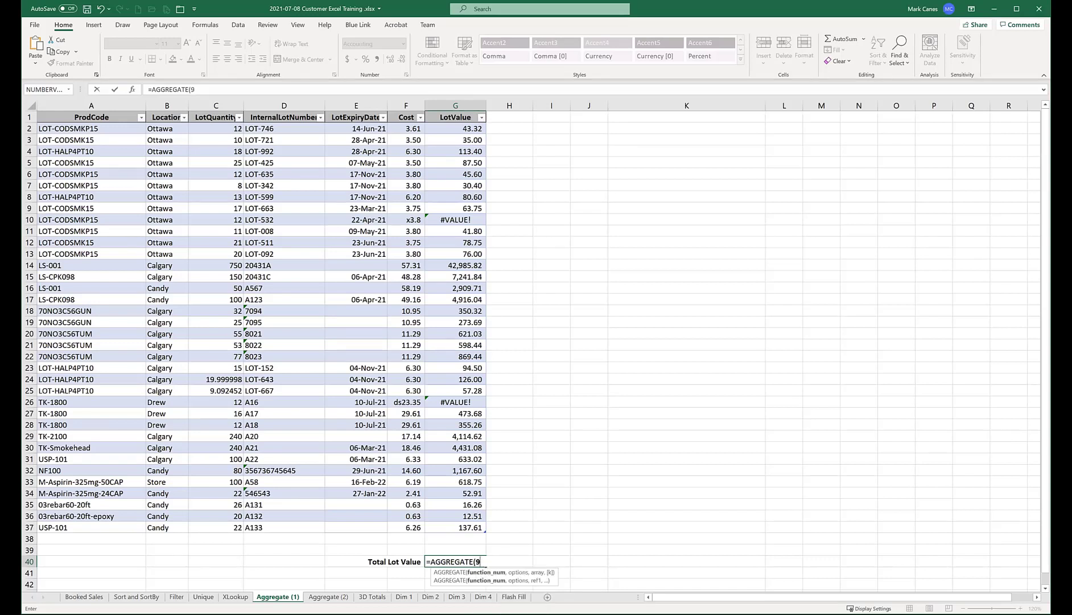
{"action": "type", "text": ","}
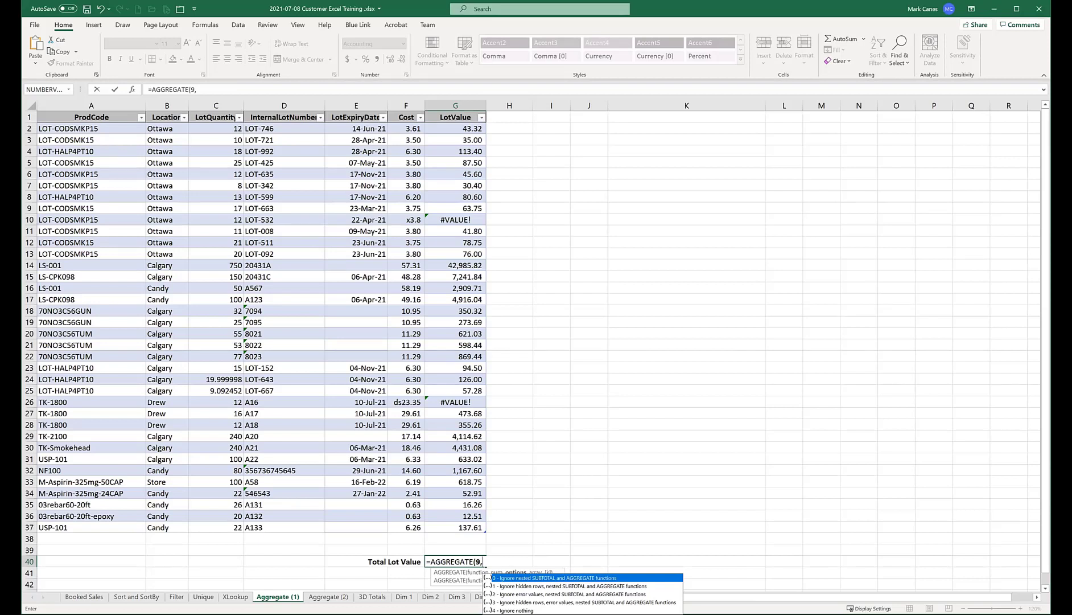
{"action": "type", "text": "6"}
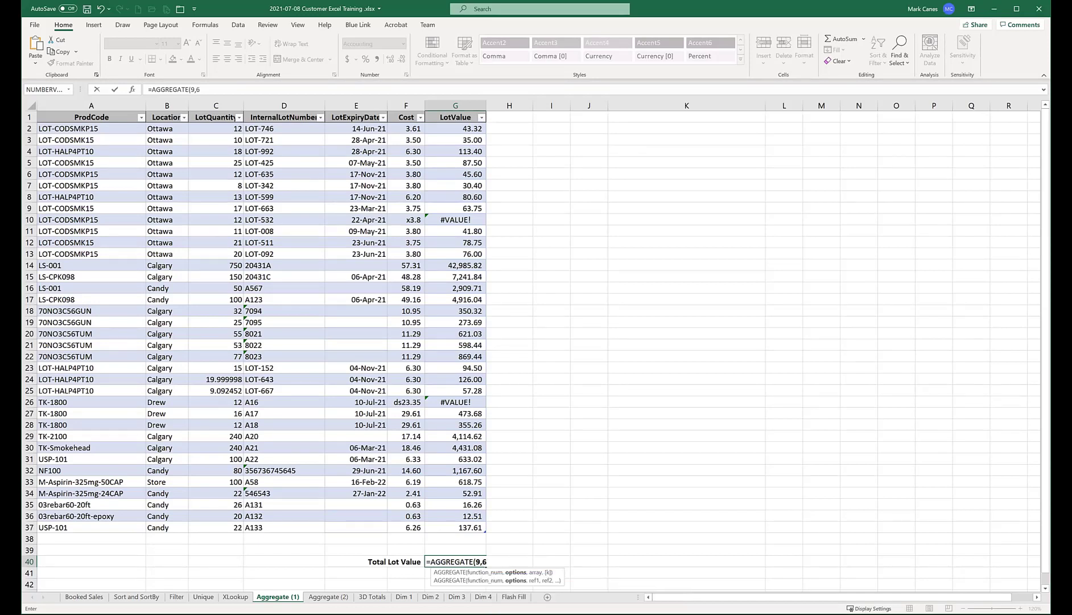
{"action": "type", "text": ")"}
{"action": "key", "text": "Return"}
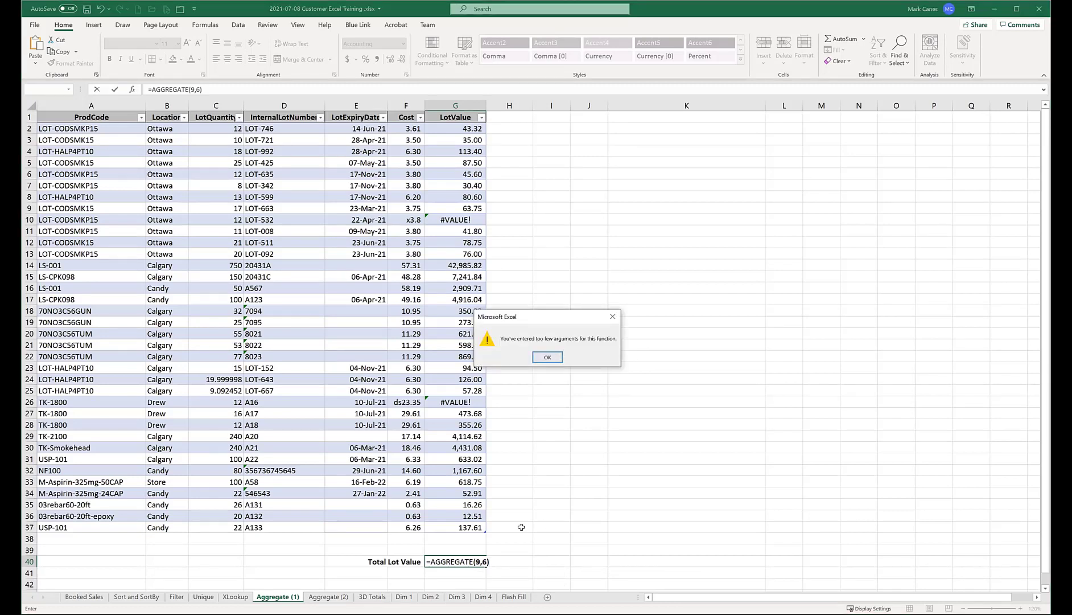
{"action": "key", "text": "Return"}
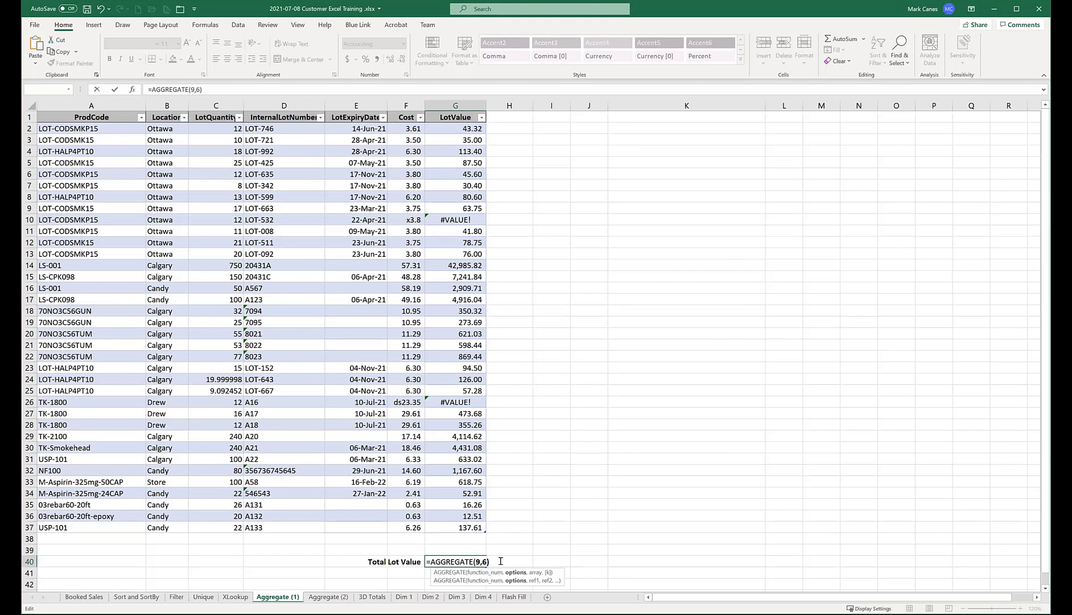
{"action": "type", "text": ","}
{"action": "left_click_drag", "start_coordinate": [444, 461], "coordinate": [455, 529]}
{"action": "type", "text": ")"}
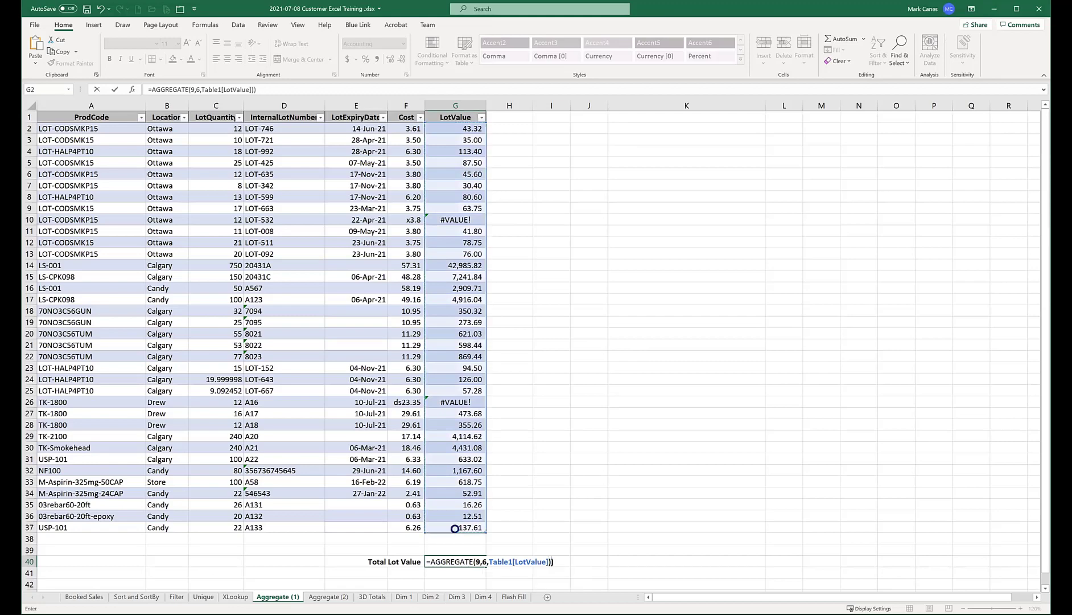
{"action": "key", "text": "Return"}
{"action": "key", "text": "Return"}
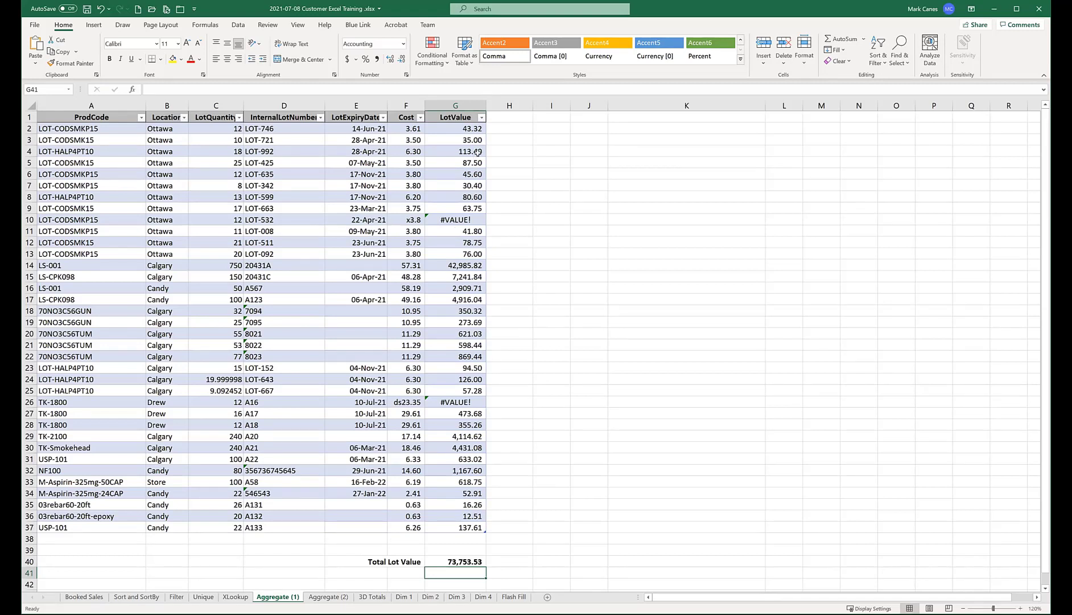
{"action": "left_click", "coordinate": [460, 562]}
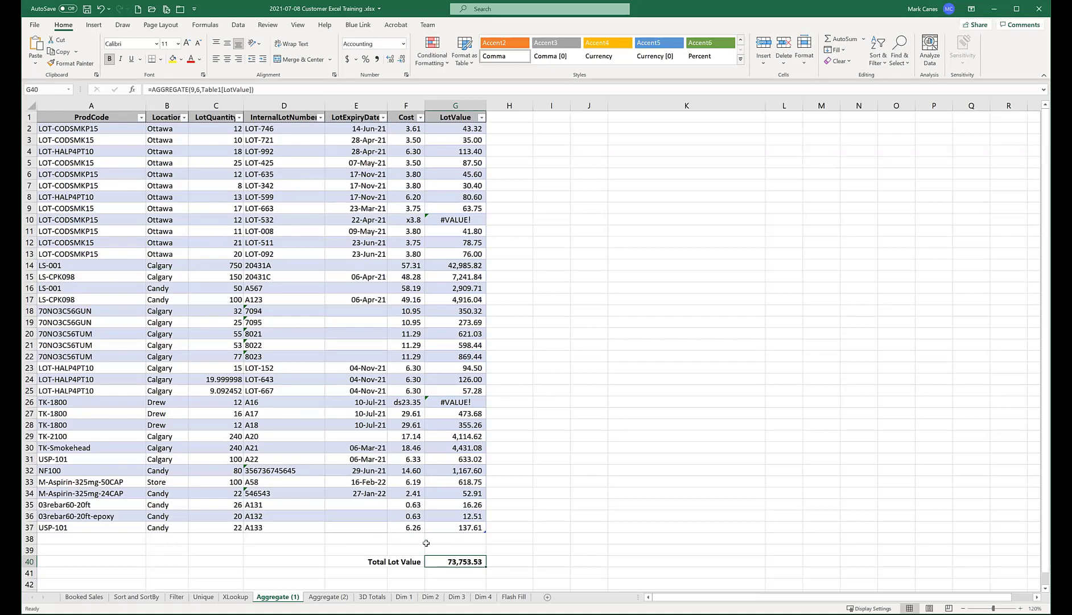
Step: Inspect the subtotal formulas in E5, E10, E14 and E19 on the Aggregate (2) sheet
{"action": "left_click", "coordinate": [329, 597]}
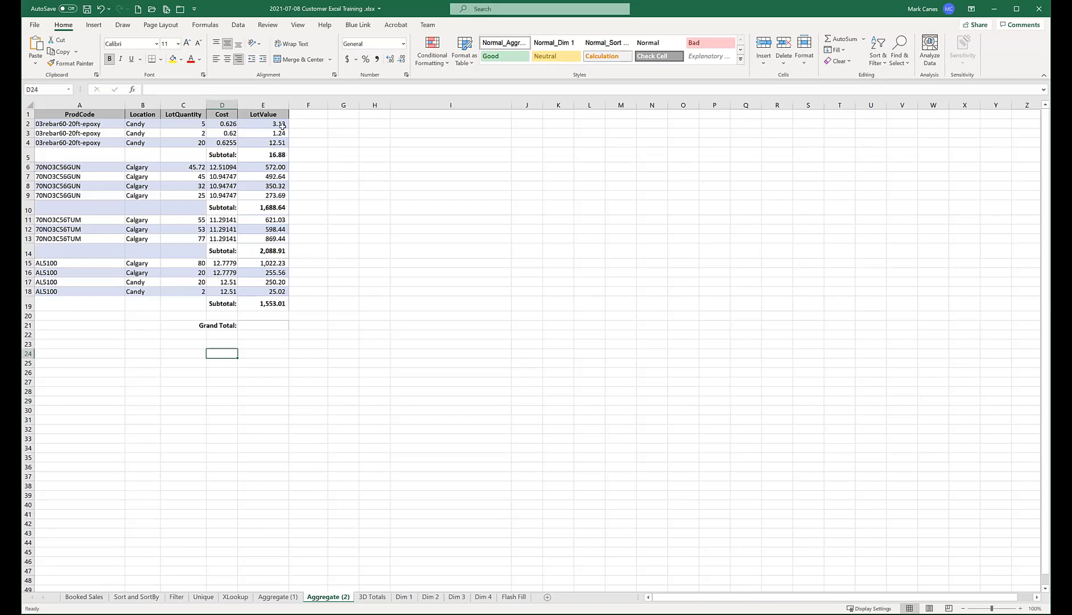
{"action": "left_click", "coordinate": [274, 155]}
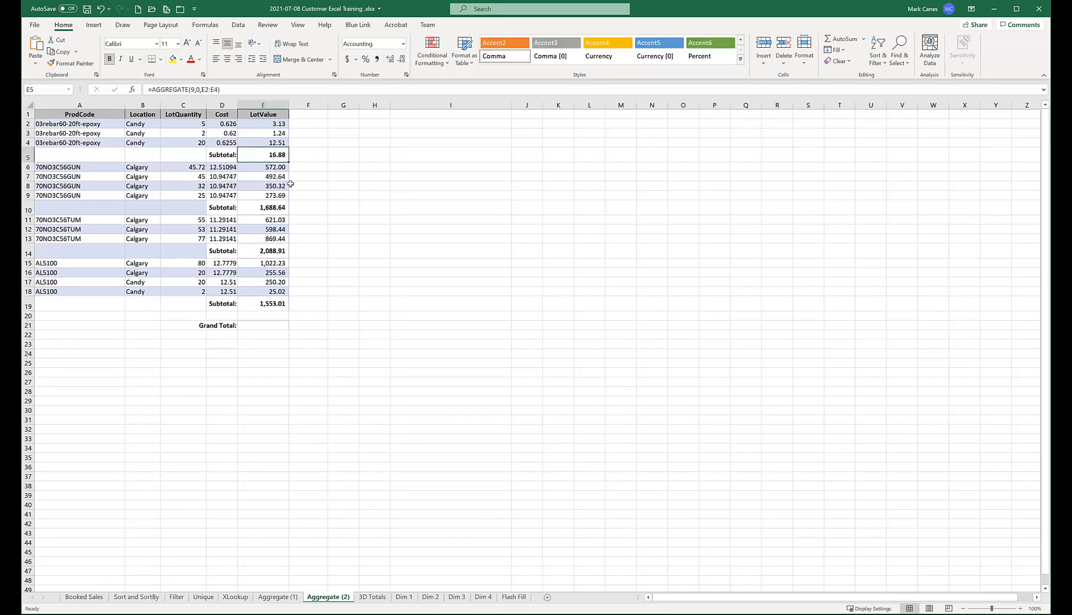
{"action": "left_click", "coordinate": [277, 206]}
{"action": "left_click", "coordinate": [278, 250]}
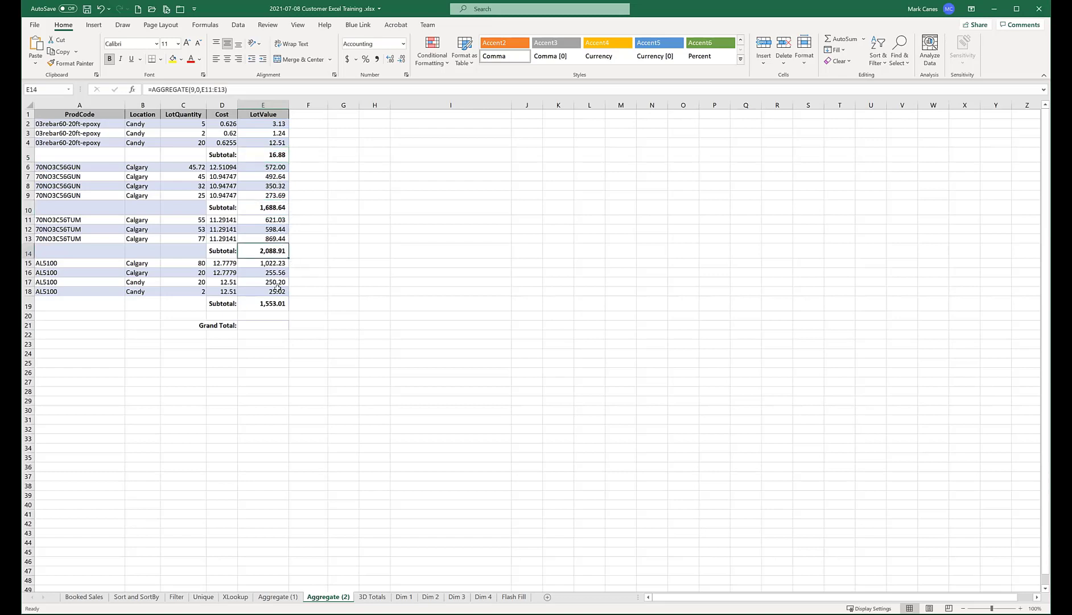
{"action": "left_click", "coordinate": [274, 304]}
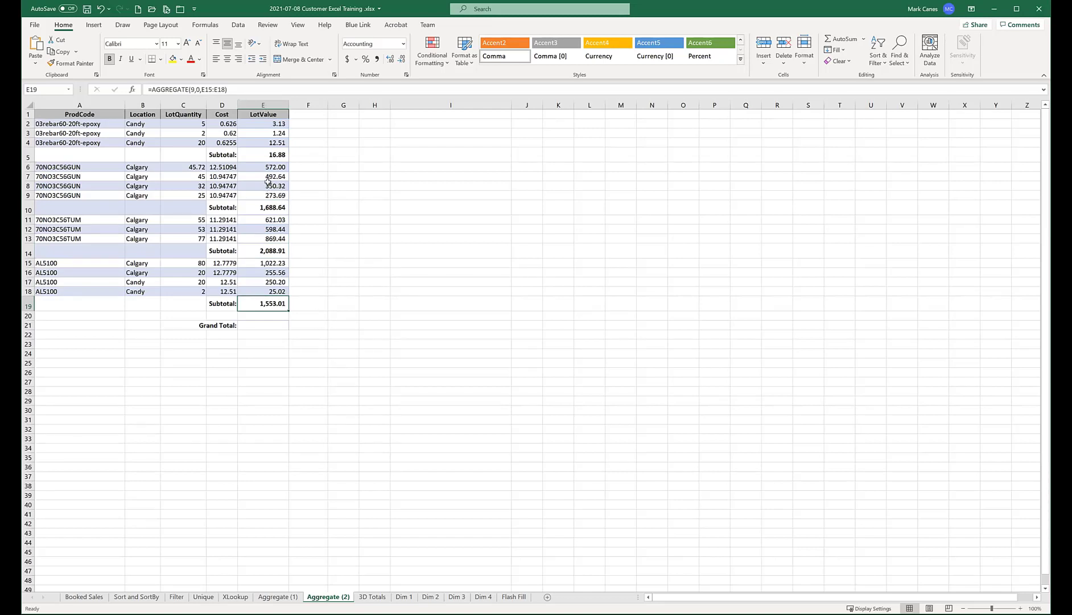
Step: Calculate the Grand Total in E21 on the Aggregate (2) sheet with SUM over the range E2:E19
{"action": "left_click", "coordinate": [260, 325]}
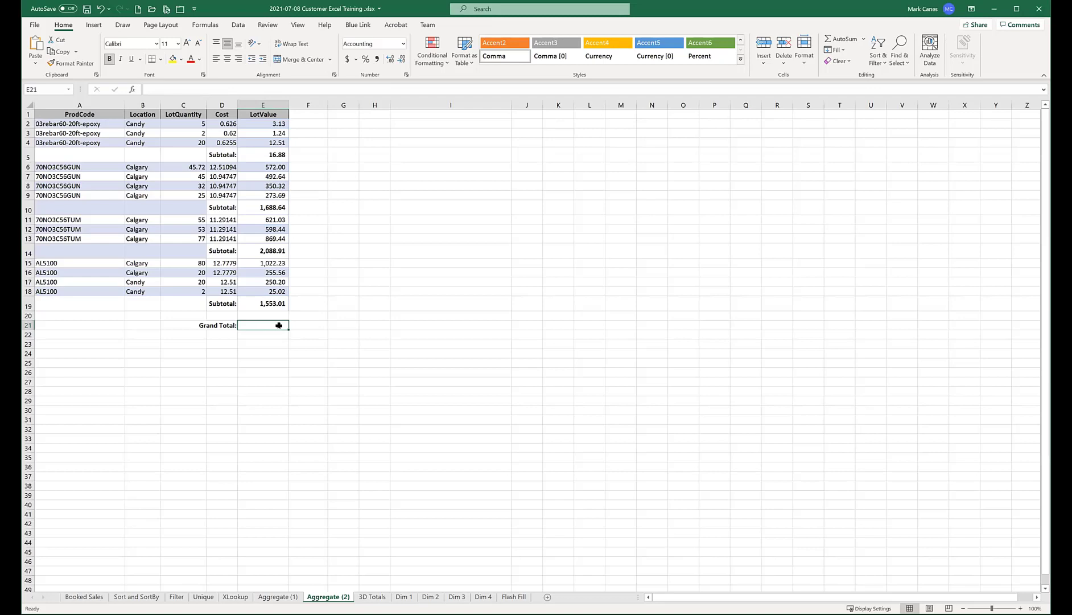
{"action": "type", "text": "=s"}
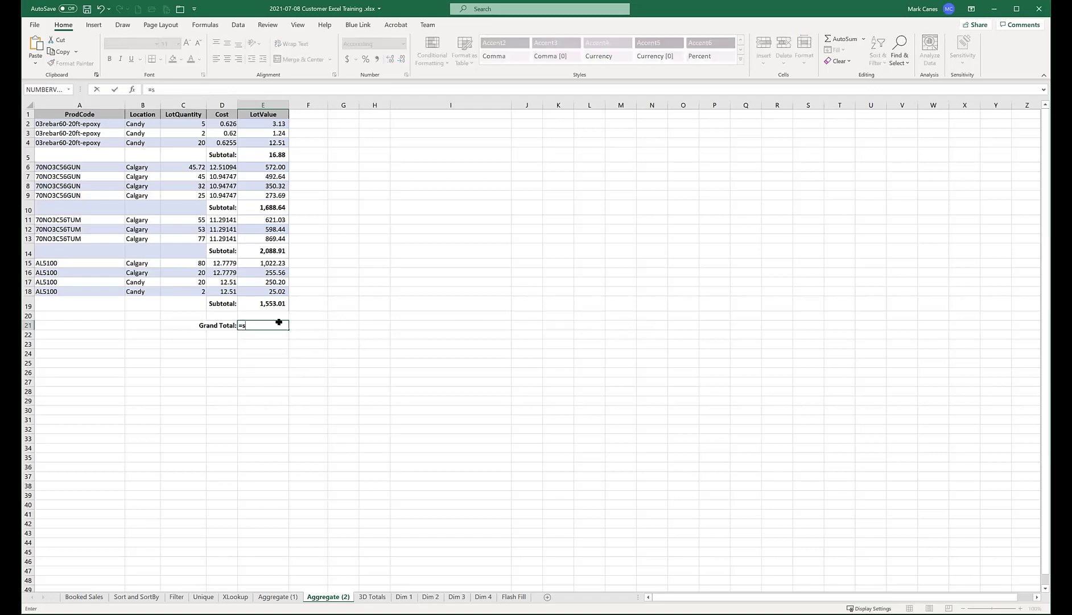
{"action": "key", "text": "Escape"}
{"action": "scroll", "coordinate": [302, 361], "scroll_direction": "up", "scroll_amount": 1, "text": "ctrl"}
{"action": "scroll", "coordinate": [303, 362], "scroll_direction": "up", "scroll_amount": 2, "text": "ctrl"}
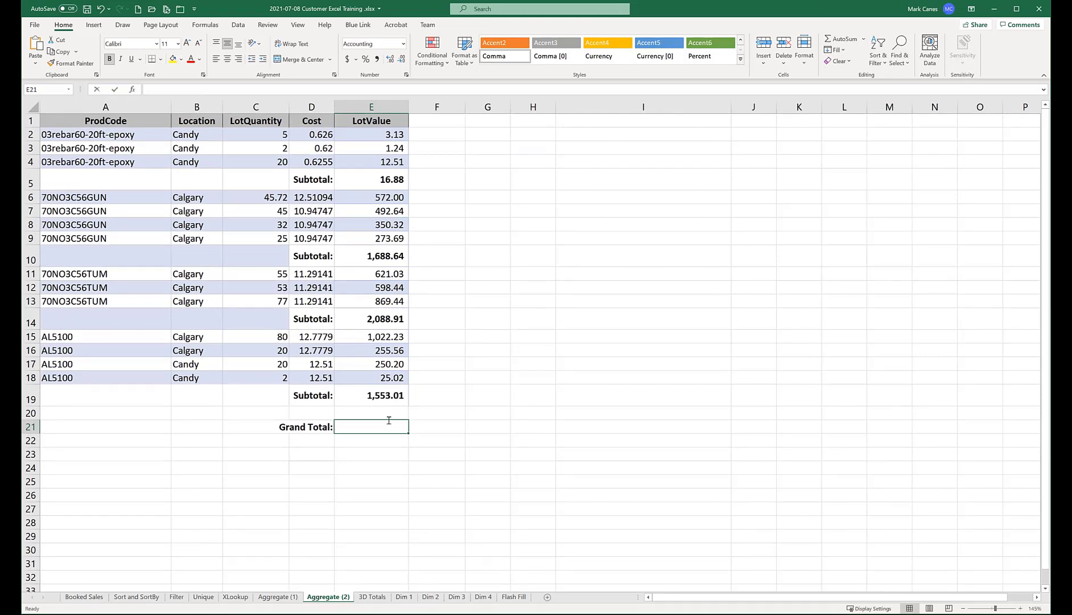
{"action": "type", "text": "=sum("}
{"action": "key", "text": "Up"}
{"action": "key", "text": "Up"}
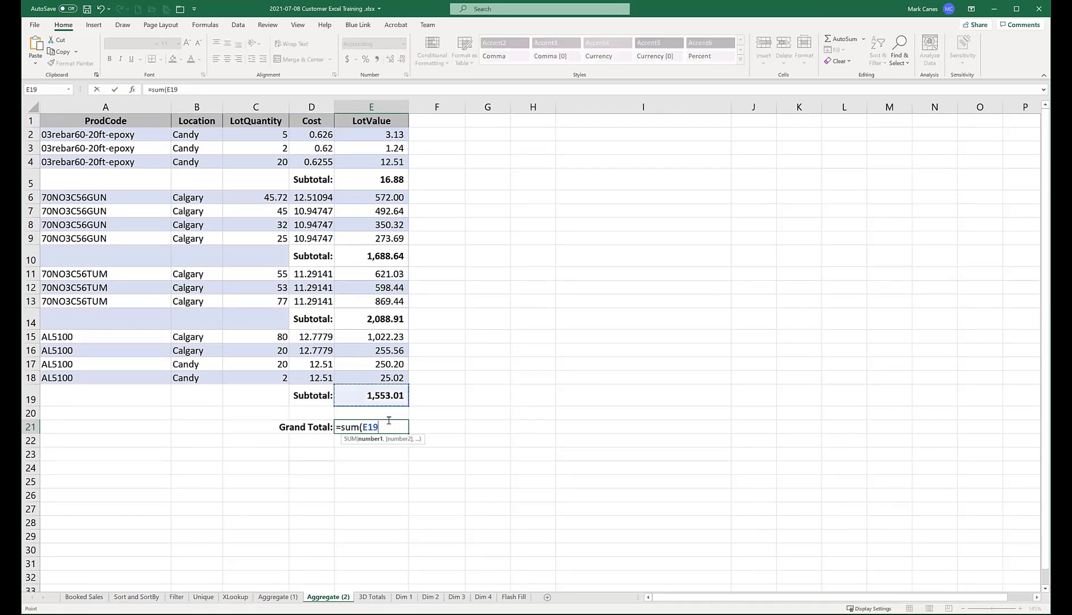
{"action": "key", "text": "ctrl+shift+Up"}
{"action": "key", "text": "shift+Down"}
{"action": "type", "text": ")"}
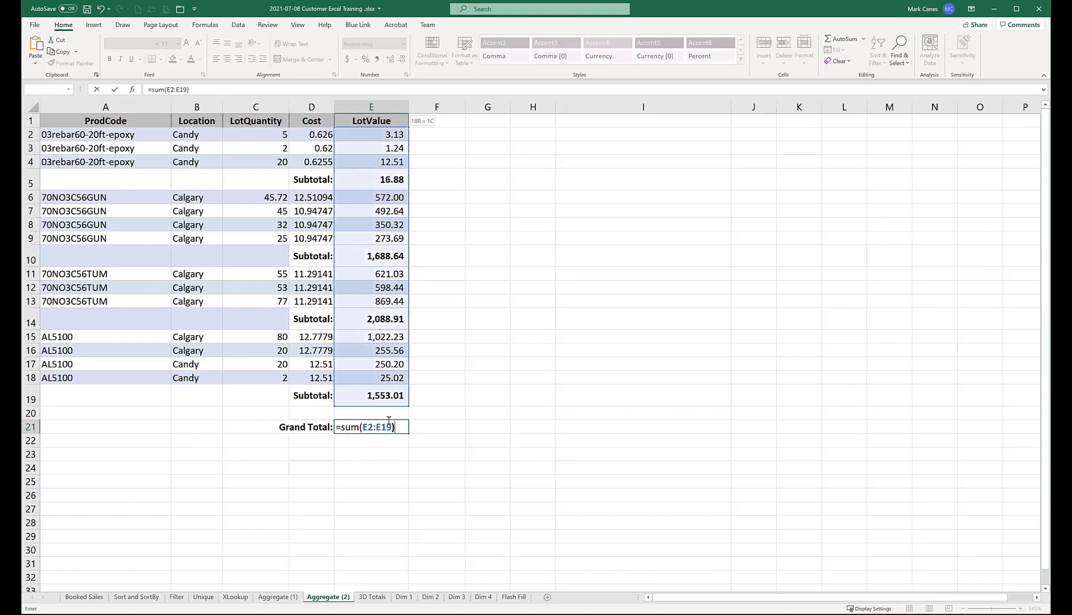
{"action": "key", "text": "Return"}
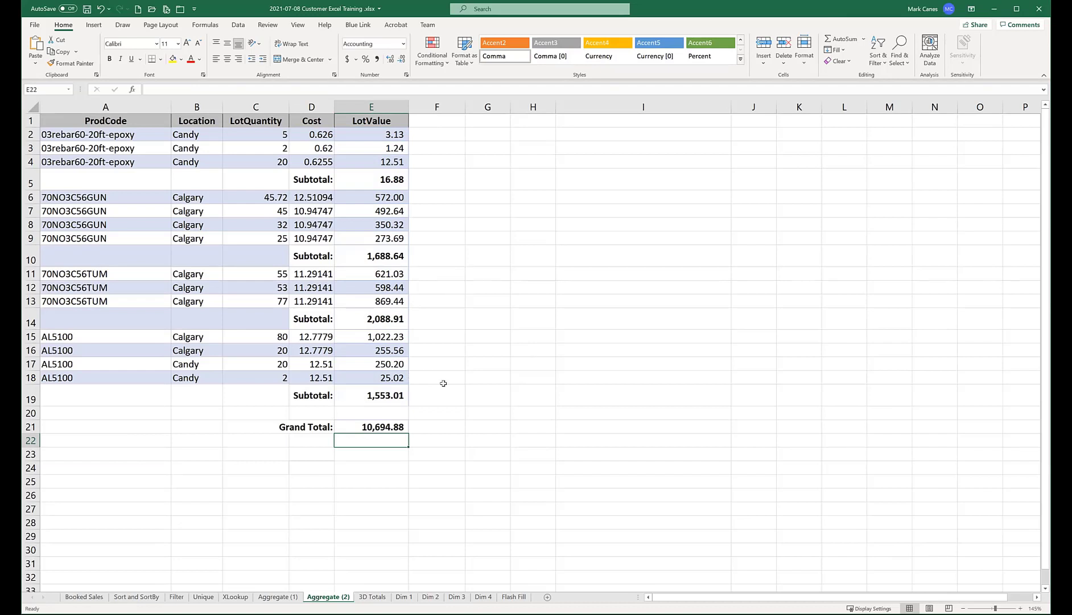
Step: Replace the Grand Total formula in E21 with the addition of the subtotal cells E5, E10, E14 and E19
{"action": "left_click", "coordinate": [395, 429]}
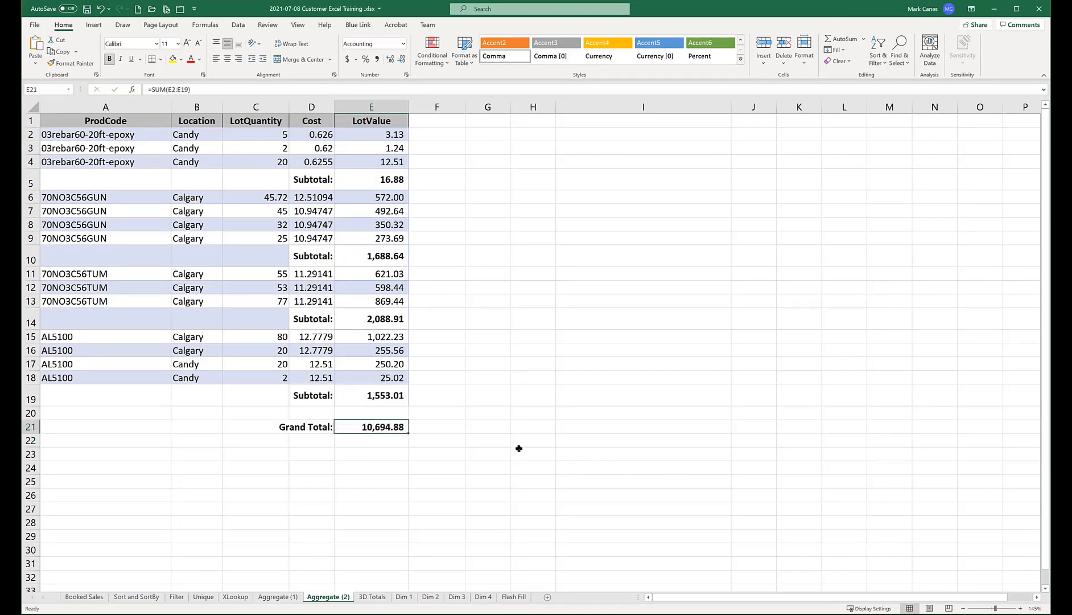
{"action": "key", "text": "Delete"}
{"action": "type", "text": "="}
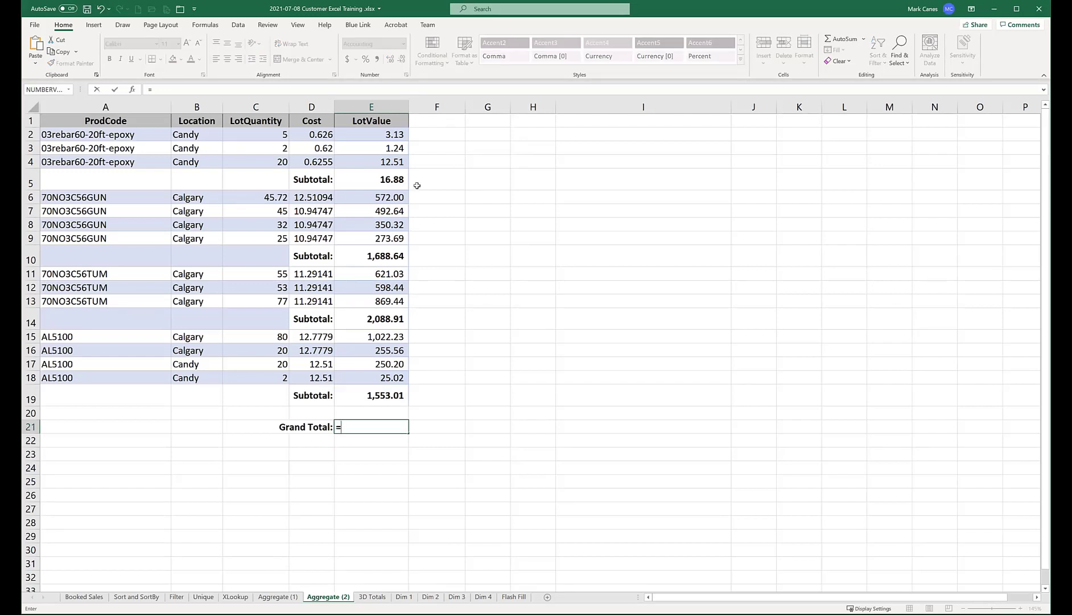
{"action": "left_click", "coordinate": [393, 180]}
{"action": "type", "text": "+"}
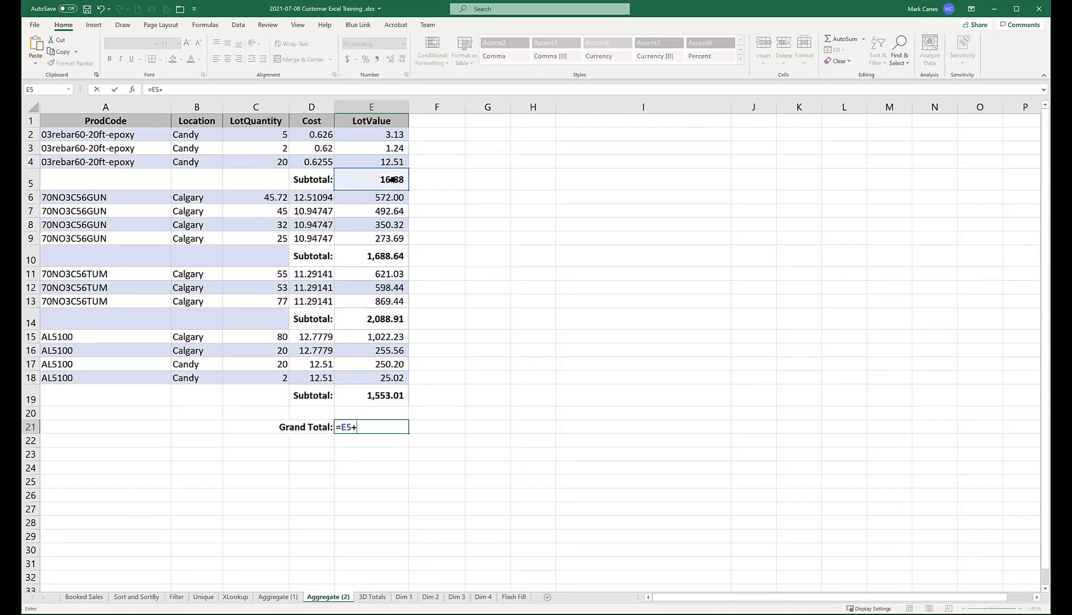
{"action": "left_click", "coordinate": [400, 255]}
{"action": "type", "text": "+"}
{"action": "left_click", "coordinate": [386, 317]}
{"action": "type", "text": "+"}
{"action": "left_click", "coordinate": [382, 393]}
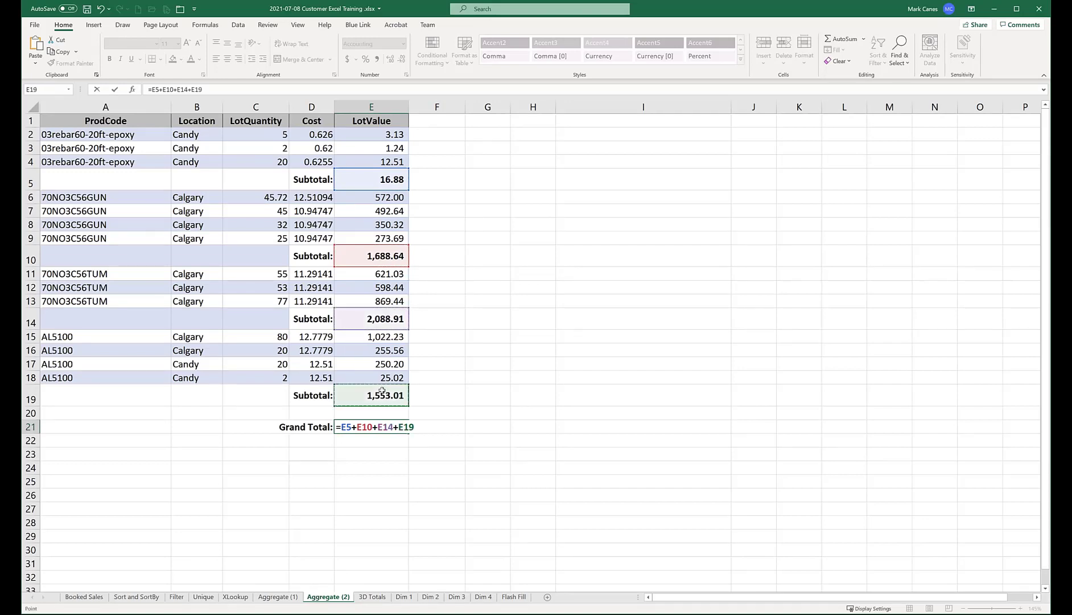
{"action": "key", "text": "Return"}
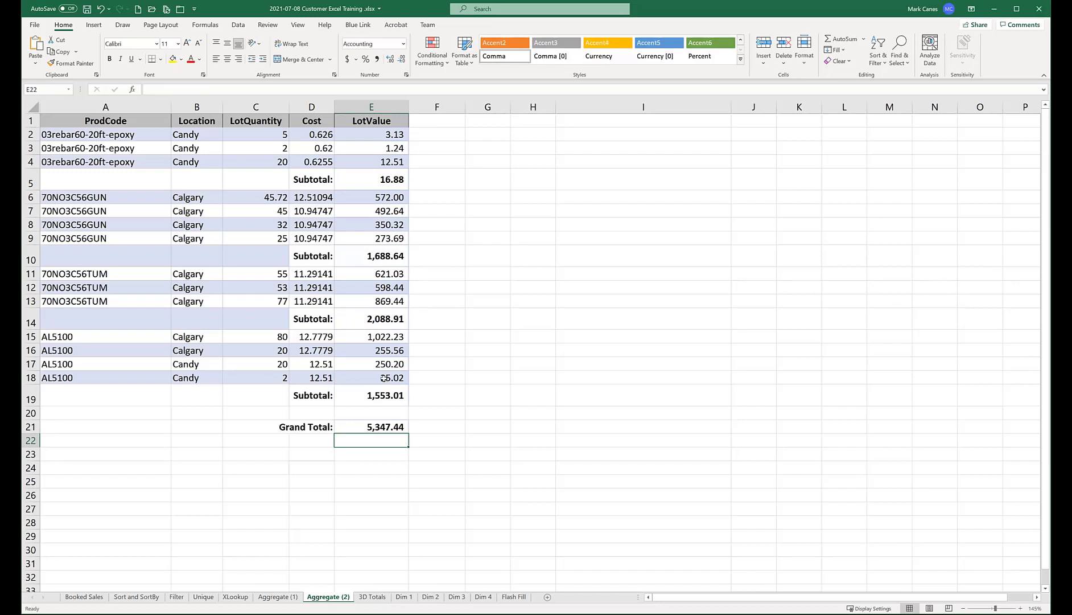
Step: Clear the Grand Total cell E21 and inspect the subtotal formulas in E5 and E10
{"action": "key", "text": "Up"}
{"action": "key", "text": "Delete"}
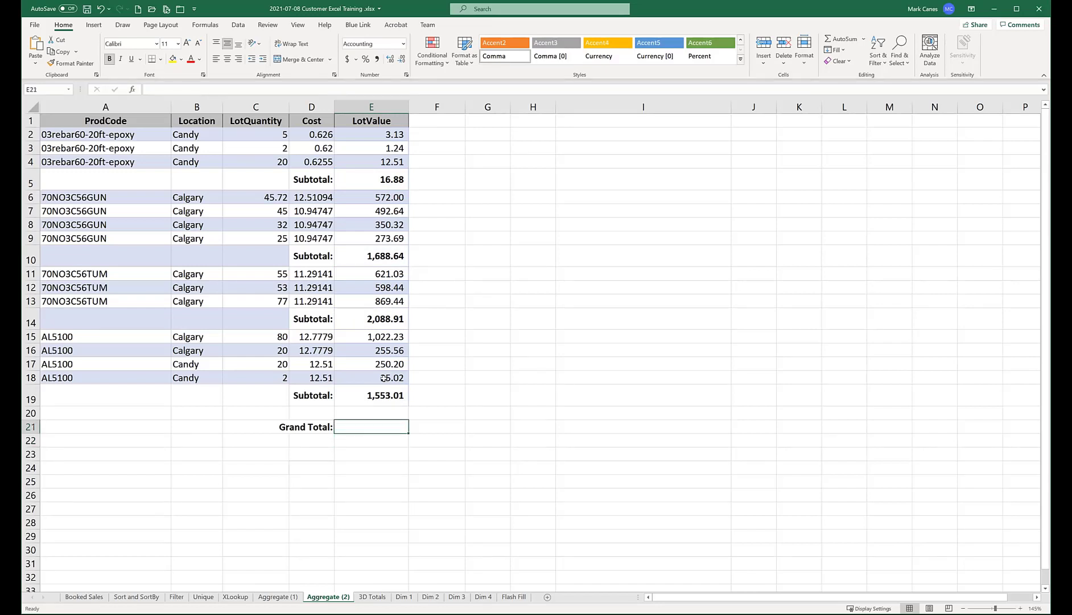
{"action": "left_click", "coordinate": [391, 177]}
{"action": "left_click", "coordinate": [387, 255]}
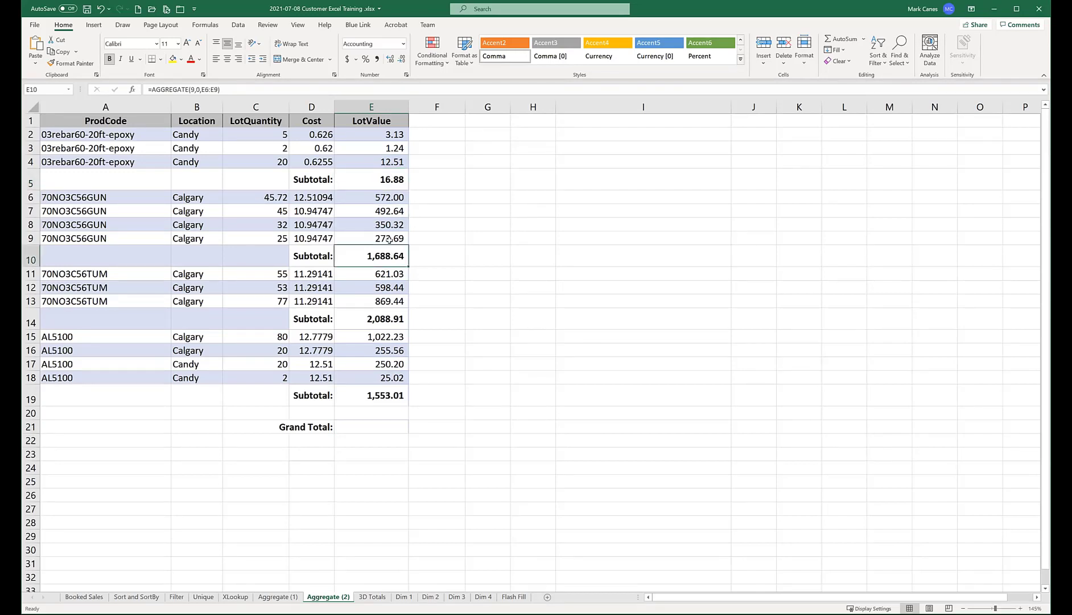
{"action": "left_click", "coordinate": [389, 179]}
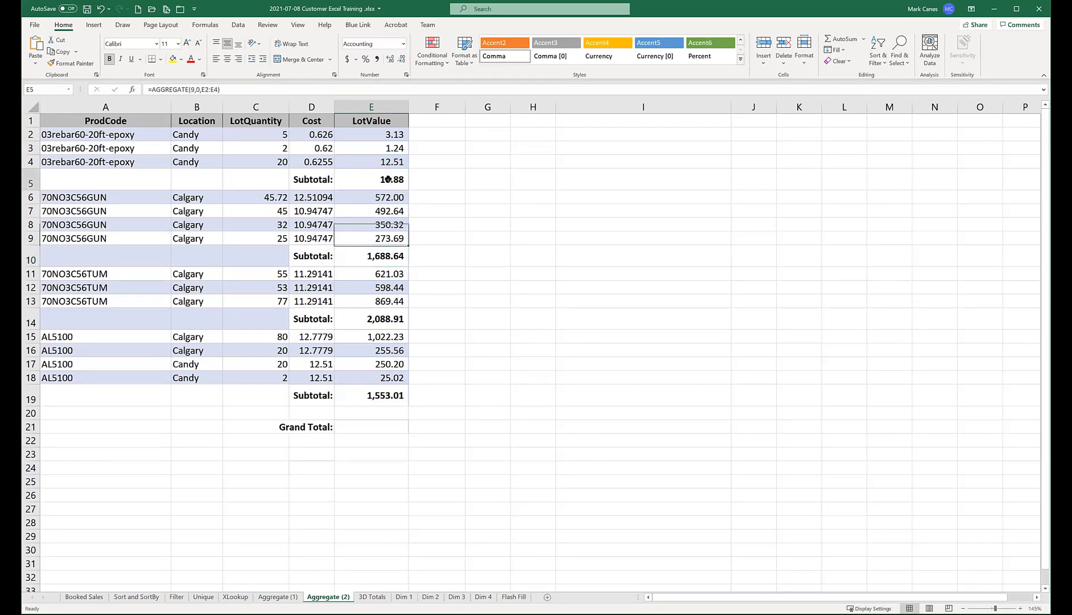
{"action": "left_click", "coordinate": [378, 256]}
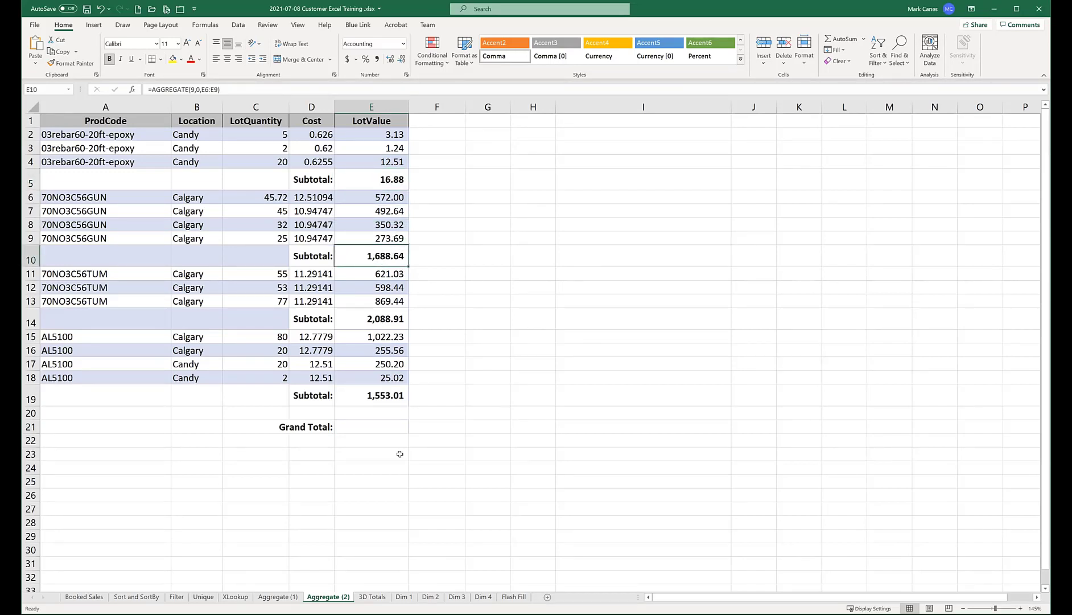
Step: Enter the Grand Total in E21 as AGGREGATE with function 9 (SUM), option 0 (ignore nested SUBTOTAL and AGGREGATE functions) and the range E1:E19
{"action": "left_click", "coordinate": [366, 428]}
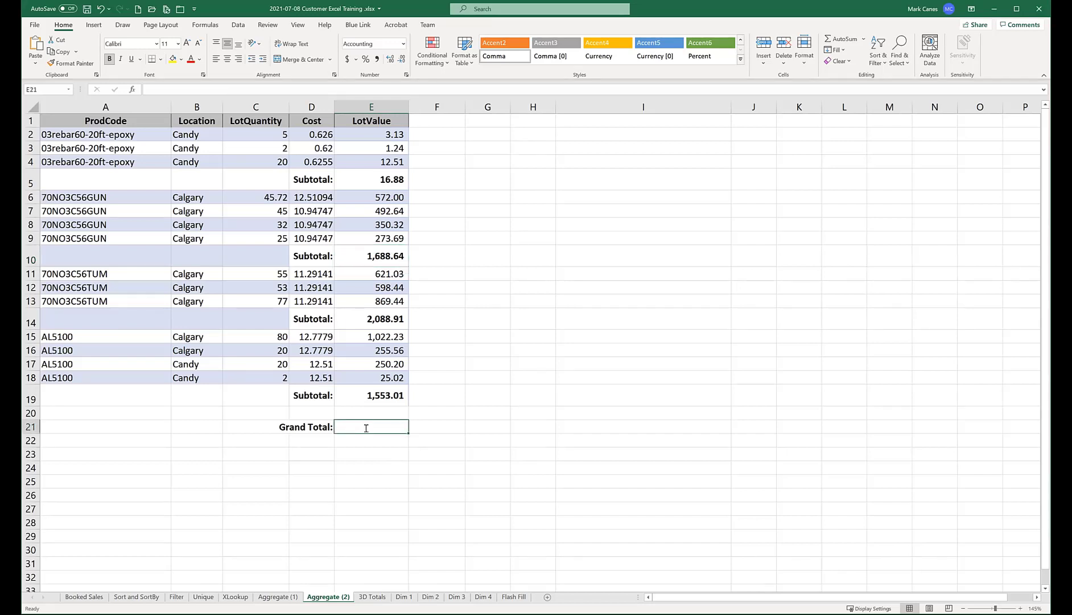
{"action": "type", "text": "="}
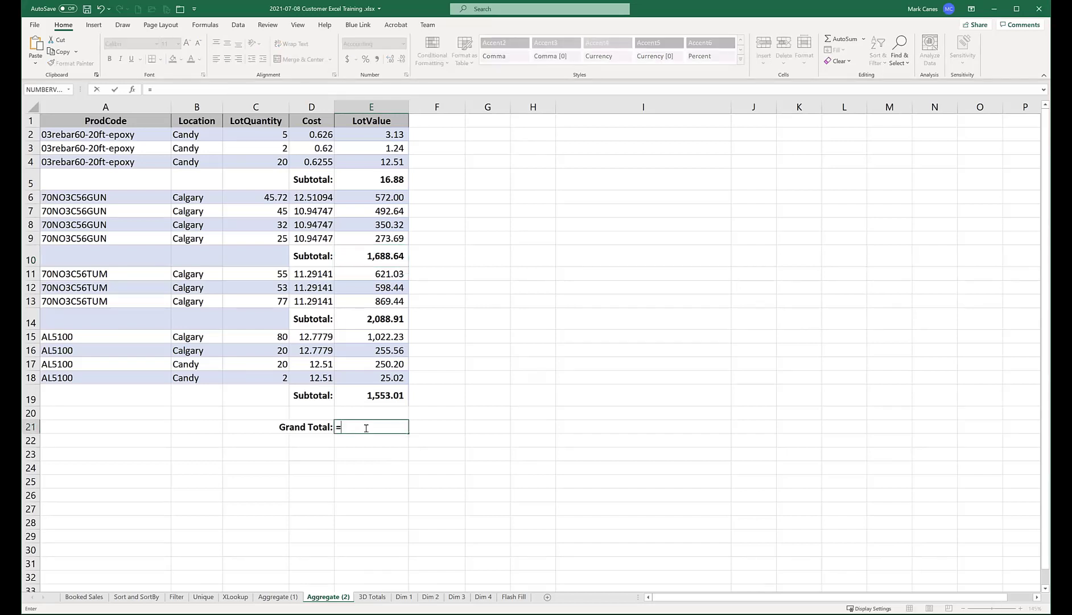
{"action": "type", "text": "AGGREGATE("}
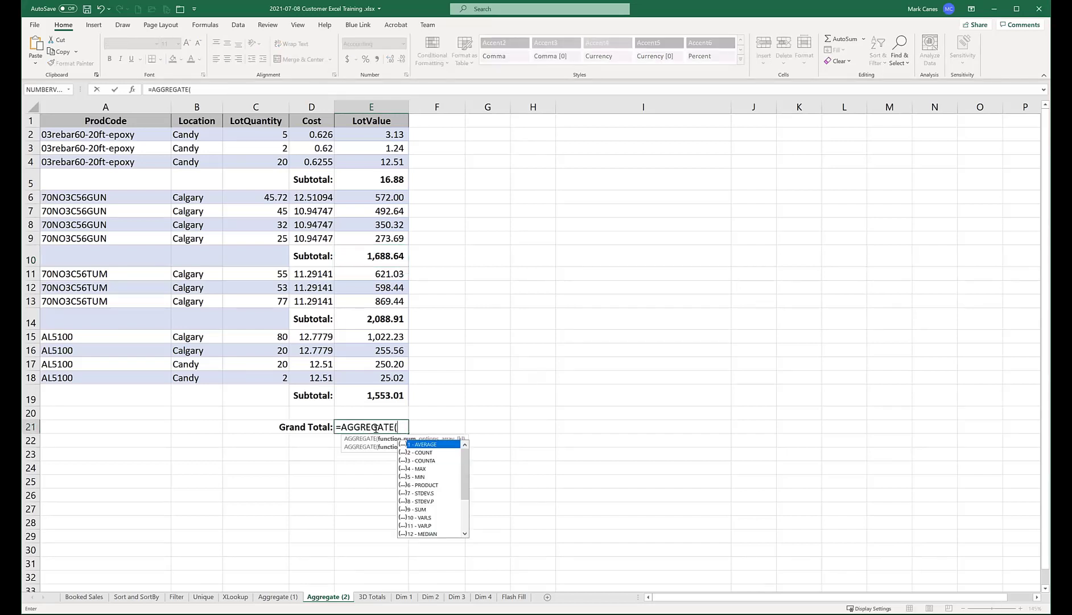
{"action": "double_click", "coordinate": [421, 509]}
{"action": "type", "text": ","}
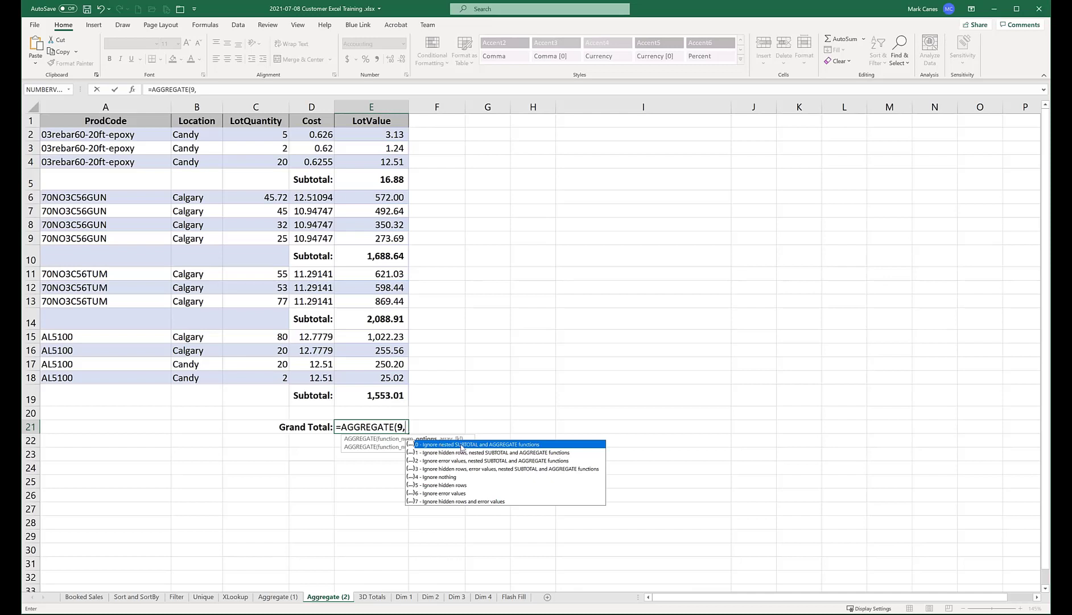
{"action": "double_click", "coordinate": [460, 445]}
{"action": "type", "text": ","}
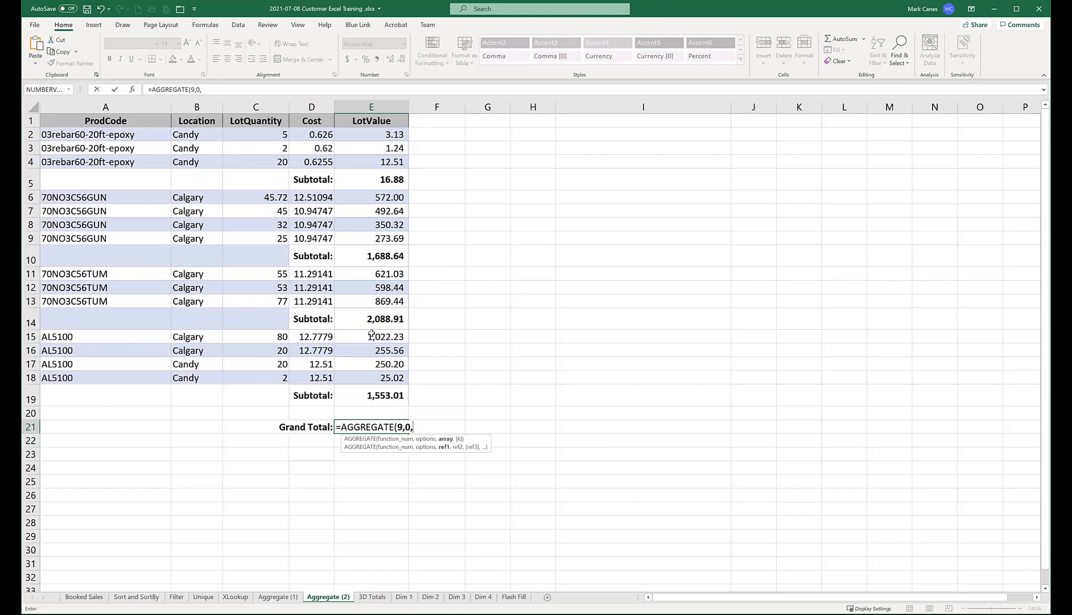
{"action": "left_click_drag", "start_coordinate": [368, 395], "coordinate": [370, 407]}
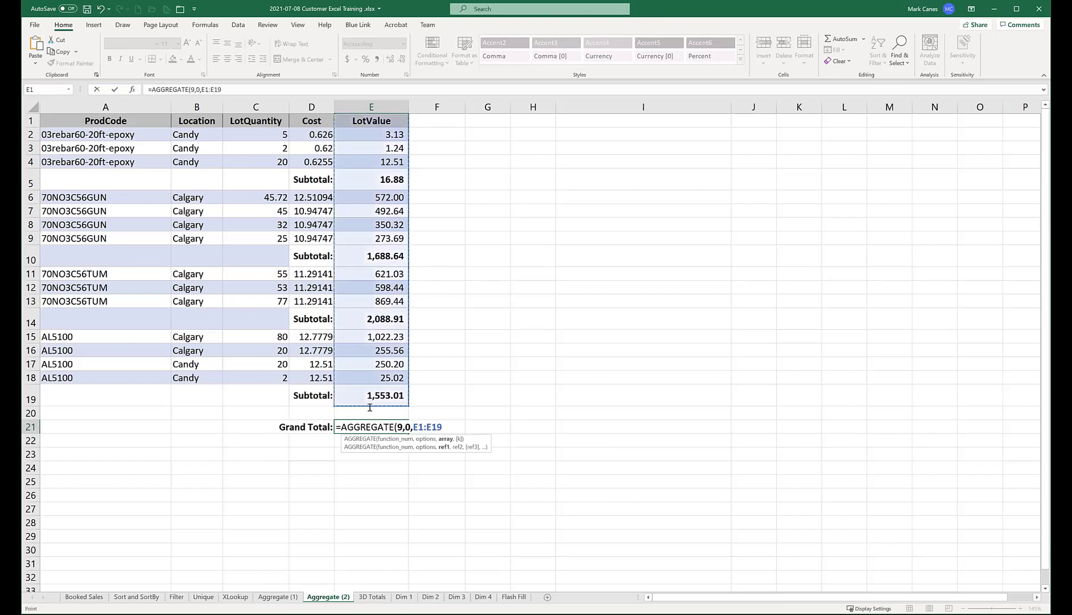
{"action": "type", "text": ")"}
{"action": "key", "text": "Return"}
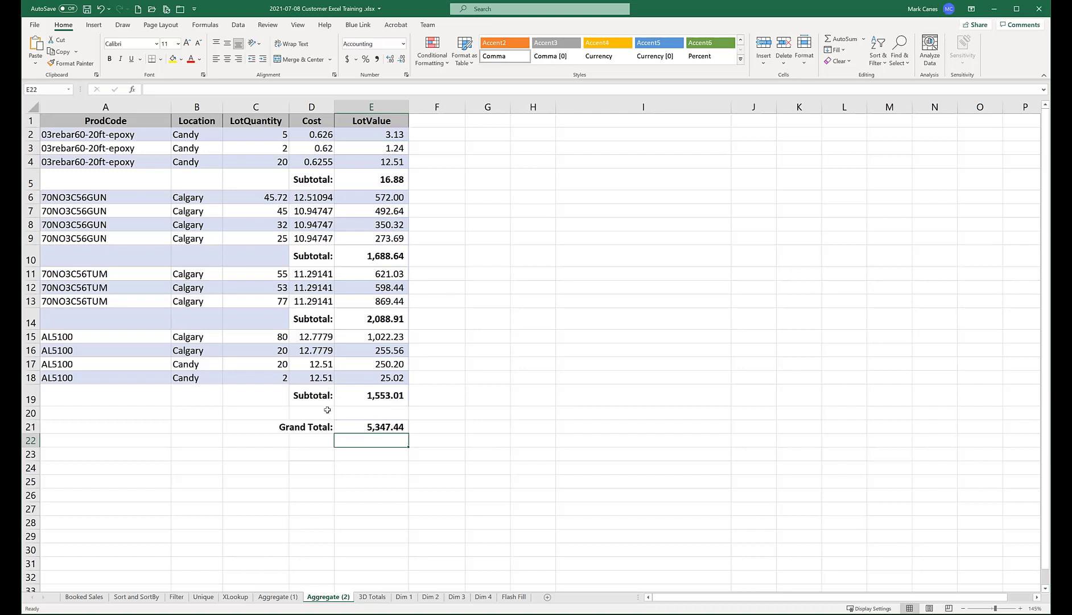
Step: Overwrite the LotValue in E16 with the test text "tuiyt", and replace that with "#error"
{"action": "left_click", "coordinate": [385, 351]}
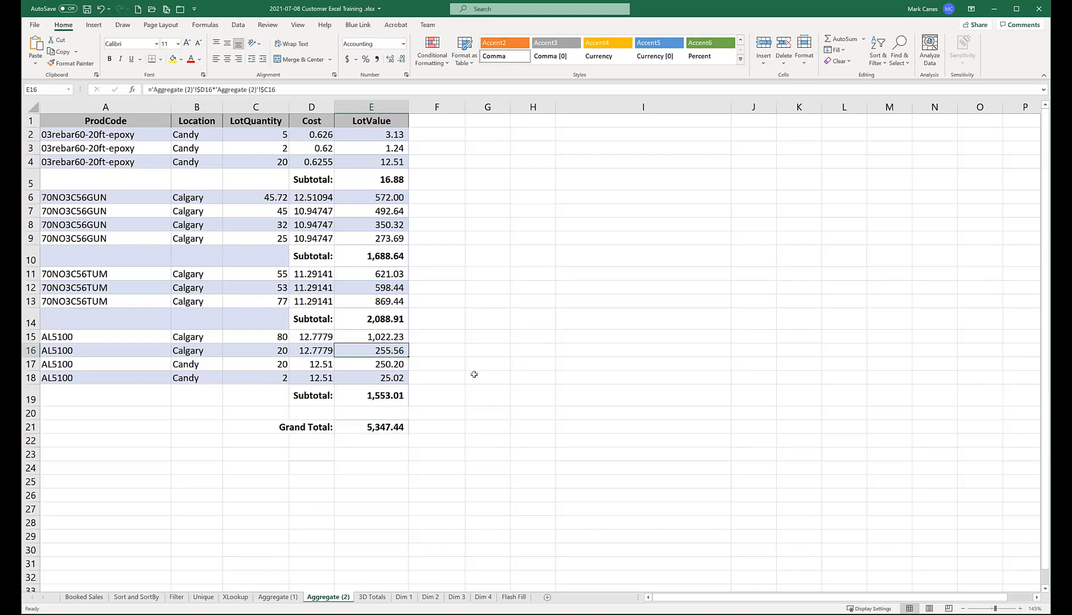
{"action": "key", "text": "F2"}
{"action": "key", "text": "Escape"}
{"action": "type", "text": "tuiyt"}
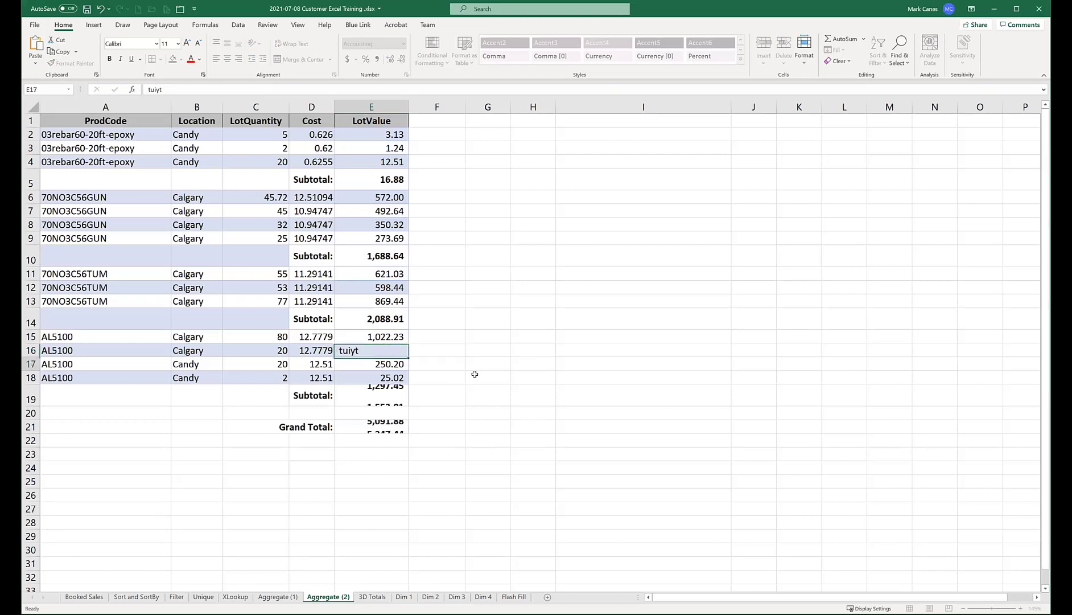
{"action": "key", "text": "Return"}
{"action": "key", "text": "Up"}
{"action": "key", "text": "Delete"}
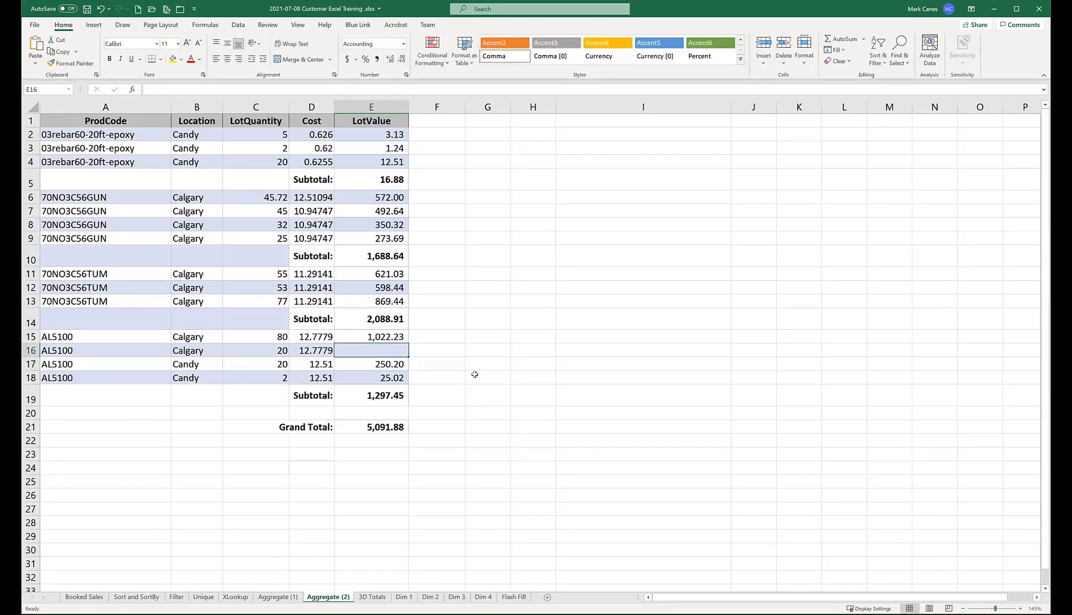
{"action": "type", "text": "#error"}
{"action": "key", "text": "Return"}
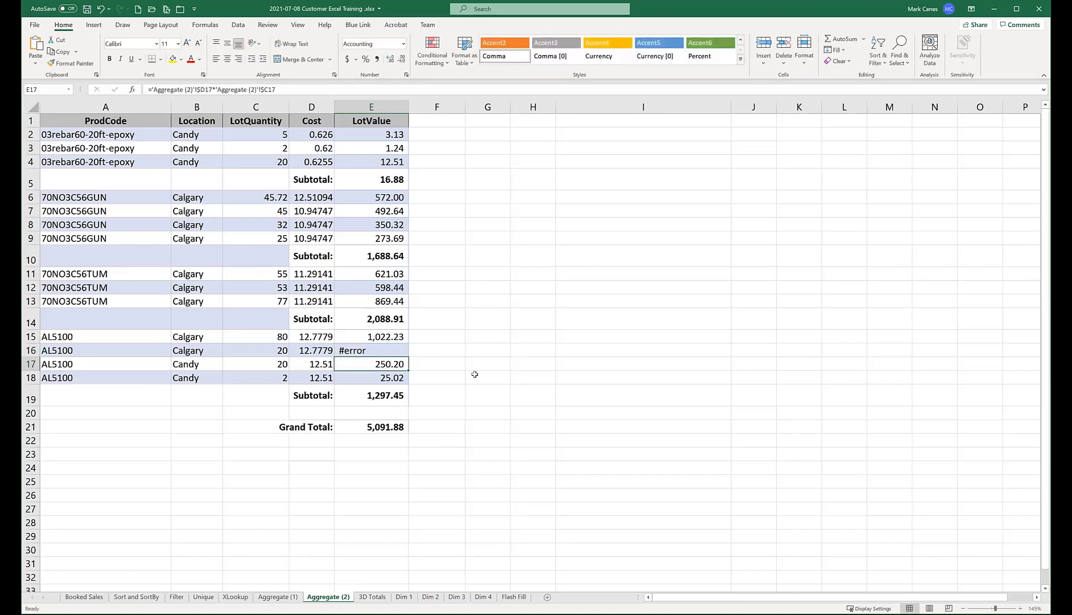
Step: Open the AGGREGATE formula in E21 and review the available choices for its options argument
{"action": "left_click", "coordinate": [386, 427]}
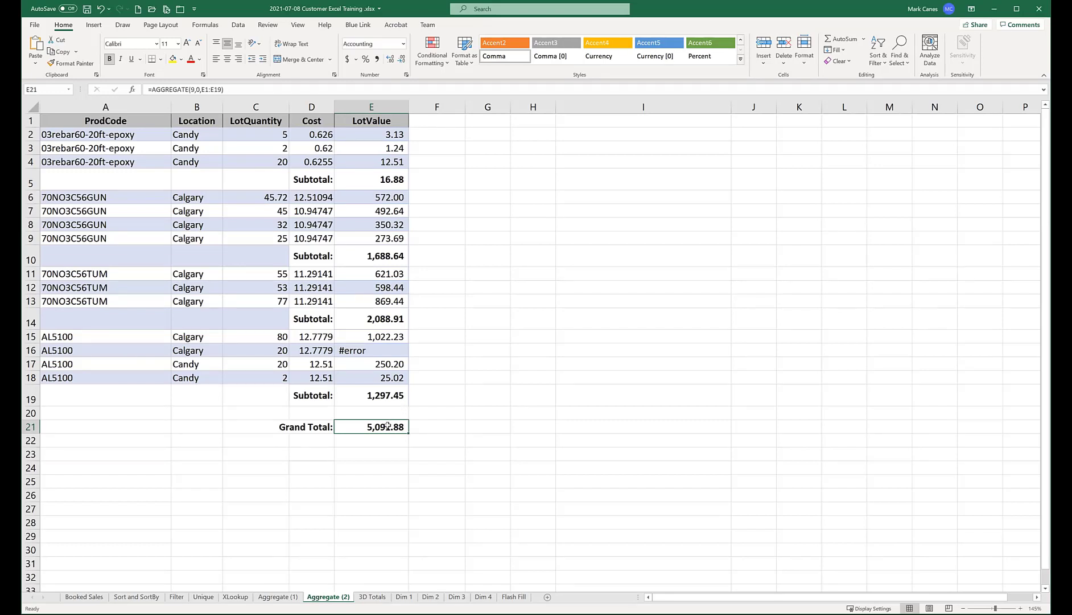
{"action": "double_click", "coordinate": [405, 426]}
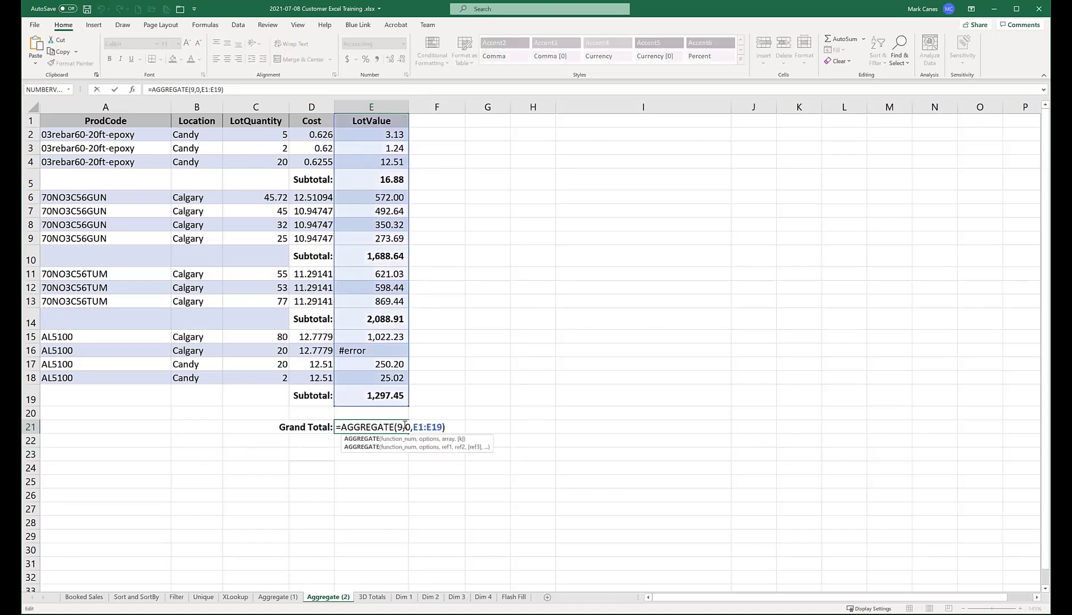
{"action": "left_click", "coordinate": [405, 427]}
{"action": "key", "text": "Delete"}
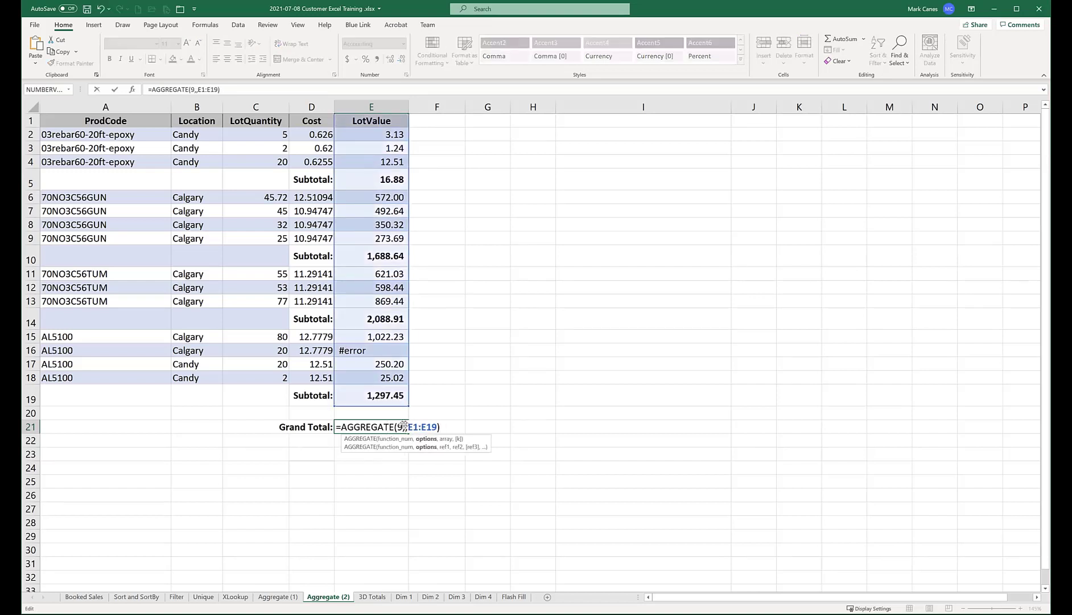
{"action": "key", "text": "BackSpace"}
{"action": "type", "text": ","}
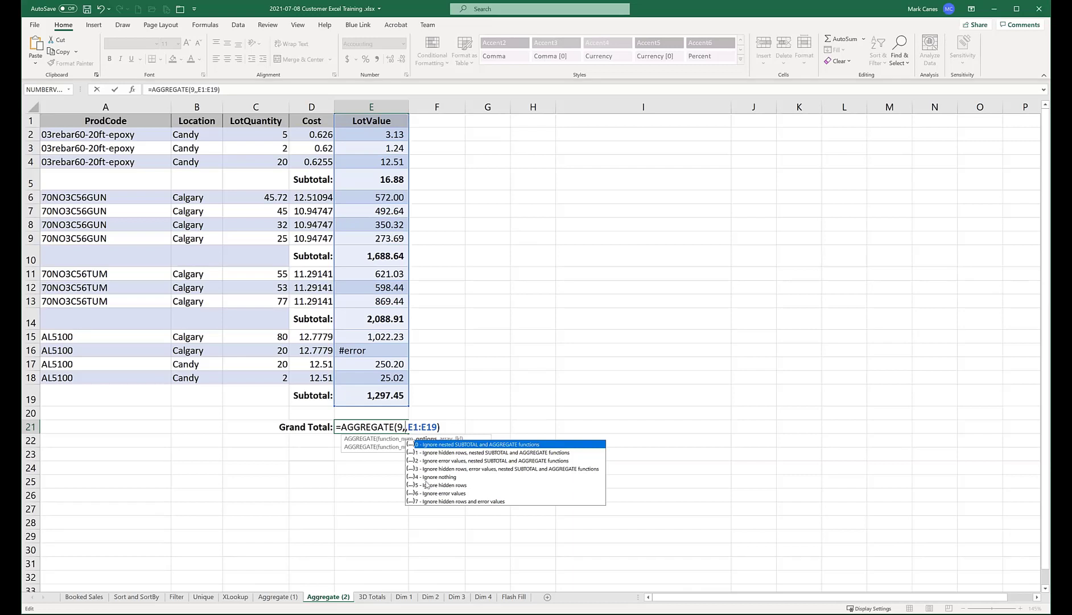
{"action": "key", "text": "Escape"}
{"action": "key", "text": "Return"}
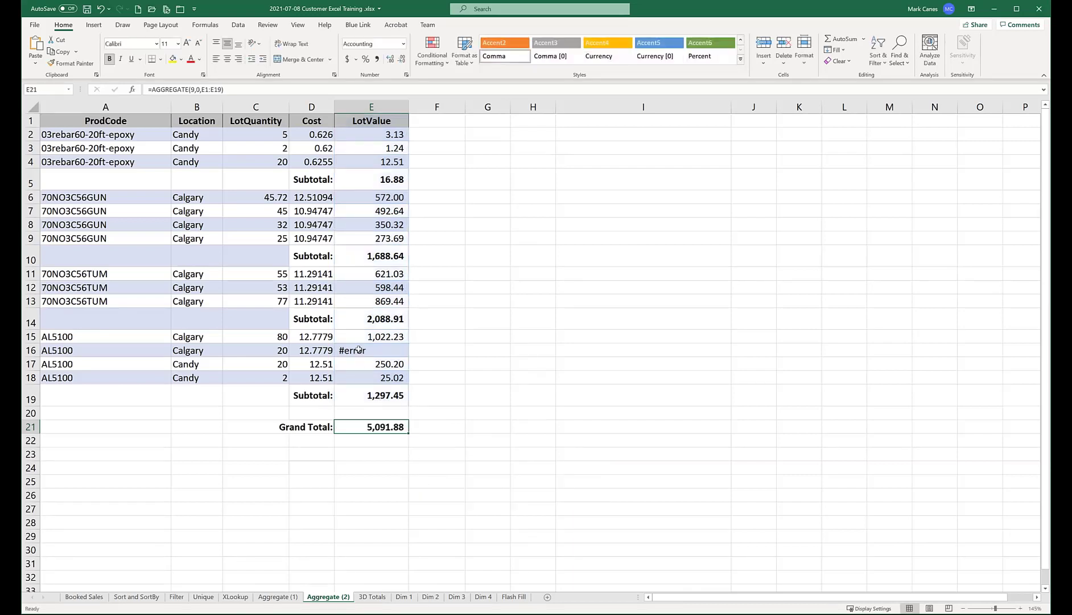
Step: Undo the test entries in E16 to restore its LotValue formula
{"action": "left_click", "coordinate": [359, 349]}
{"action": "type", "text": "tuiyt"}
{"action": "key", "text": "ctrl+Return"}
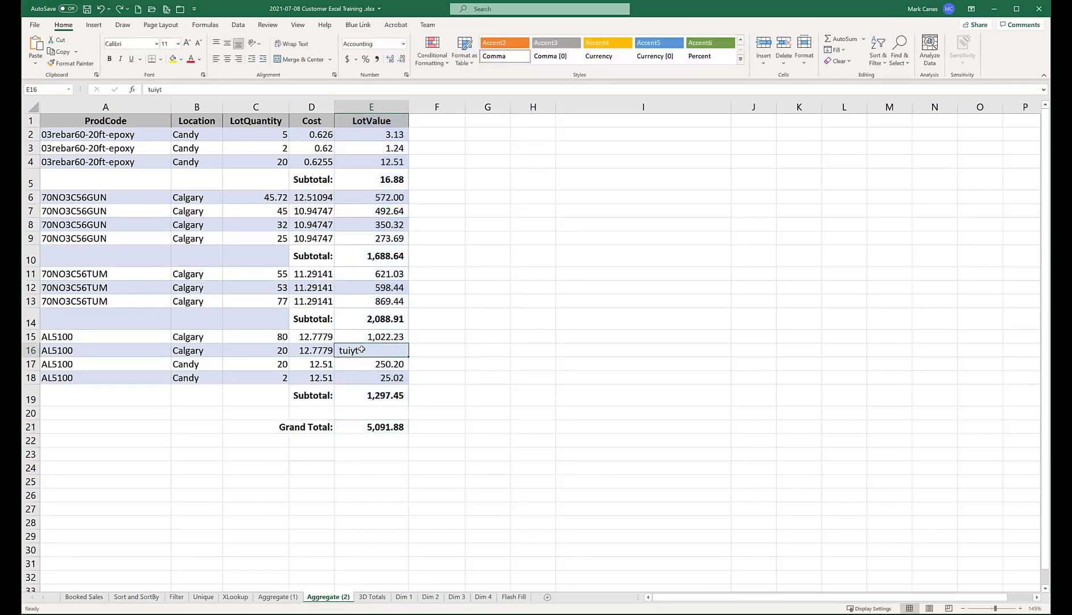
{"action": "key", "text": "ctrl+z"}
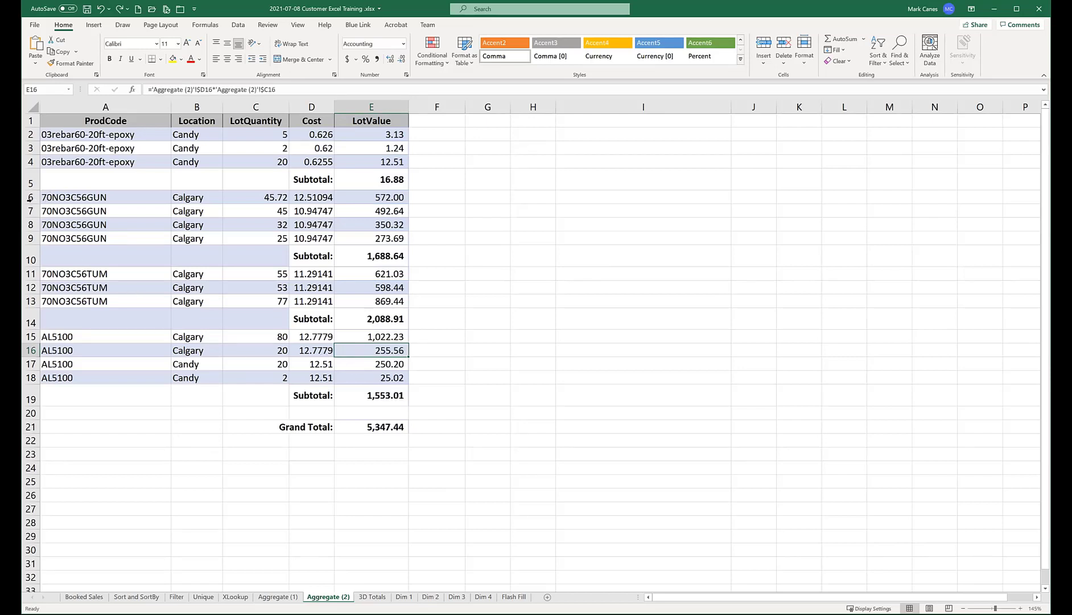
Step: Hide rows 6 and 7 of the lot list on the Aggregate (2) sheet
{"action": "left_click_drag", "start_coordinate": [30, 197], "coordinate": [29, 207]}
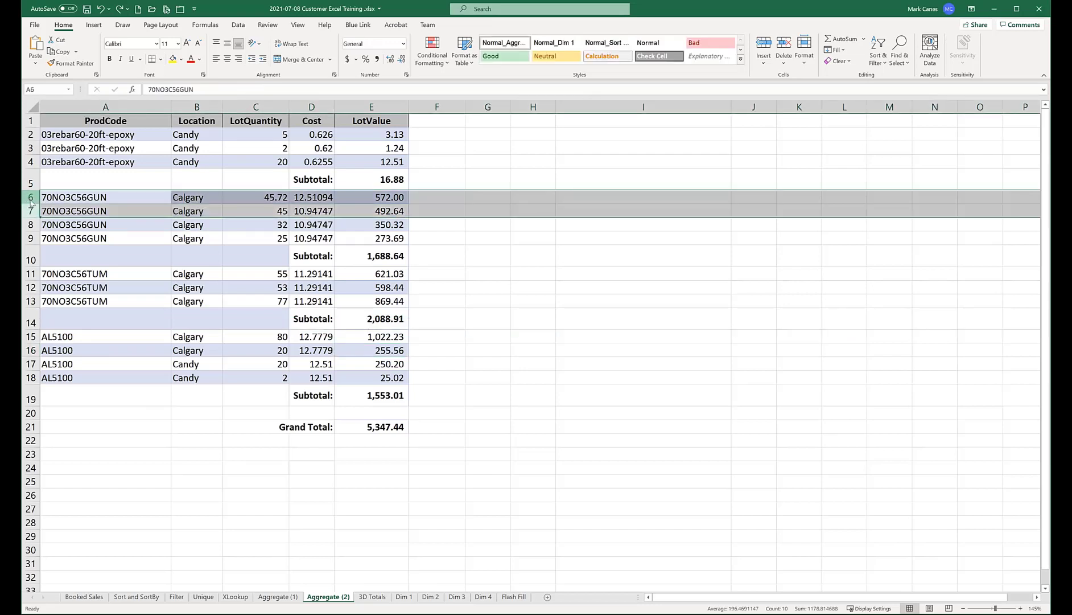
{"action": "right_click", "coordinate": [31, 203]}
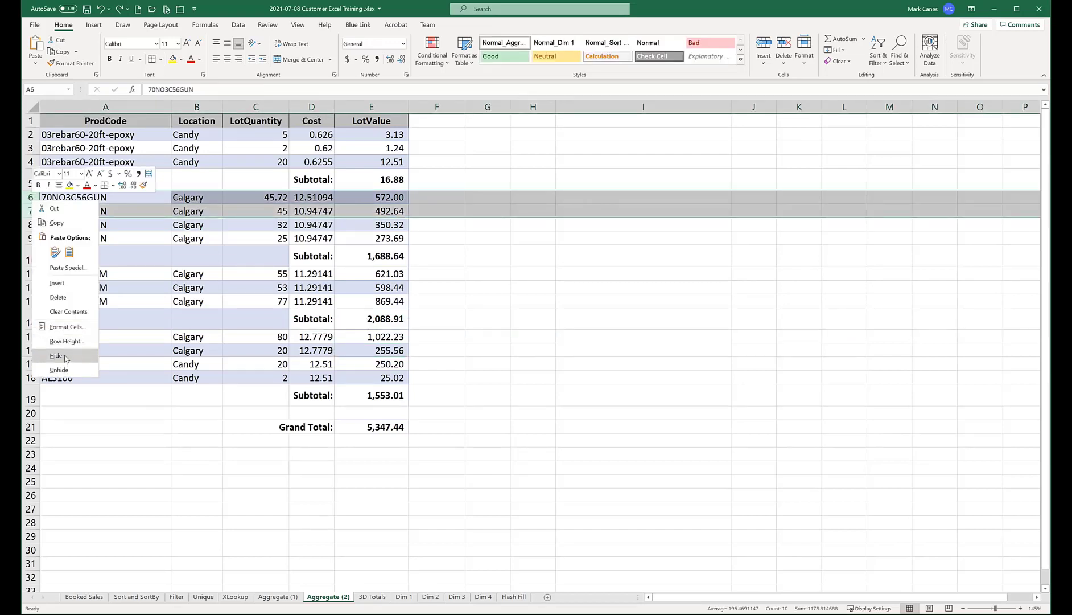
{"action": "left_click", "coordinate": [66, 356]}
Step: Change the options argument of the Grand Total AGGREGATE formula in E21 so it ignores hidden rows as well as nested SUBTOTAL and AGGREGATE functions
{"action": "left_click", "coordinate": [382, 398]}
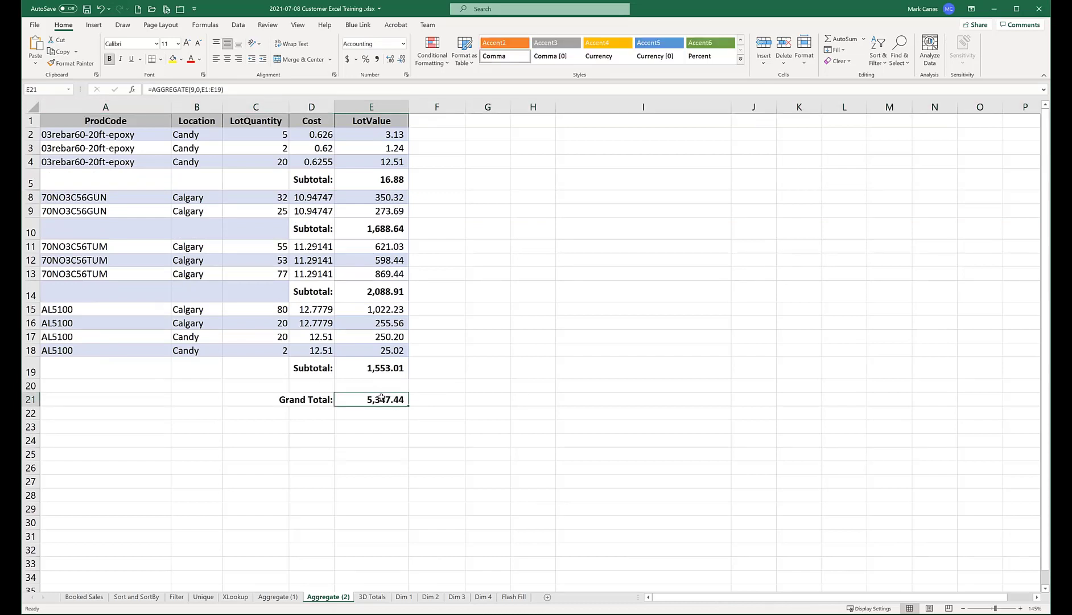
{"action": "double_click", "coordinate": [382, 398]}
{"action": "left_click", "coordinate": [410, 400]}
{"action": "key", "text": "BackSpace"}
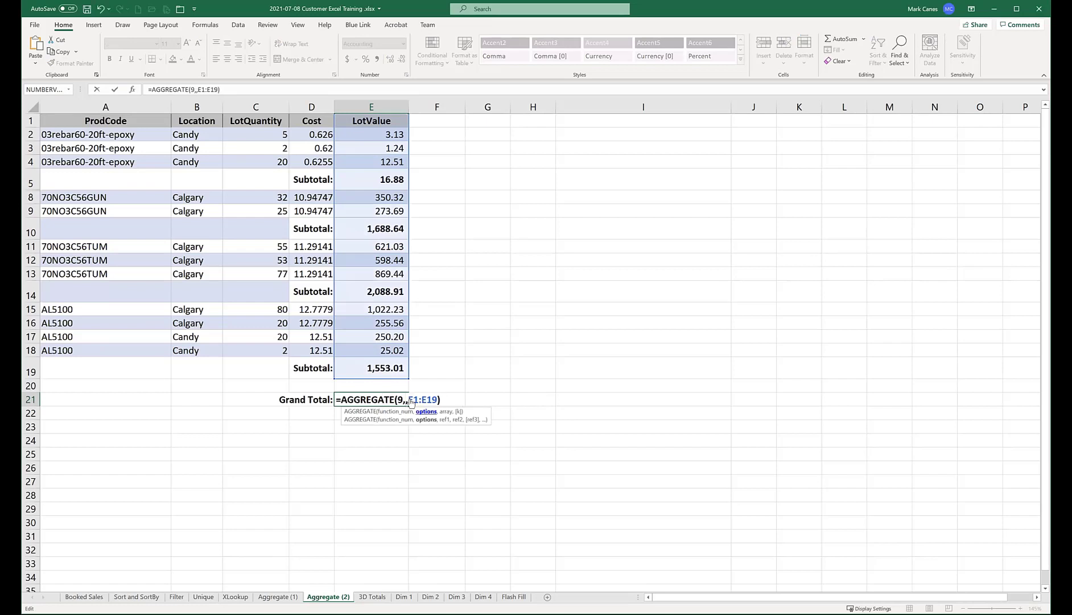
{"action": "left_click", "coordinate": [424, 416]}
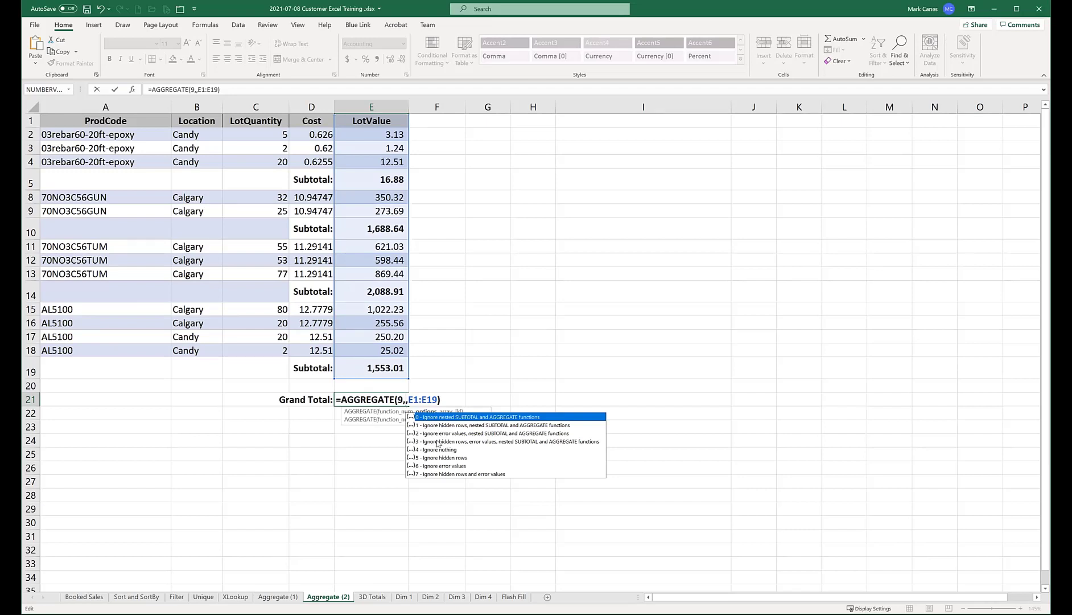
{"action": "key", "text": "Escape"}
{"action": "key", "text": "Return"}
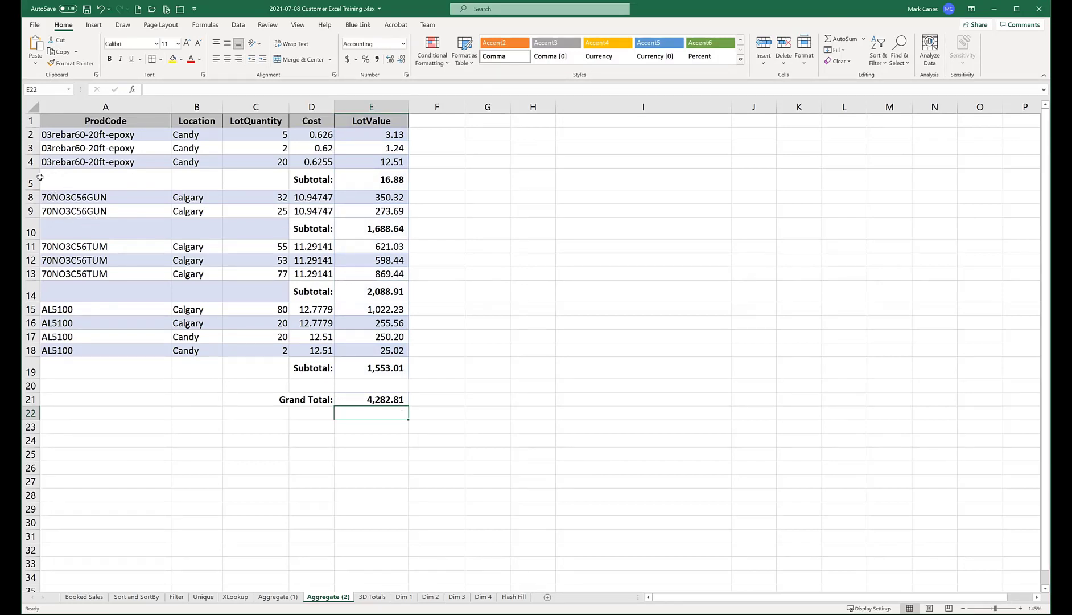
Step: Unhide rows 6 and 7 between the first subtotal and row 8
{"action": "left_click_drag", "start_coordinate": [28, 179], "coordinate": [27, 197]}
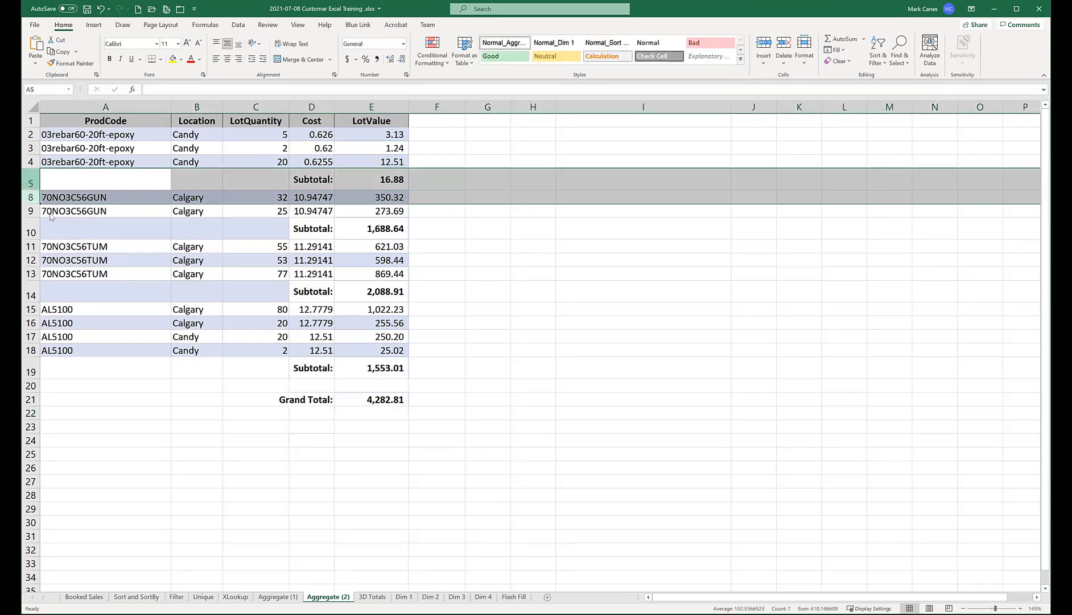
{"action": "right_click", "coordinate": [33, 181]}
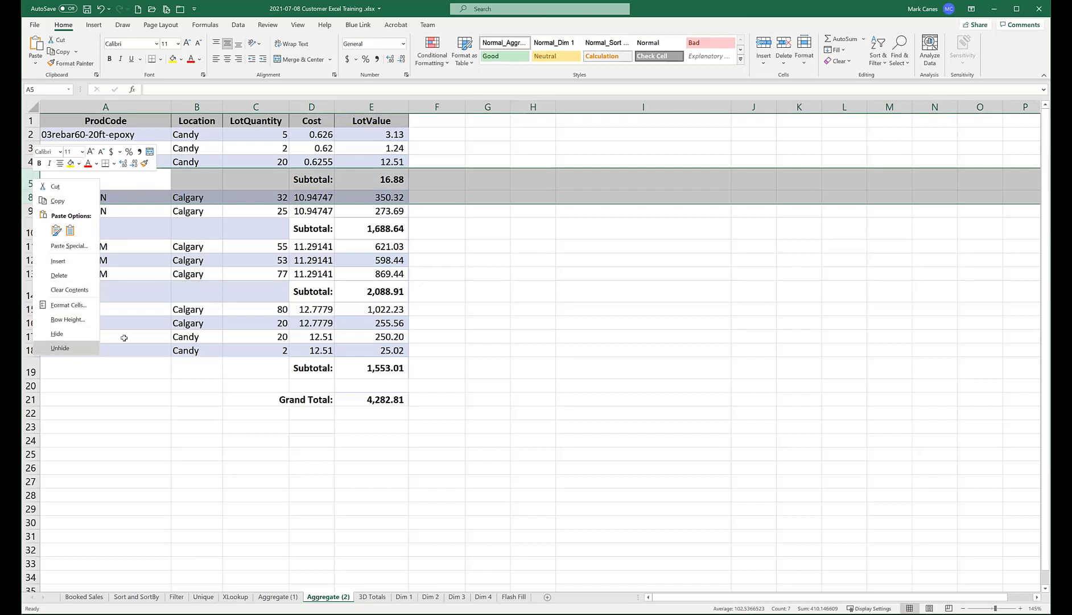
{"action": "left_click", "coordinate": [68, 349]}
{"action": "left_click", "coordinate": [417, 395]}
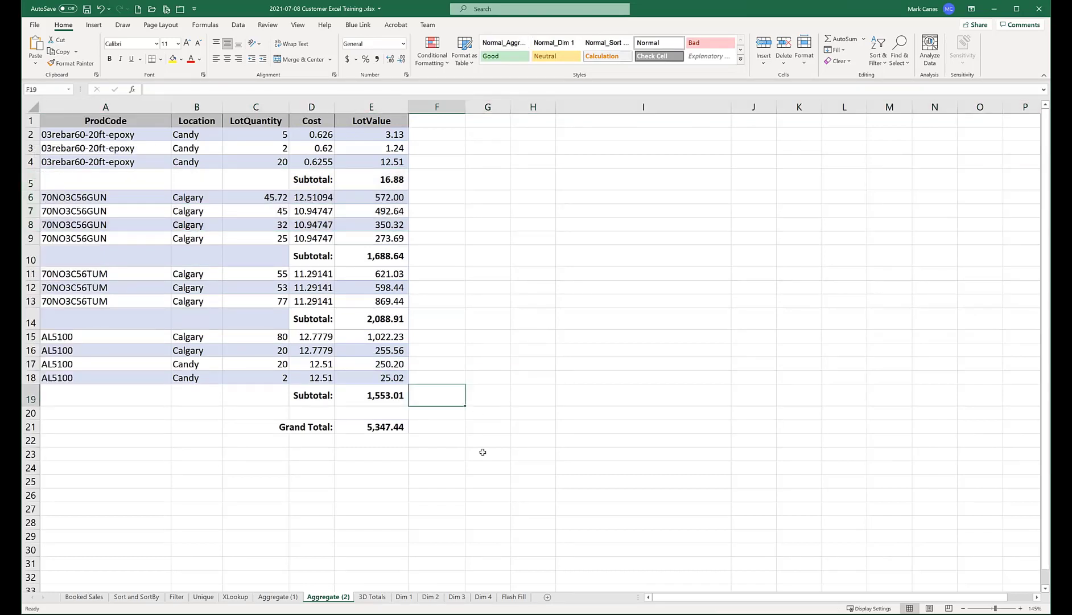
{"action": "left_click", "coordinate": [387, 471]}
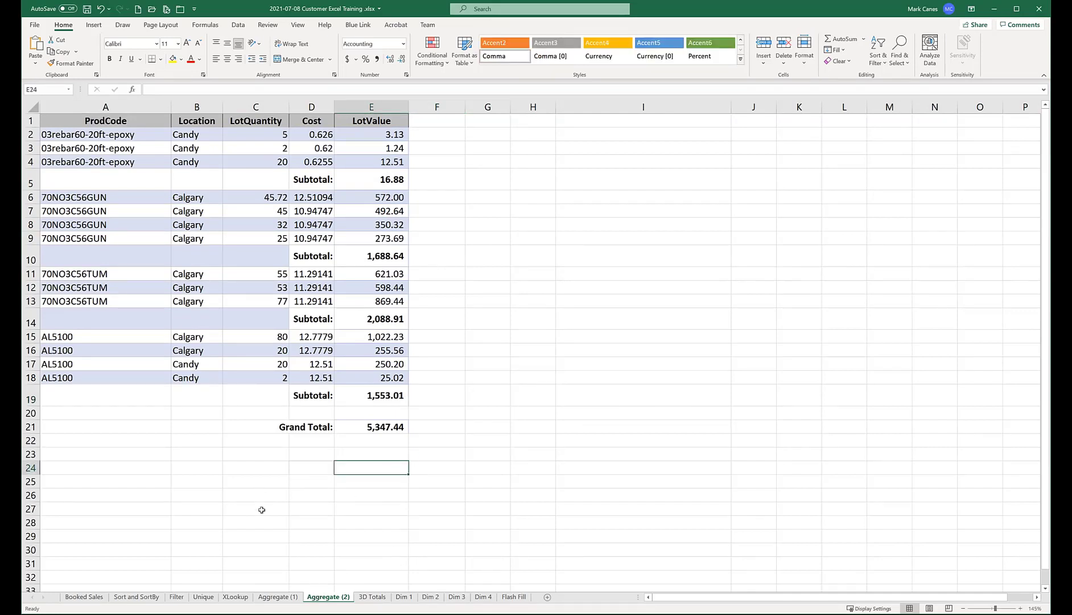
Step: Review the contract product and price lists on the Dim 1, Dim 2 and Dim 3 sheets
{"action": "left_click", "coordinate": [404, 596]}
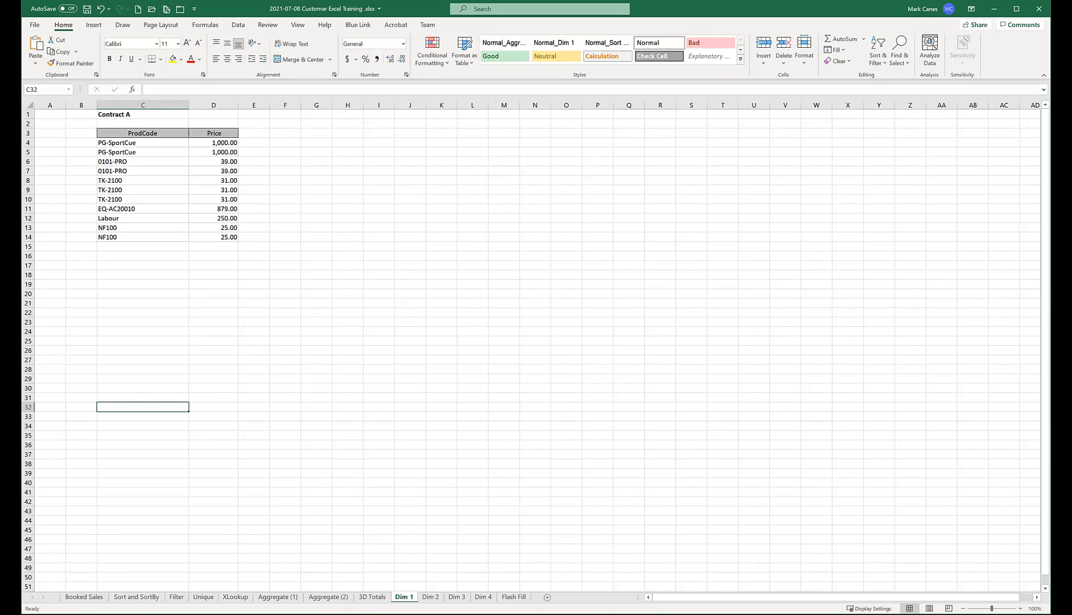
{"action": "left_click", "coordinate": [429, 597]}
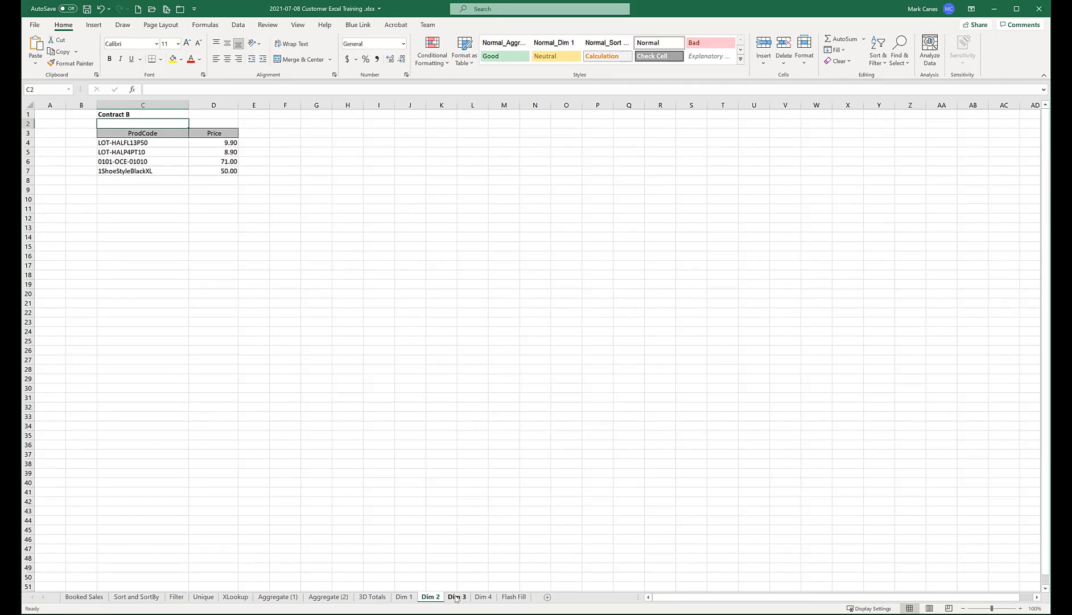
{"action": "left_click", "coordinate": [456, 597]}
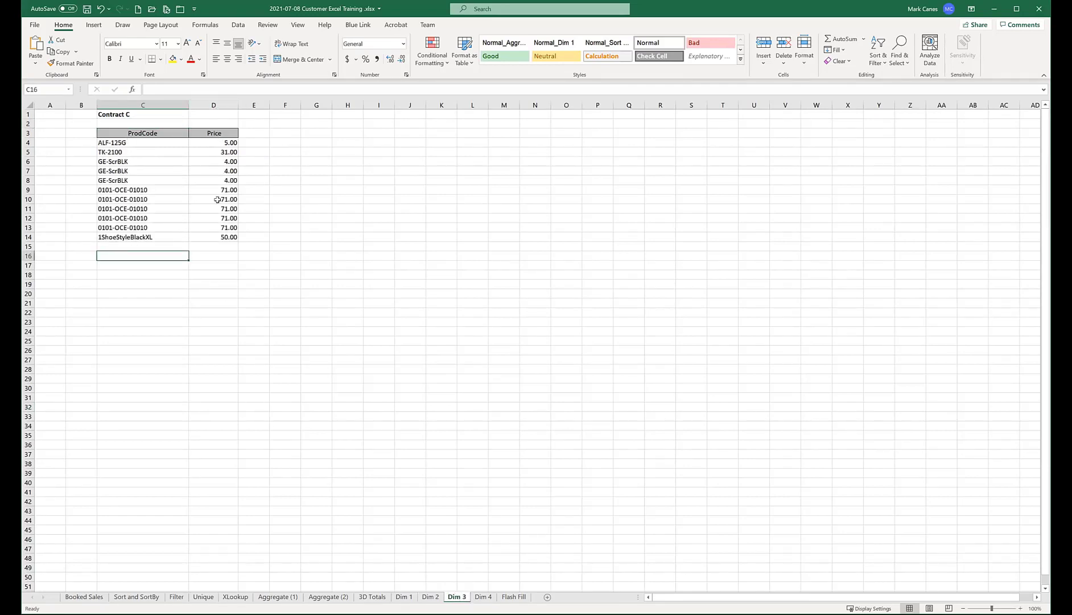
{"action": "left_click", "coordinate": [431, 598]}
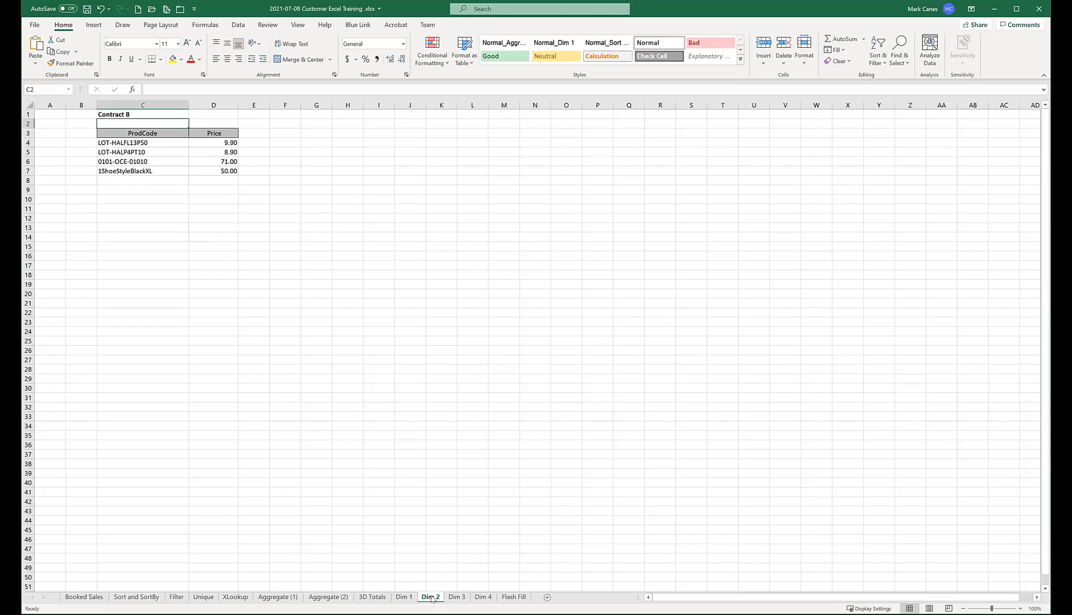
{"action": "left_click", "coordinate": [403, 598]}
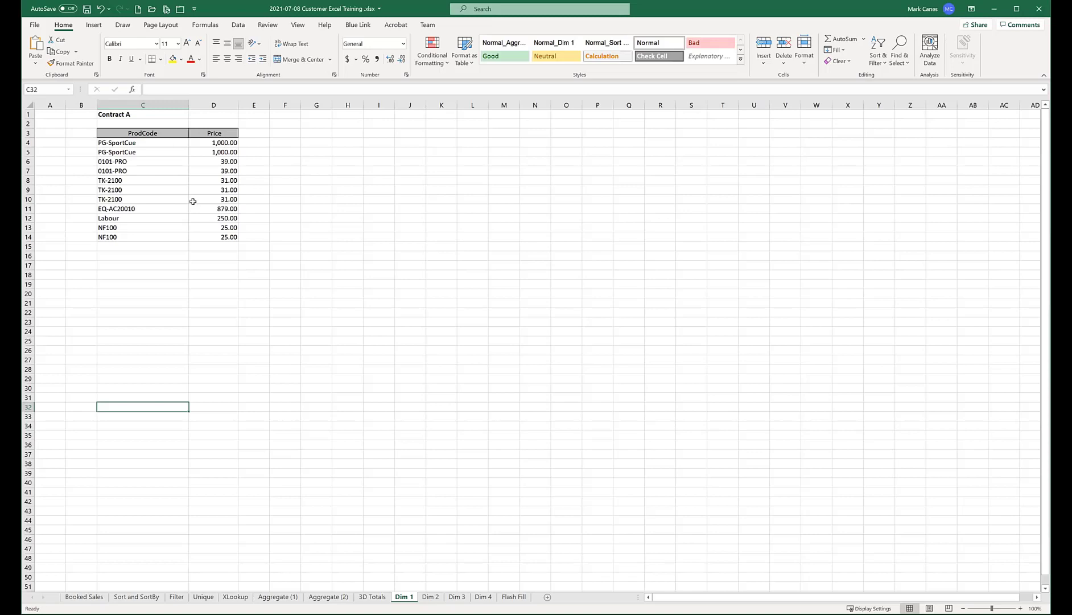
Step: Examine the Traditional Sum formula in D4 of the 3D Totals sheet, which adds separate SUM functions for each Dim sheet
{"action": "left_click", "coordinate": [371, 597]}
{"action": "left_click", "coordinate": [192, 142]}
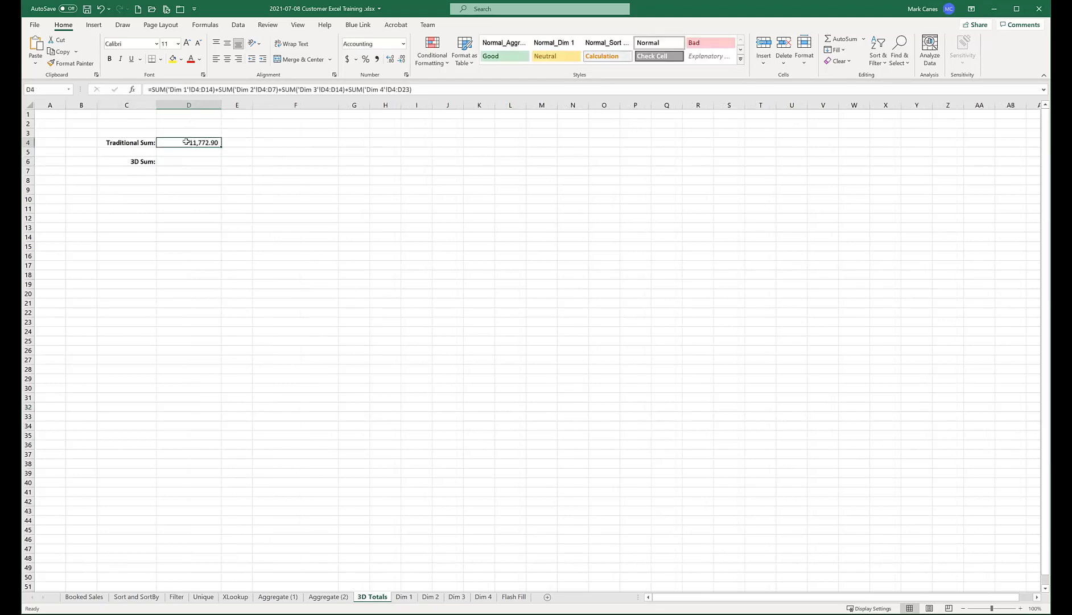
{"action": "double_click", "coordinate": [187, 144]}
{"action": "key", "text": "Escape"}
{"action": "scroll", "coordinate": [250, 173], "scroll_direction": "up", "scroll_amount": 2, "text": "ctrl"}
{"action": "scroll", "coordinate": [250, 174], "scroll_direction": "up", "scroll_amount": 1, "text": "ctrl"}
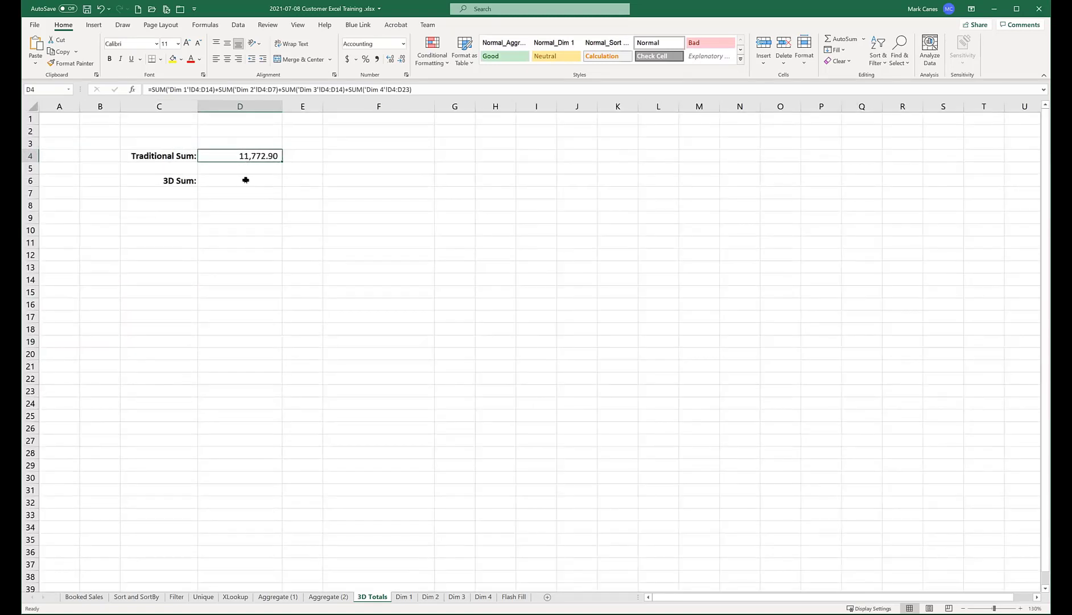
{"action": "key", "text": "F2"}
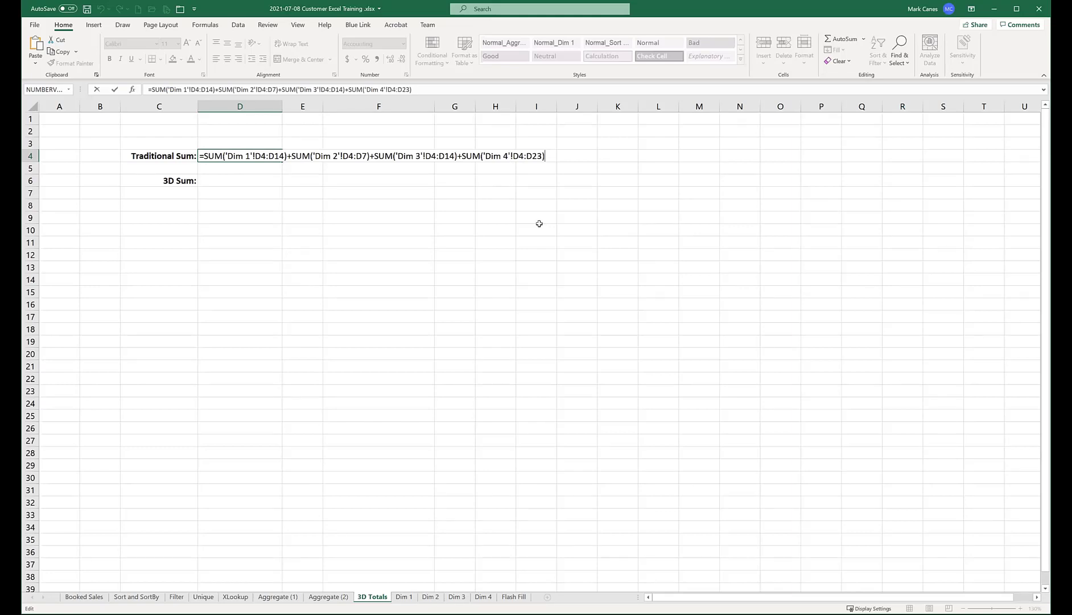
{"action": "key", "text": "ctrl+Return"}
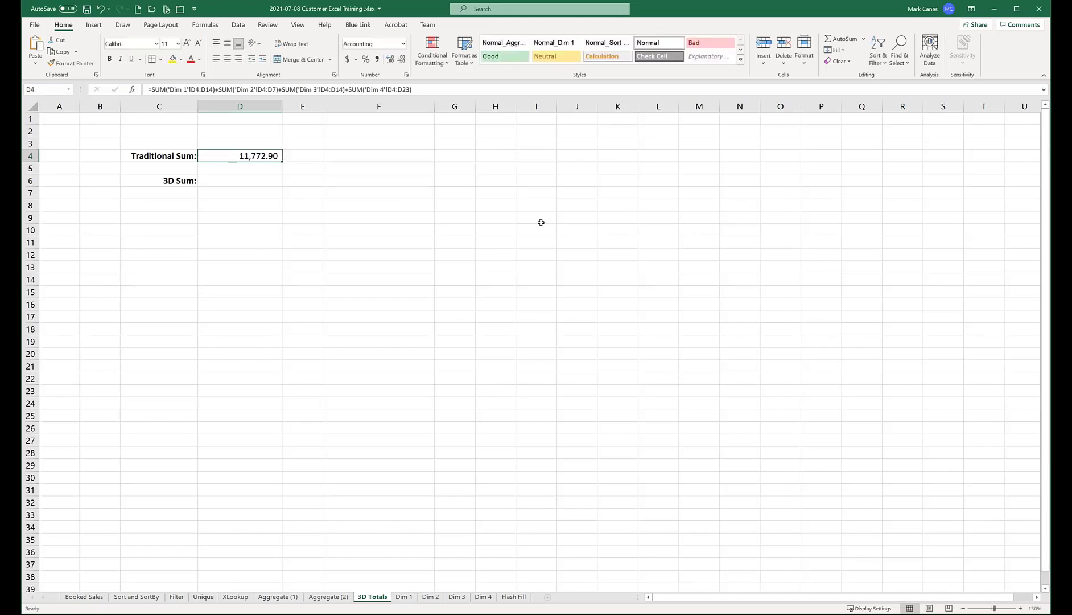
Step: Enter a 3D SUM in D6 that totals D1:D45 across the sheets Dim 1 through Dim 4, and compare its formula with D4
{"action": "left_click", "coordinate": [245, 181]}
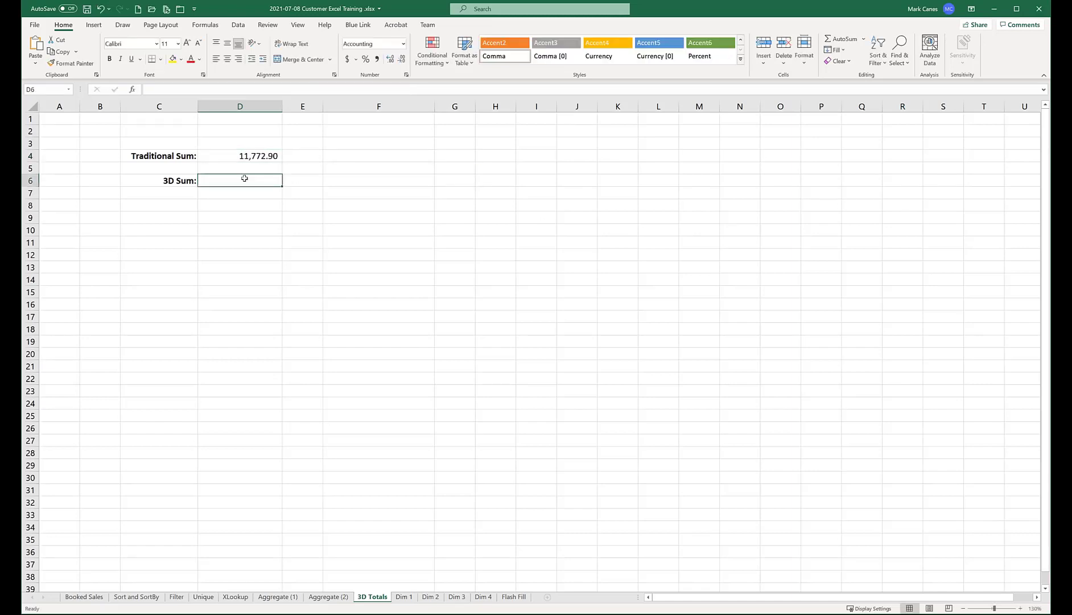
{"action": "type", "text": "="}
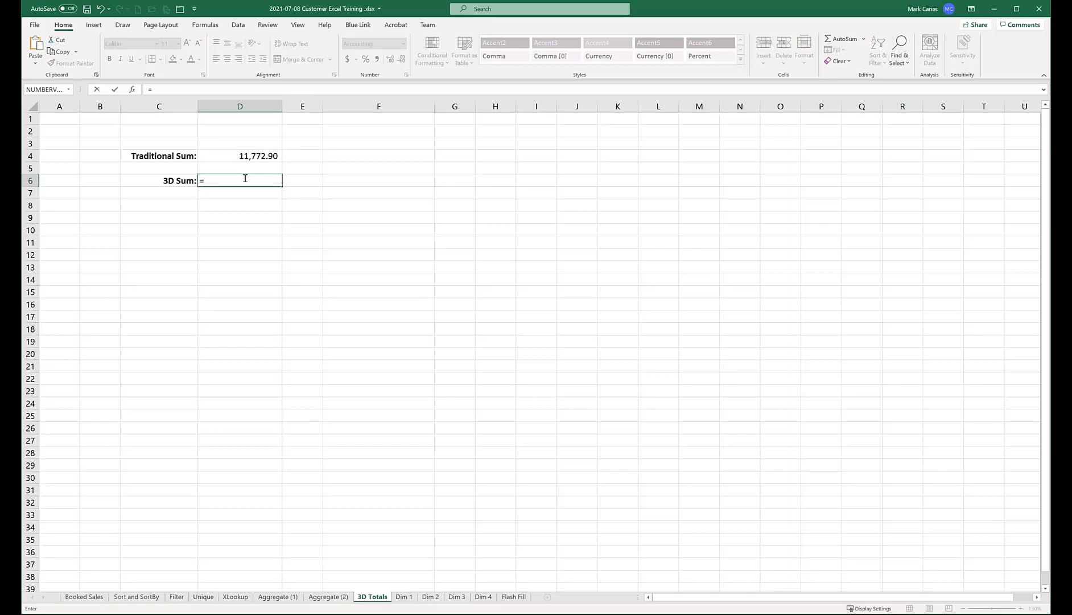
{"action": "type", "text": "sum("}
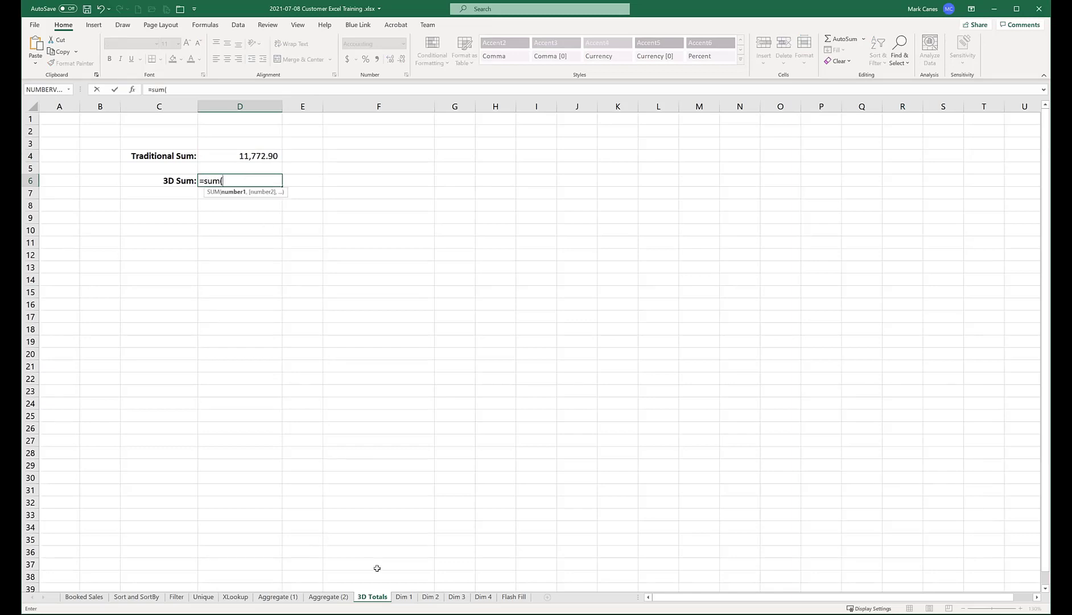
{"action": "left_click", "coordinate": [402, 596]}
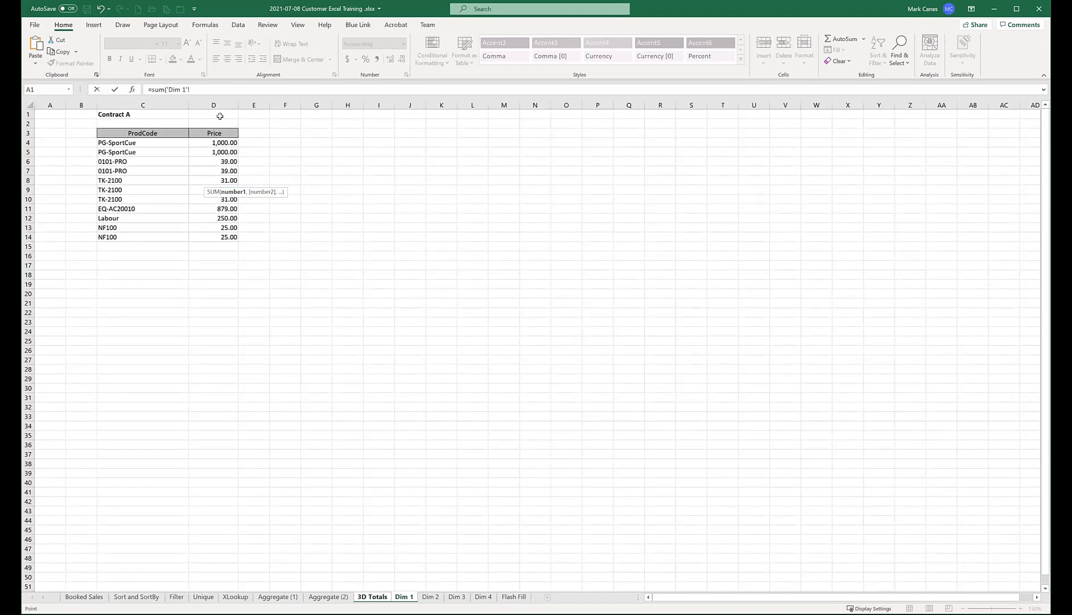
{"action": "left_click_drag", "start_coordinate": [214, 114], "coordinate": [222, 529]}
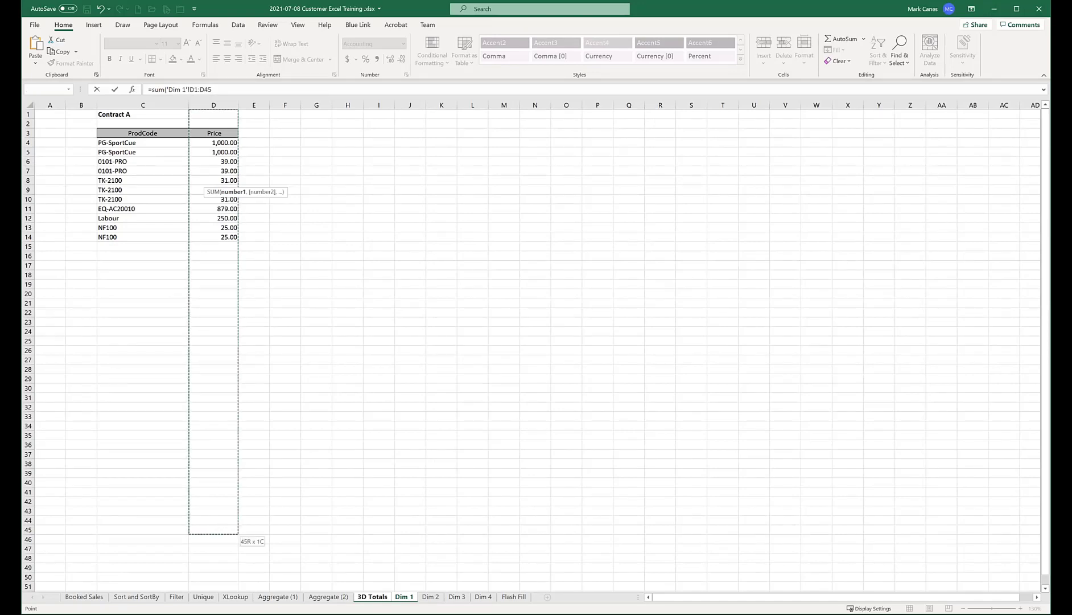
{"action": "left_click", "coordinate": [483, 597], "text": "shift"}
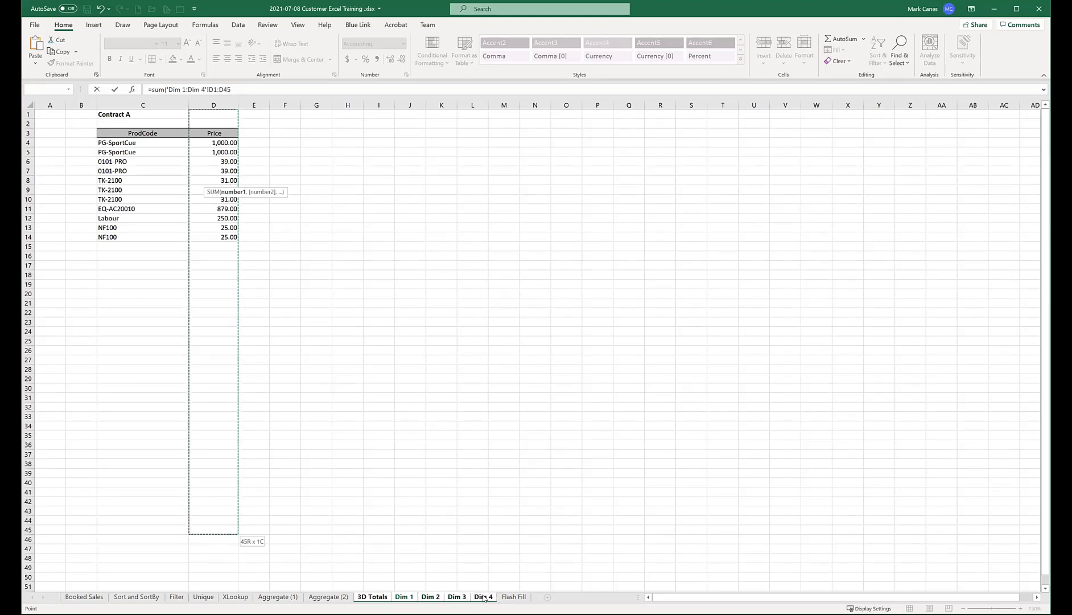
{"action": "type", "text": ")"}
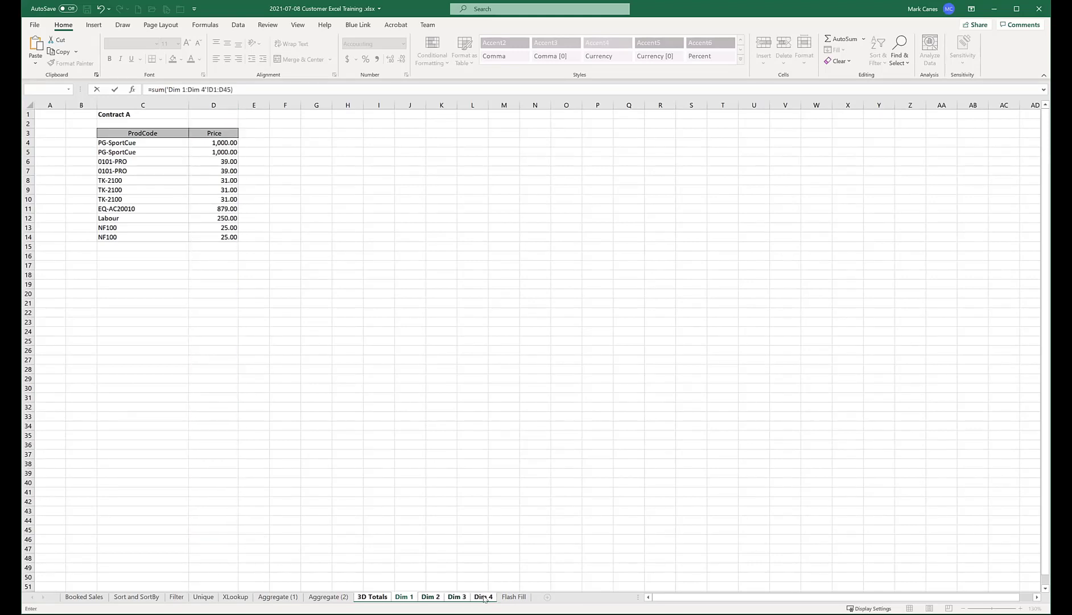
{"action": "key", "text": "Return"}
{"action": "key", "text": "Up"}
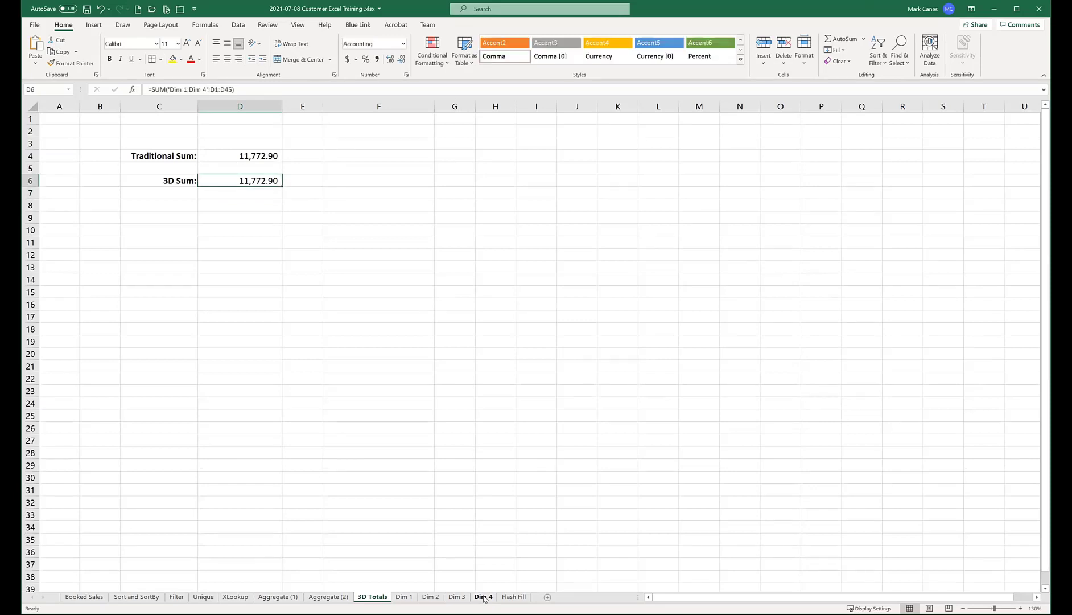
{"action": "key", "text": "F2"}
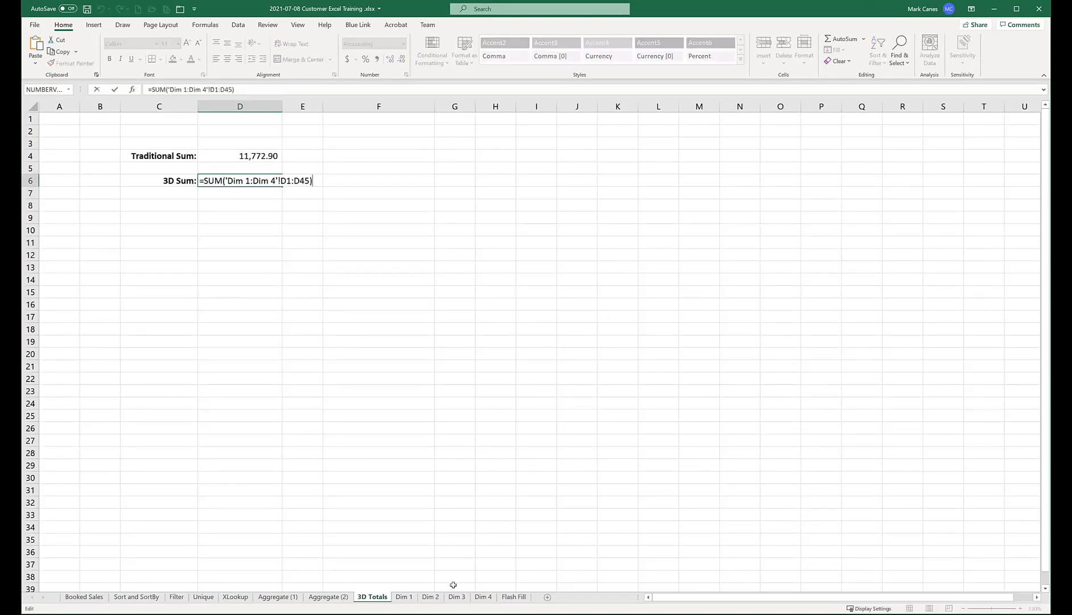
{"action": "left_click", "coordinate": [250, 231]}
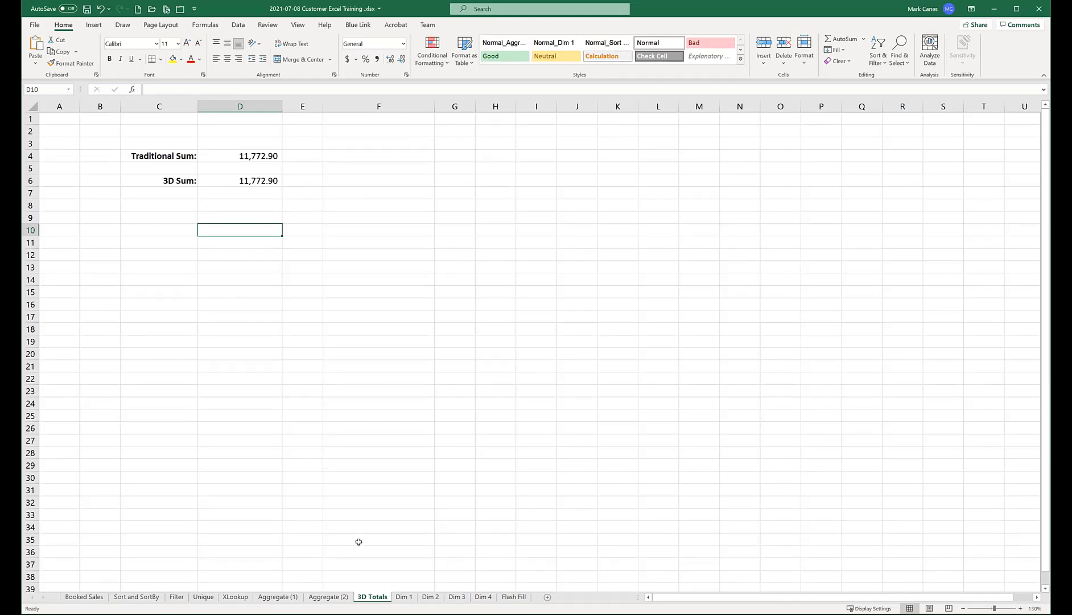
{"action": "left_click", "coordinate": [245, 154]}
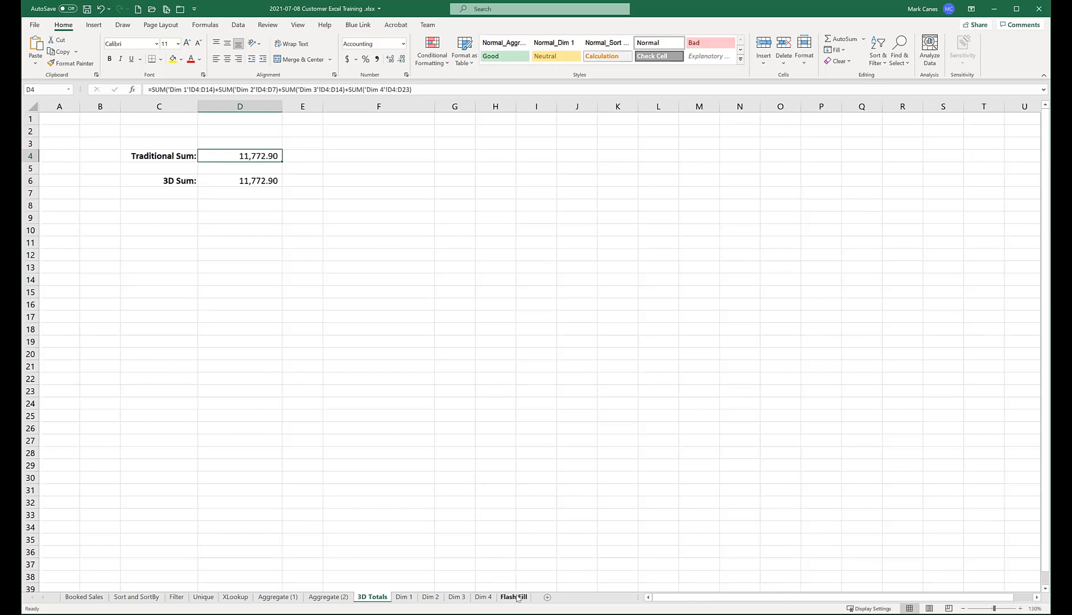
Step: On the Flash Fill sheet, enter Montreal and Calgary in B2:B3 and accept the Flash Fill suggestion for the remaining cities in column B
{"action": "left_click", "coordinate": [517, 597]}
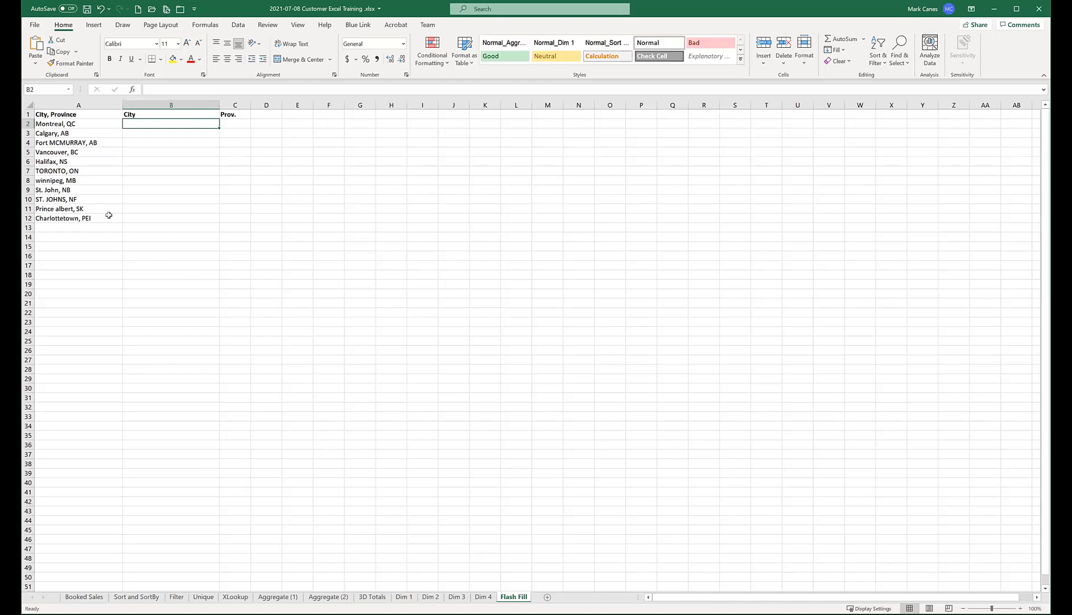
{"action": "type", "text": "Montreal"}
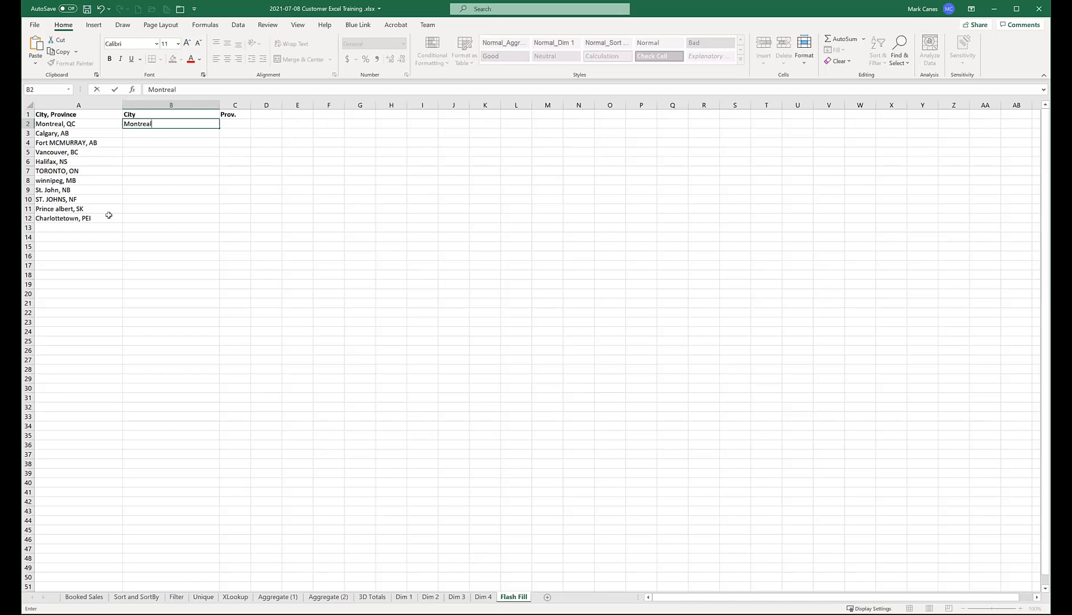
{"action": "scroll", "coordinate": [222, 191], "scroll_direction": "up", "scroll_amount": 3}
{"action": "key", "text": "Return"}
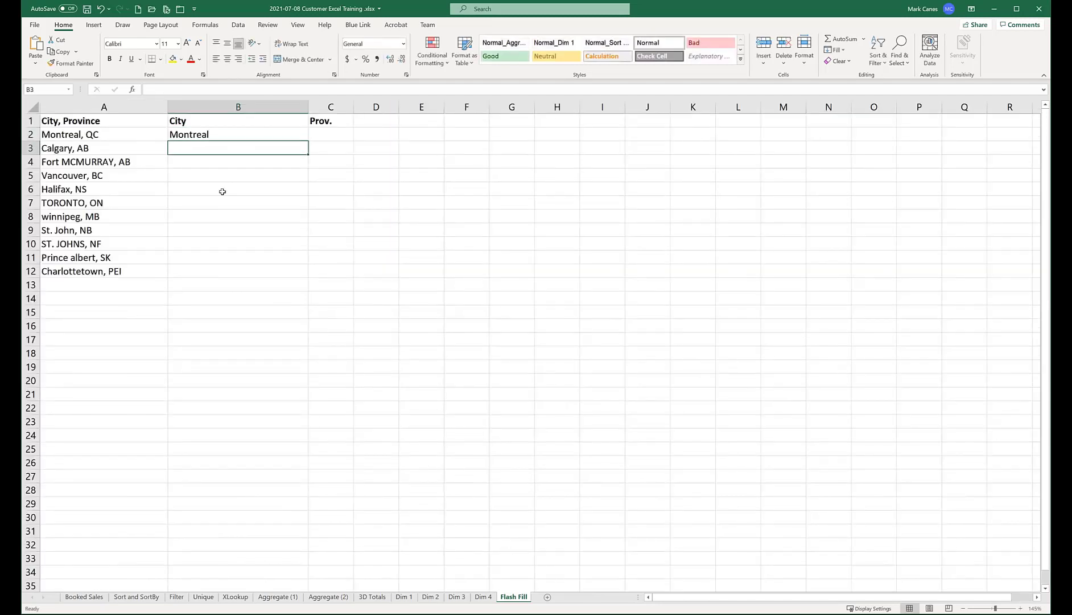
{"action": "type", "text": "Calgary"}
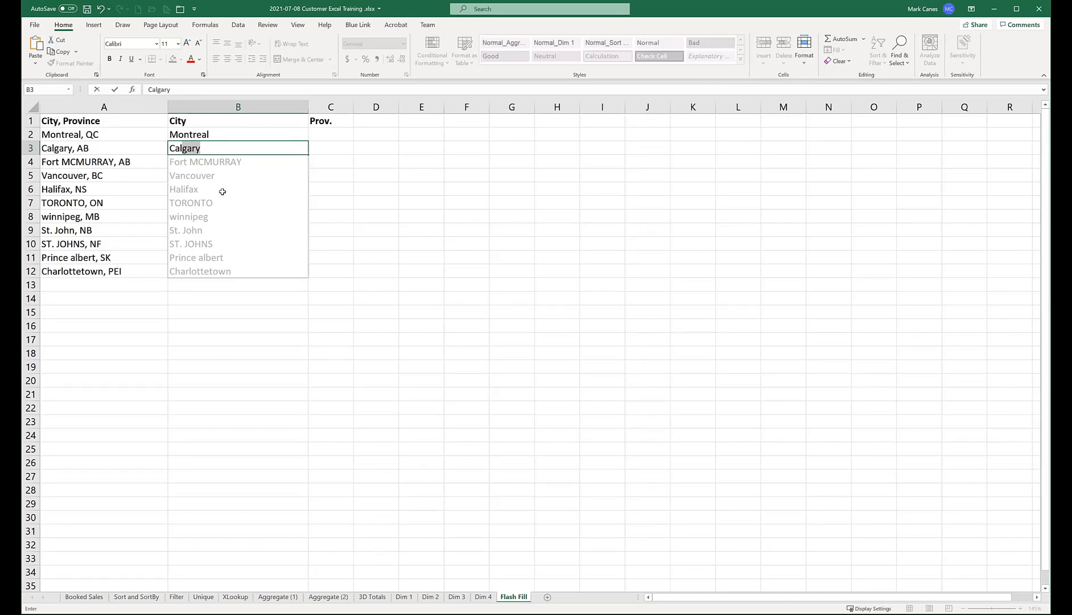
{"action": "key", "text": "Return"}
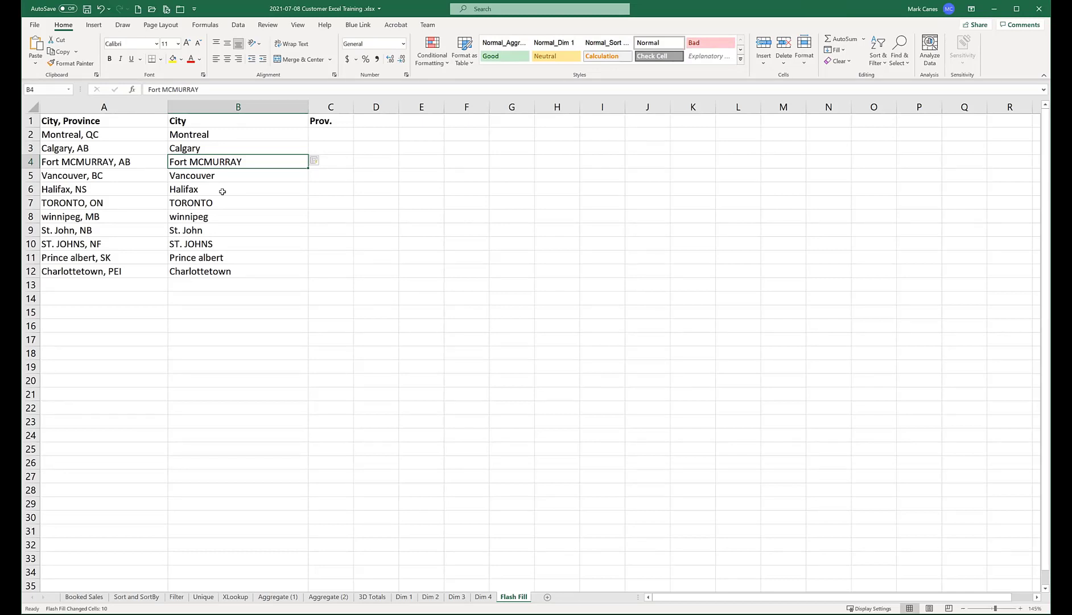
Step: Enter the province codes QC in C2 and AB in C3 of the Prov. column
{"action": "left_click", "coordinate": [340, 134]}
{"action": "type", "text": "QC"}
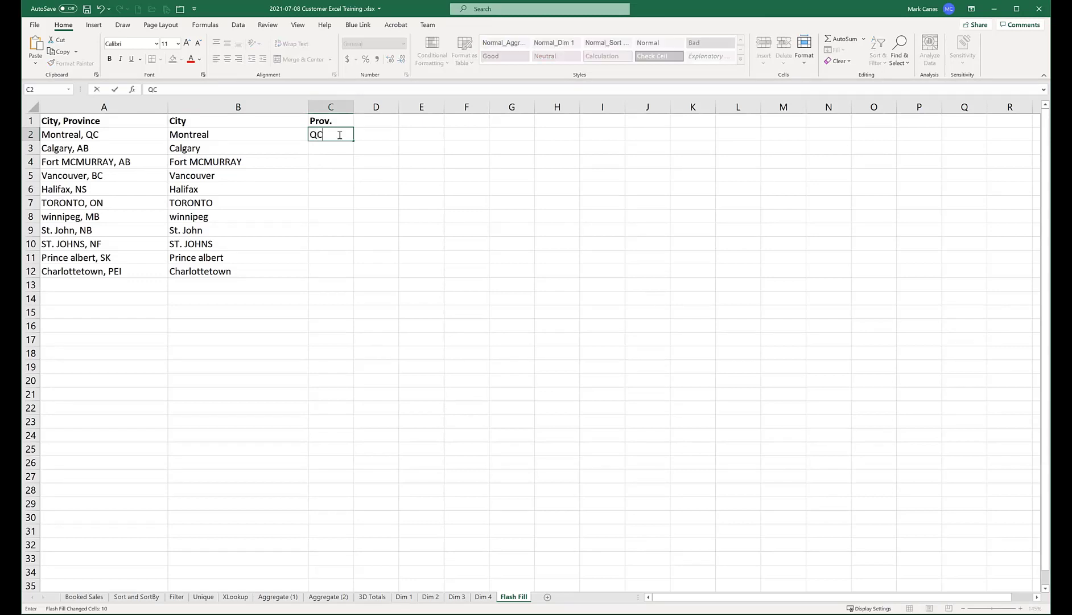
{"action": "key", "text": "Return"}
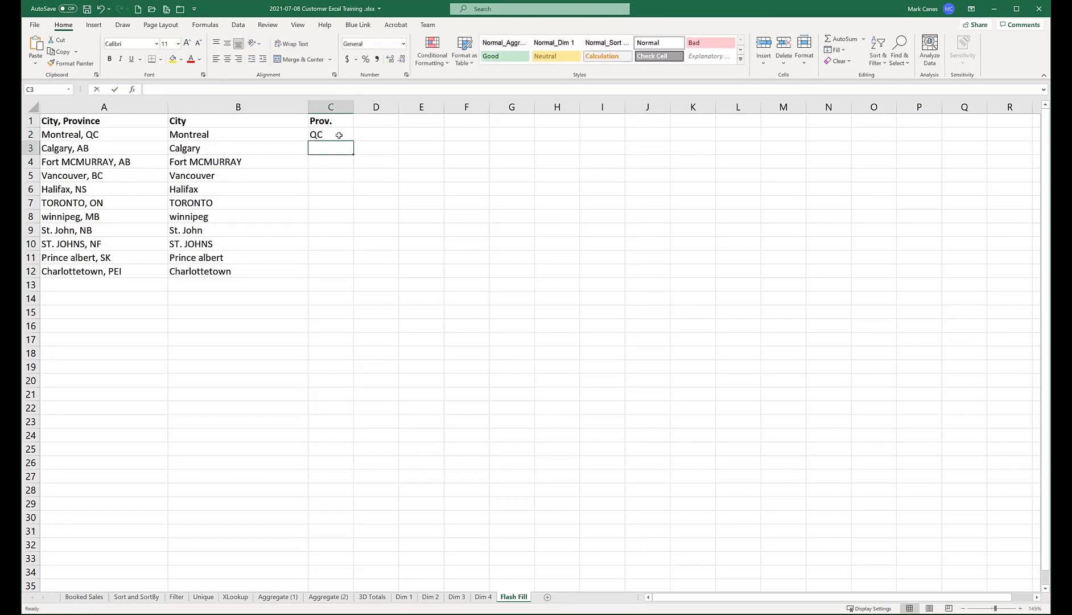
{"action": "type", "text": "AB"}
{"action": "key", "text": "Return"}
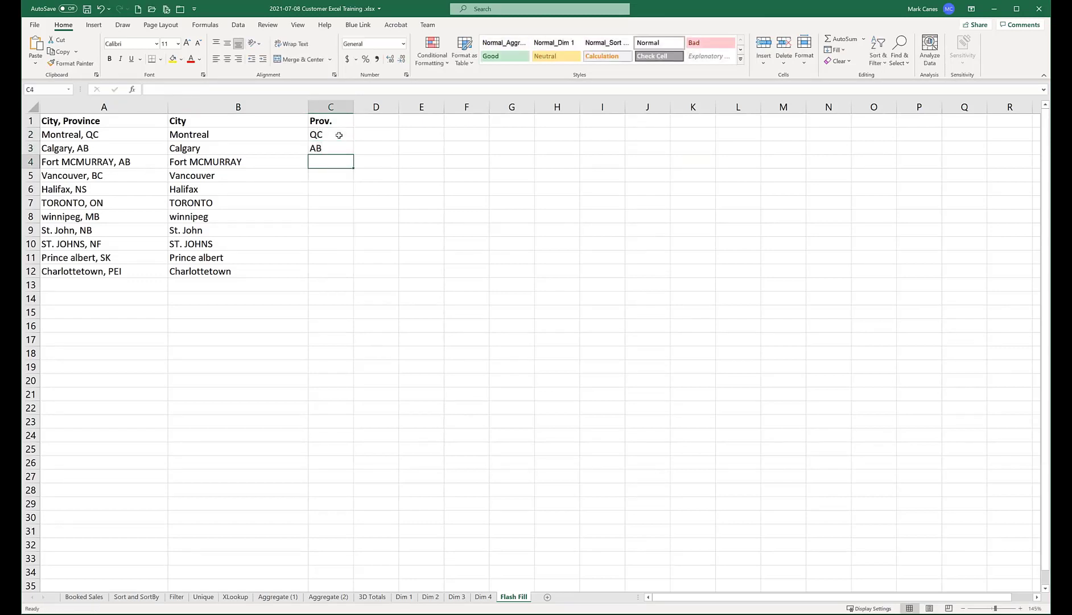
Step: Clear the province codes from C2:C3
{"action": "key", "text": "Up"}
{"action": "key", "text": "F2"}
{"action": "key", "text": "BackSpace"}
{"action": "key", "text": "Escape"}
{"action": "left_click", "coordinate": [339, 135]}
{"action": "key", "text": "shift+Down"}
{"action": "key", "text": "Delete"}
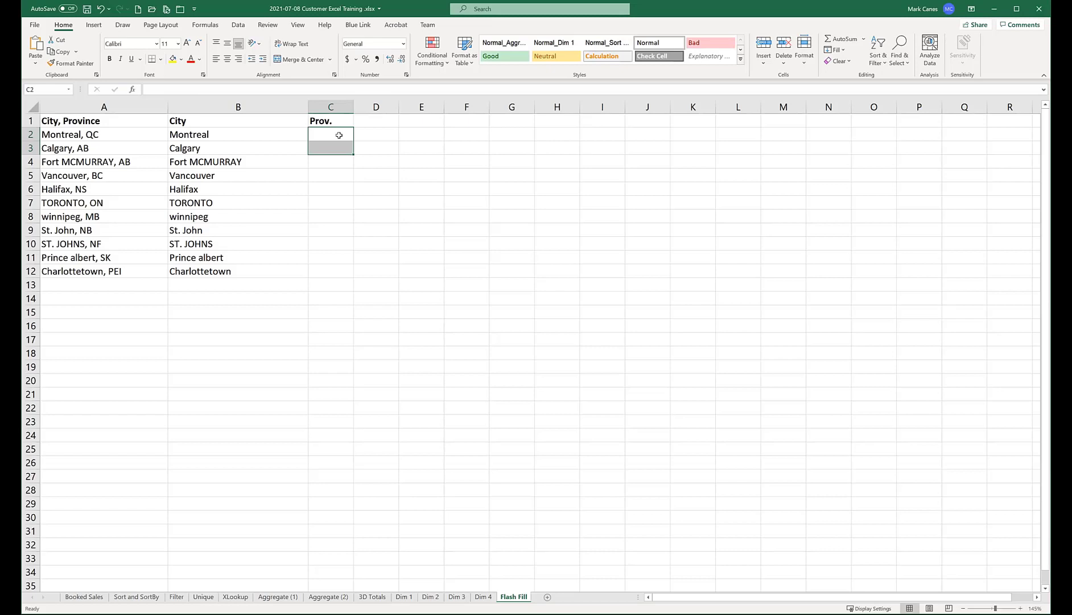
Step: Examine the capitalization of the filled city names down column B against the source text in column A
{"action": "key", "text": "Left"}
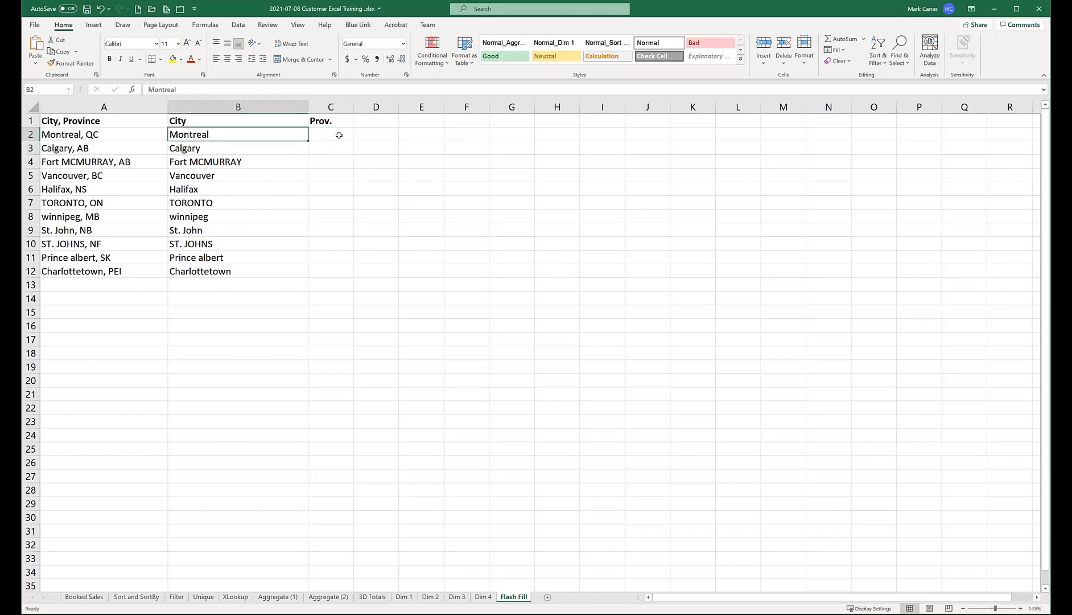
{"action": "key", "text": "Down"}
{"action": "key", "text": "Down"}
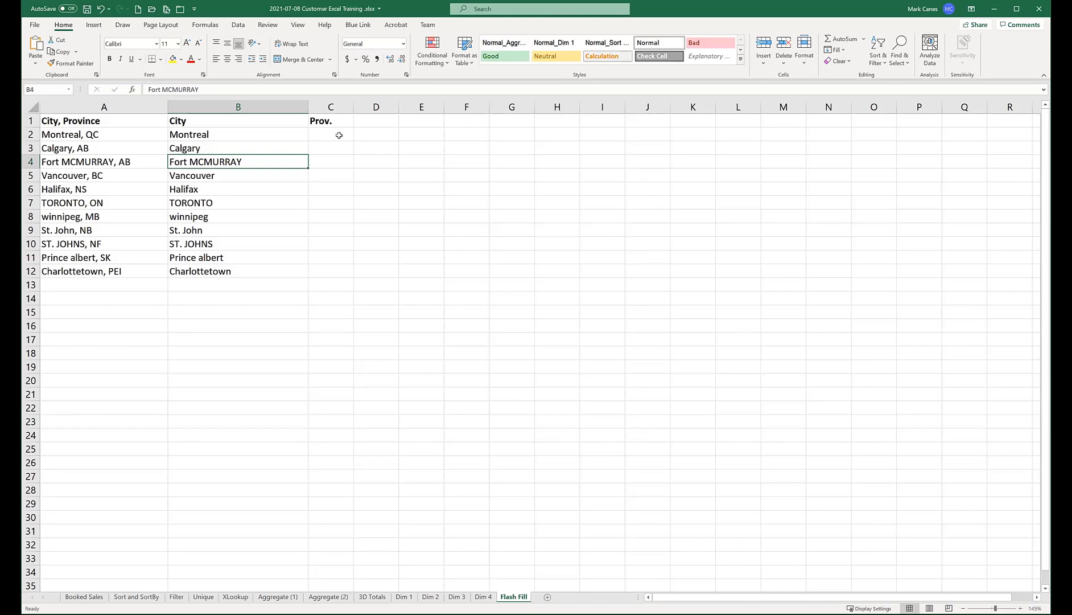
{"action": "key", "text": "Down"}
{"action": "key", "text": "Down"}
{"action": "key", "text": "Down"}
{"action": "key", "text": "Down"}
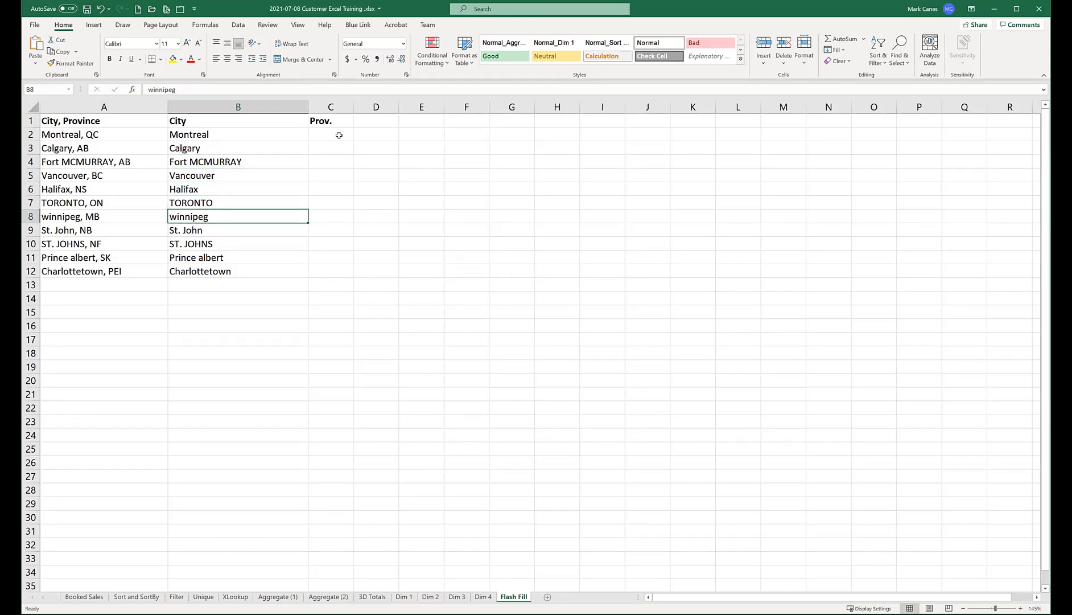
{"action": "key", "text": "Down"}
{"action": "key", "text": "Down"}
{"action": "key", "text": "Down"}
{"action": "key", "text": "Up"}
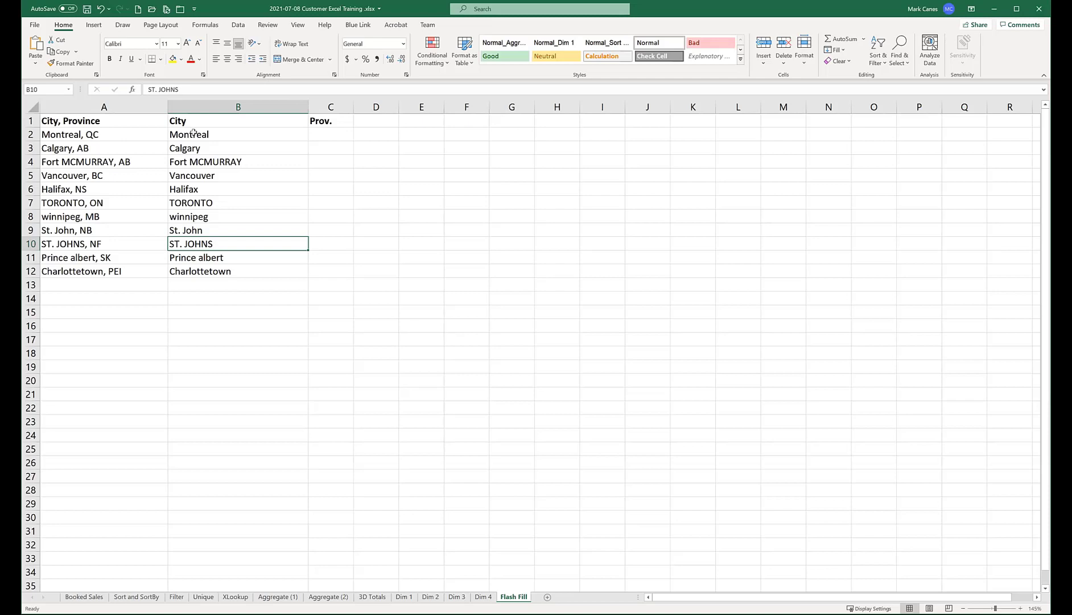
Step: Clear all city names from B2:B12, keeping the City header
{"action": "left_click", "coordinate": [189, 176]}
{"action": "left_click_drag", "start_coordinate": [189, 135], "coordinate": [198, 271]}
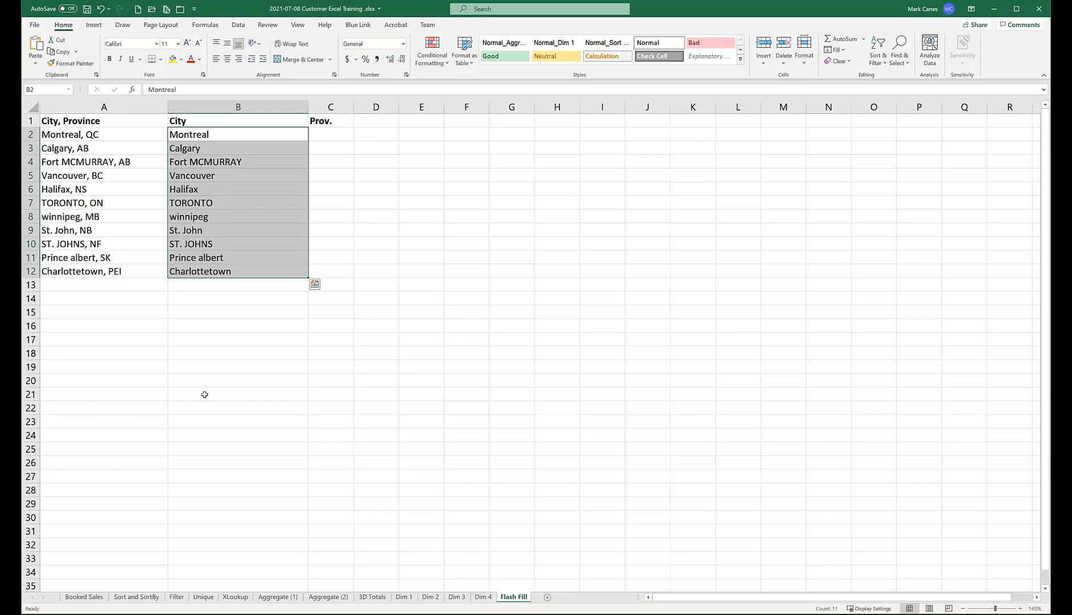
{"action": "key", "text": "Delete"}
{"action": "key", "text": "Up"}
{"action": "key", "text": "Down"}
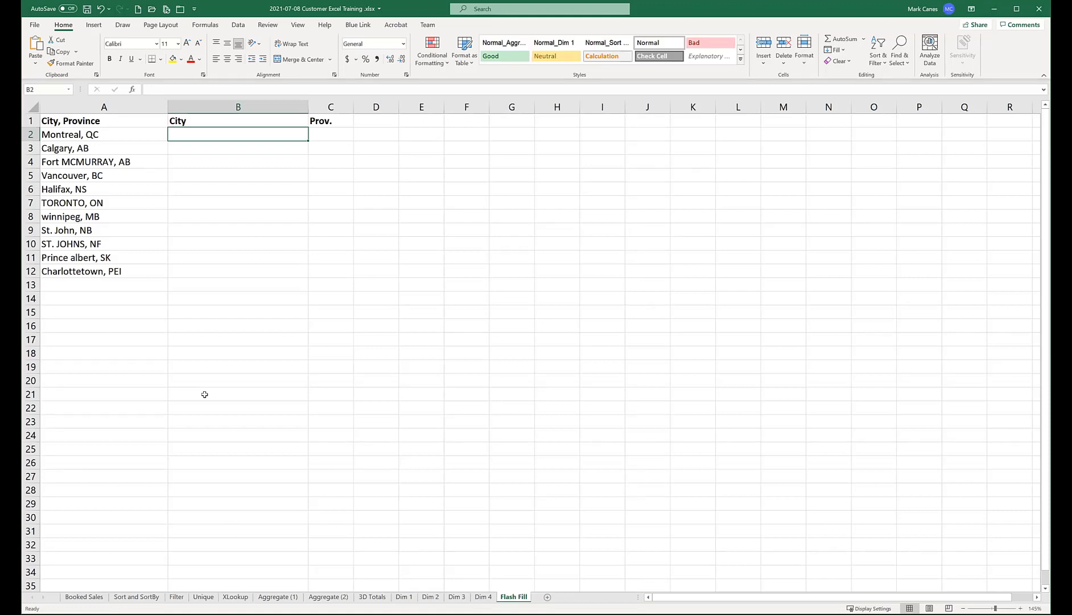
Step: Enter Montreal in B2 and Toronto in B7 with proper capitalization as Flash Fill examples
{"action": "type", "text": "Montyr"}
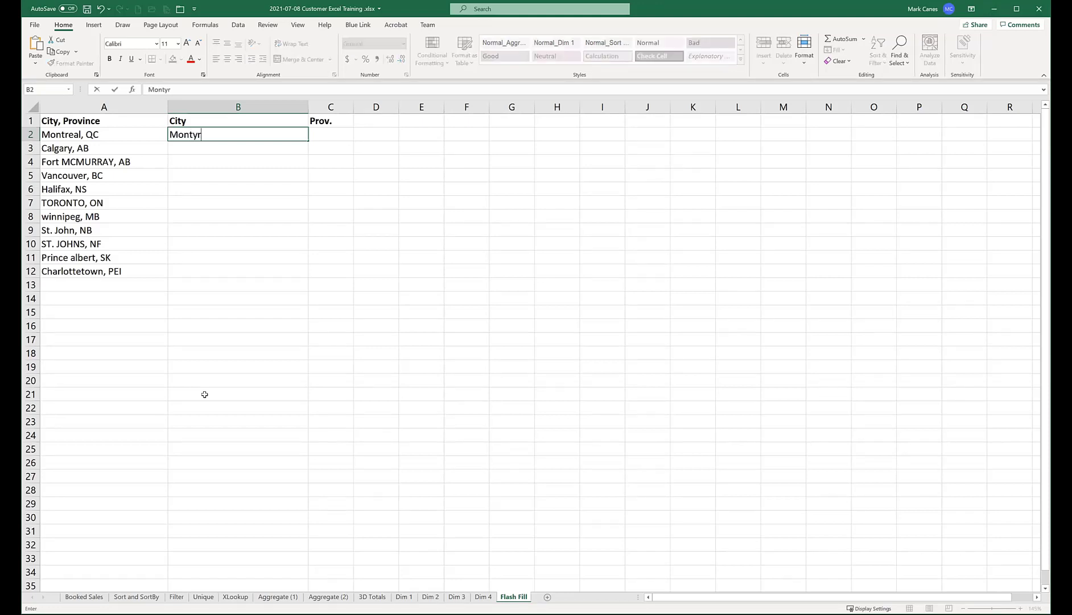
{"action": "key", "text": "BackSpace"}
{"action": "type", "text": "rea"}
{"action": "key", "text": "Return"}
{"action": "key", "text": "Down"}
{"action": "key", "text": "Down"}
{"action": "key", "text": "Down"}
{"action": "key", "text": "Down"}
{"action": "type", "text": "Toronto"}
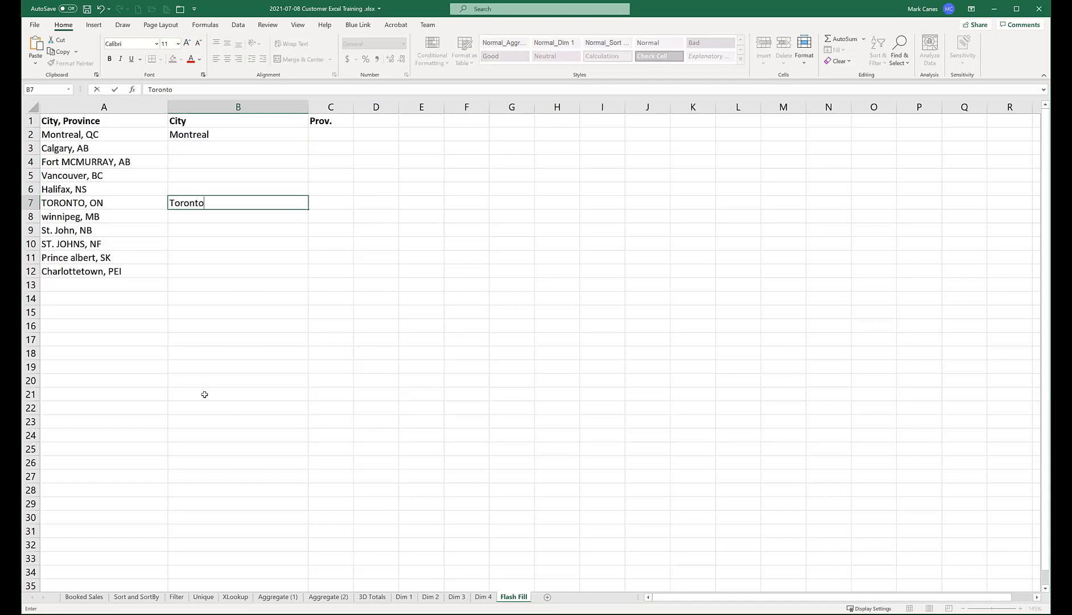
{"action": "key", "text": "Return"}
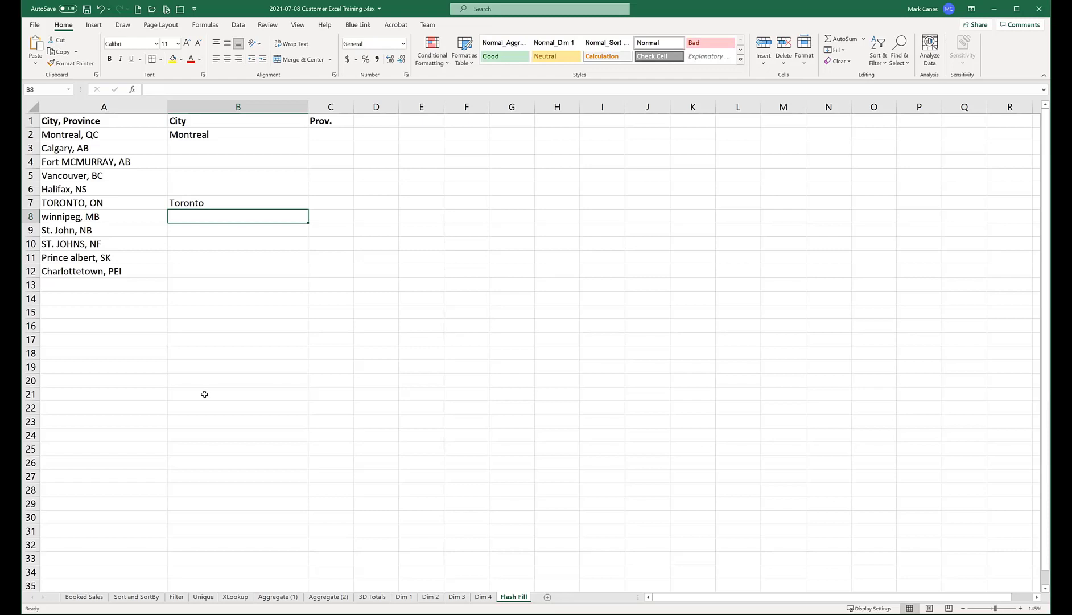
Step: Enter Winnipeg in B8 and run Flash Fill to complete the remaining city names in column B
{"action": "type", "text": "Winnipeg"}
{"action": "key", "text": "BackSpace"}
{"action": "key", "text": "BackSpace"}
{"action": "key", "text": "BackSpace"}
{"action": "key", "text": "BackSpace"}
{"action": "key", "text": "BackSpace"}
{"action": "key", "text": "BackSpace"}
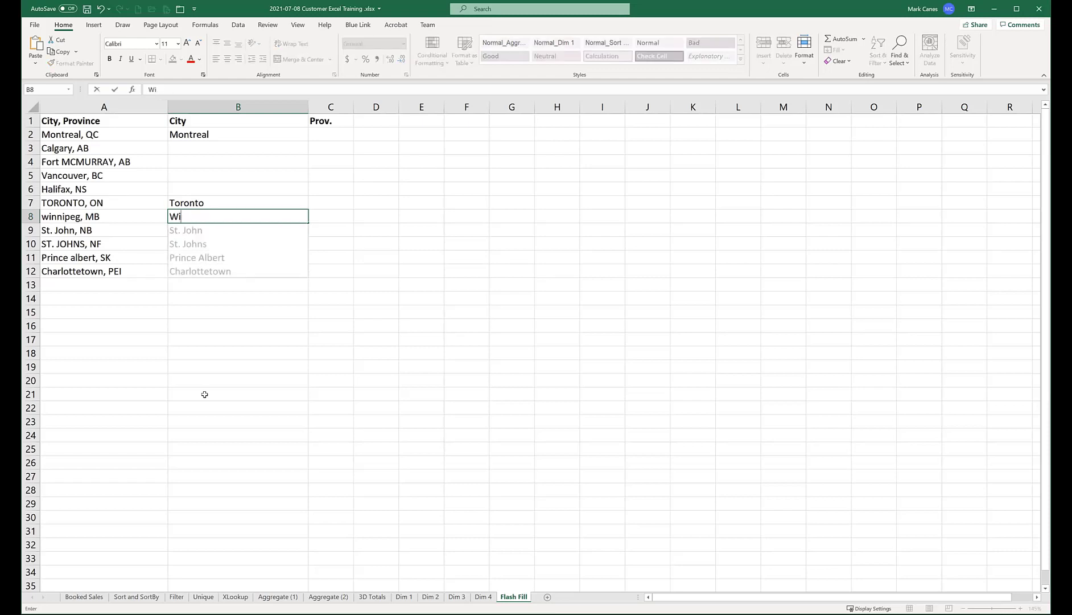
{"action": "type", "text": "nnipeg"}
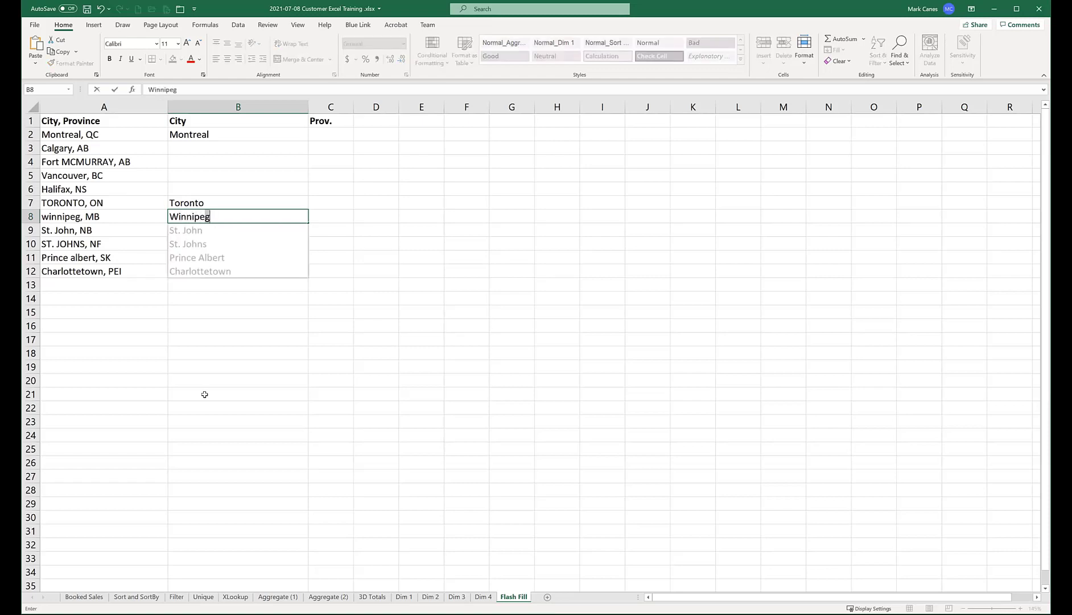
{"action": "key", "text": "Return"}
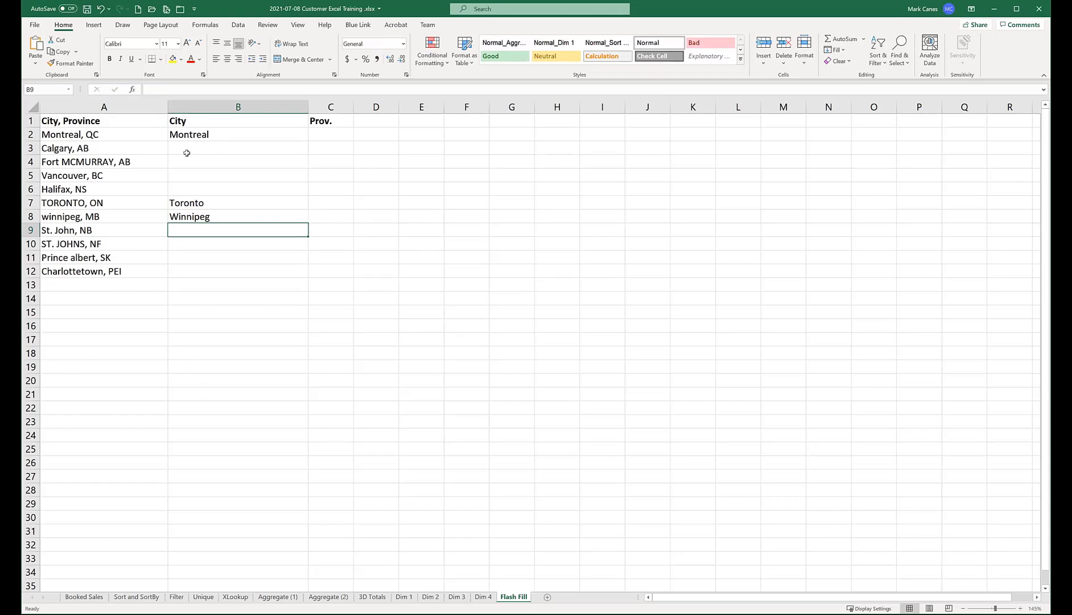
{"action": "left_click", "coordinate": [238, 26]}
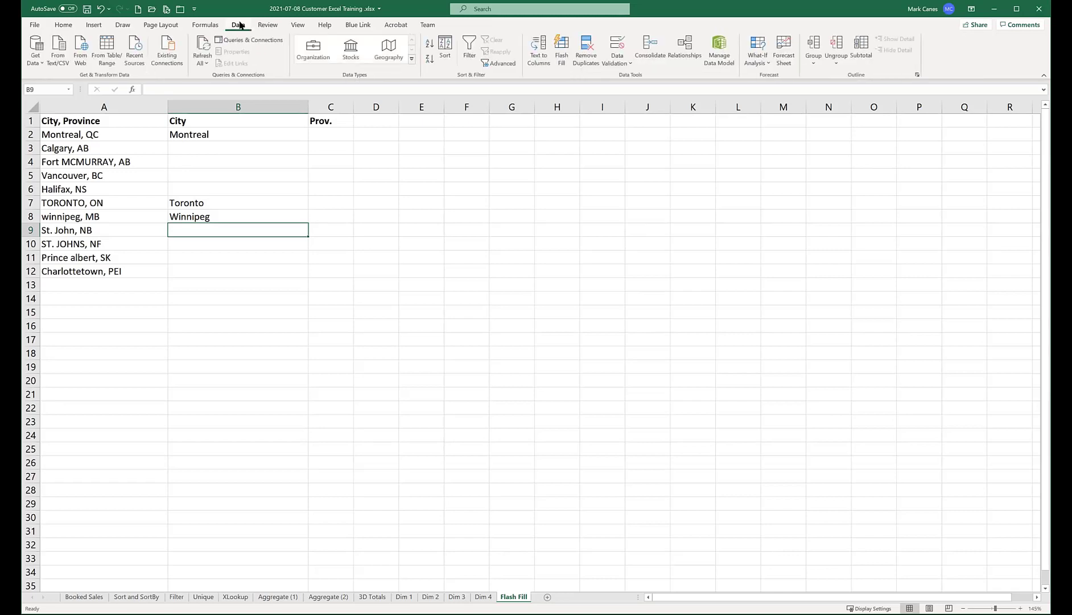
{"action": "left_click", "coordinate": [558, 51]}
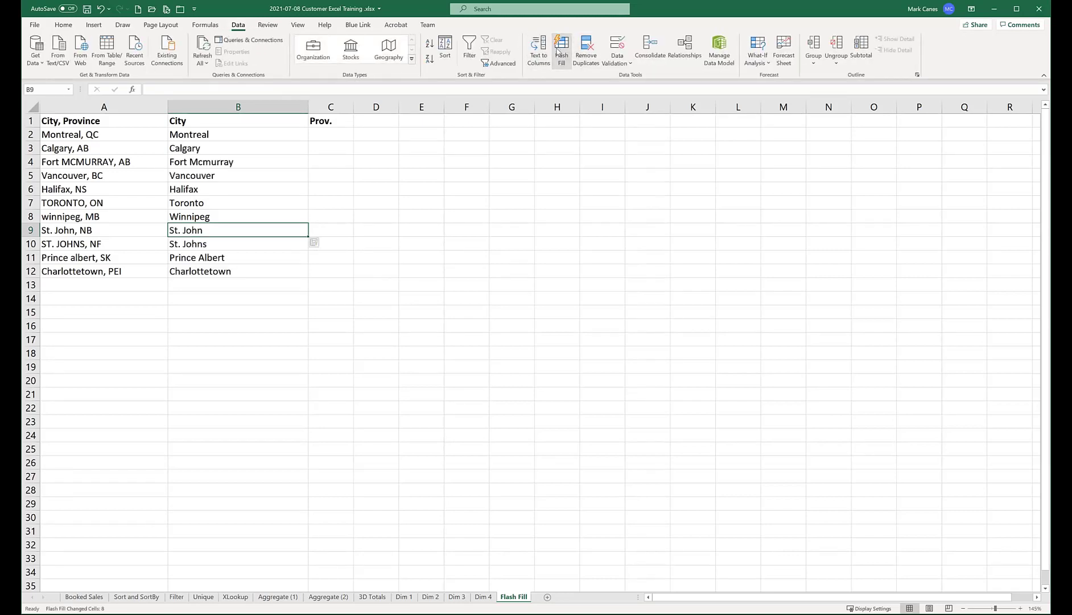